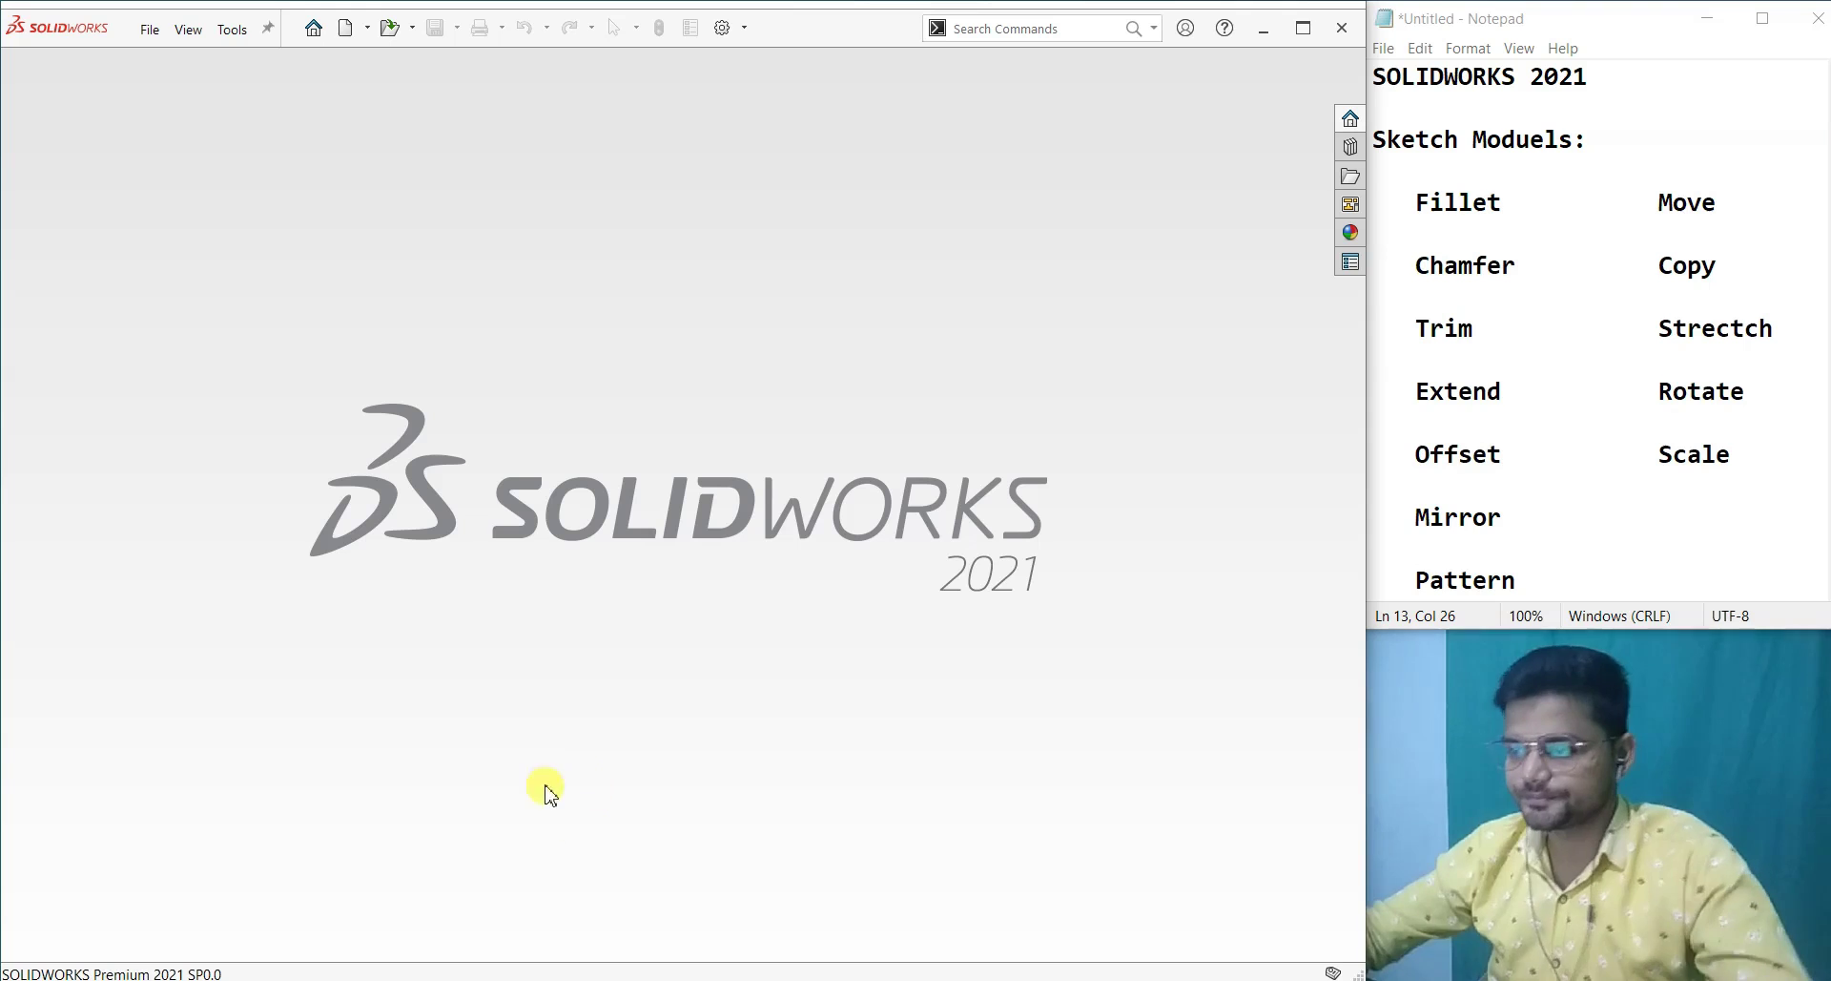
# - Create a new part document and start a sketch on the Front Plane
pyautogui.click(145, 33)
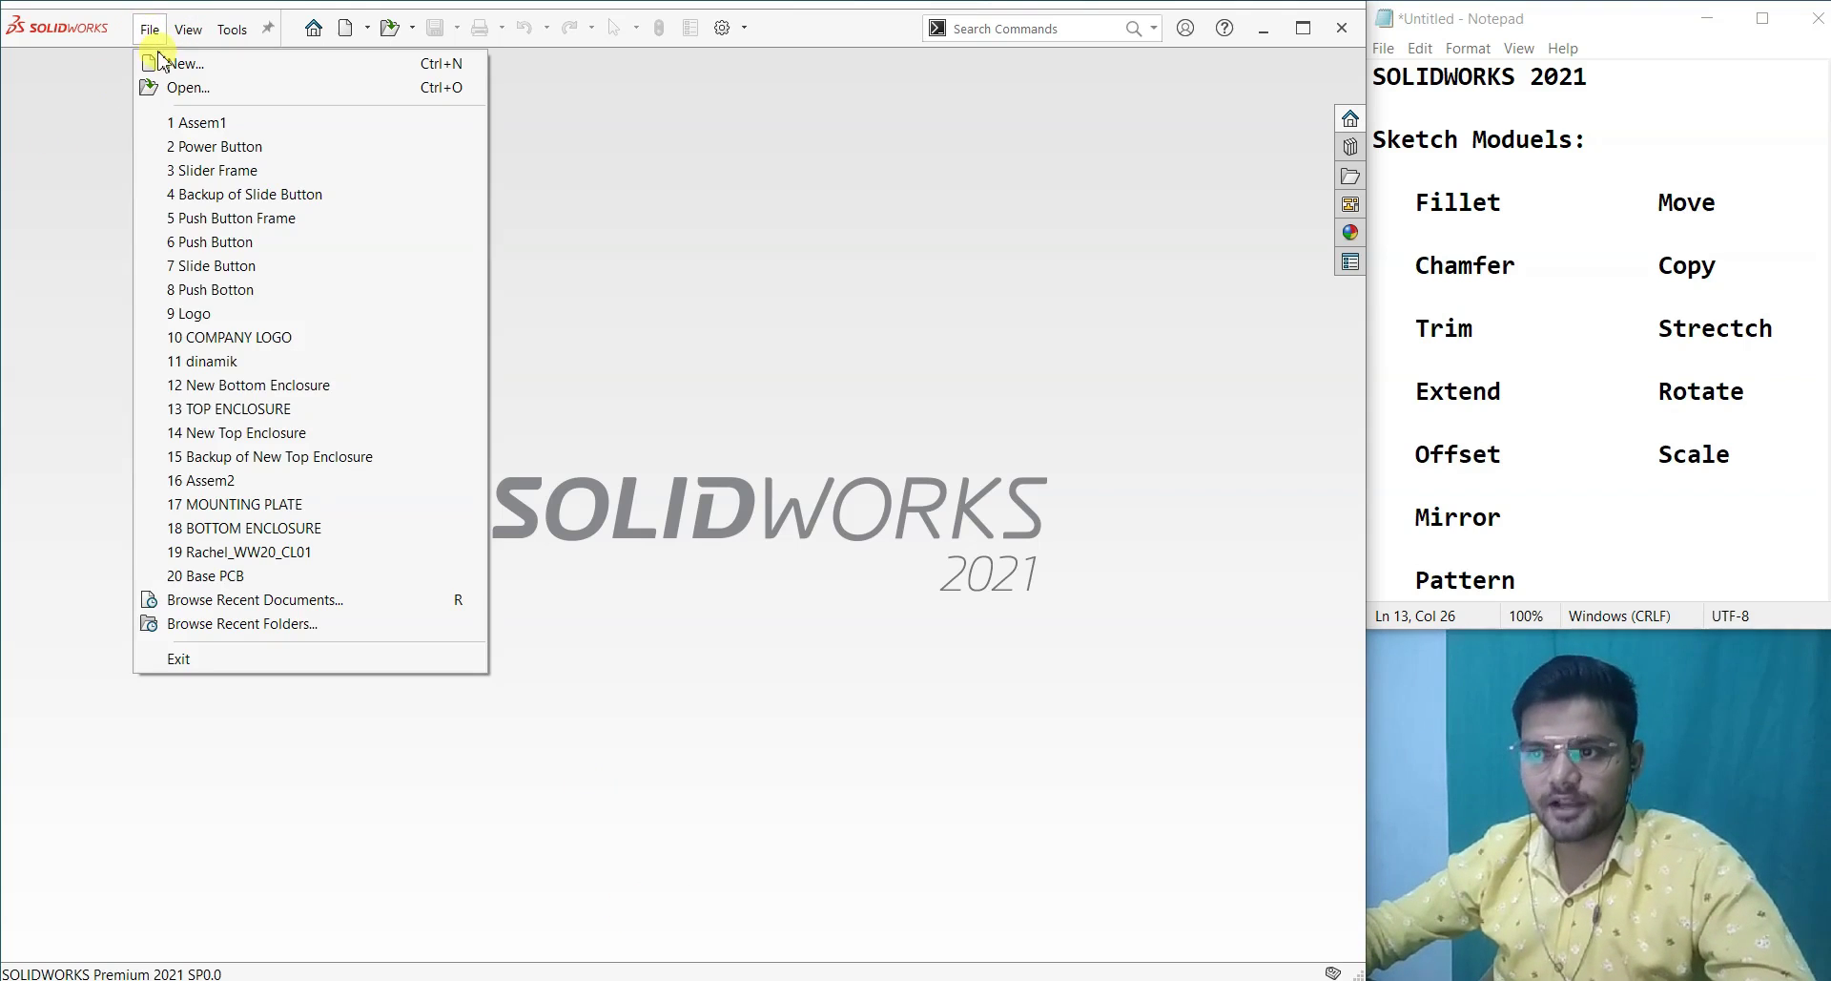
pyautogui.click(157, 55)
pyautogui.click(809, 691)
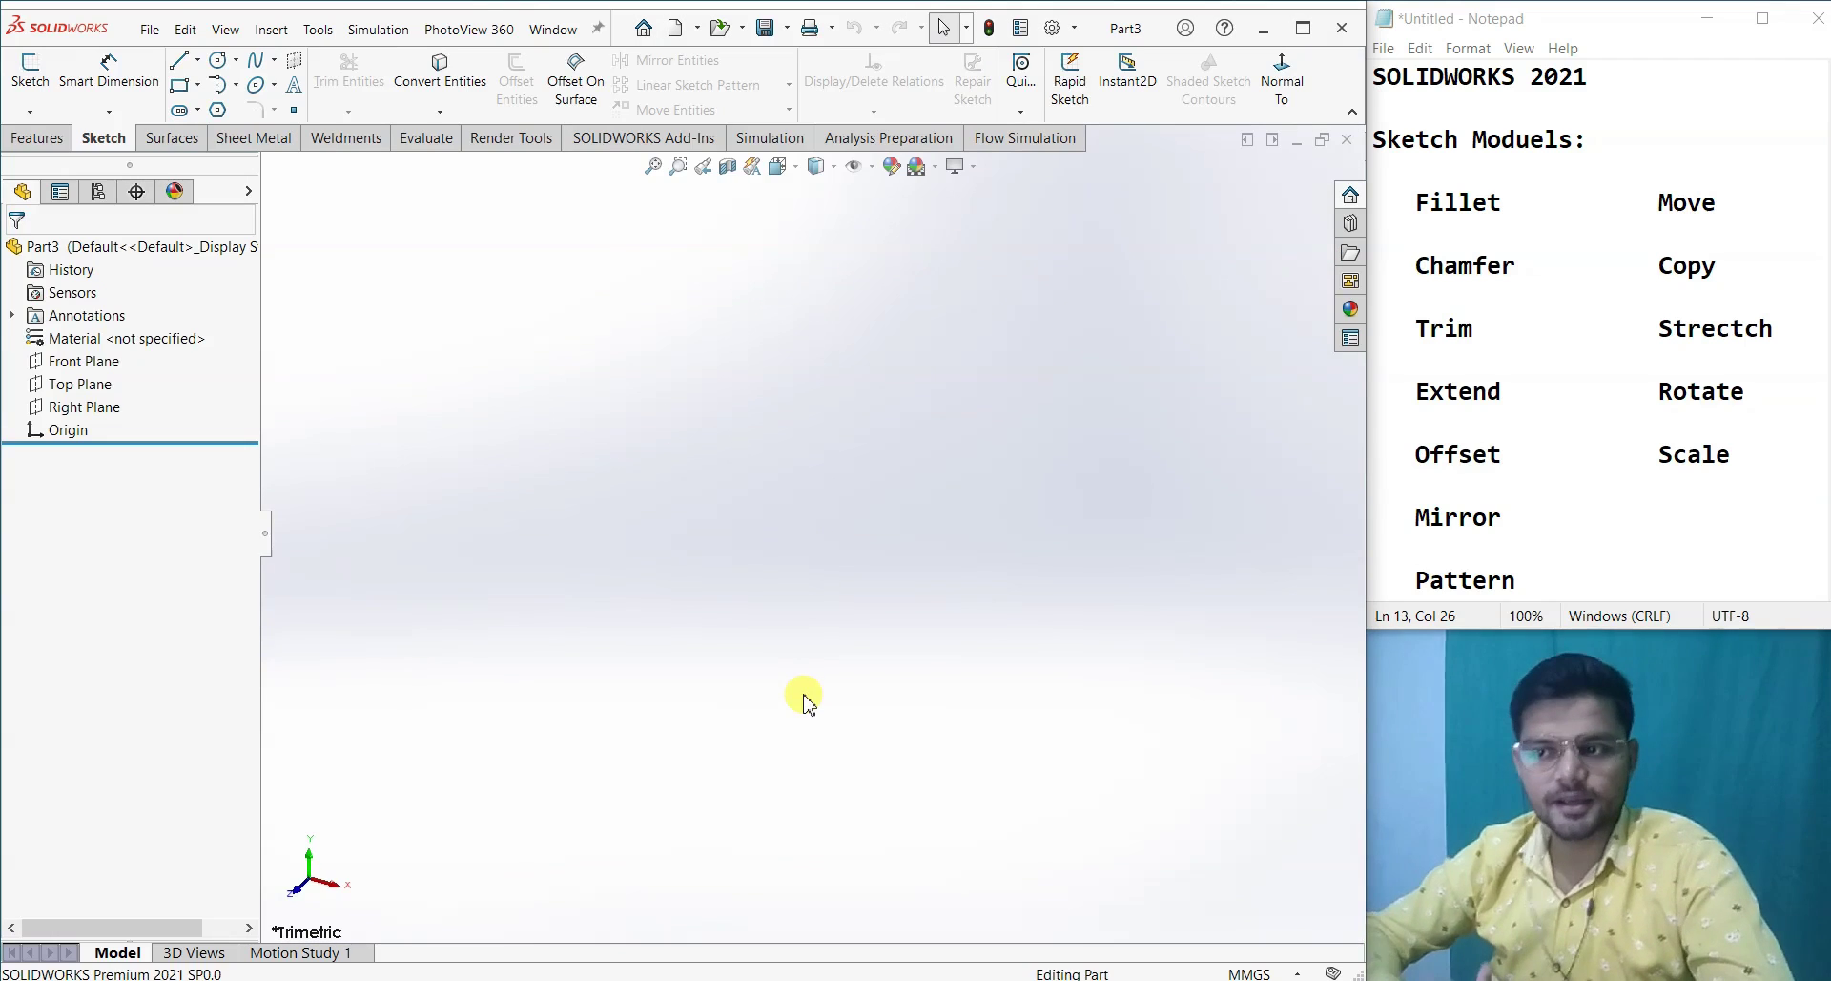
pyautogui.click(78, 364)
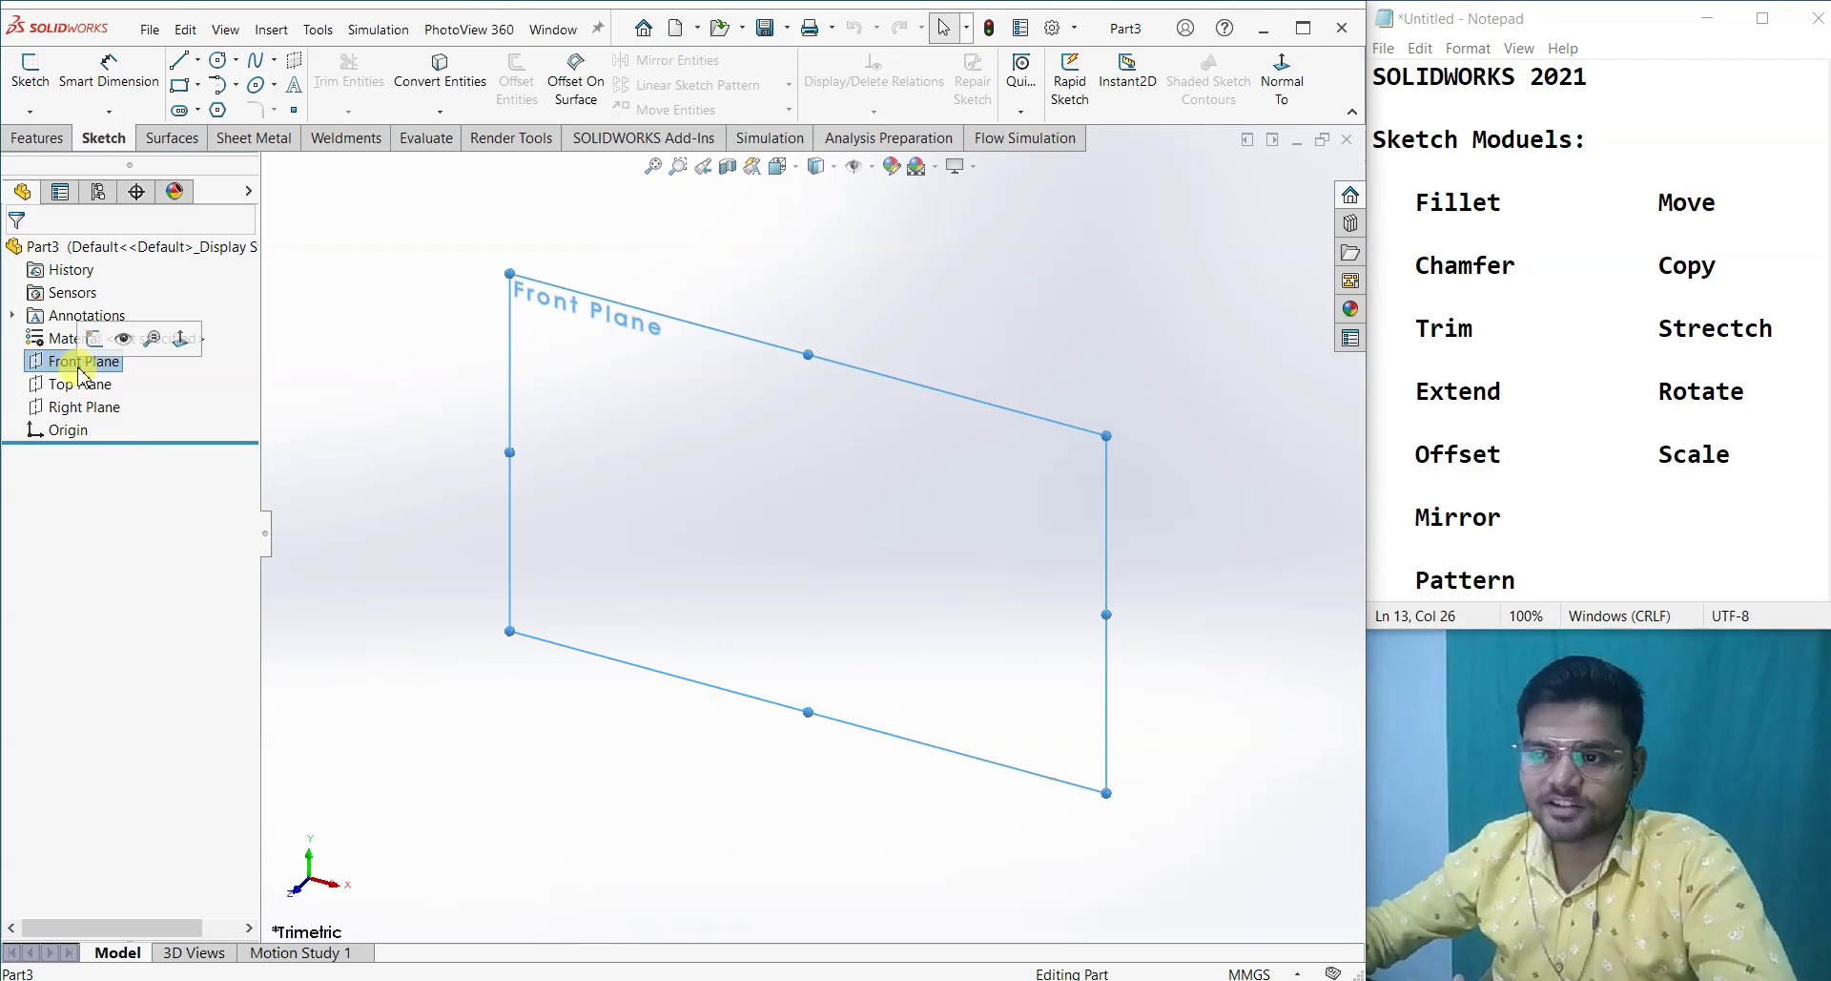
pyautogui.click(76, 344)
pyautogui.click(370, 545)
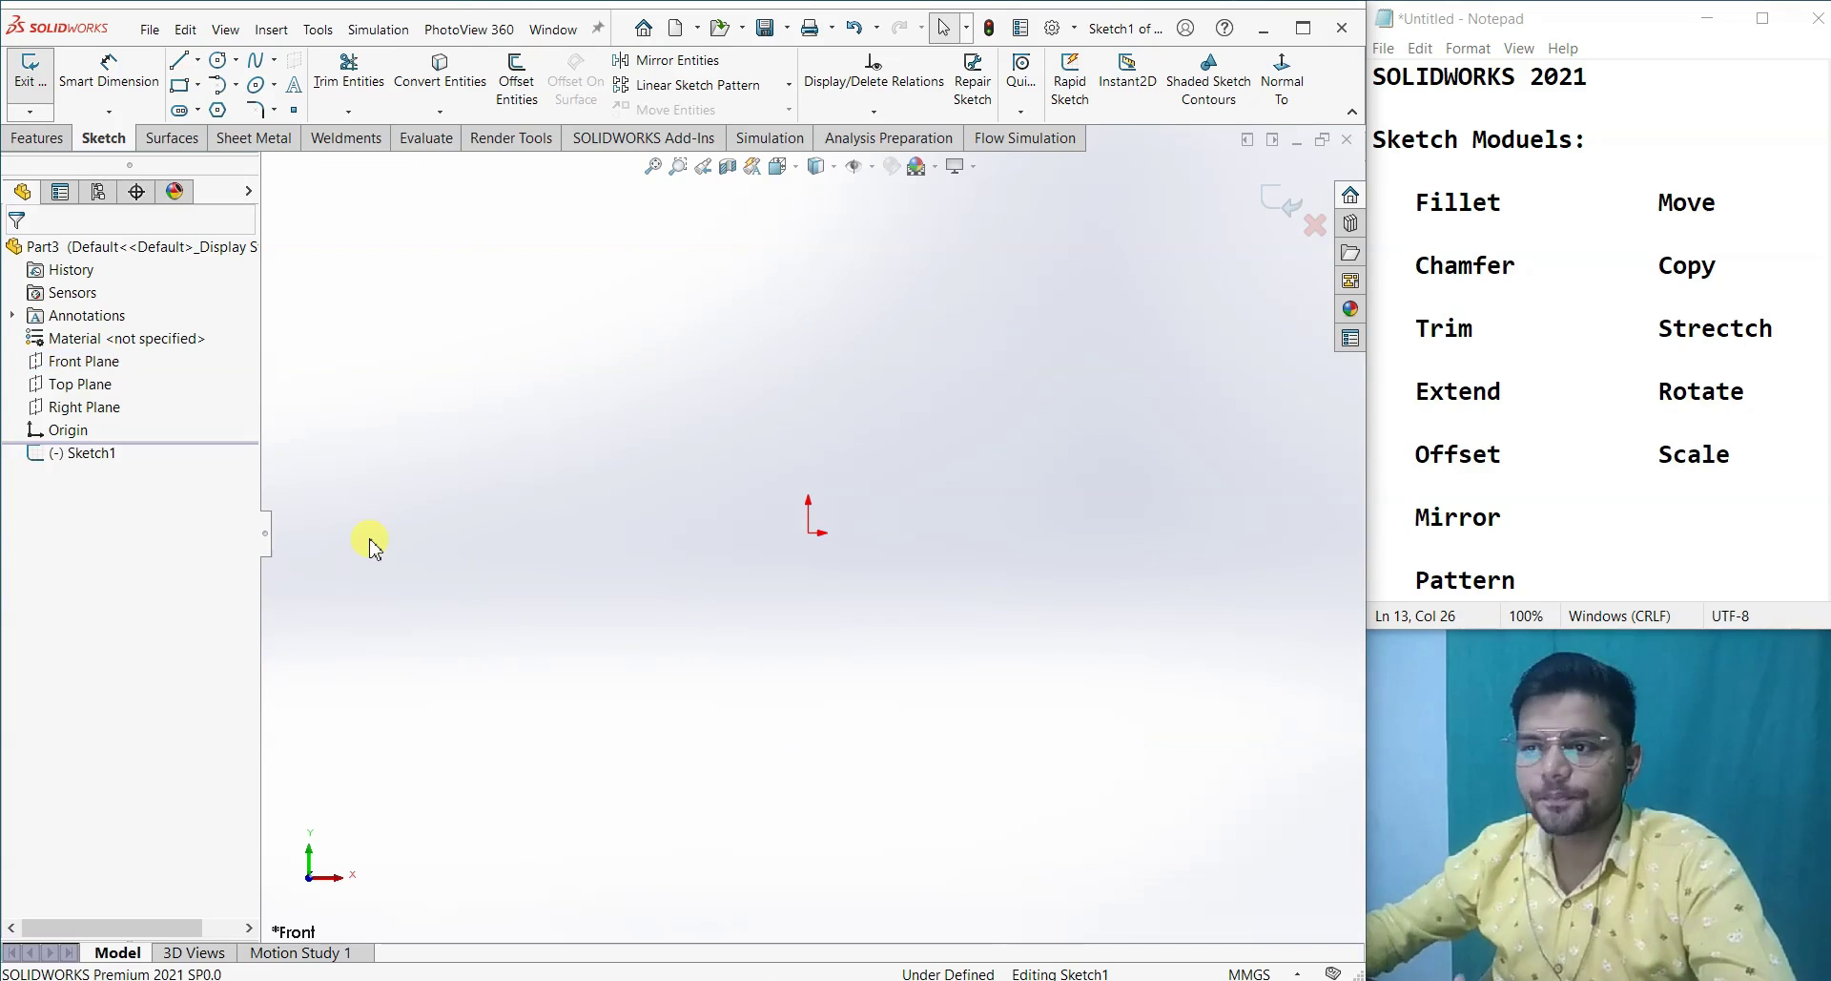
# - Draw a corner rectangle enclosing the origin
pyautogui.click(181, 91)
pyautogui.click(583, 387)
pyautogui.click(1039, 646)
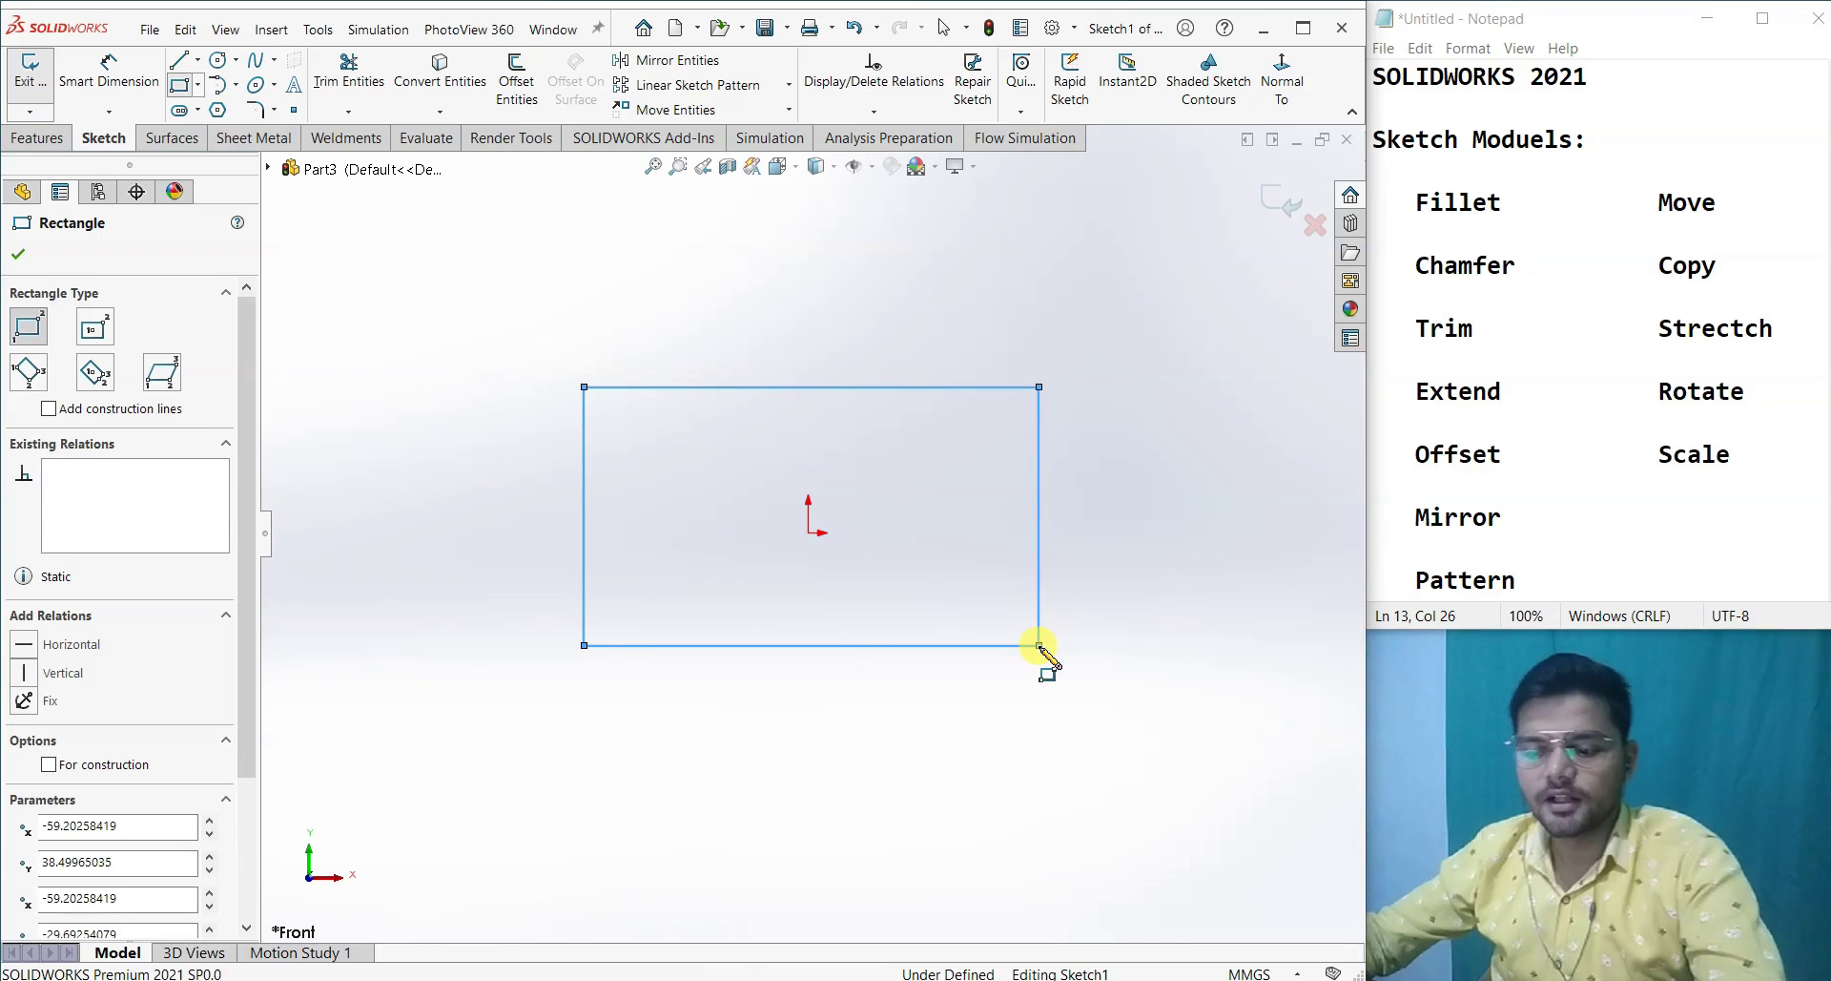
pyautogui.press('Escape')
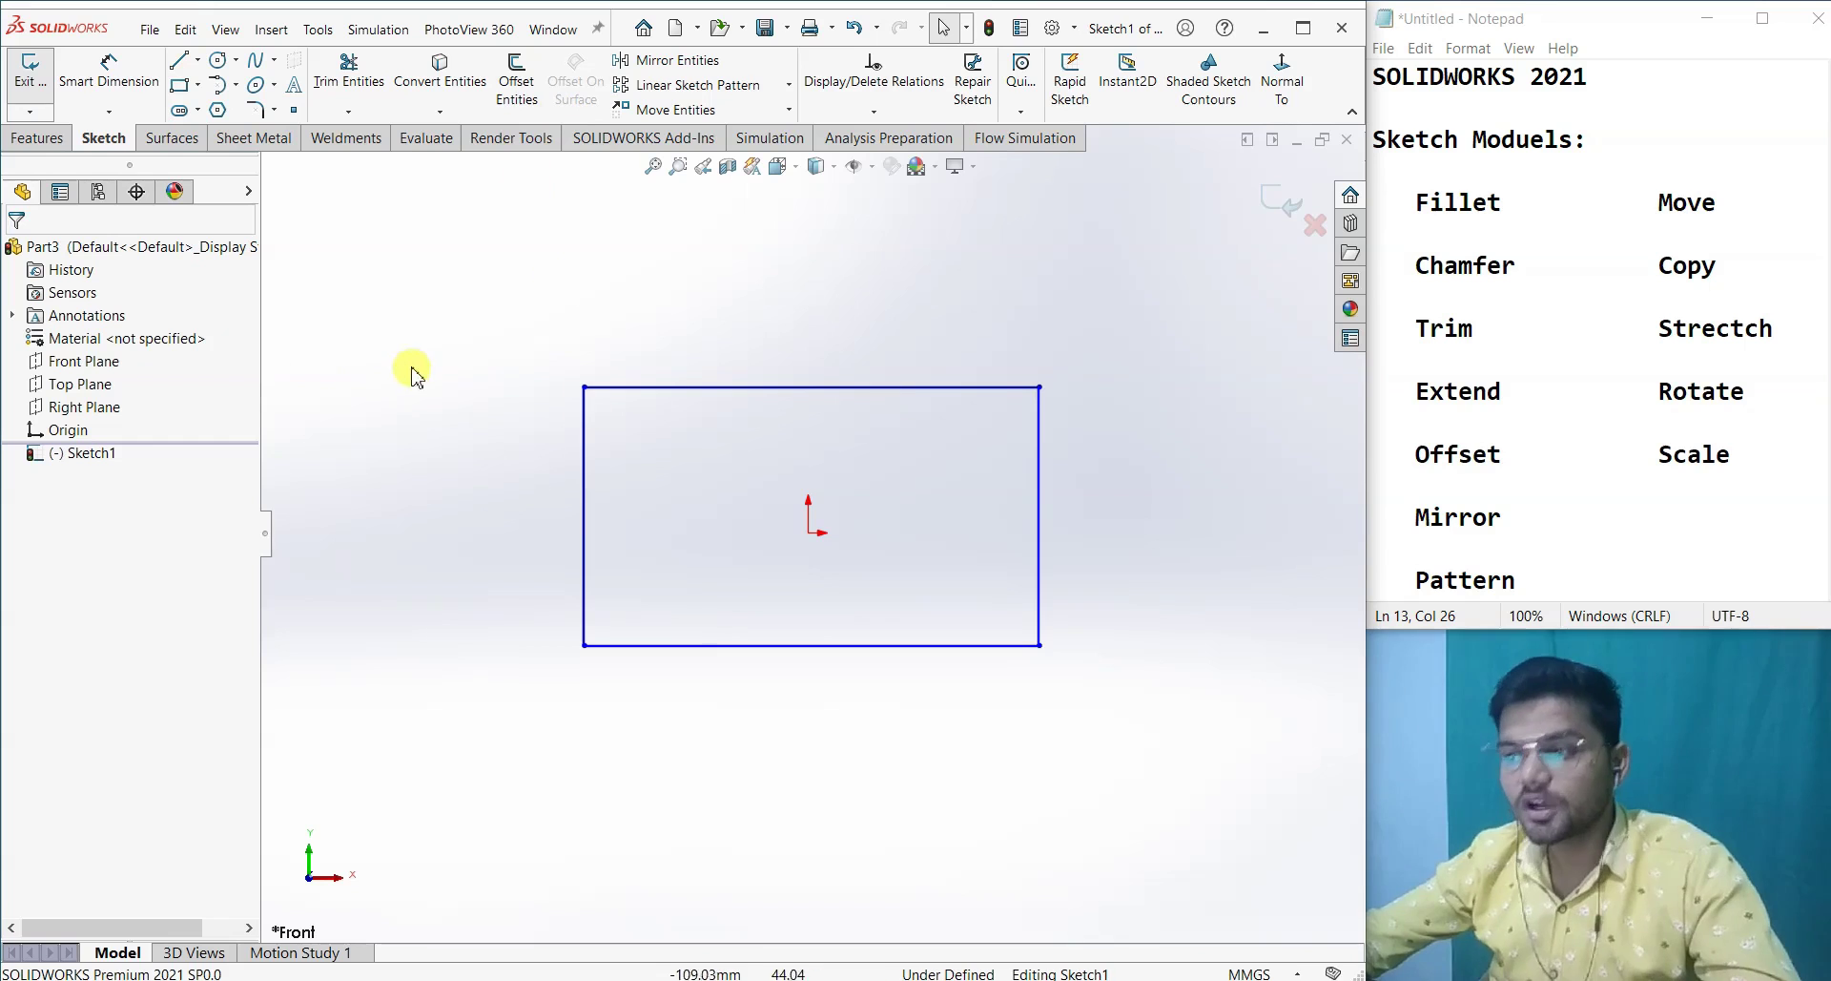
# - Fillet the rectangle's top-left and top-right corners with a 20 mm sketch fillet radius
pyautogui.click(263, 111)
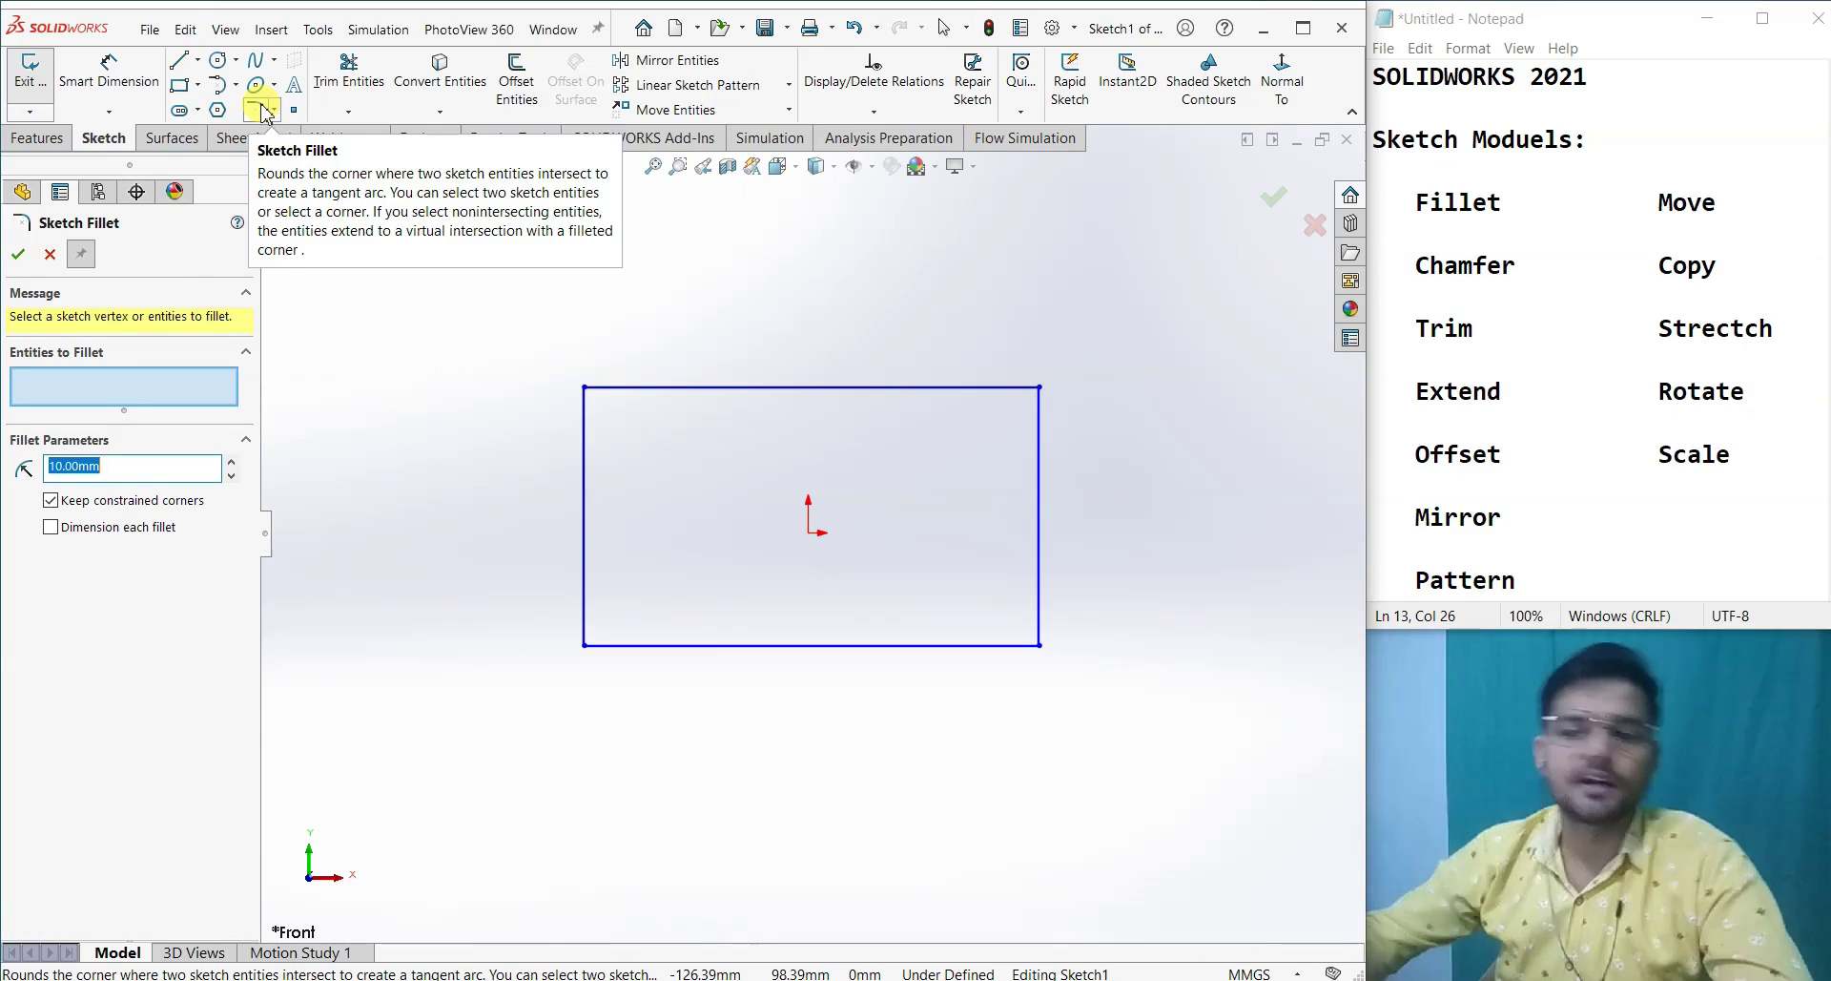
pyautogui.click(52, 256)
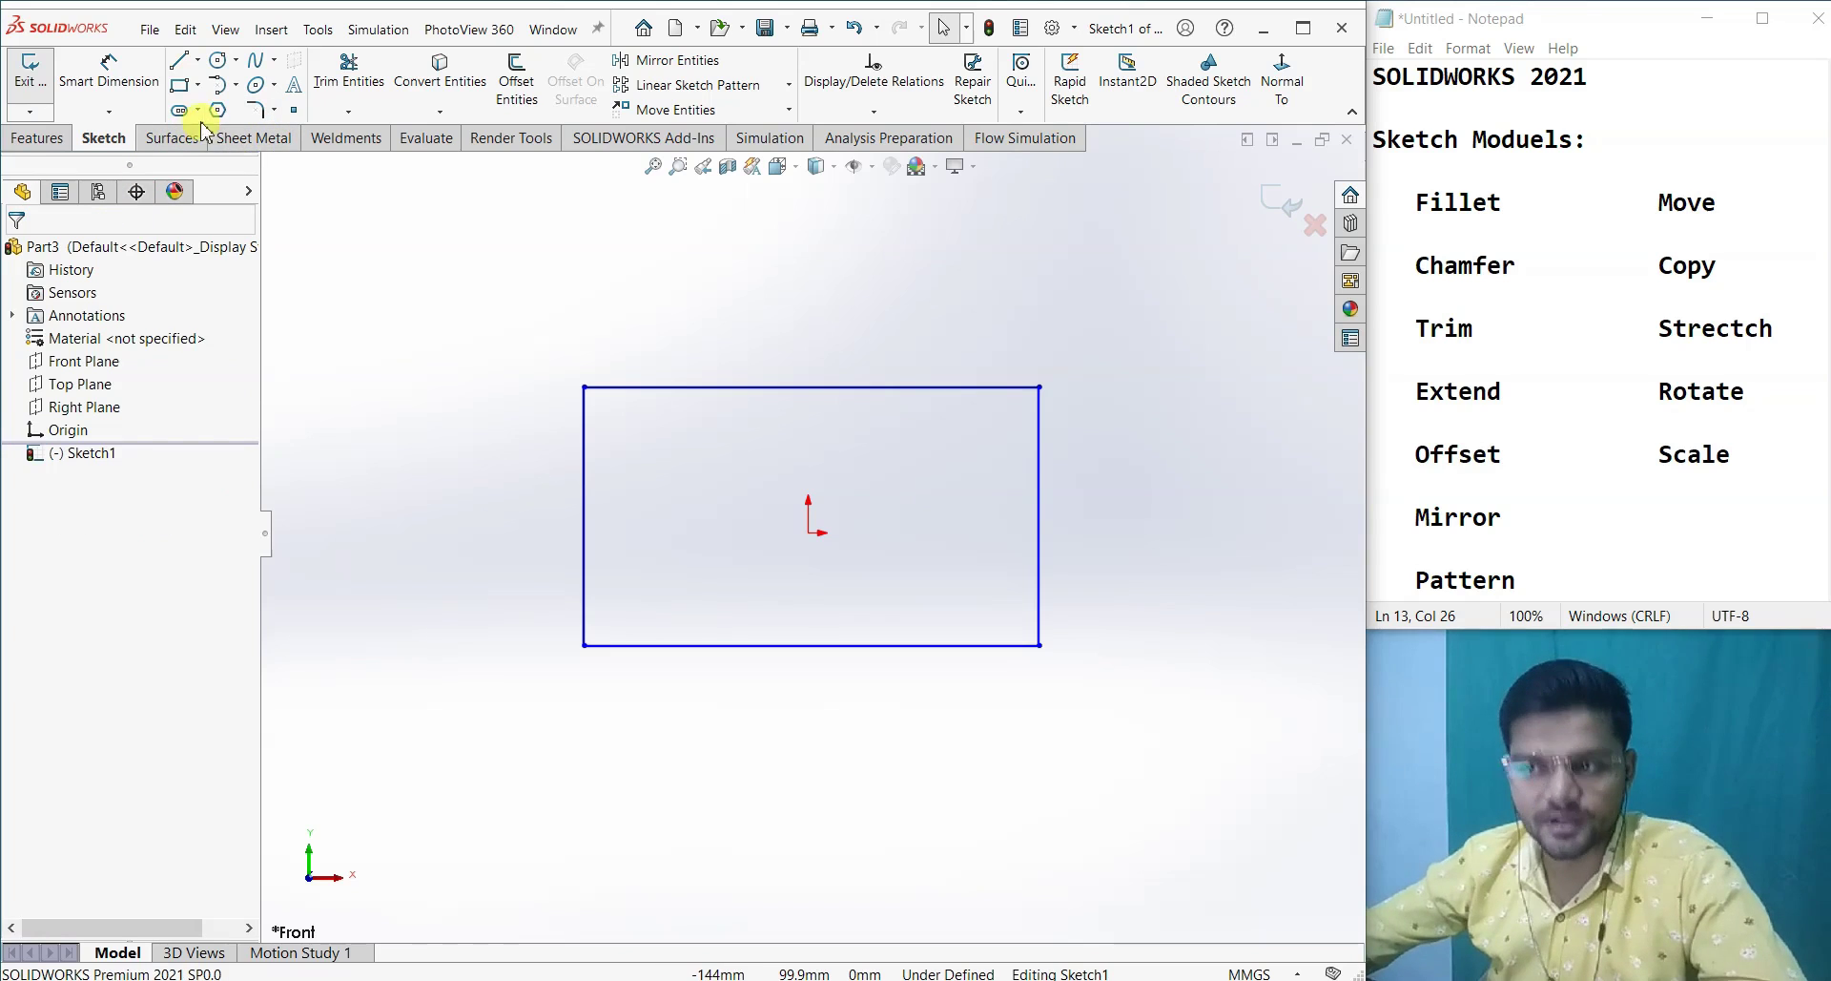
pyautogui.click(256, 110)
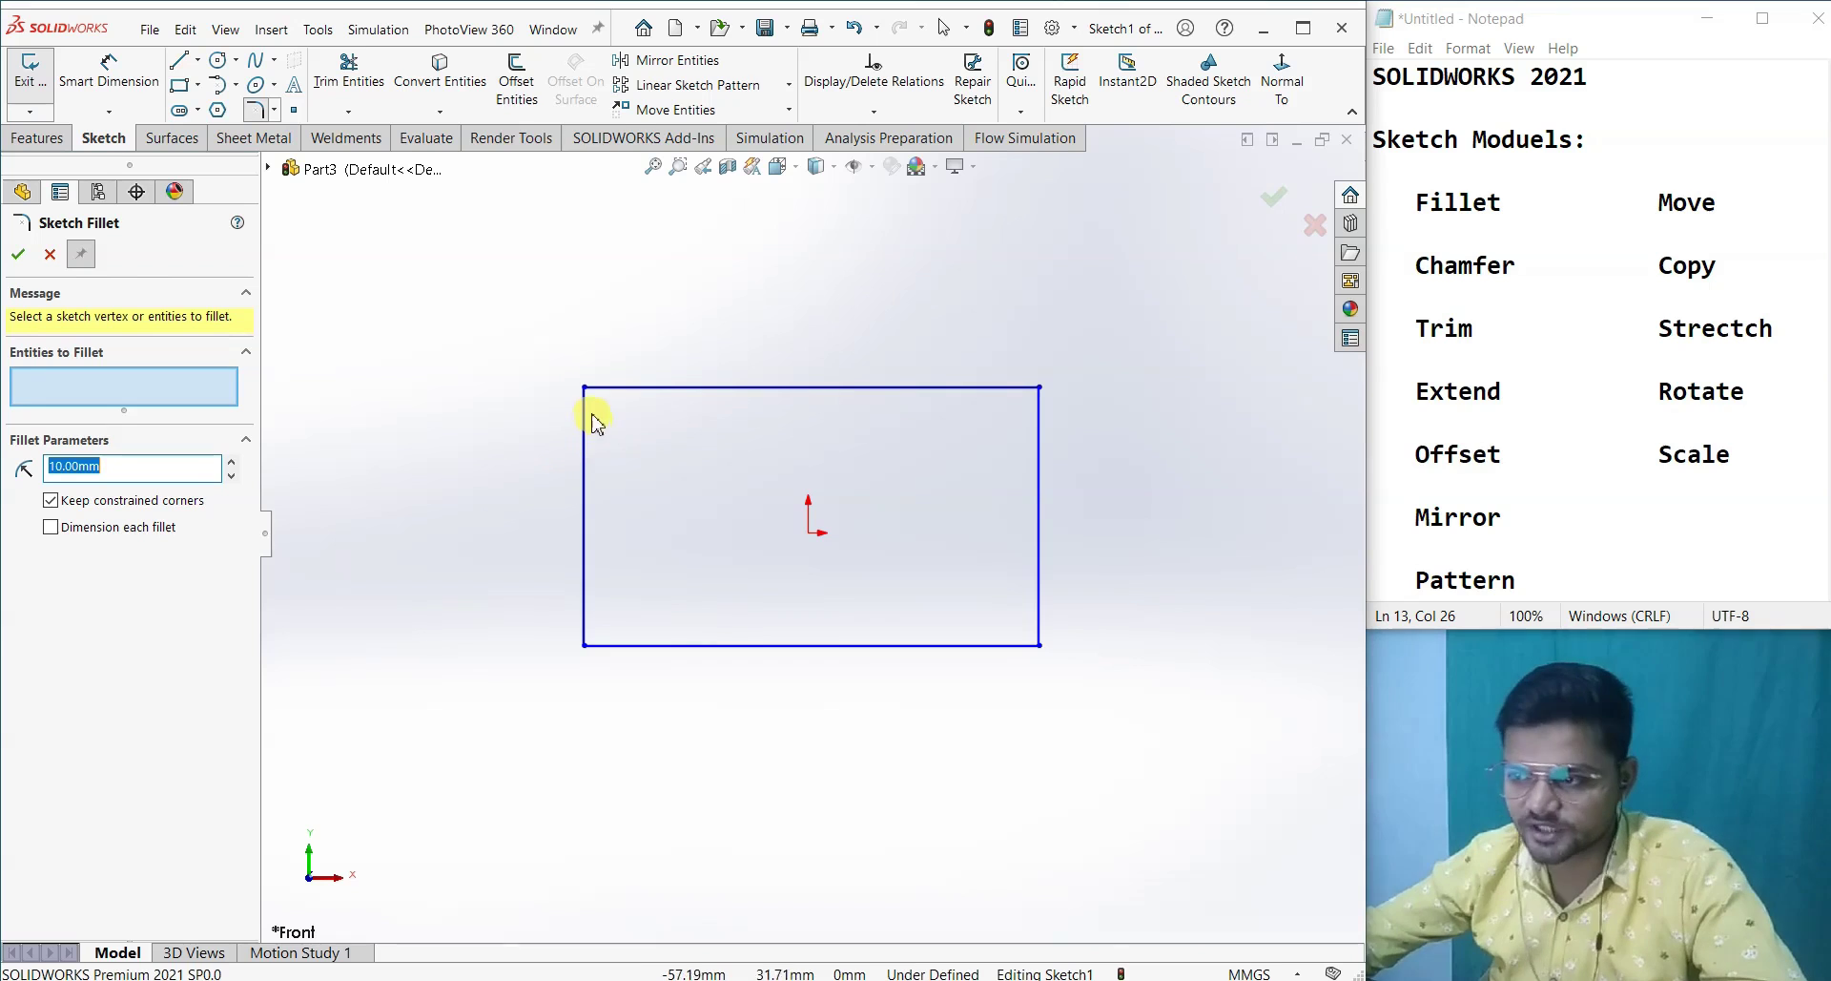
pyautogui.click(596, 405)
pyautogui.click(604, 388)
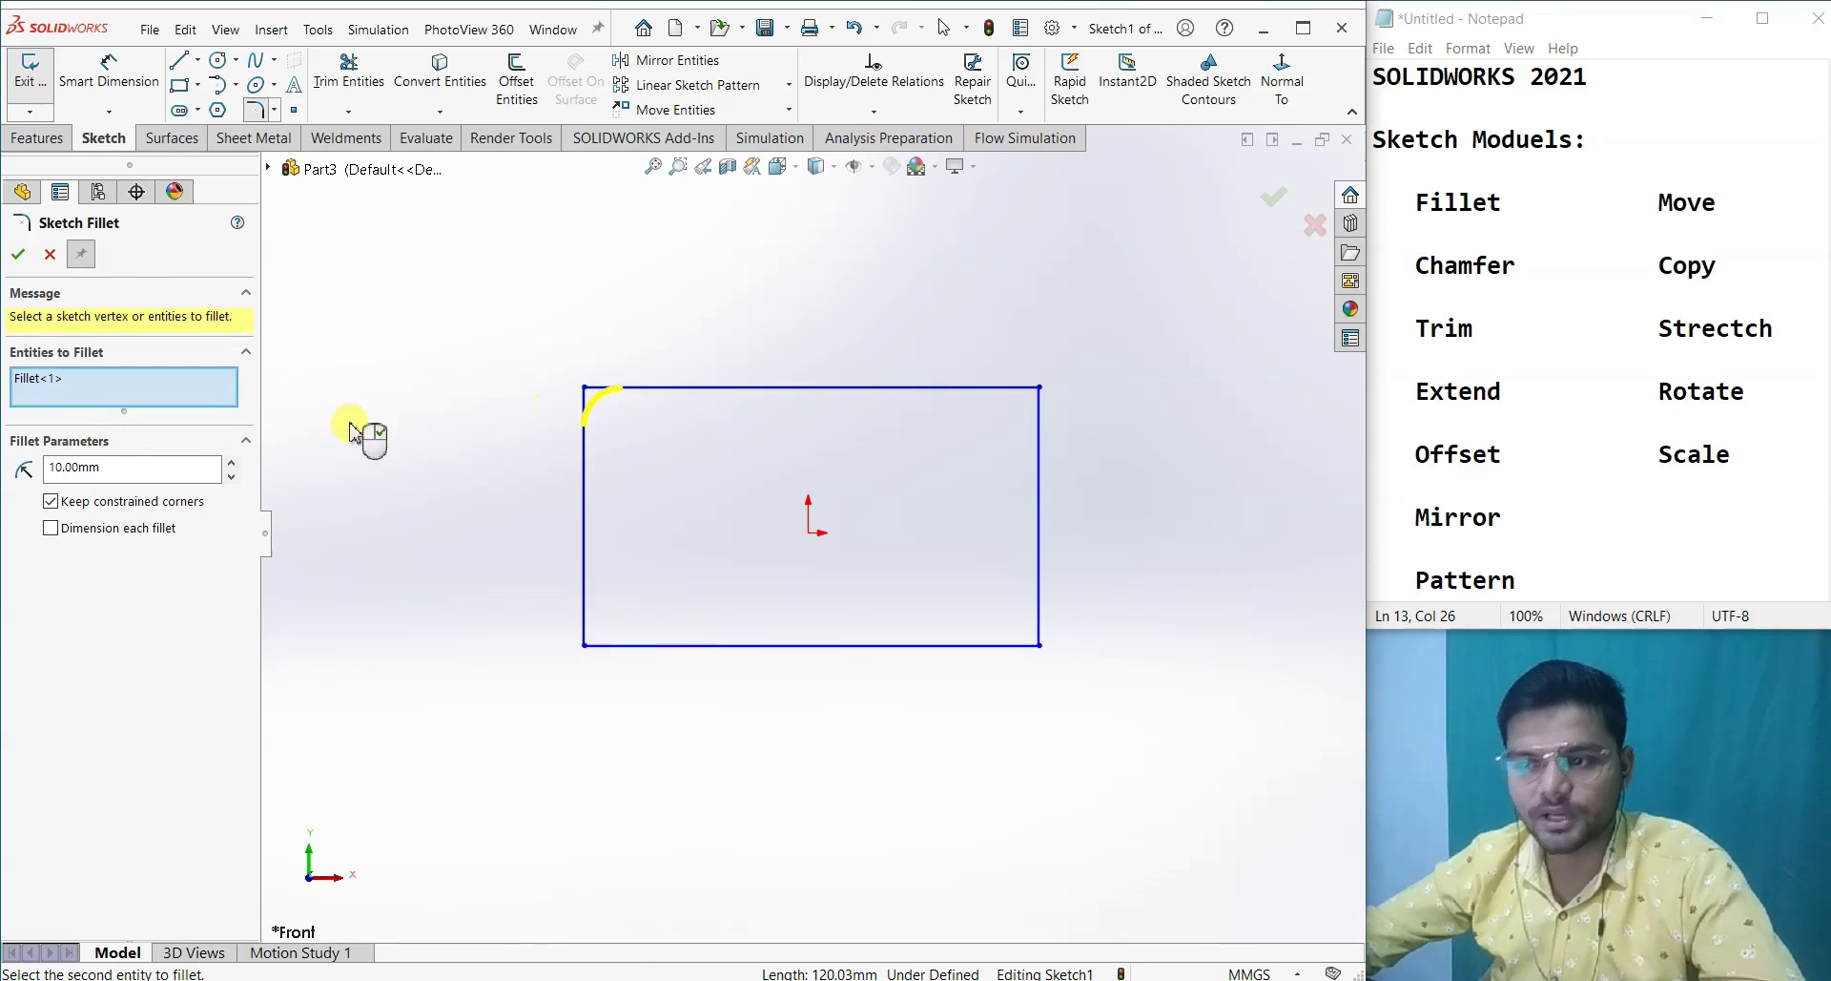
pyautogui.click(1040, 391)
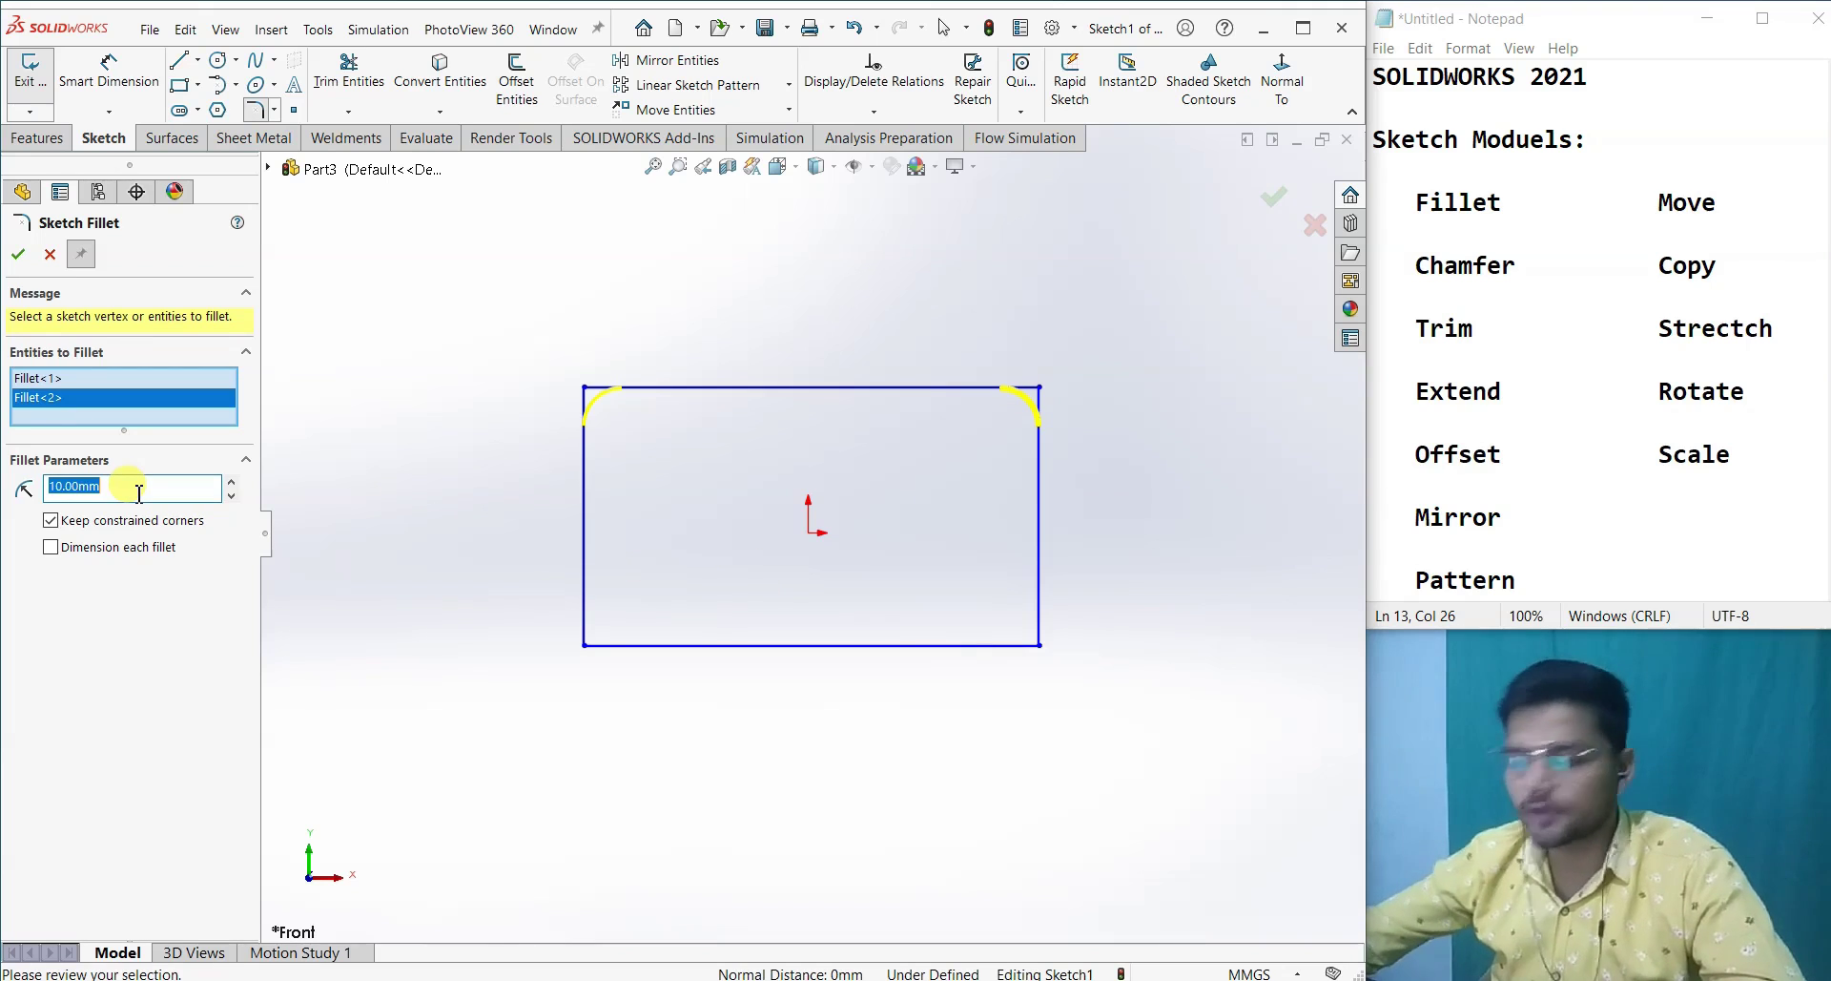
pyautogui.write('20')
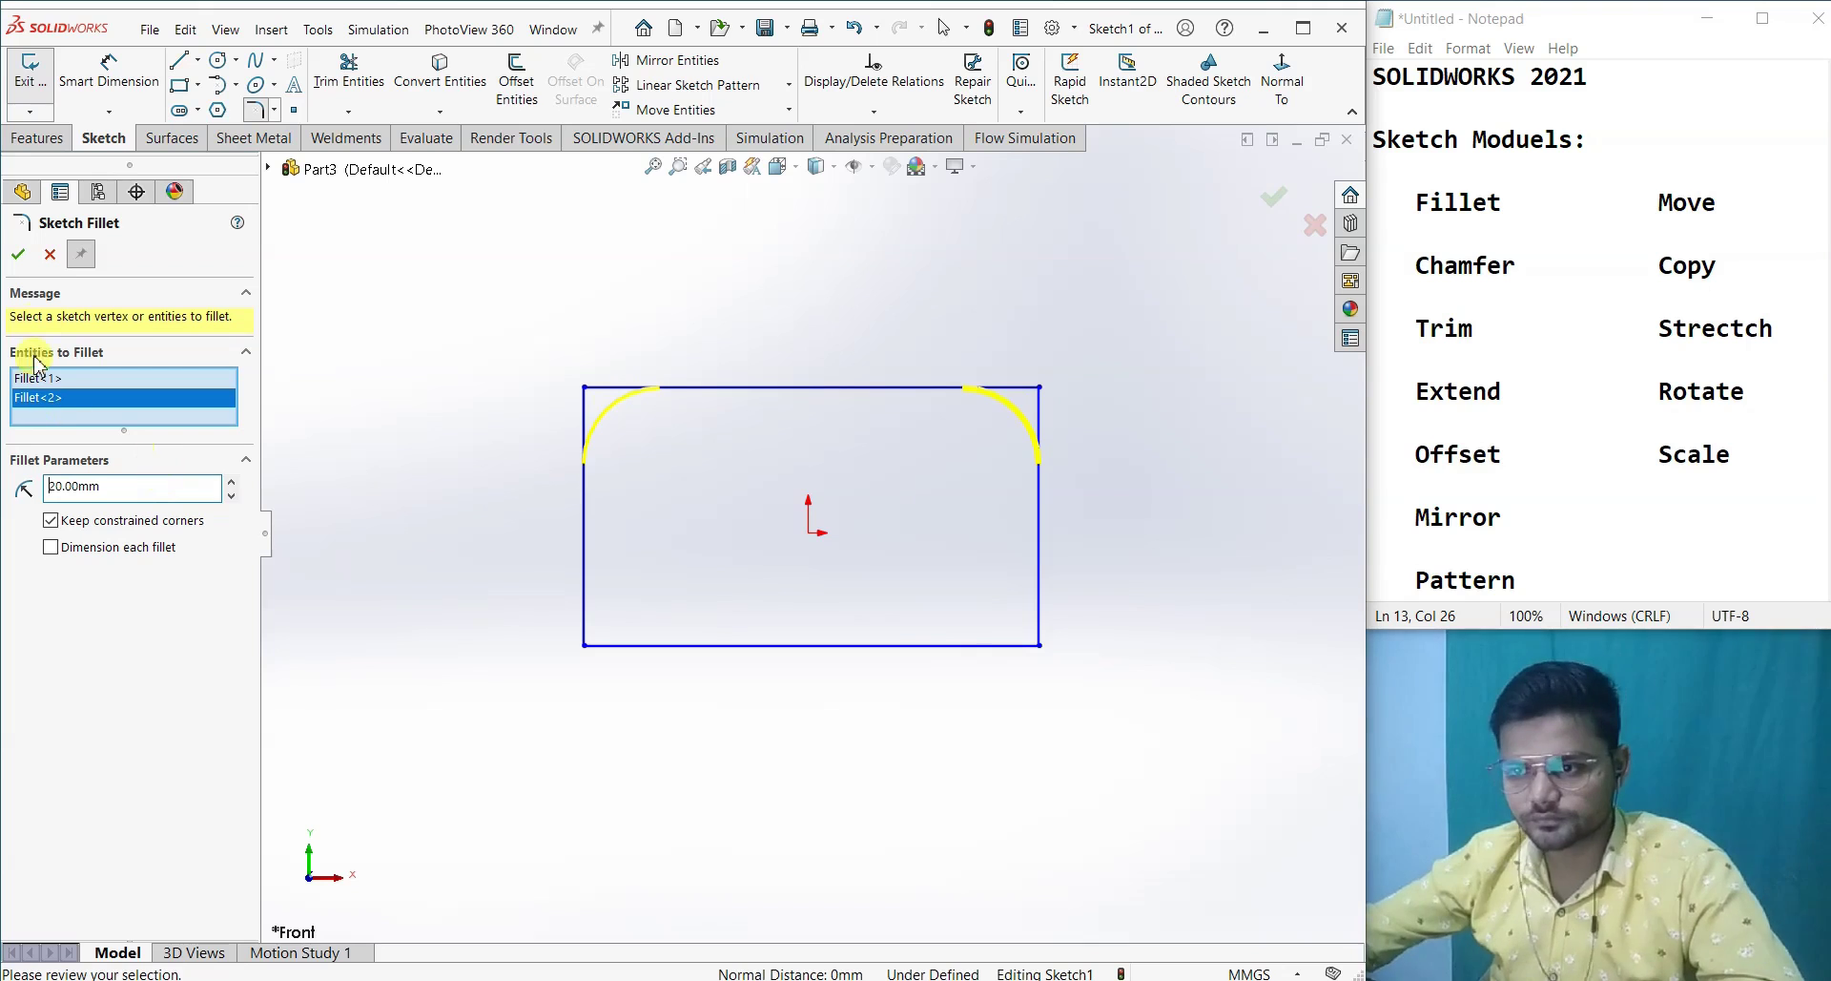
pyautogui.click(17, 255)
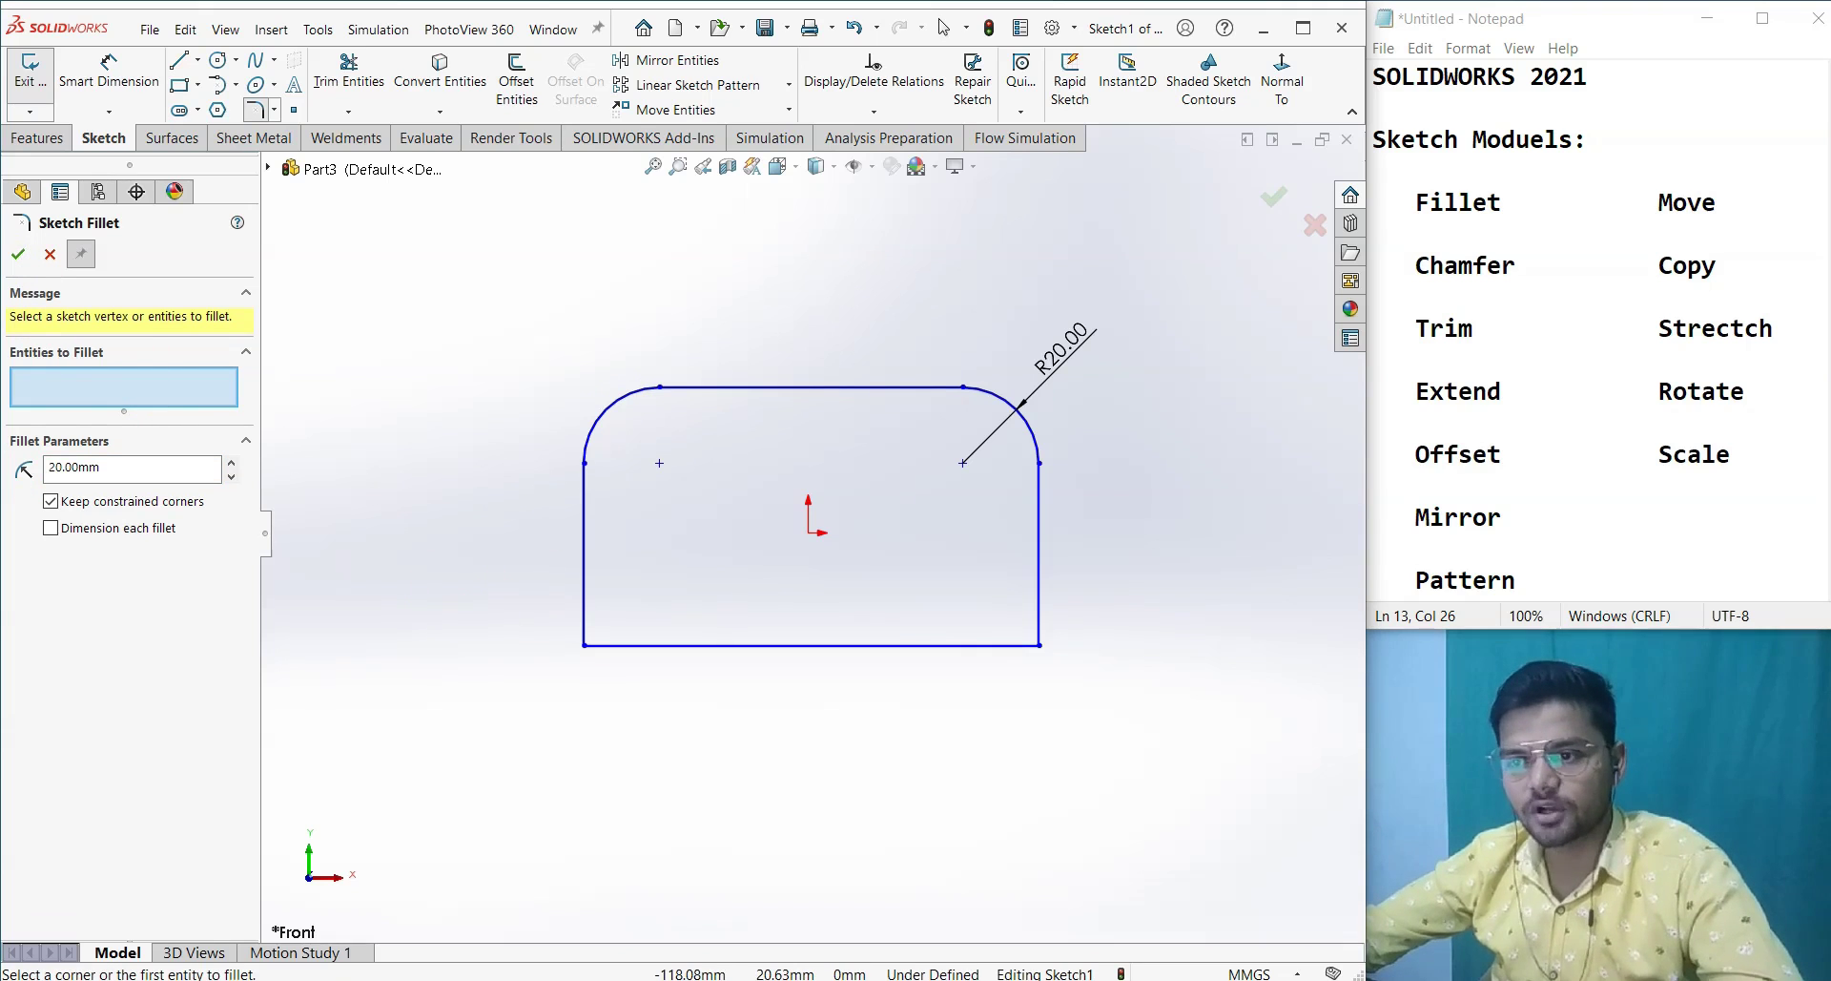
pyautogui.click(17, 256)
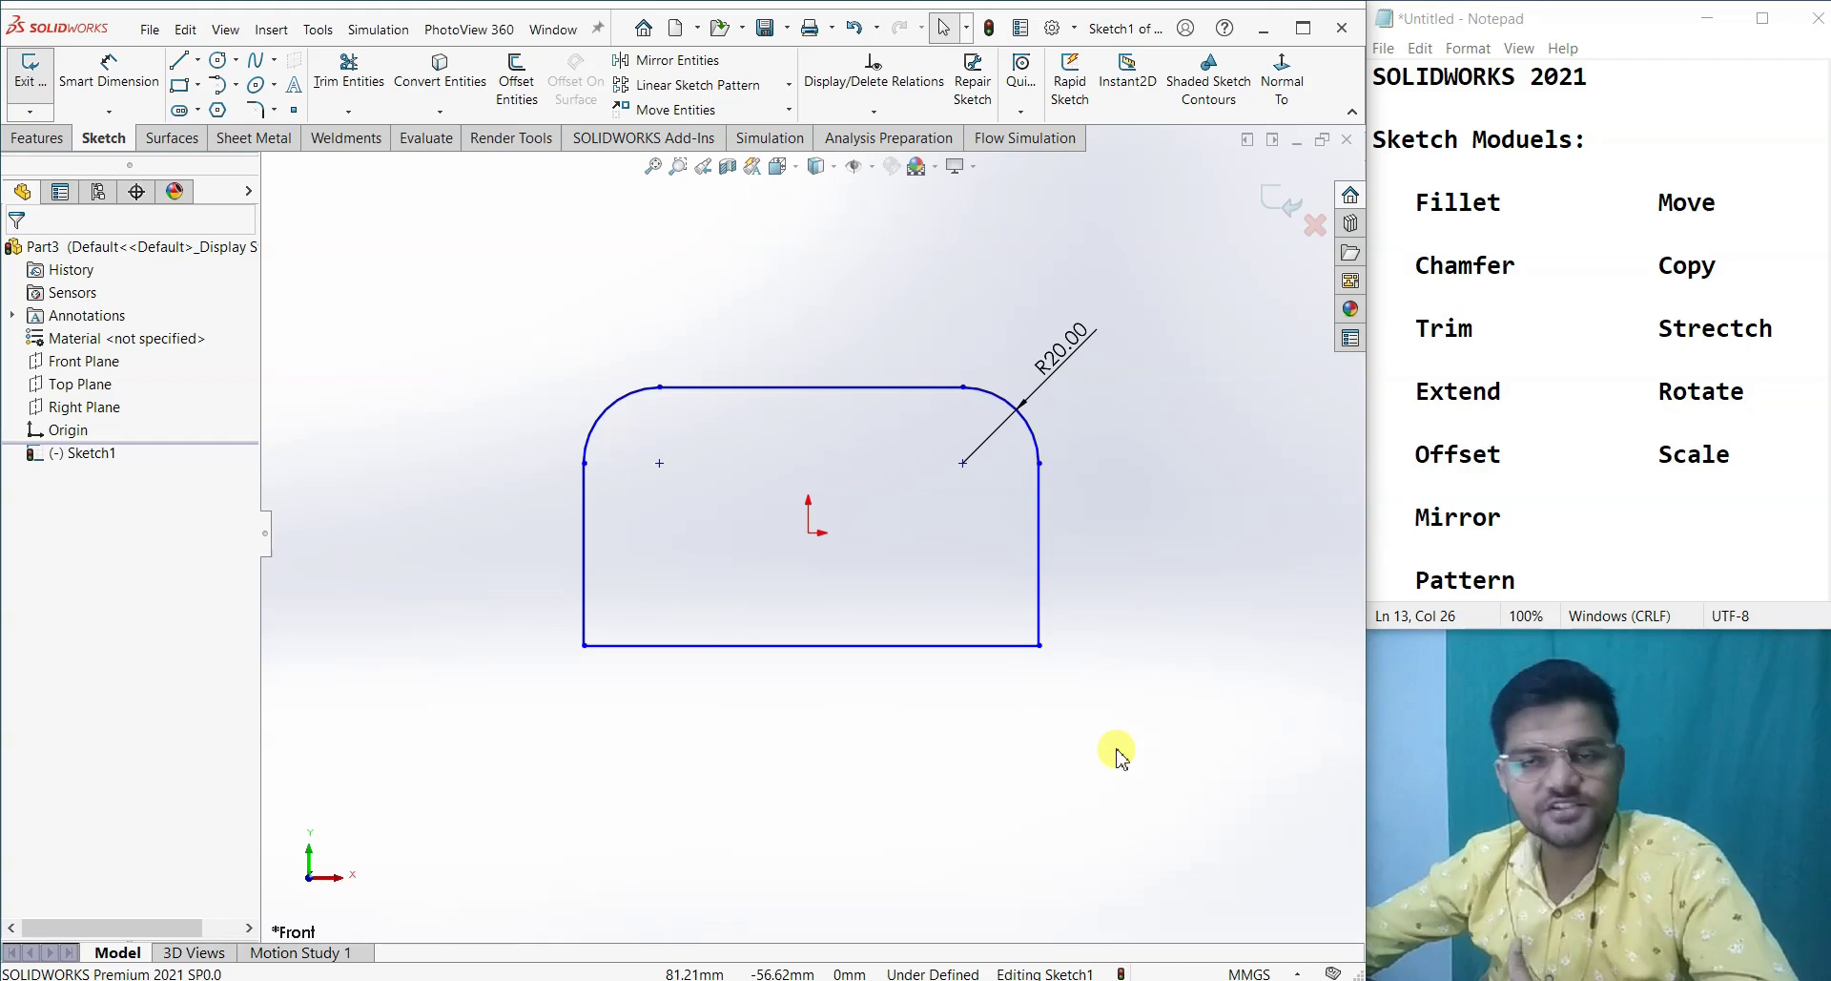
# - Start a Sketch Chamfer in angle-distance mode with 10 mm at 45°
pyautogui.click(275, 109)
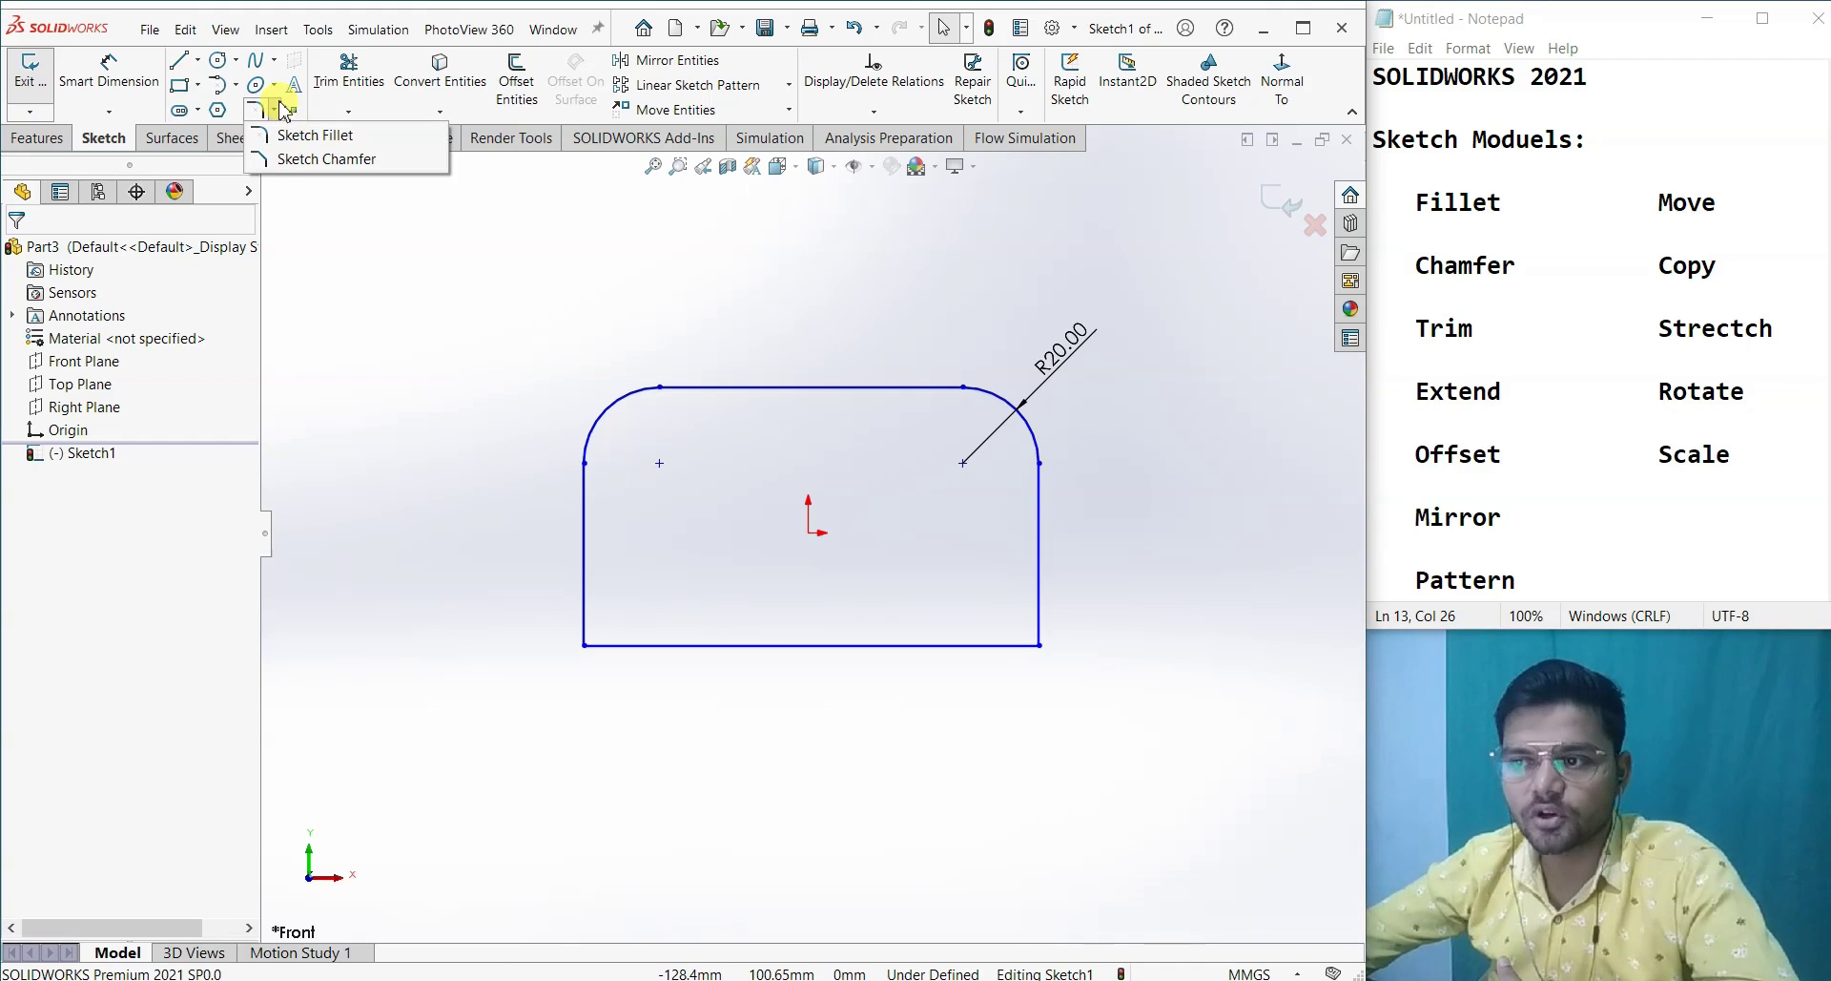
pyautogui.click(289, 160)
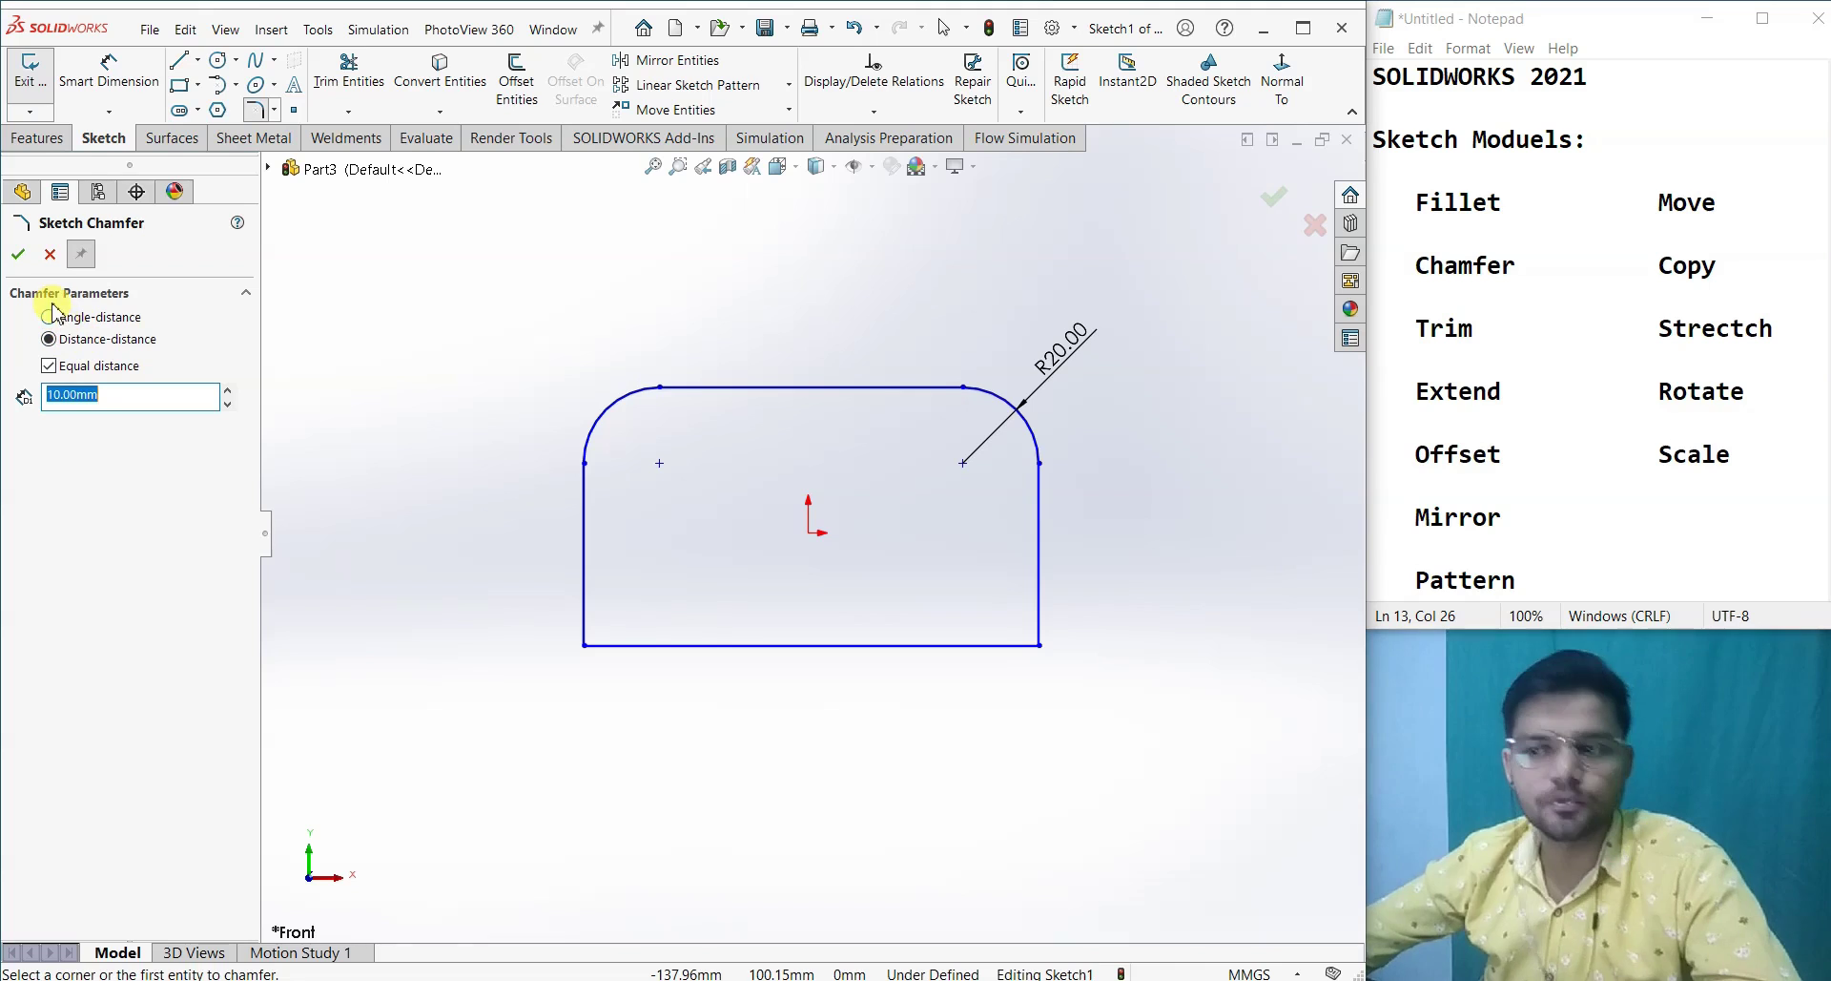
pyautogui.click(67, 322)
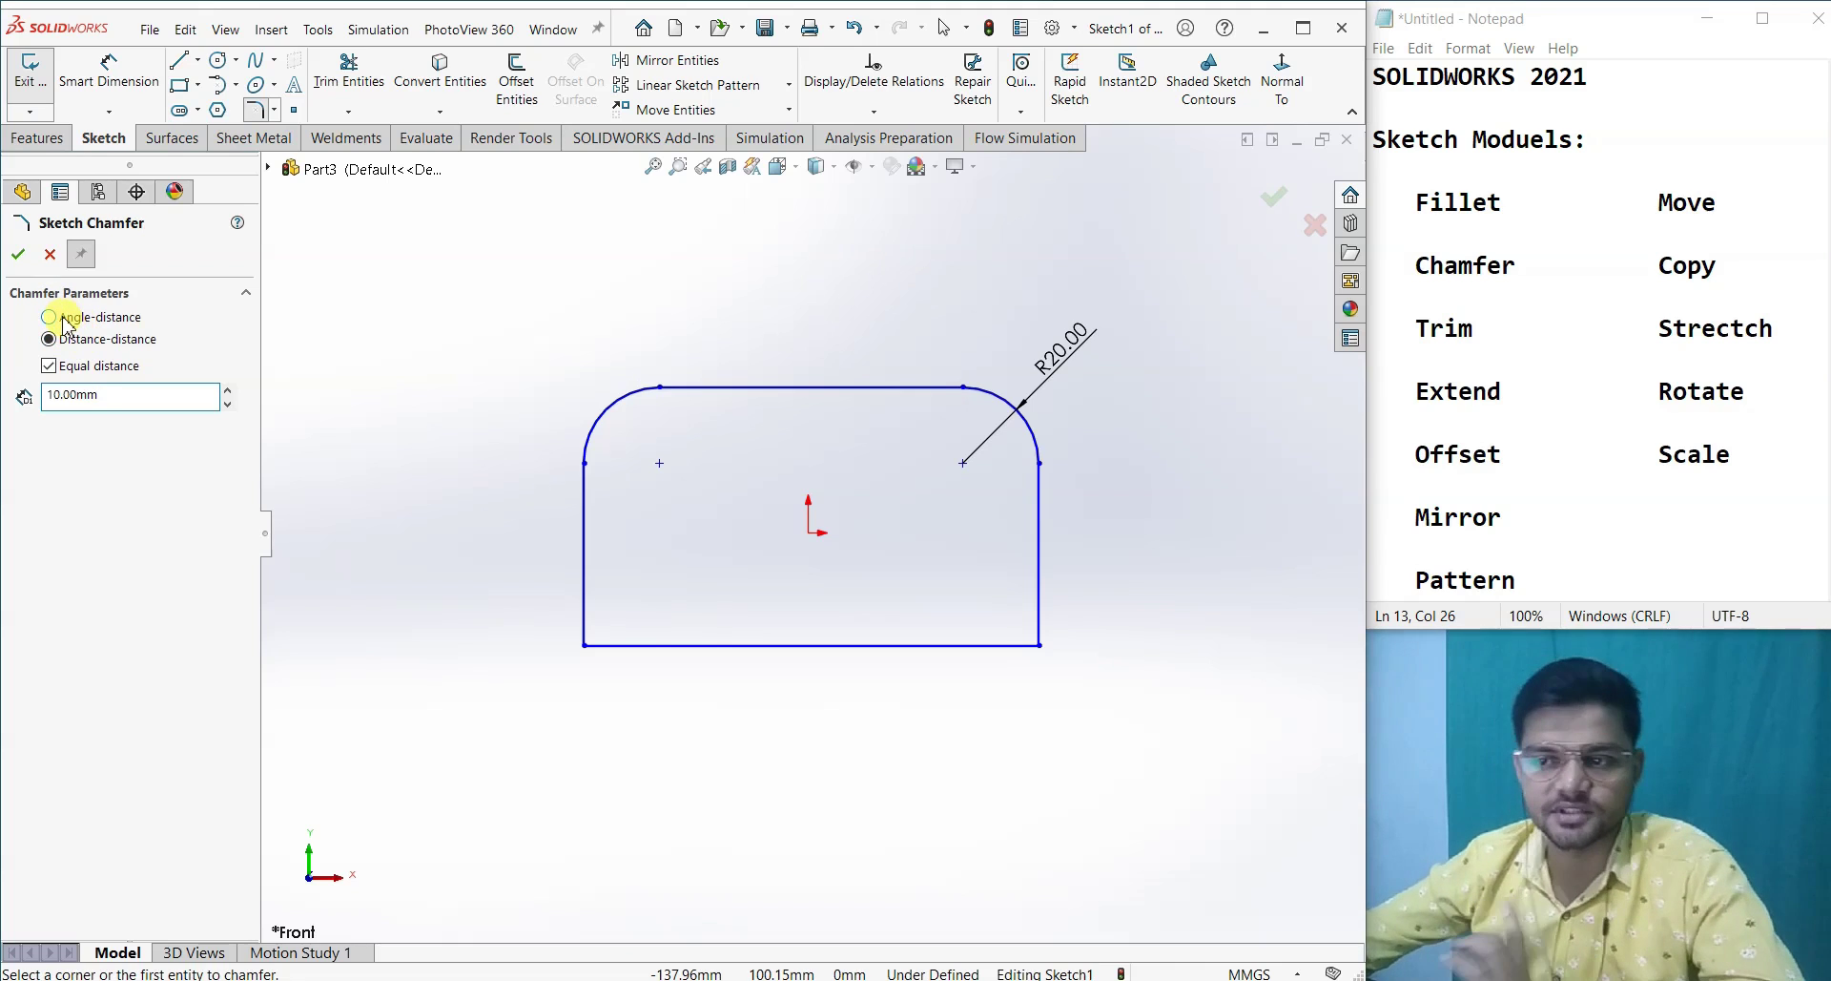
pyautogui.click(133, 399)
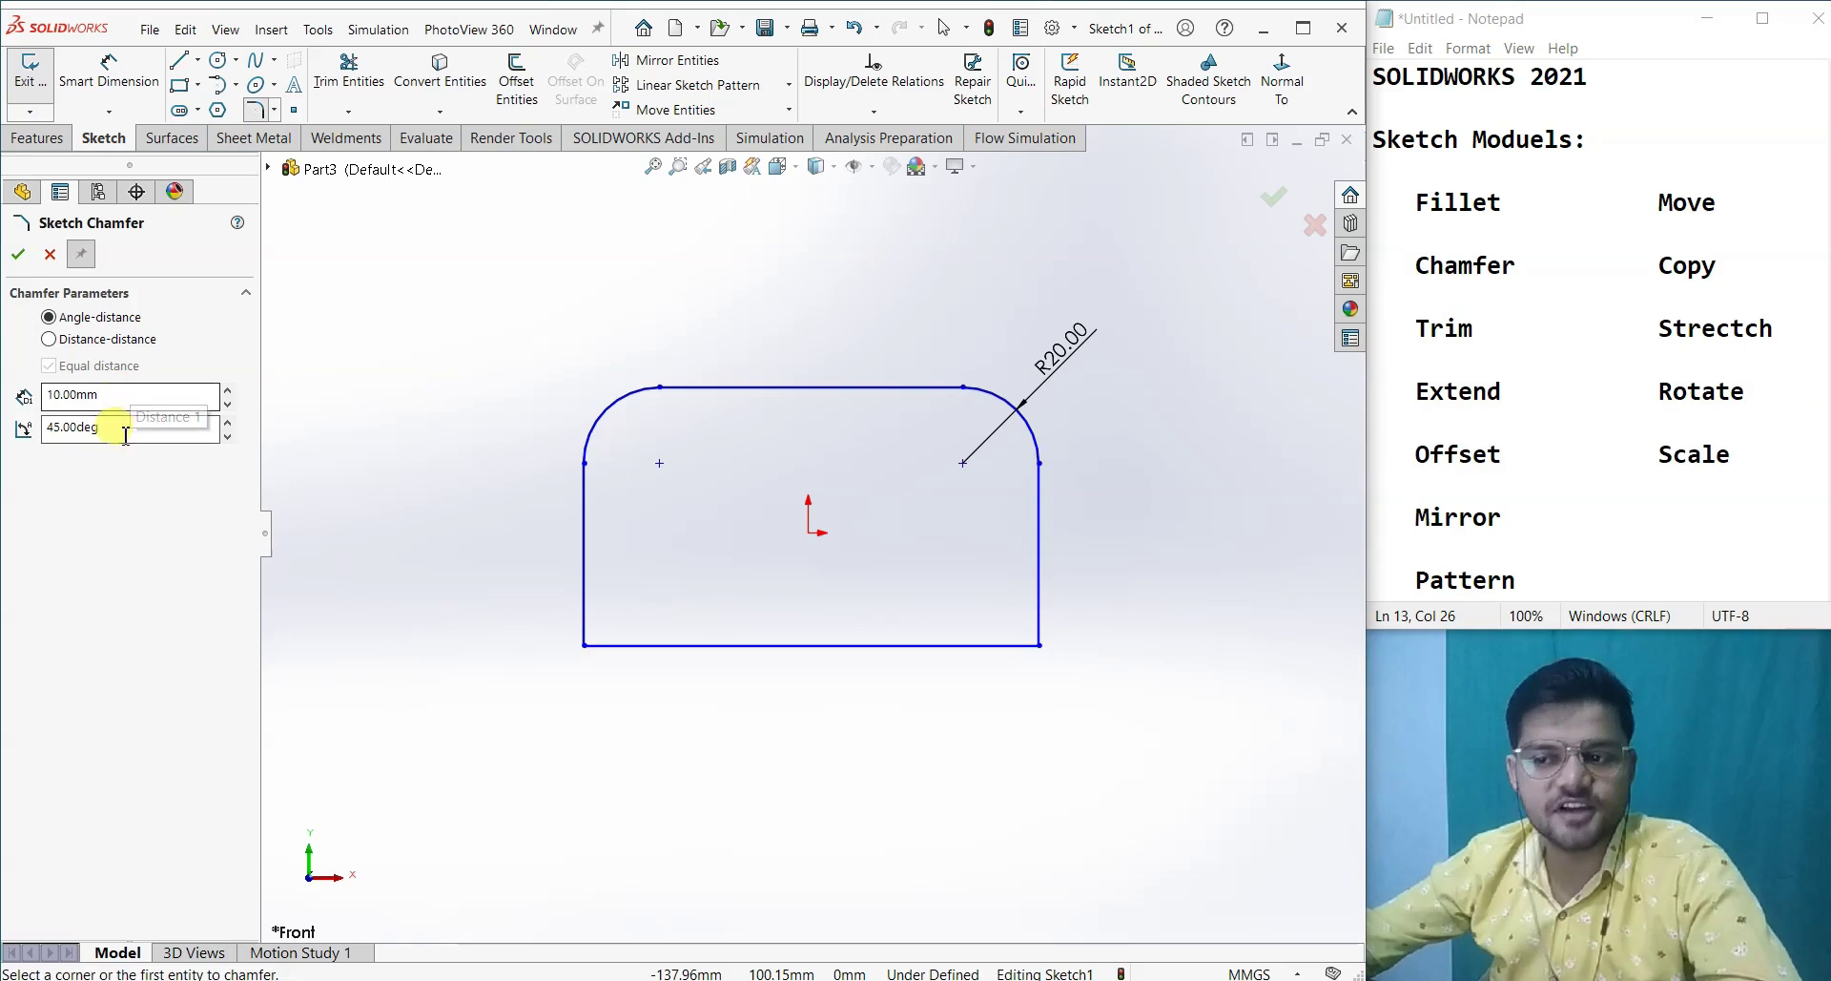
# - Chamfer the bottom-left corner by picking its left and bottom lines and accepting
pyautogui.click(586, 633)
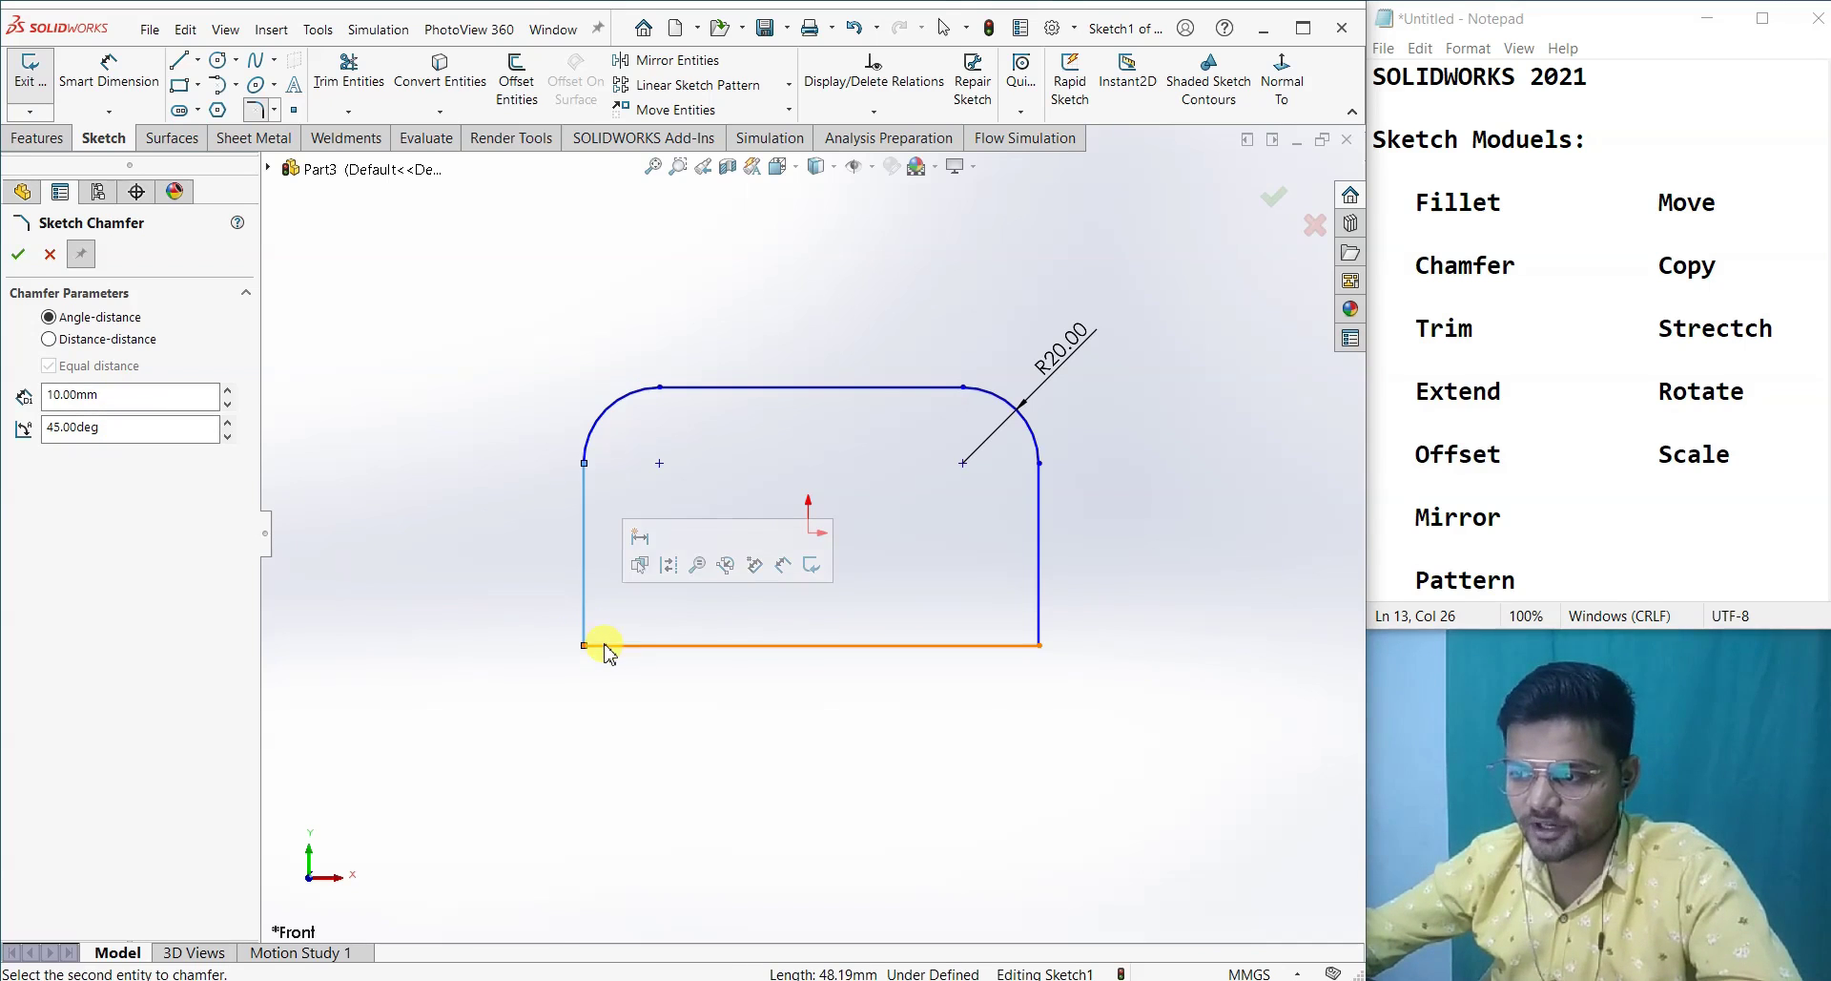
pyautogui.click(599, 646)
pyautogui.scroll(-3, 589, 668)
pyautogui.scroll(-2, 668, 610)
pyautogui.scroll(-1, 744, 476)
pyautogui.click(696, 534)
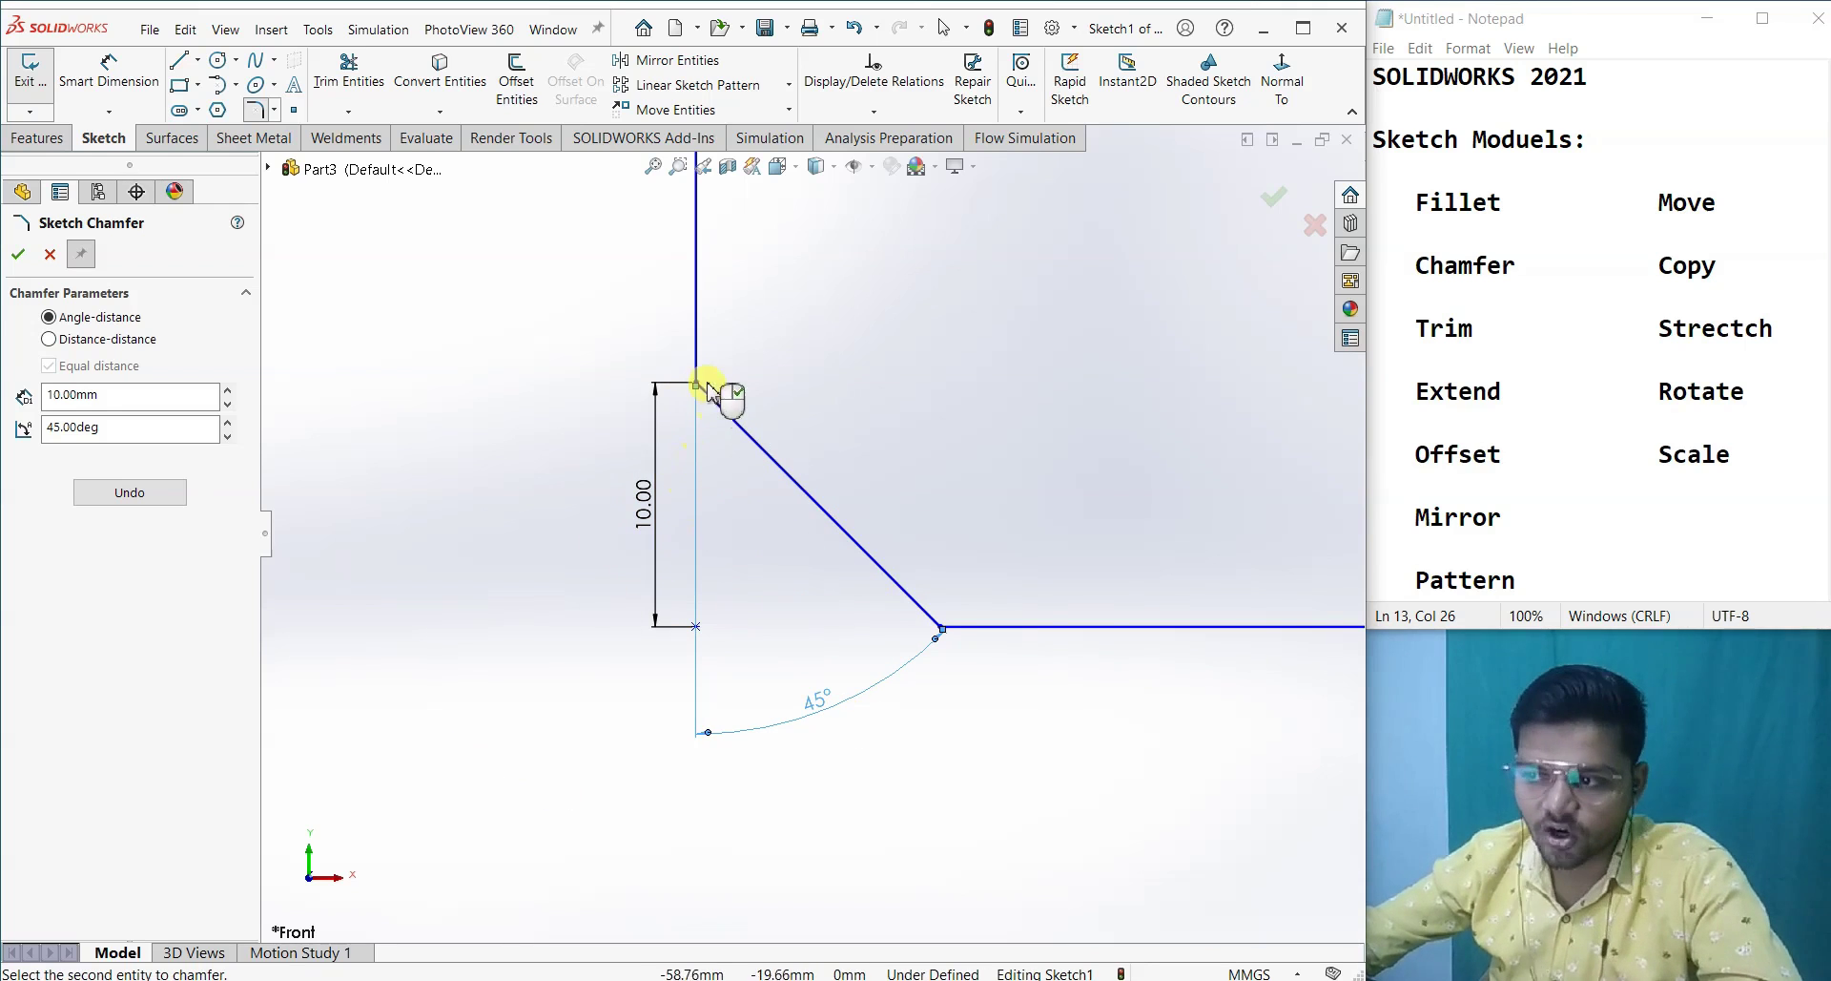
pyautogui.click(17, 254)
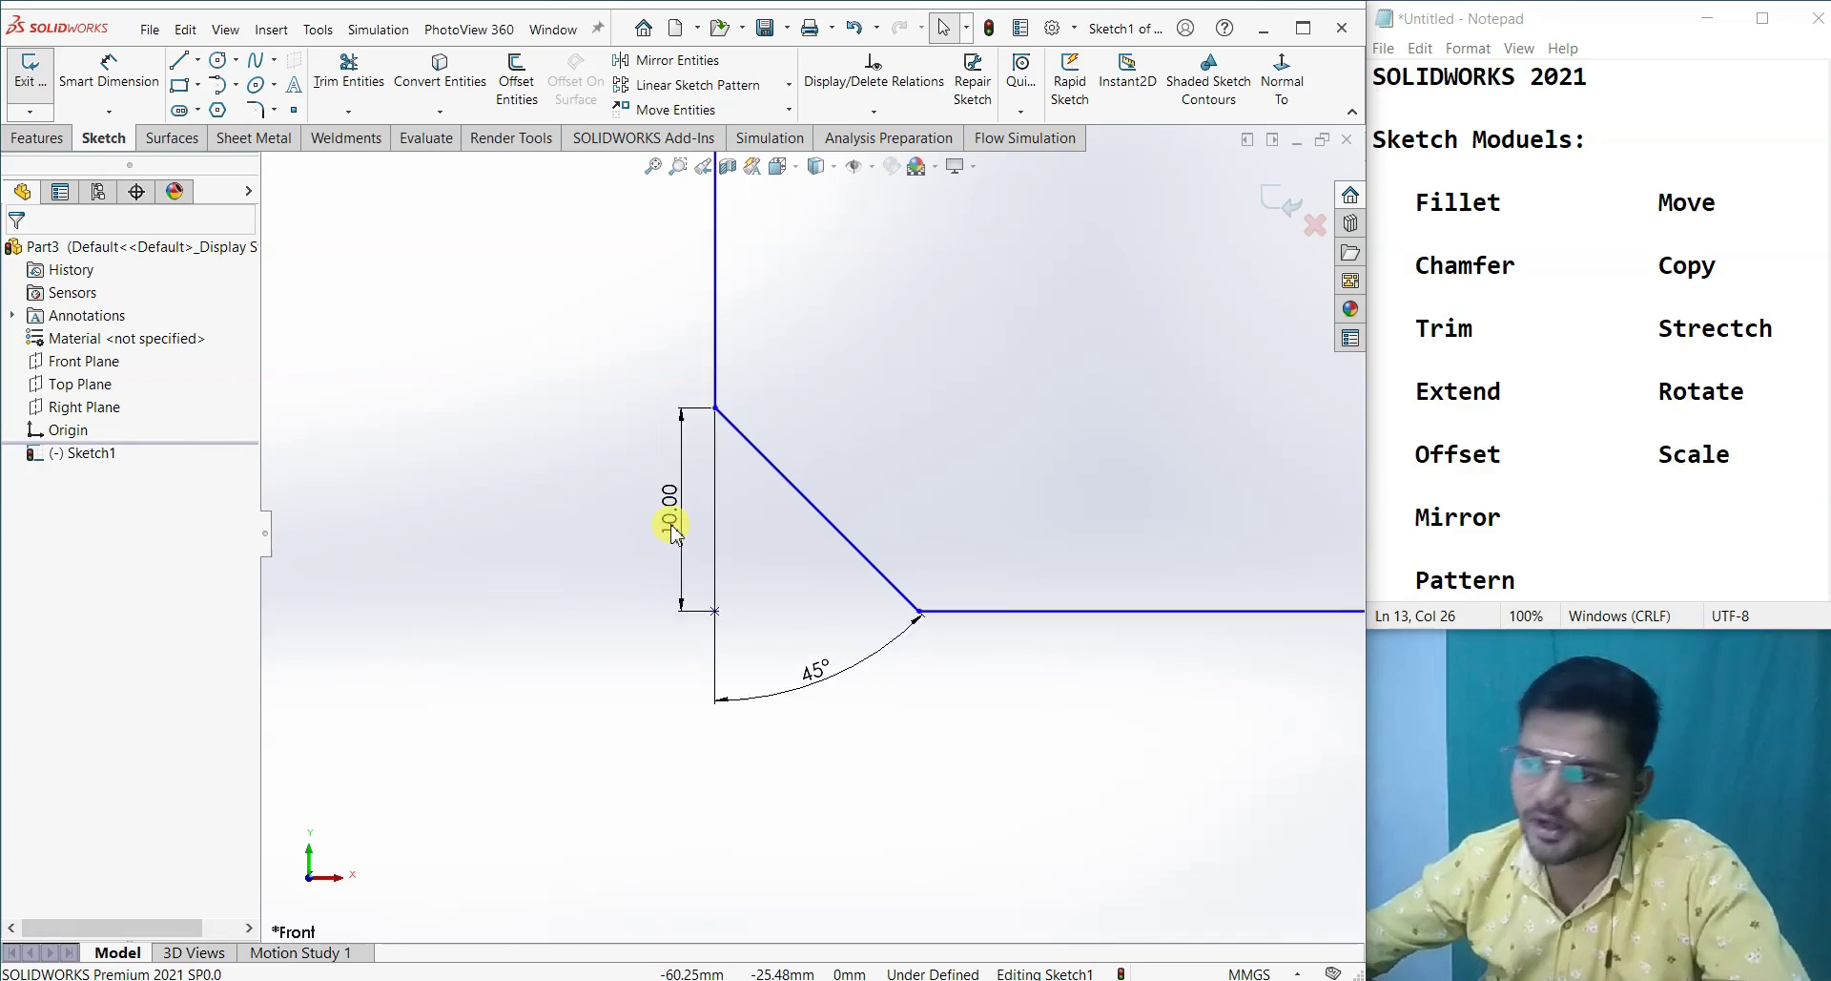
# - Zoom around the sketch to review the new bottom-left chamfer
pyautogui.scroll(3, 667, 511)
pyautogui.scroll(3, 790, 524)
pyautogui.scroll(-3, 810, 531)
pyautogui.scroll(2, 830, 529)
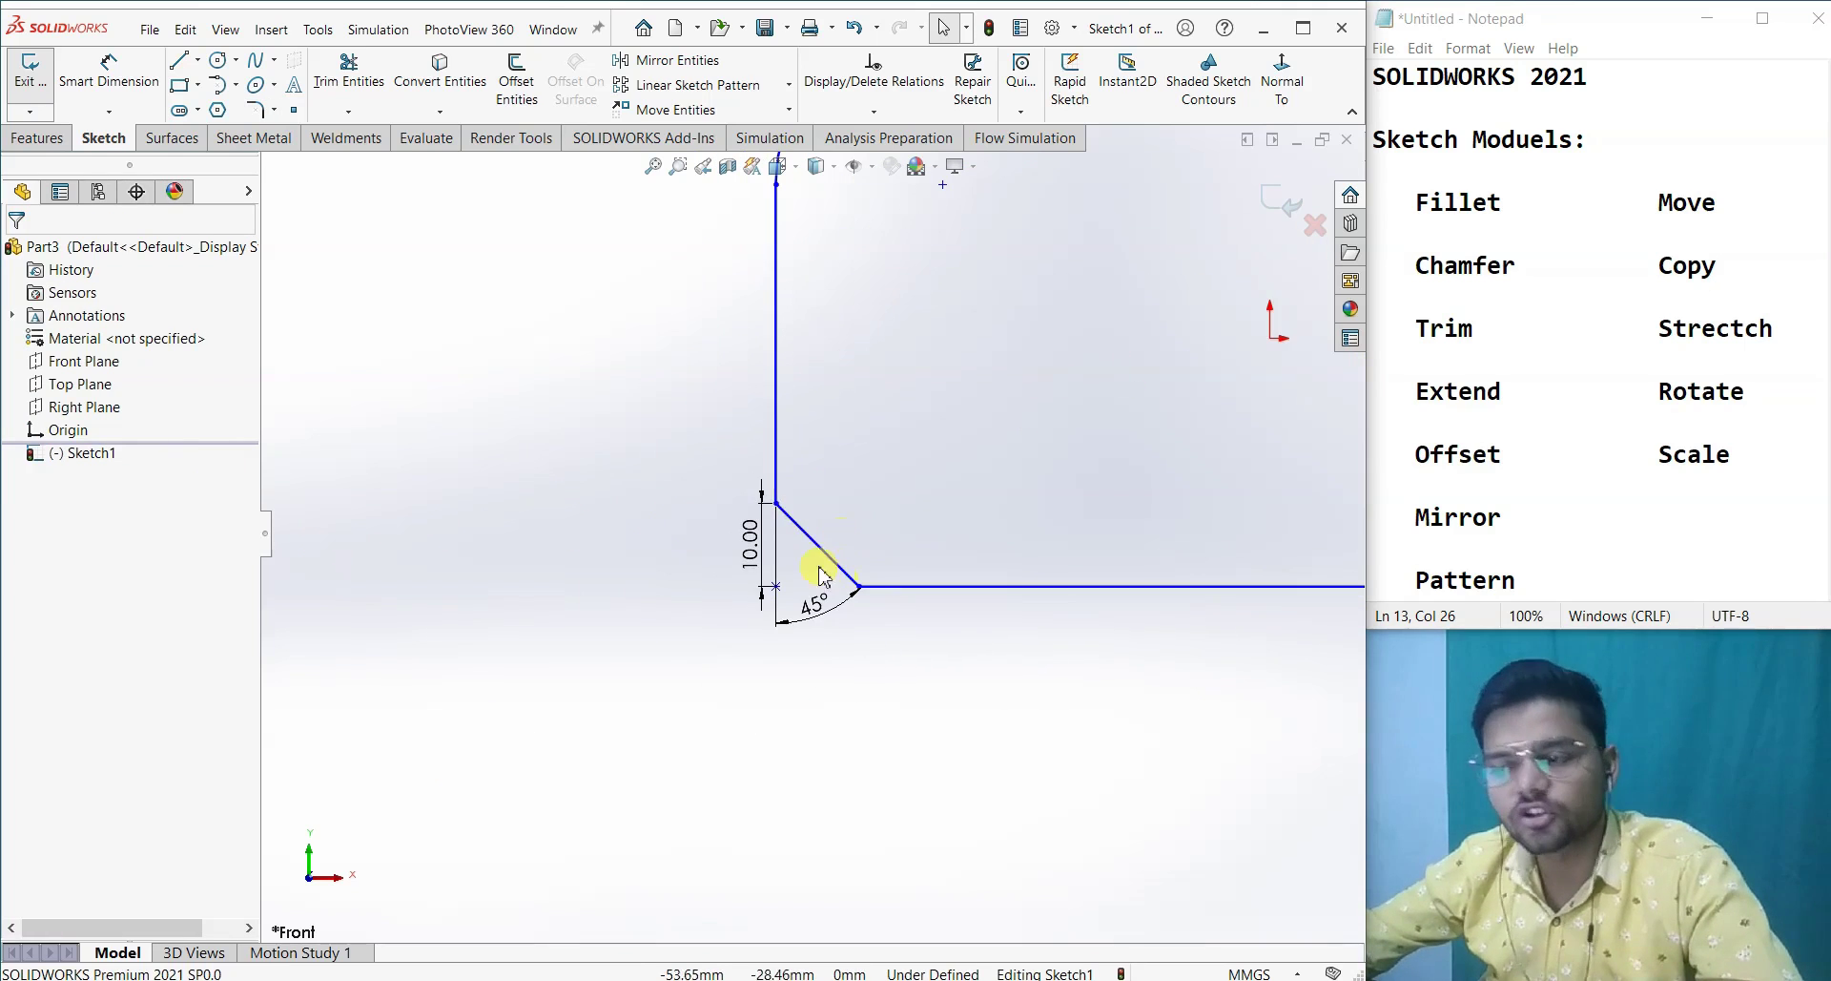
pyautogui.scroll(3, 817, 531)
pyautogui.scroll(3, 826, 410)
pyautogui.scroll(-3, 828, 458)
pyautogui.scroll(3, 930, 639)
pyautogui.scroll(-2, 1059, 615)
pyautogui.scroll(-1, 1065, 611)
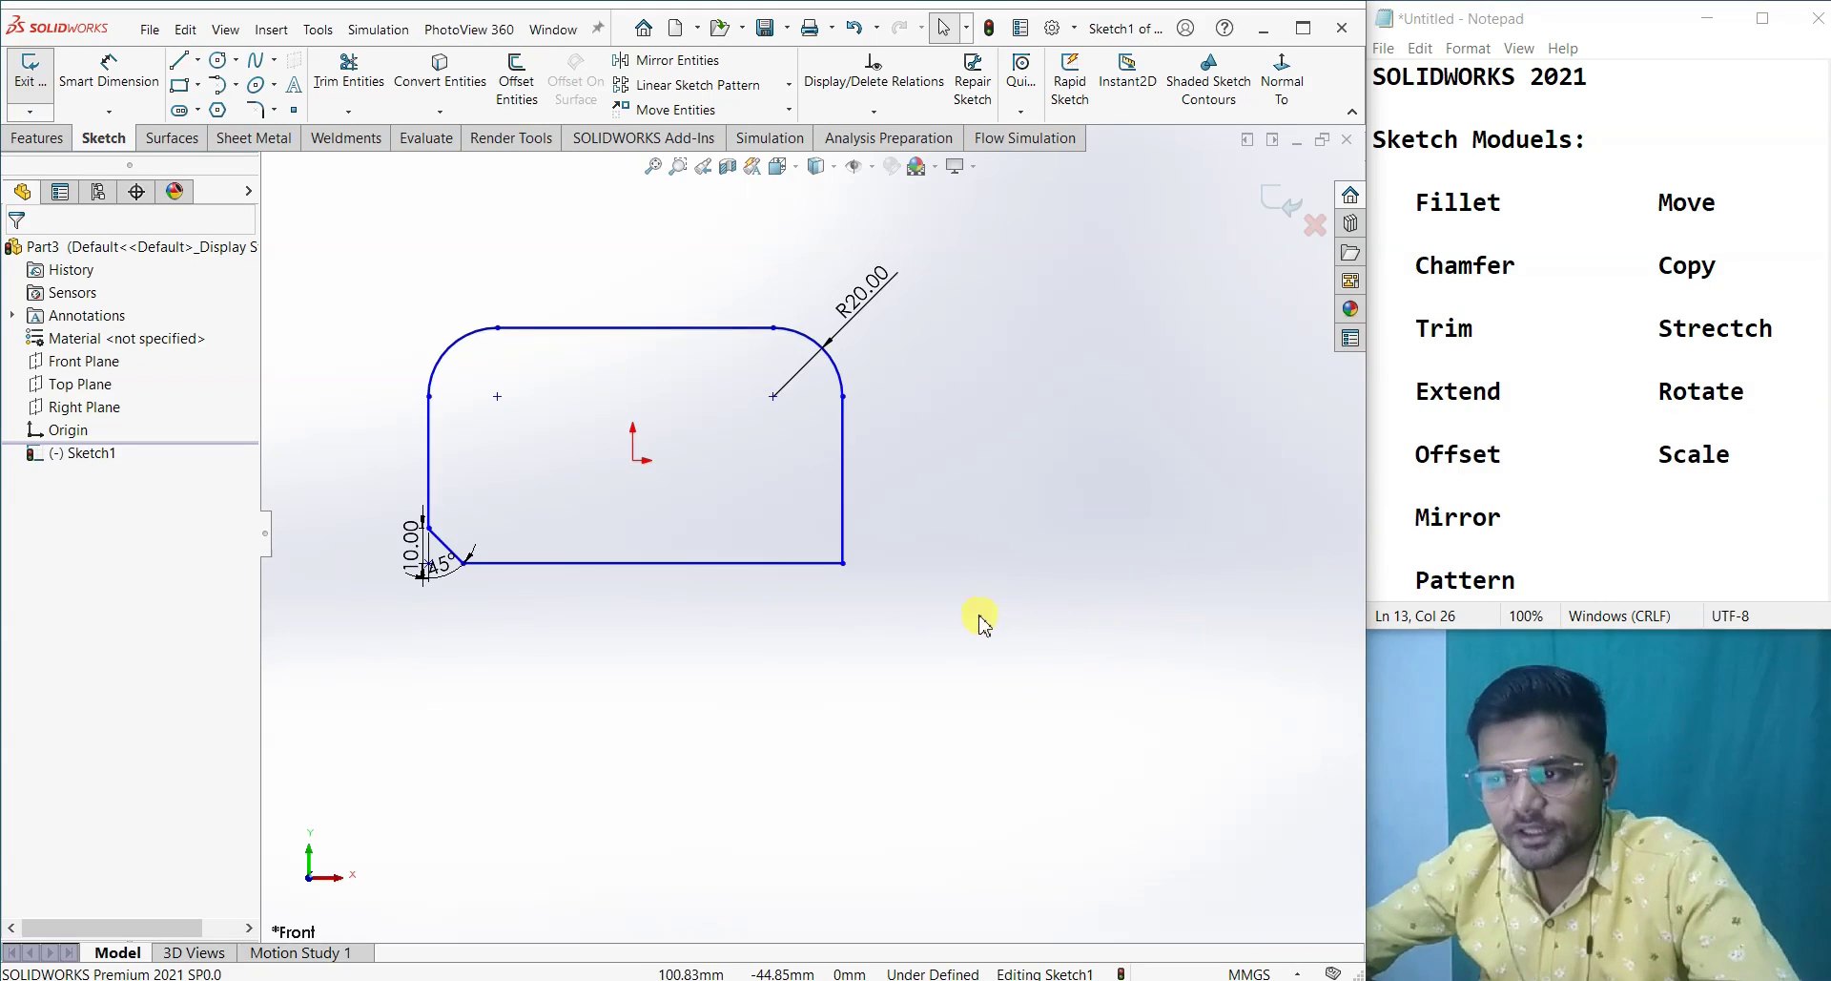
pyautogui.click(256, 110)
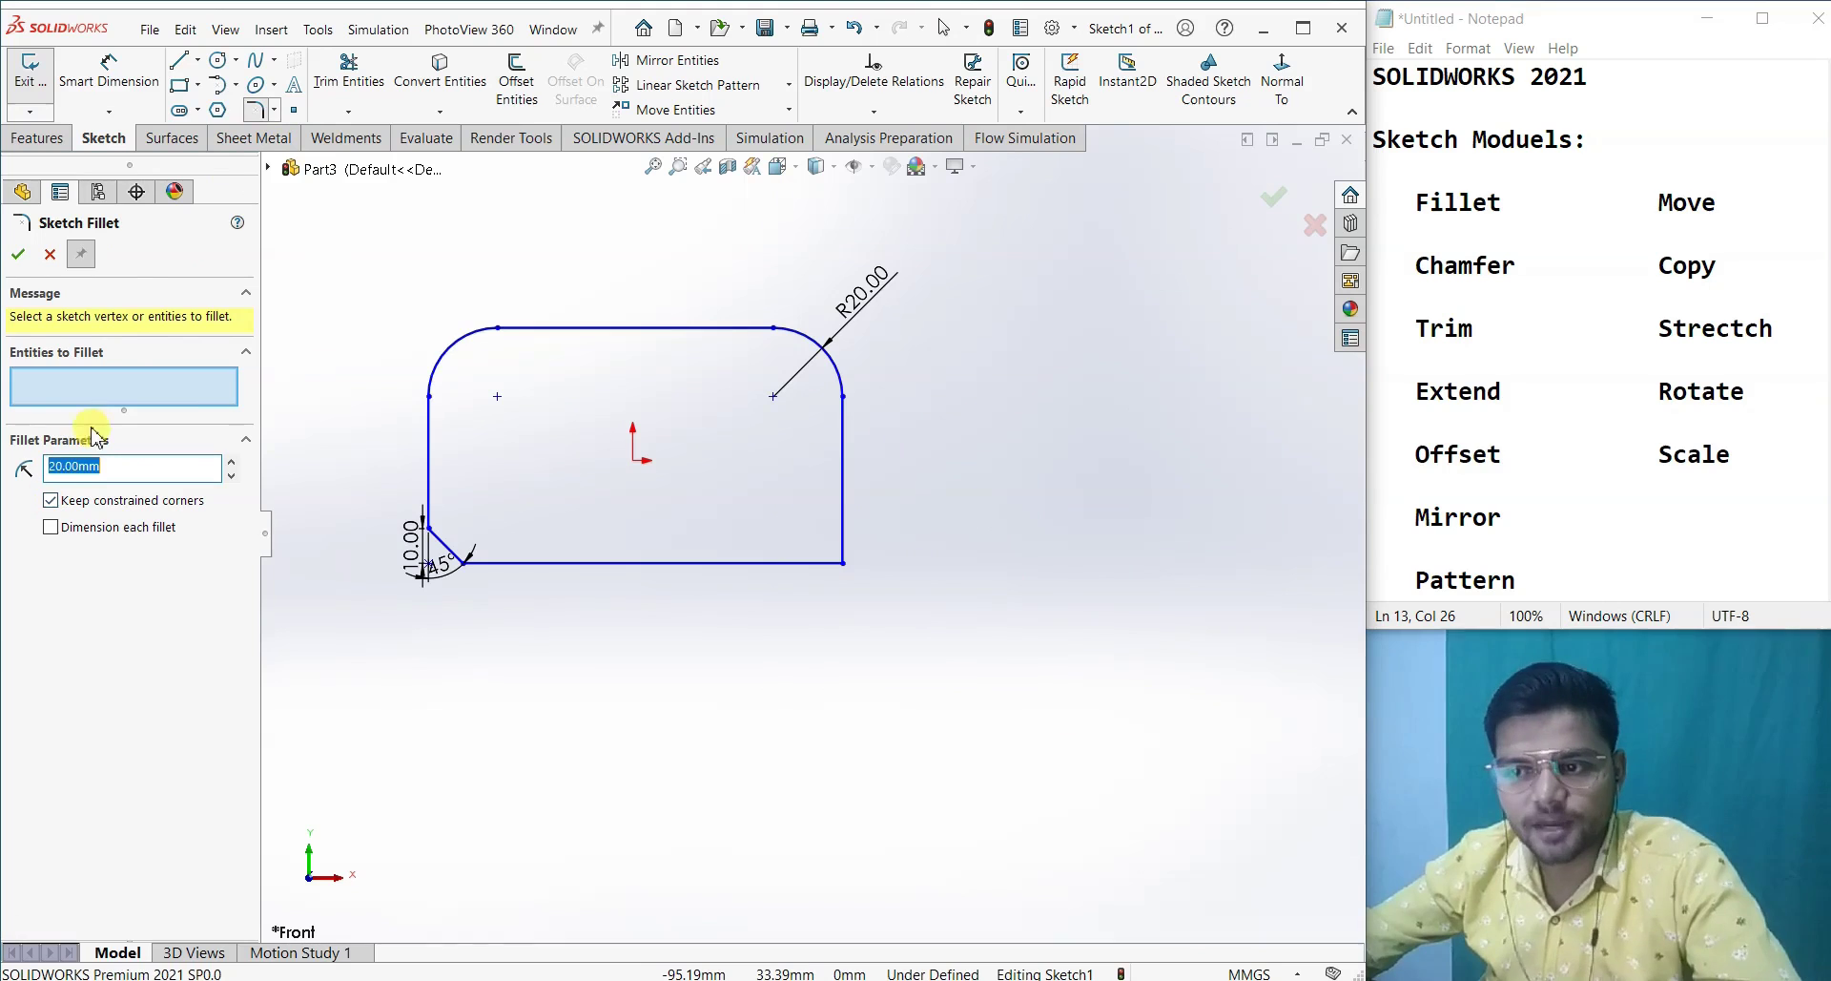
pyautogui.click(50, 254)
pyautogui.click(275, 110)
pyautogui.click(296, 155)
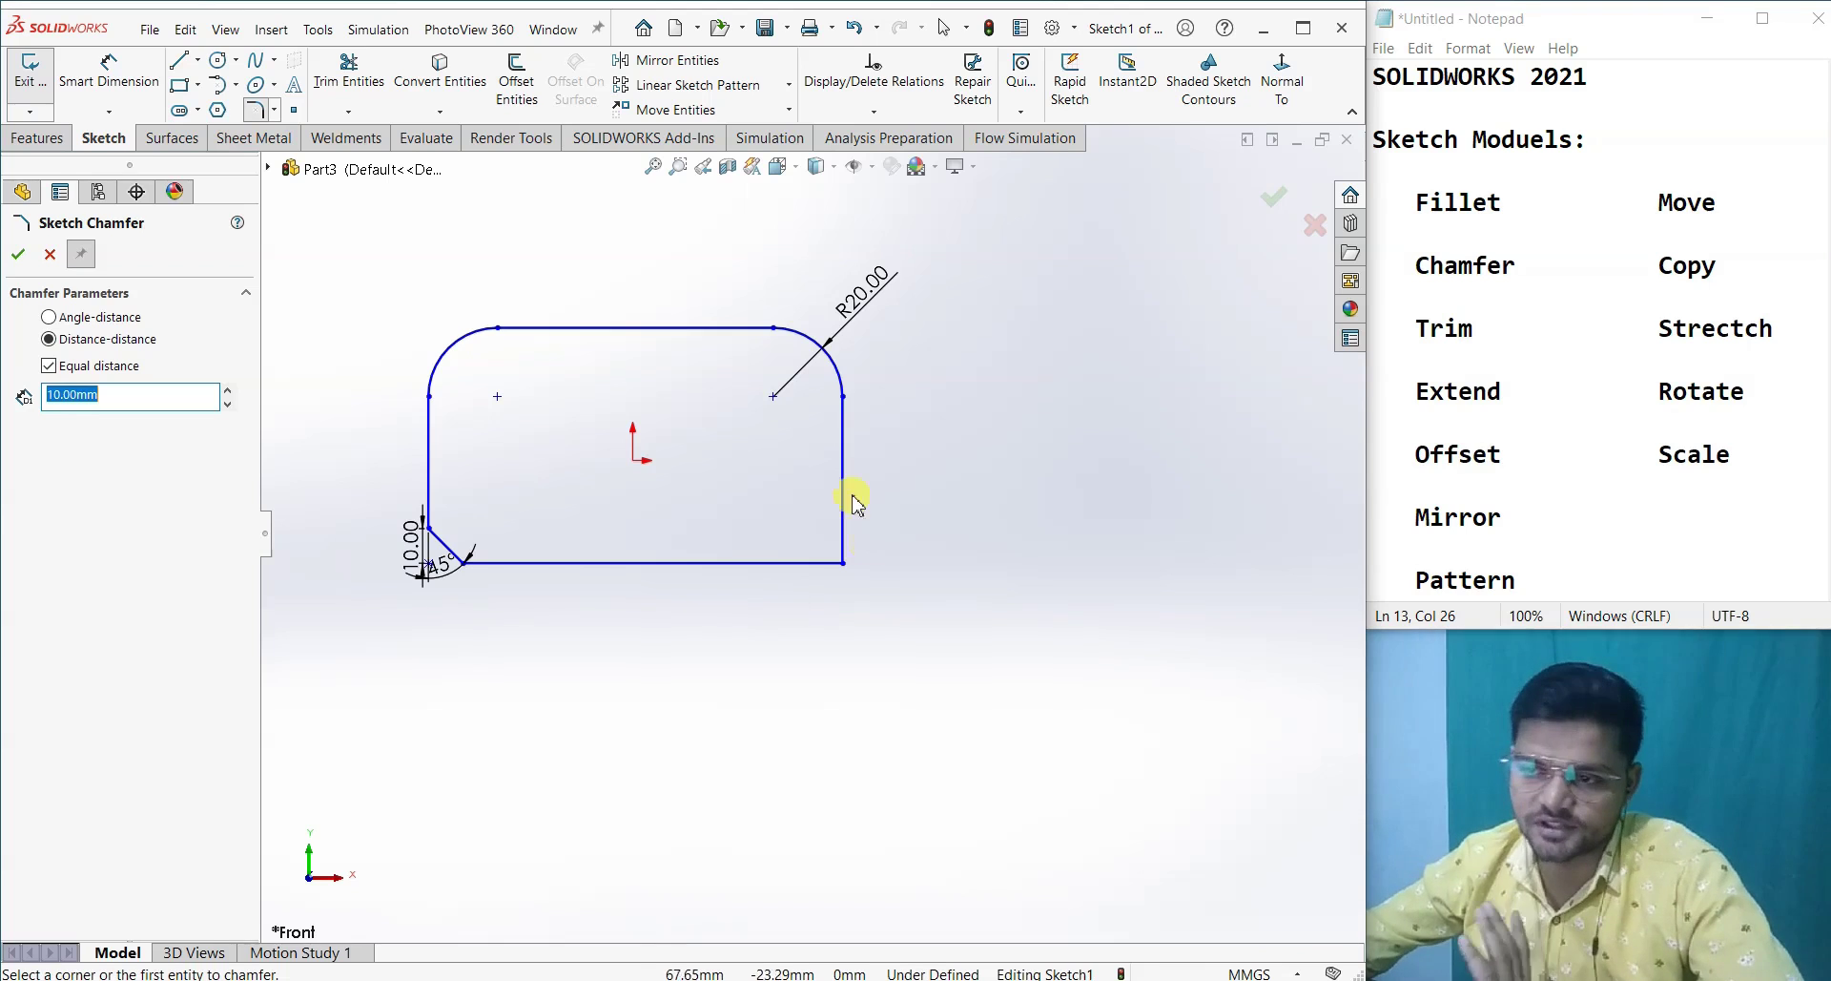
pyautogui.click(51, 367)
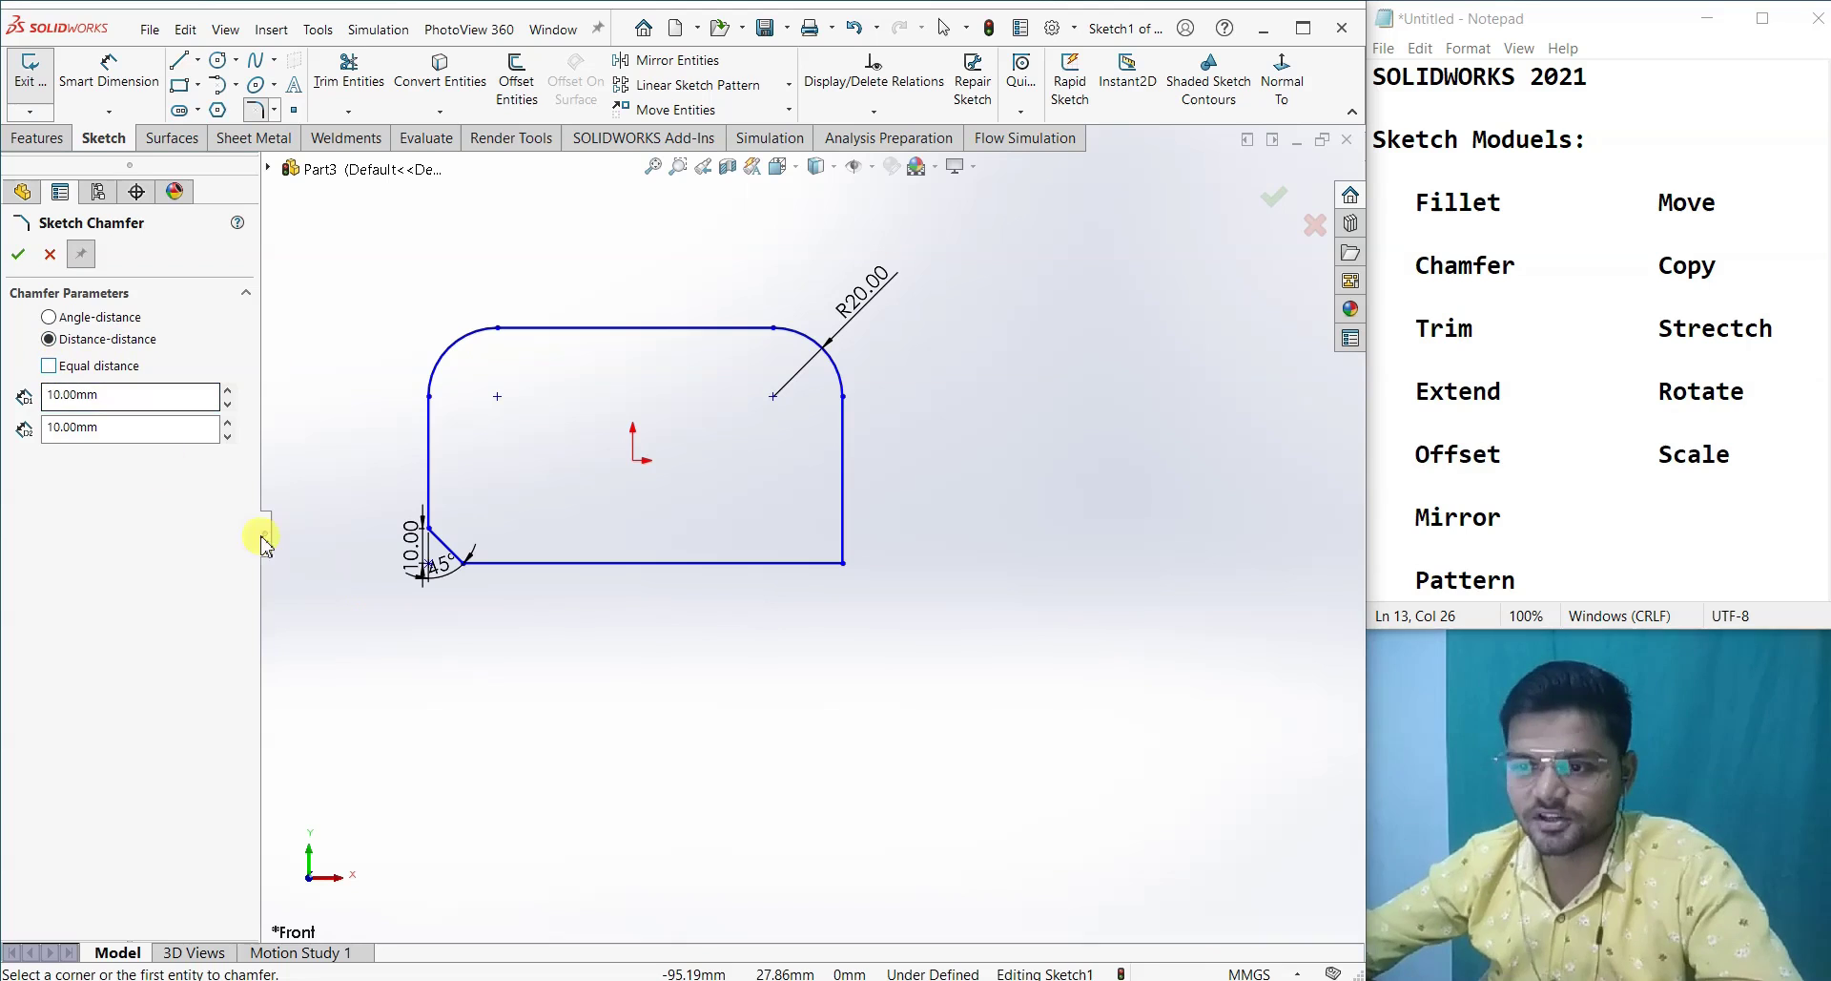
pyautogui.click(840, 530)
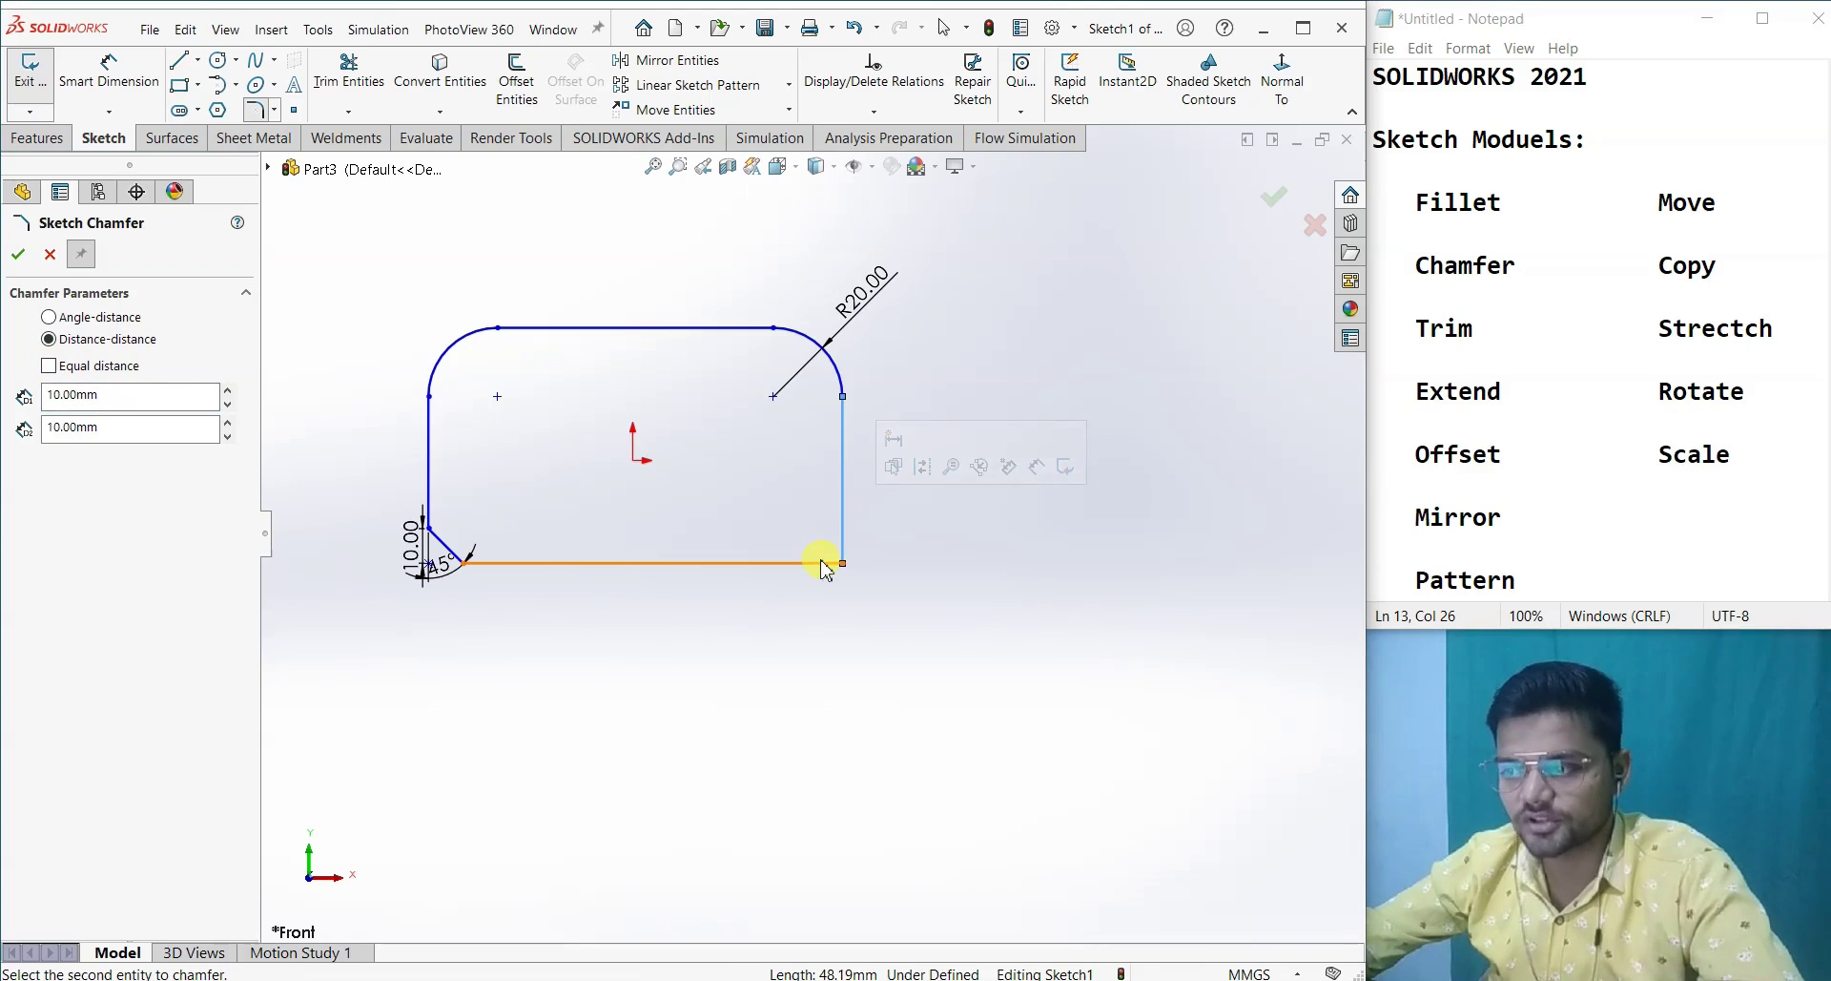
pyautogui.click(821, 562)
pyautogui.click(103, 428)
pyautogui.write('20.00mm')
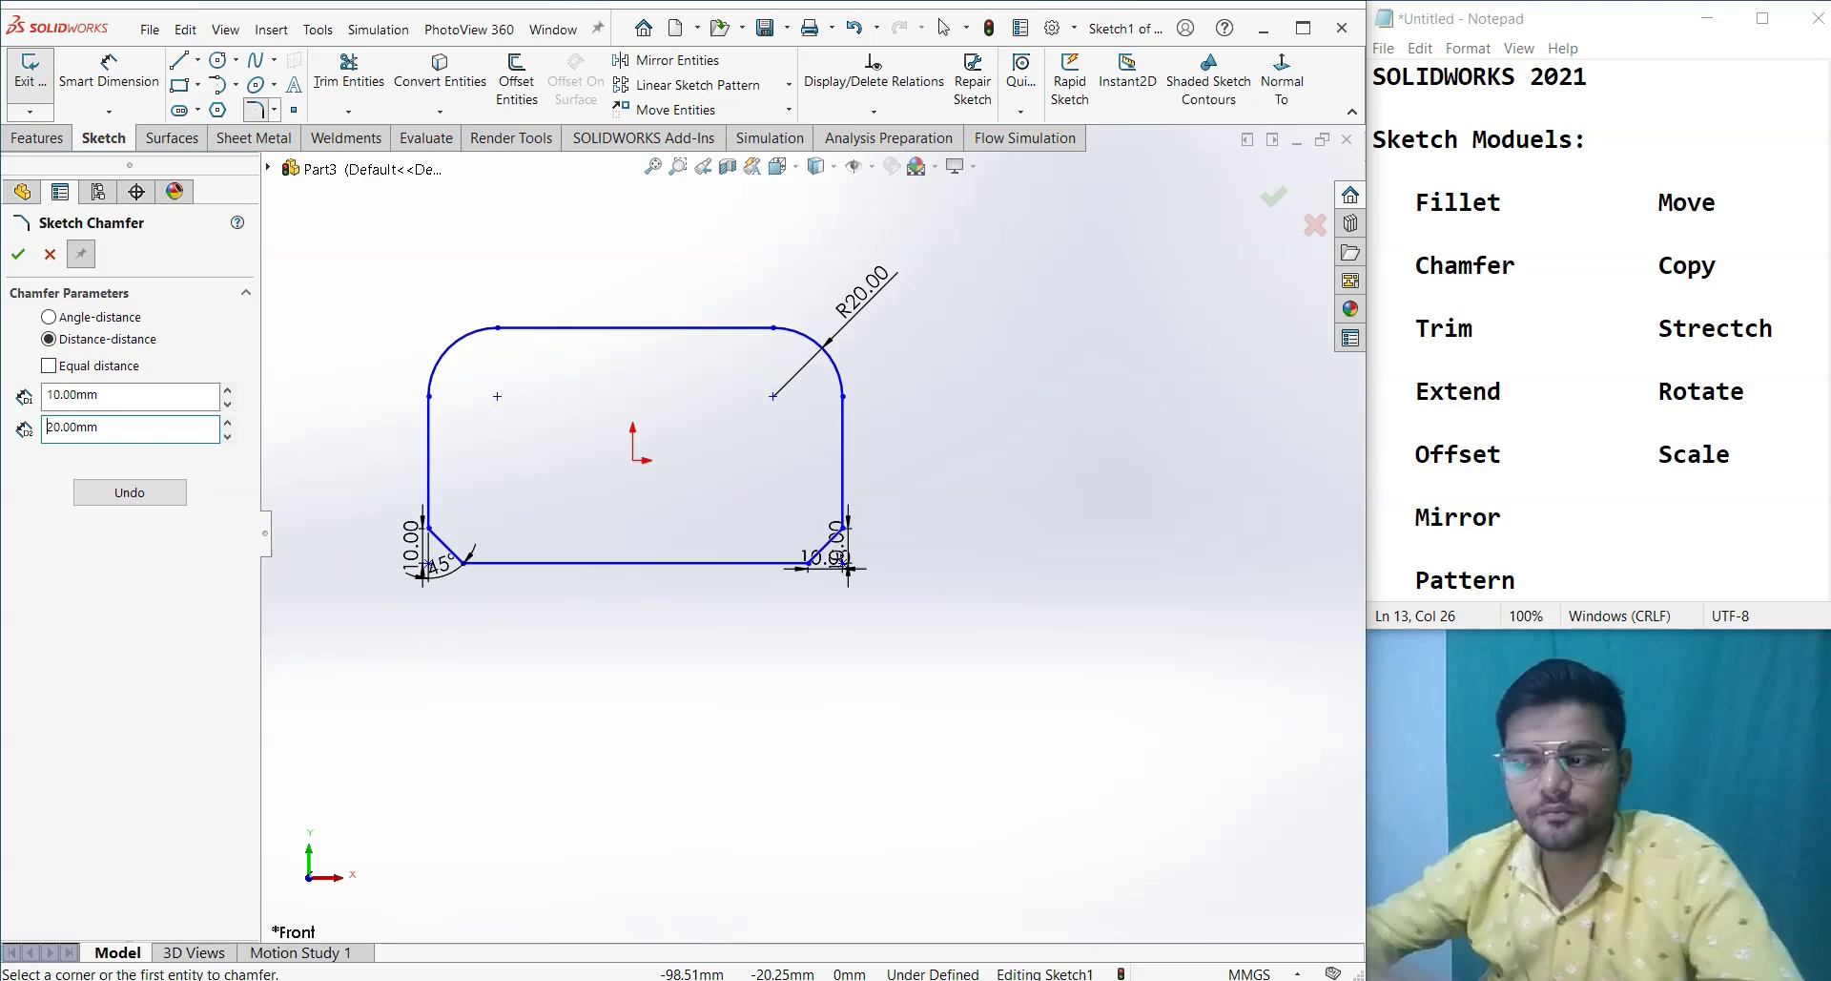
pyautogui.click(18, 254)
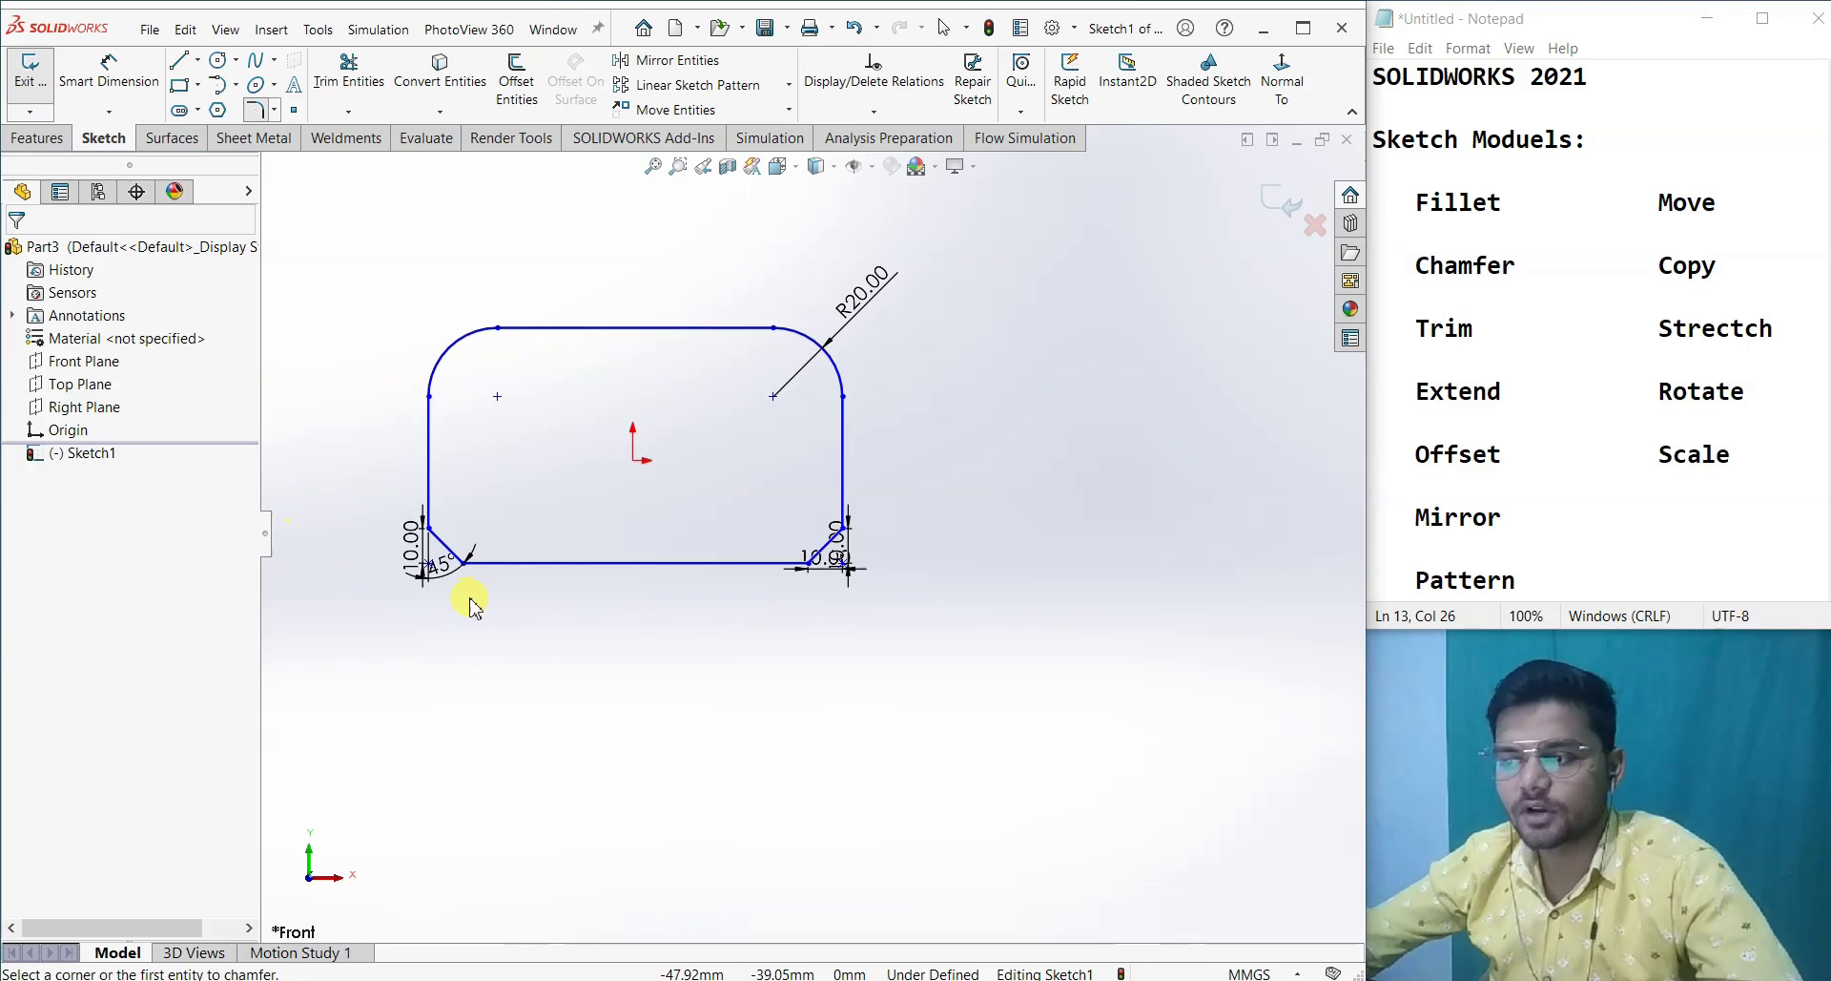
pyautogui.hotkey('ctrl', 'z')
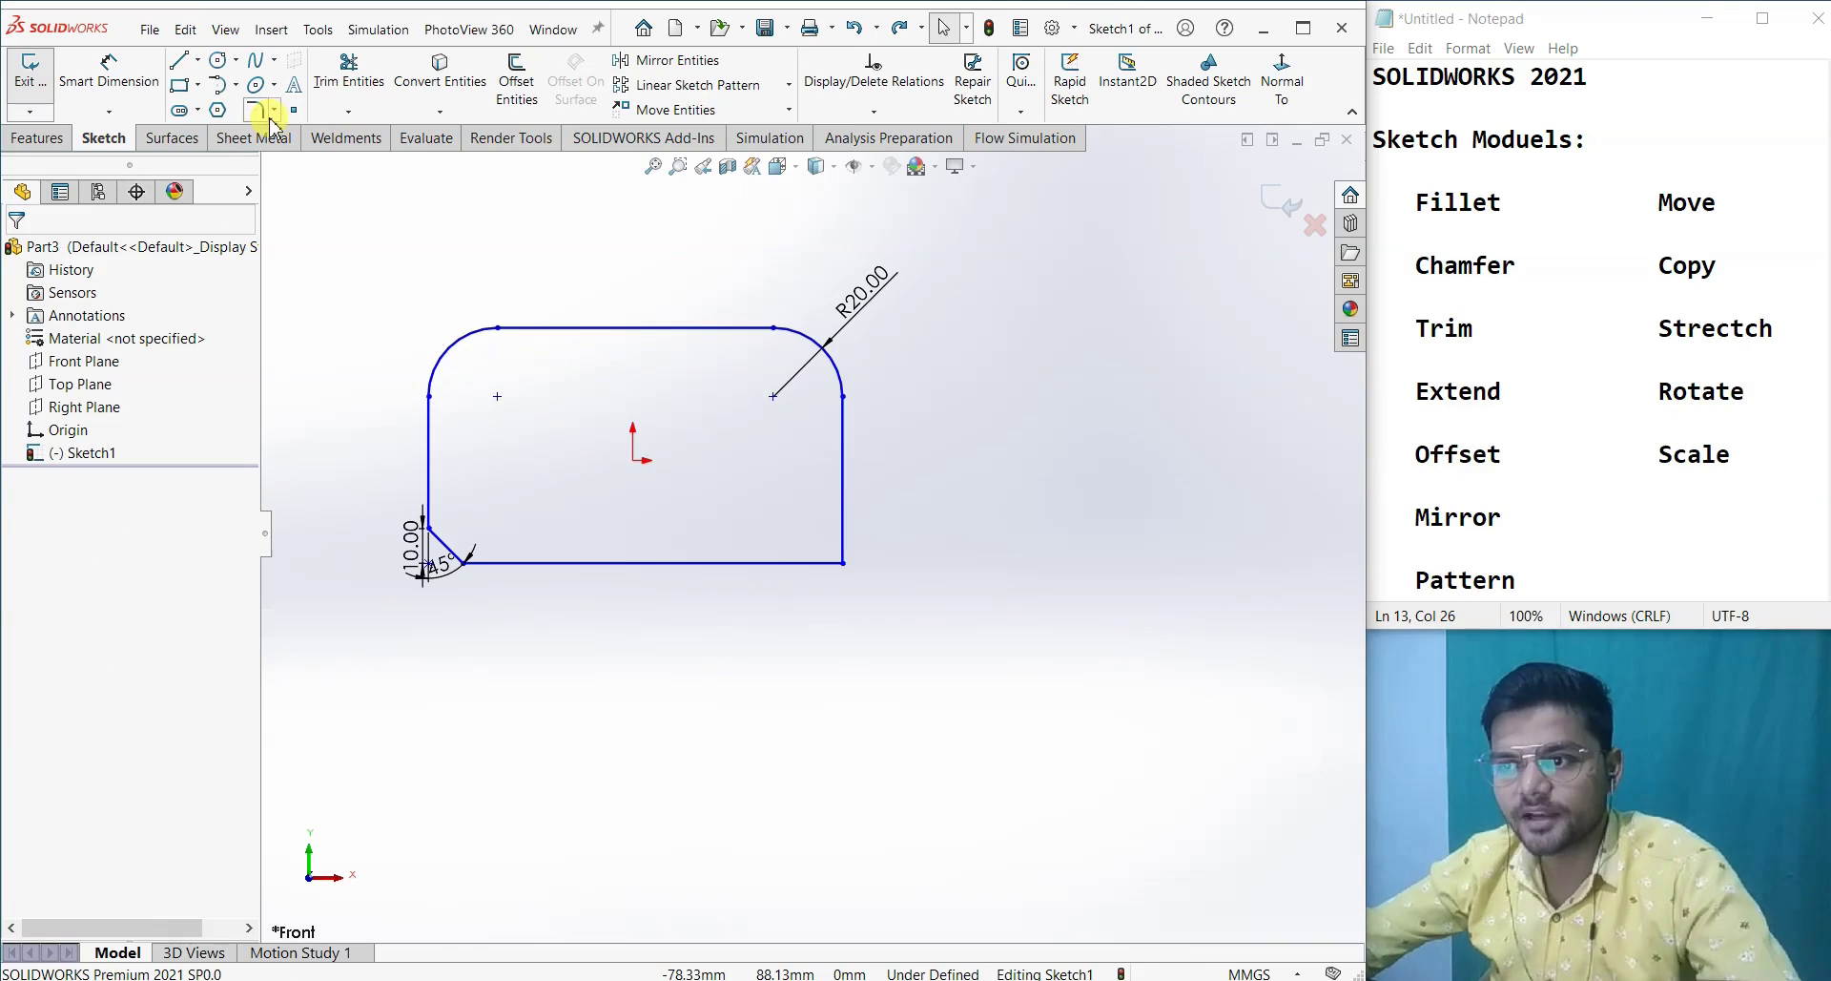
# - Set up a distance-distance Sketch Chamfer with unequal distances of 10 mm and 20 mm
pyautogui.click(275, 111)
pyautogui.click(124, 391)
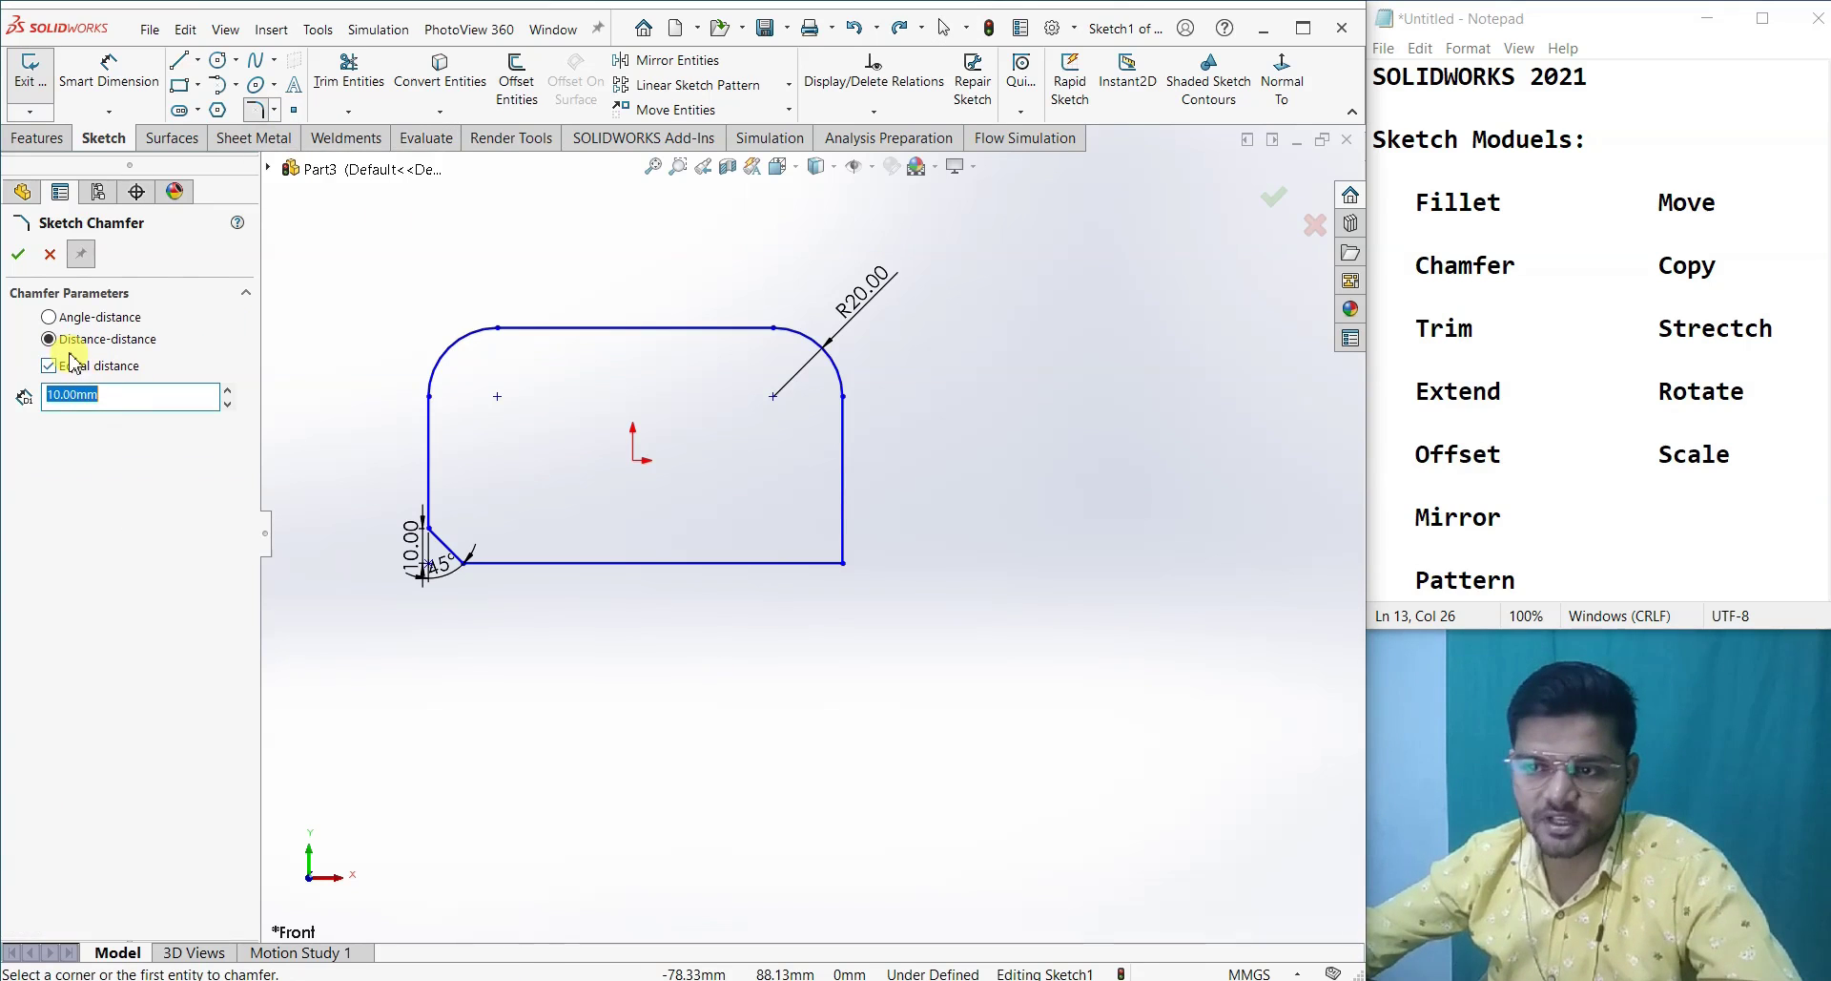
pyautogui.click(49, 365)
pyautogui.click(101, 426)
pyautogui.write('20')
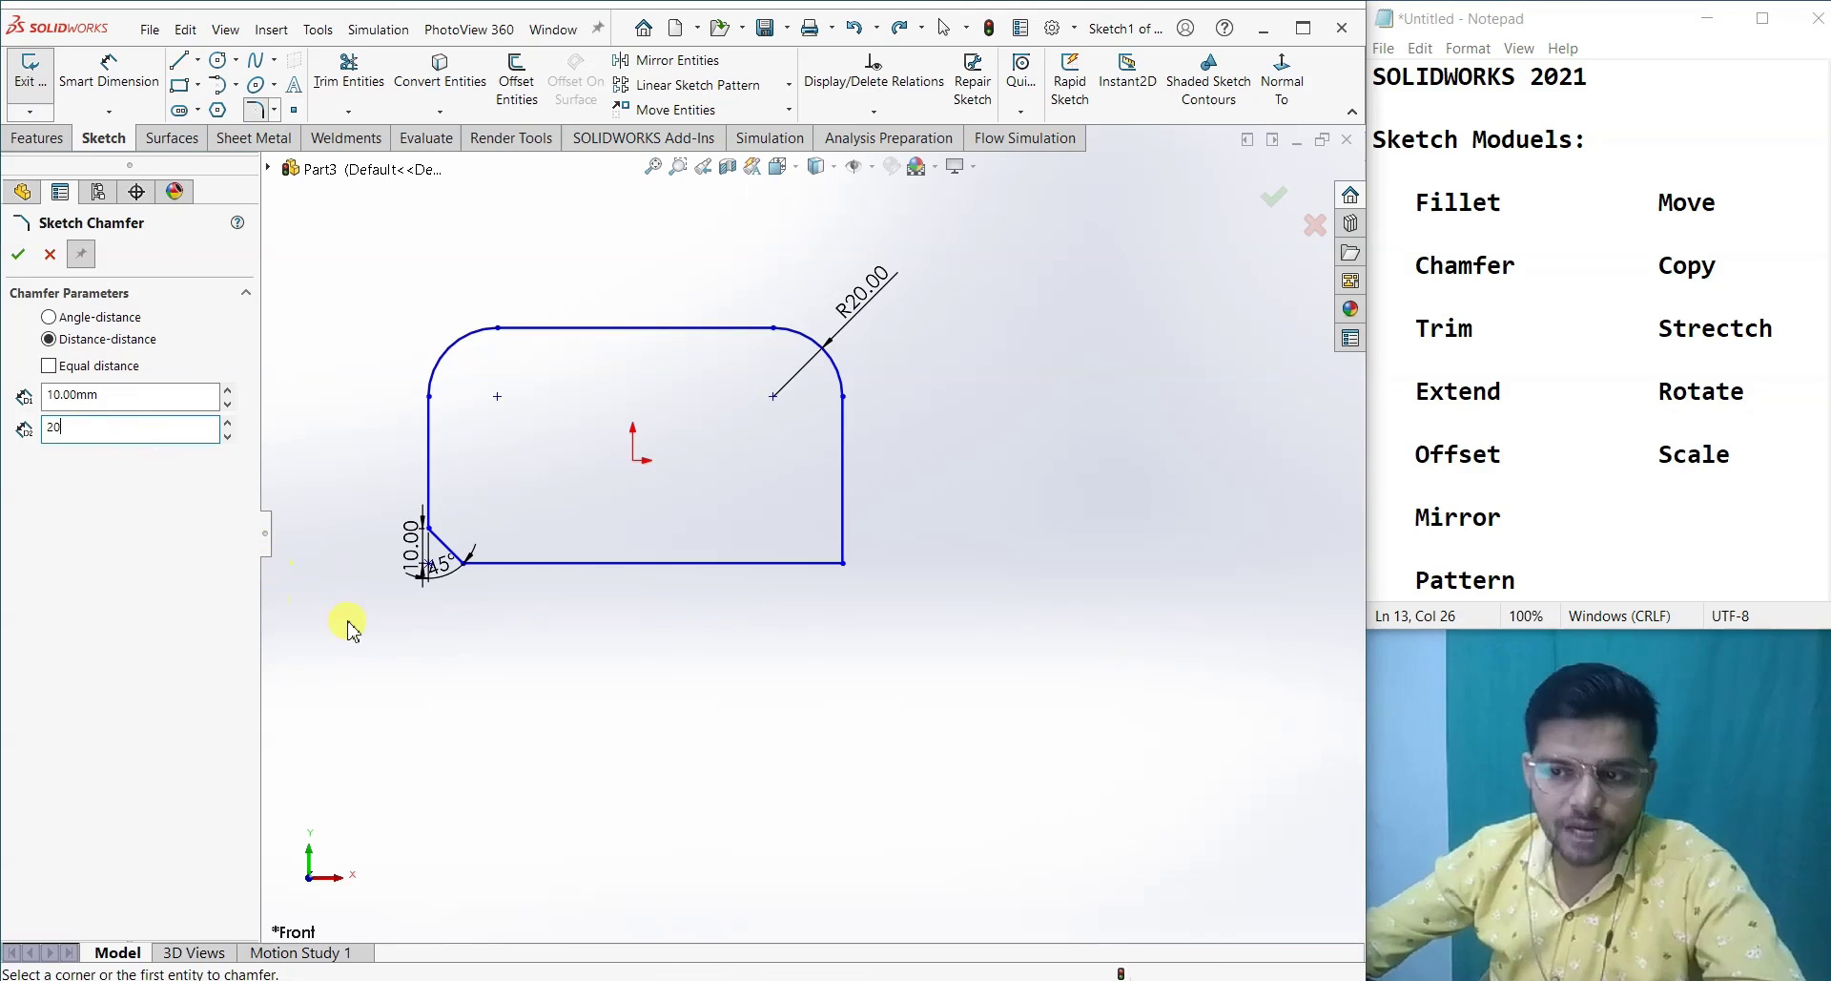
pyautogui.press('Return')
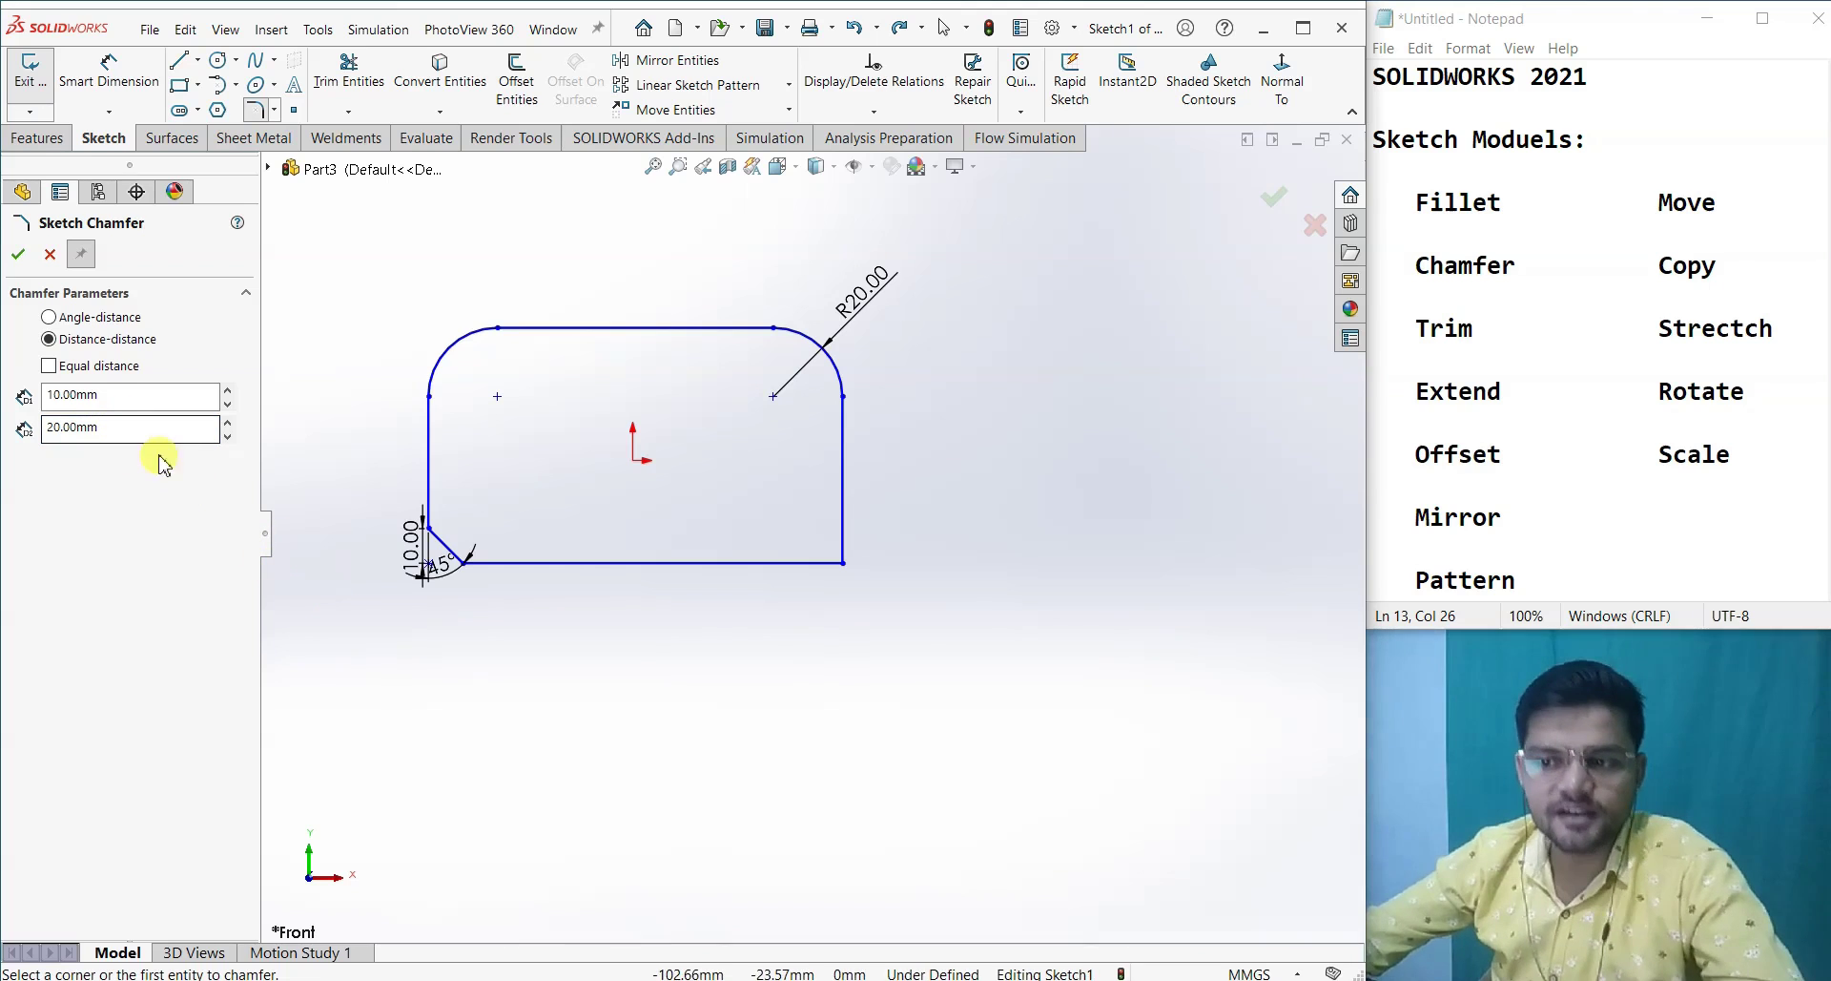
# - Apply the 20 by 10 mm chamfer to the lower-right corner's right and bottom lines
pyautogui.scroll(-3, 844, 572)
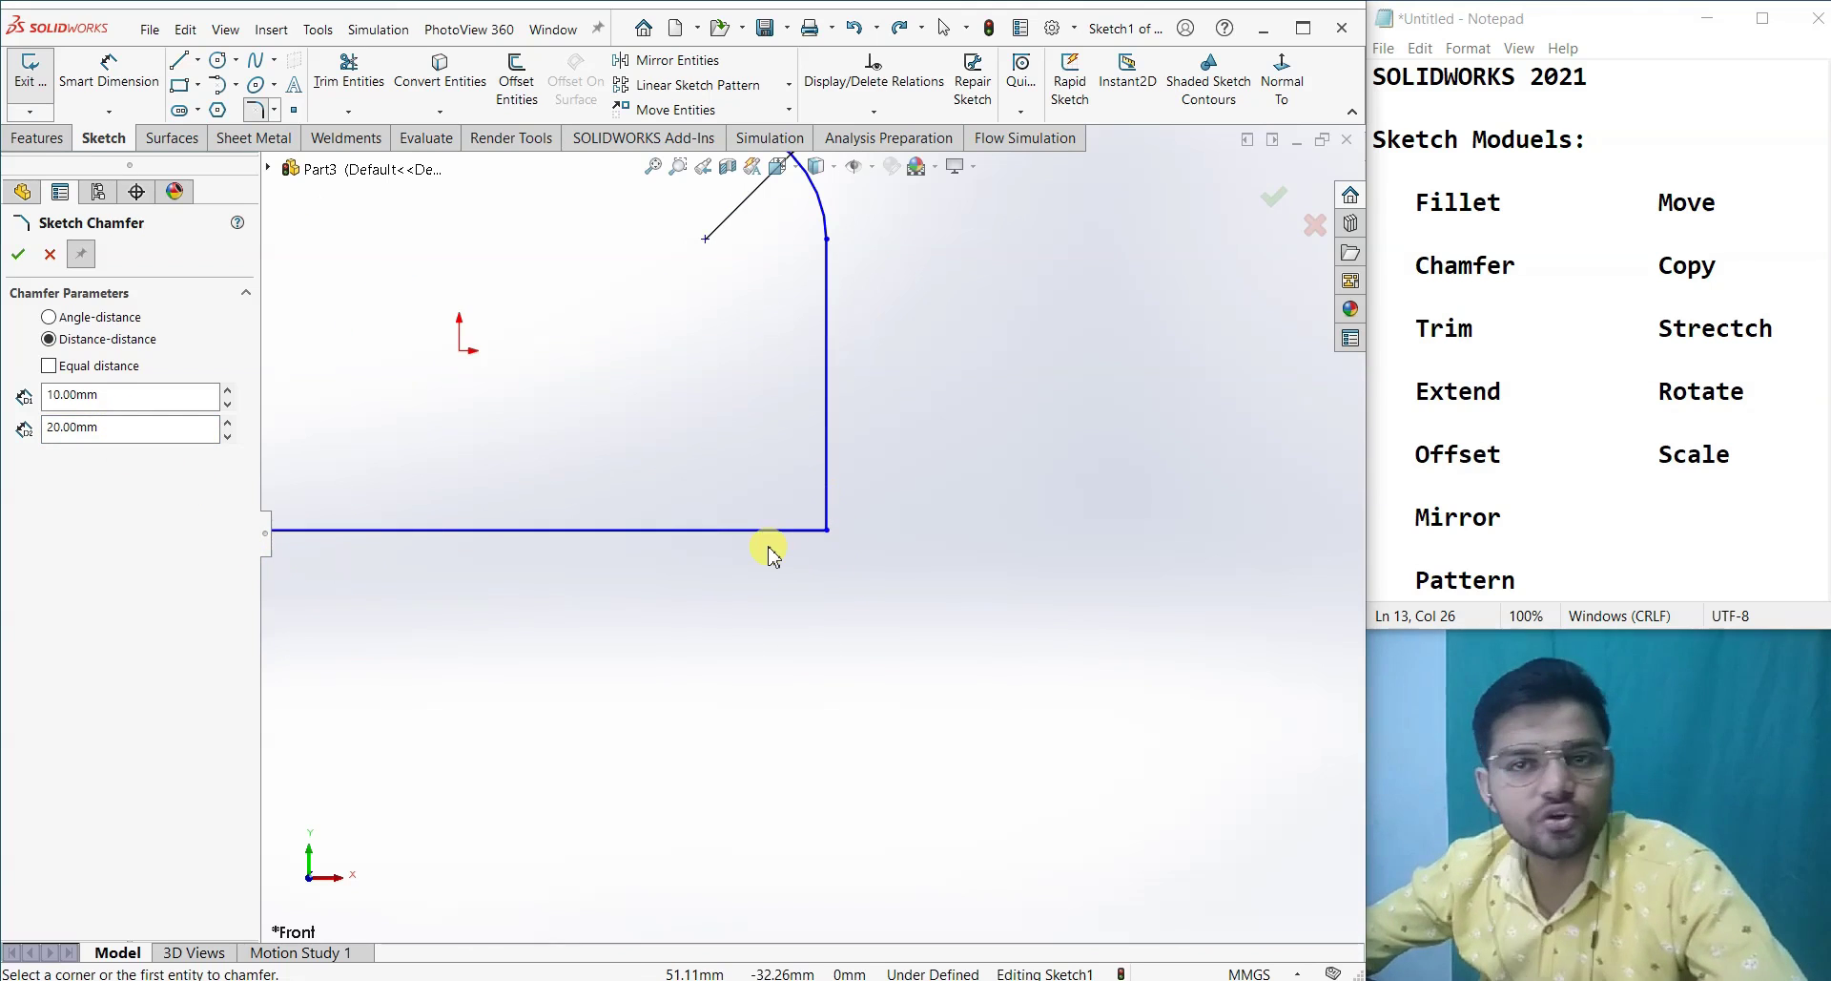
pyautogui.scroll(3, 830, 551)
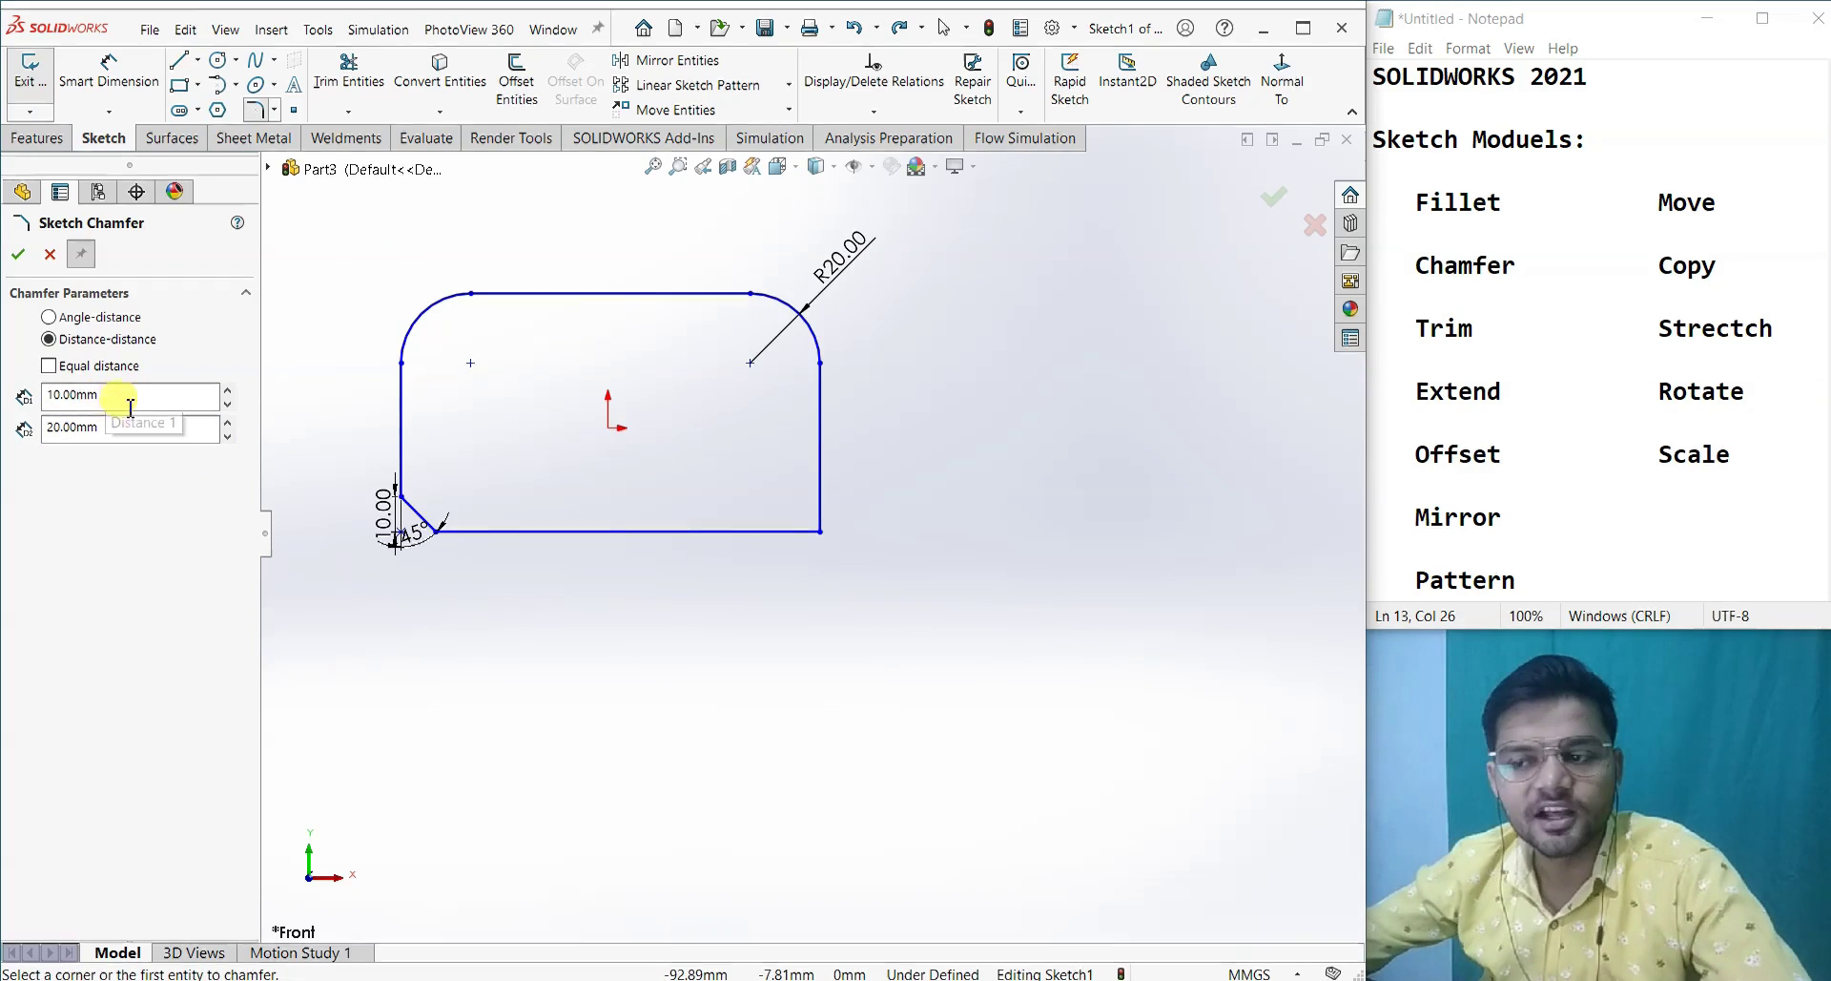
pyautogui.scroll(-3, 804, 540)
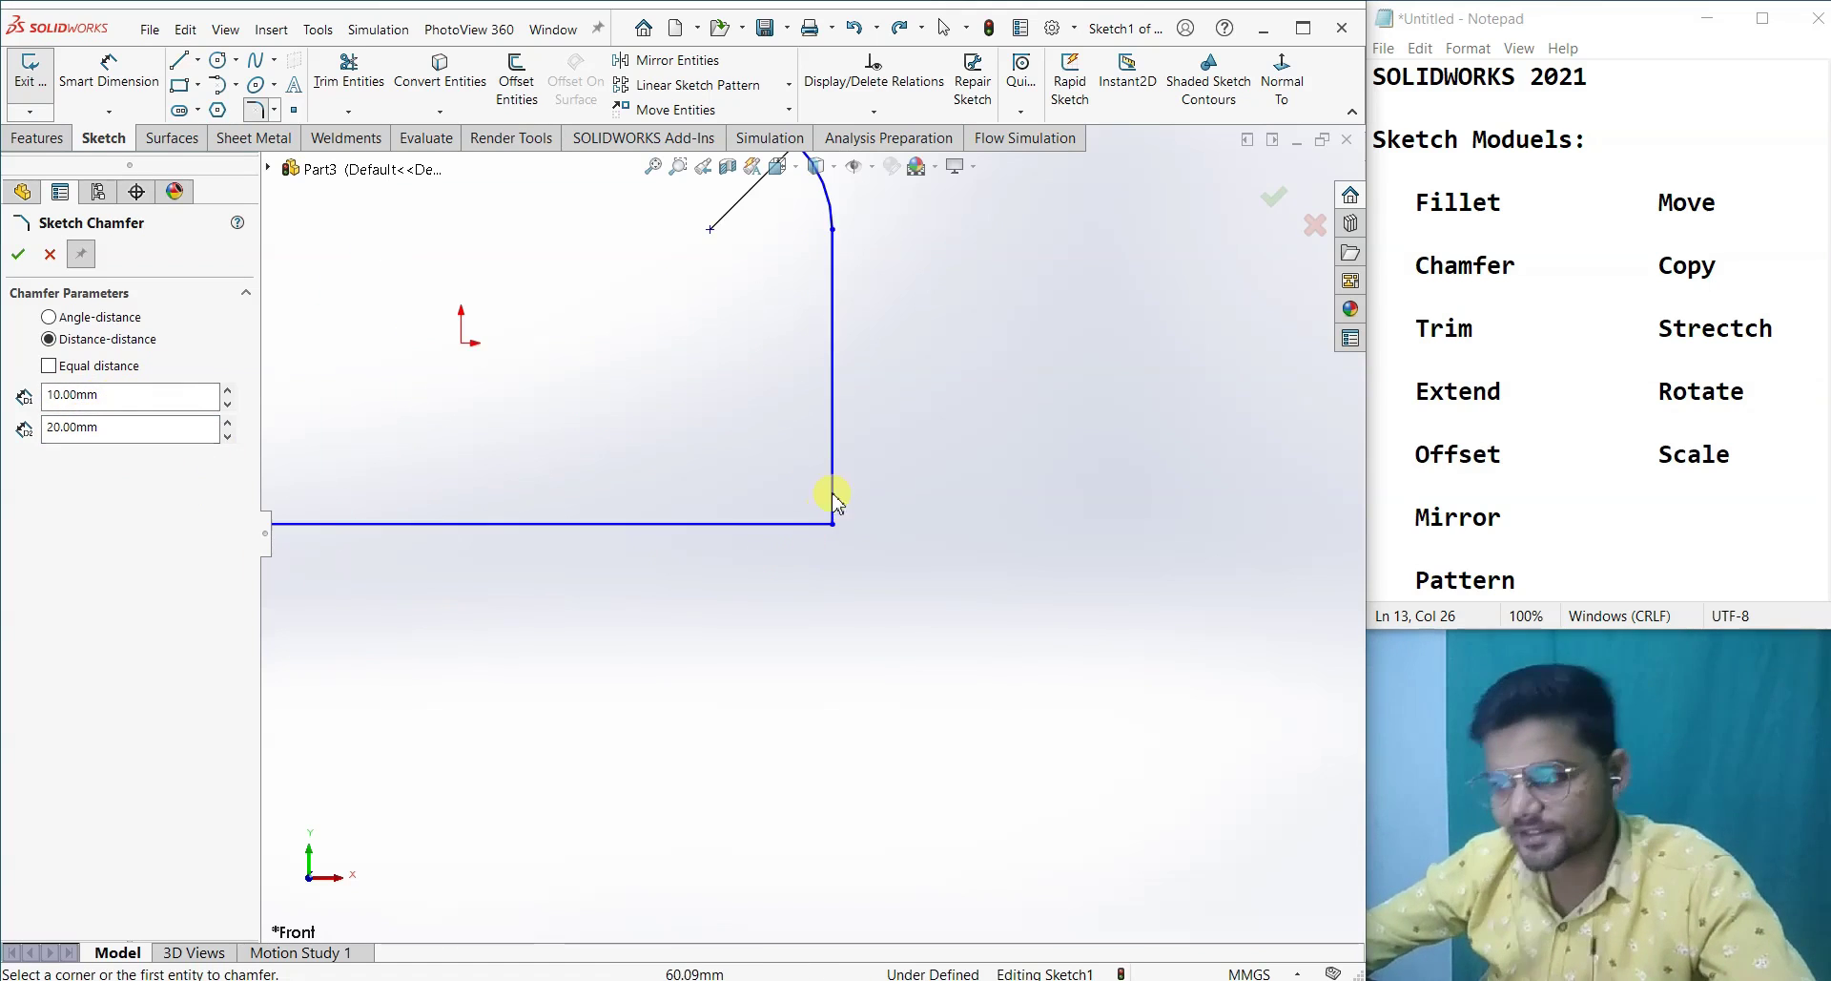
pyautogui.click(830, 481)
pyautogui.click(806, 523)
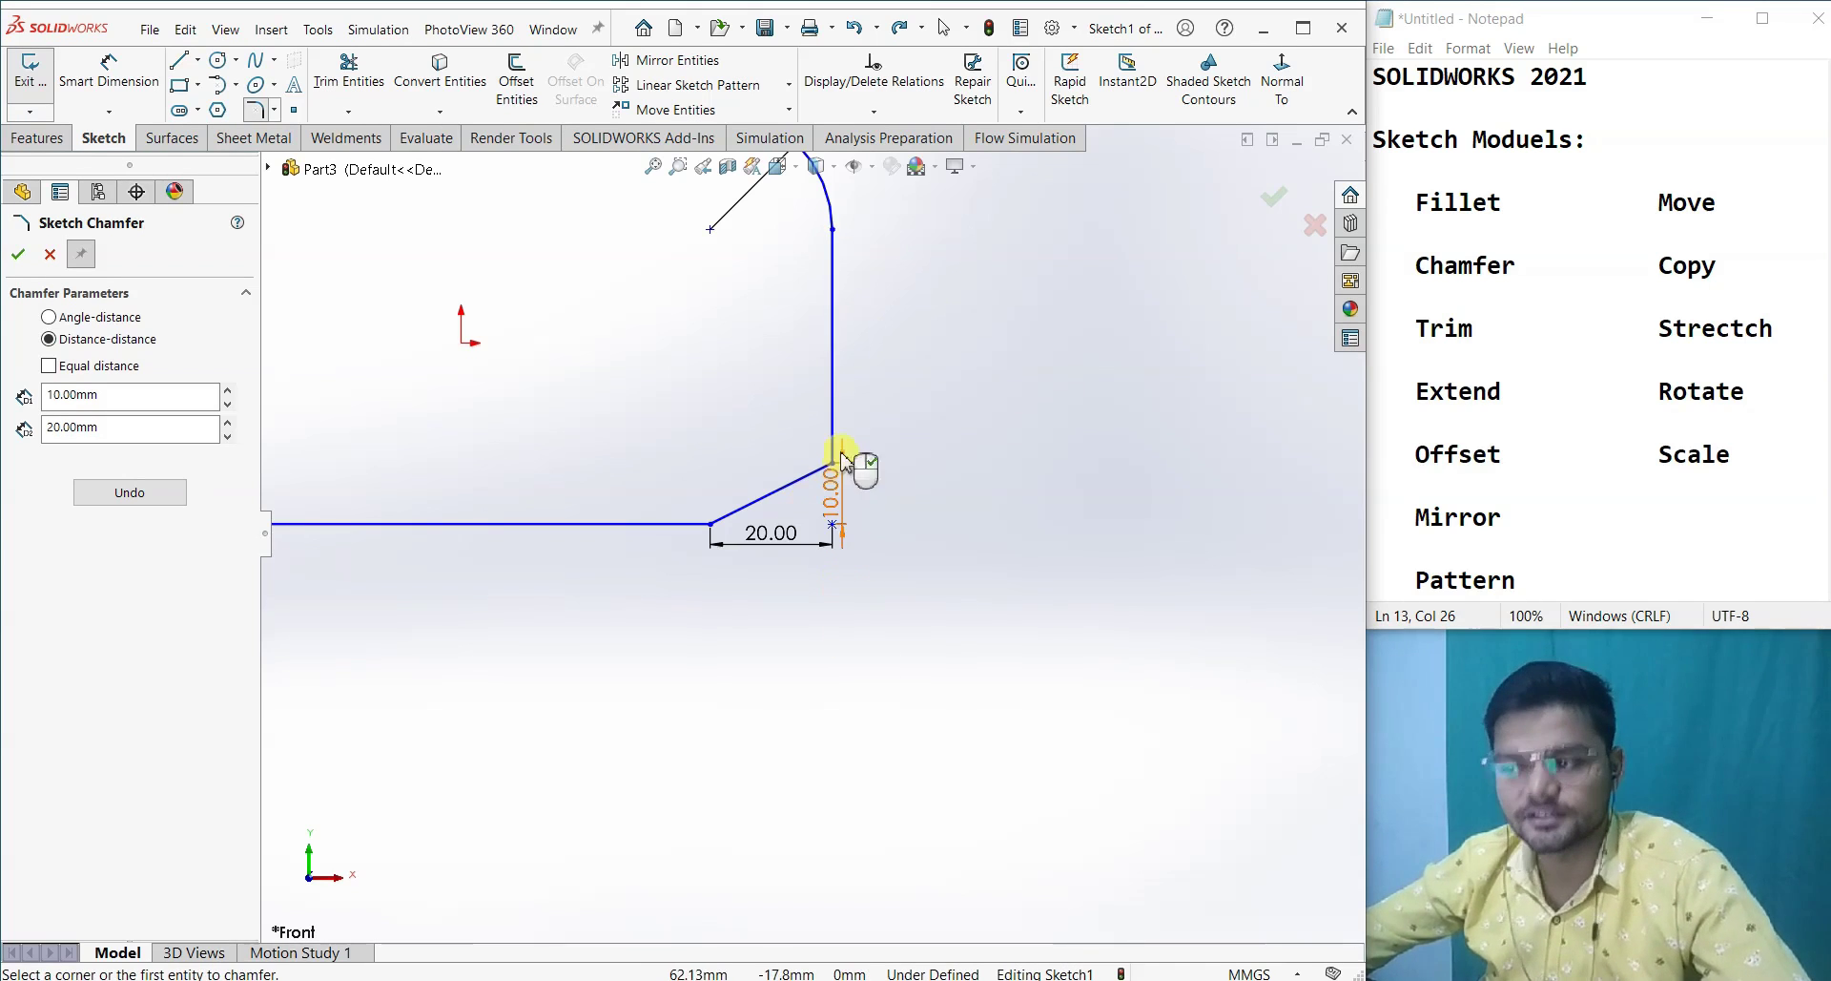
pyautogui.click(17, 254)
pyautogui.press('Escape')
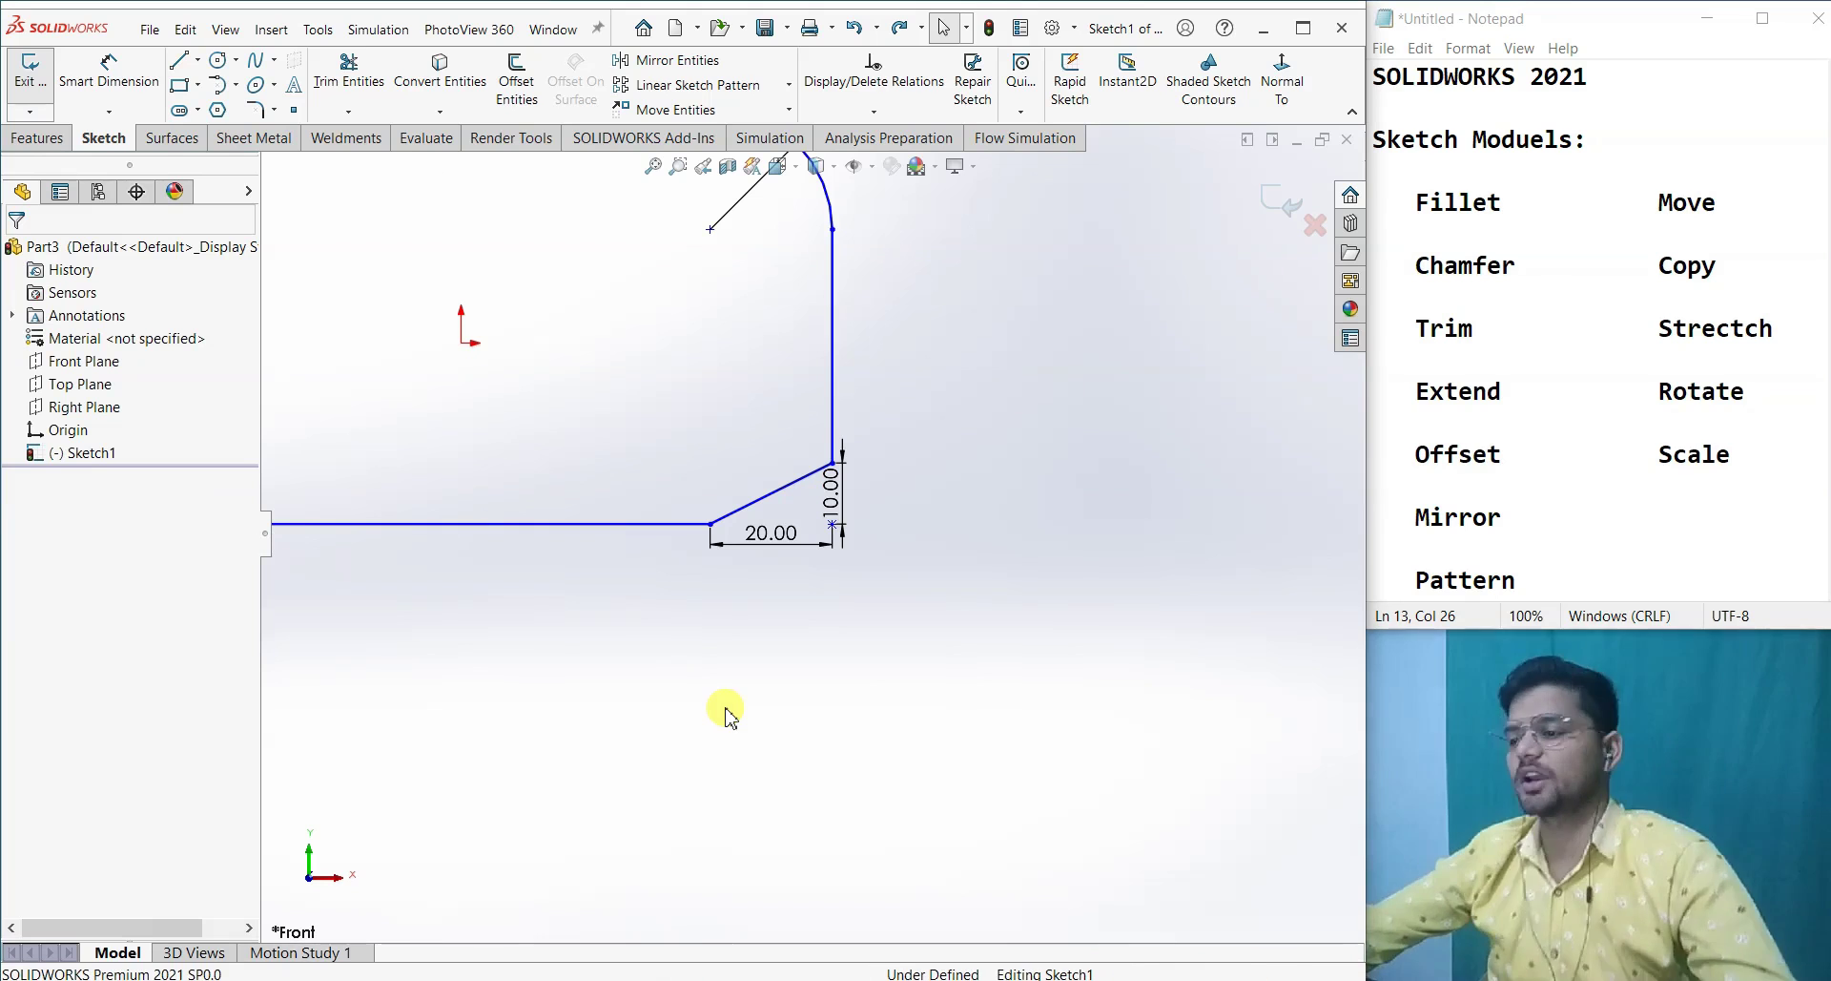
pyautogui.scroll(3, 863, 544)
pyautogui.scroll(2, 839, 539)
pyautogui.scroll(-3, 572, 429)
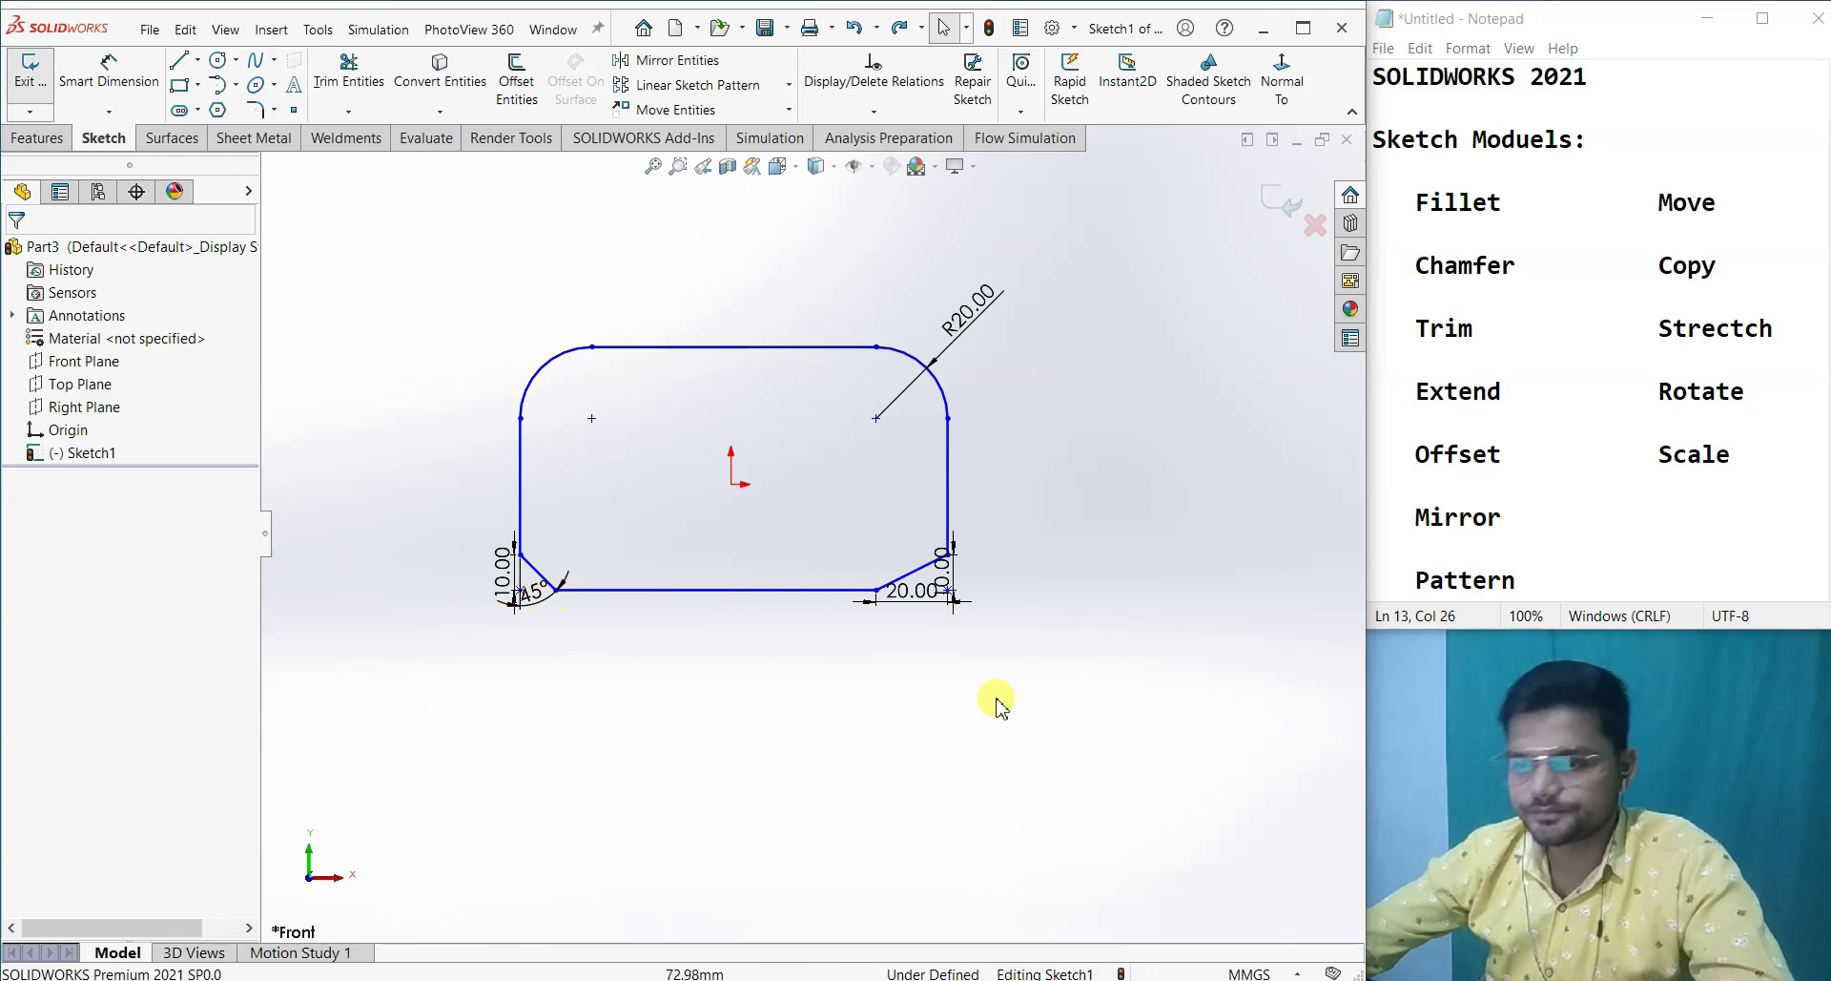
# - Undo the chamfers and fillets to get back a plain rectangle
pyautogui.hotkey('ctrl', 'z')
pyautogui.hotkey('ctrl', 'z')
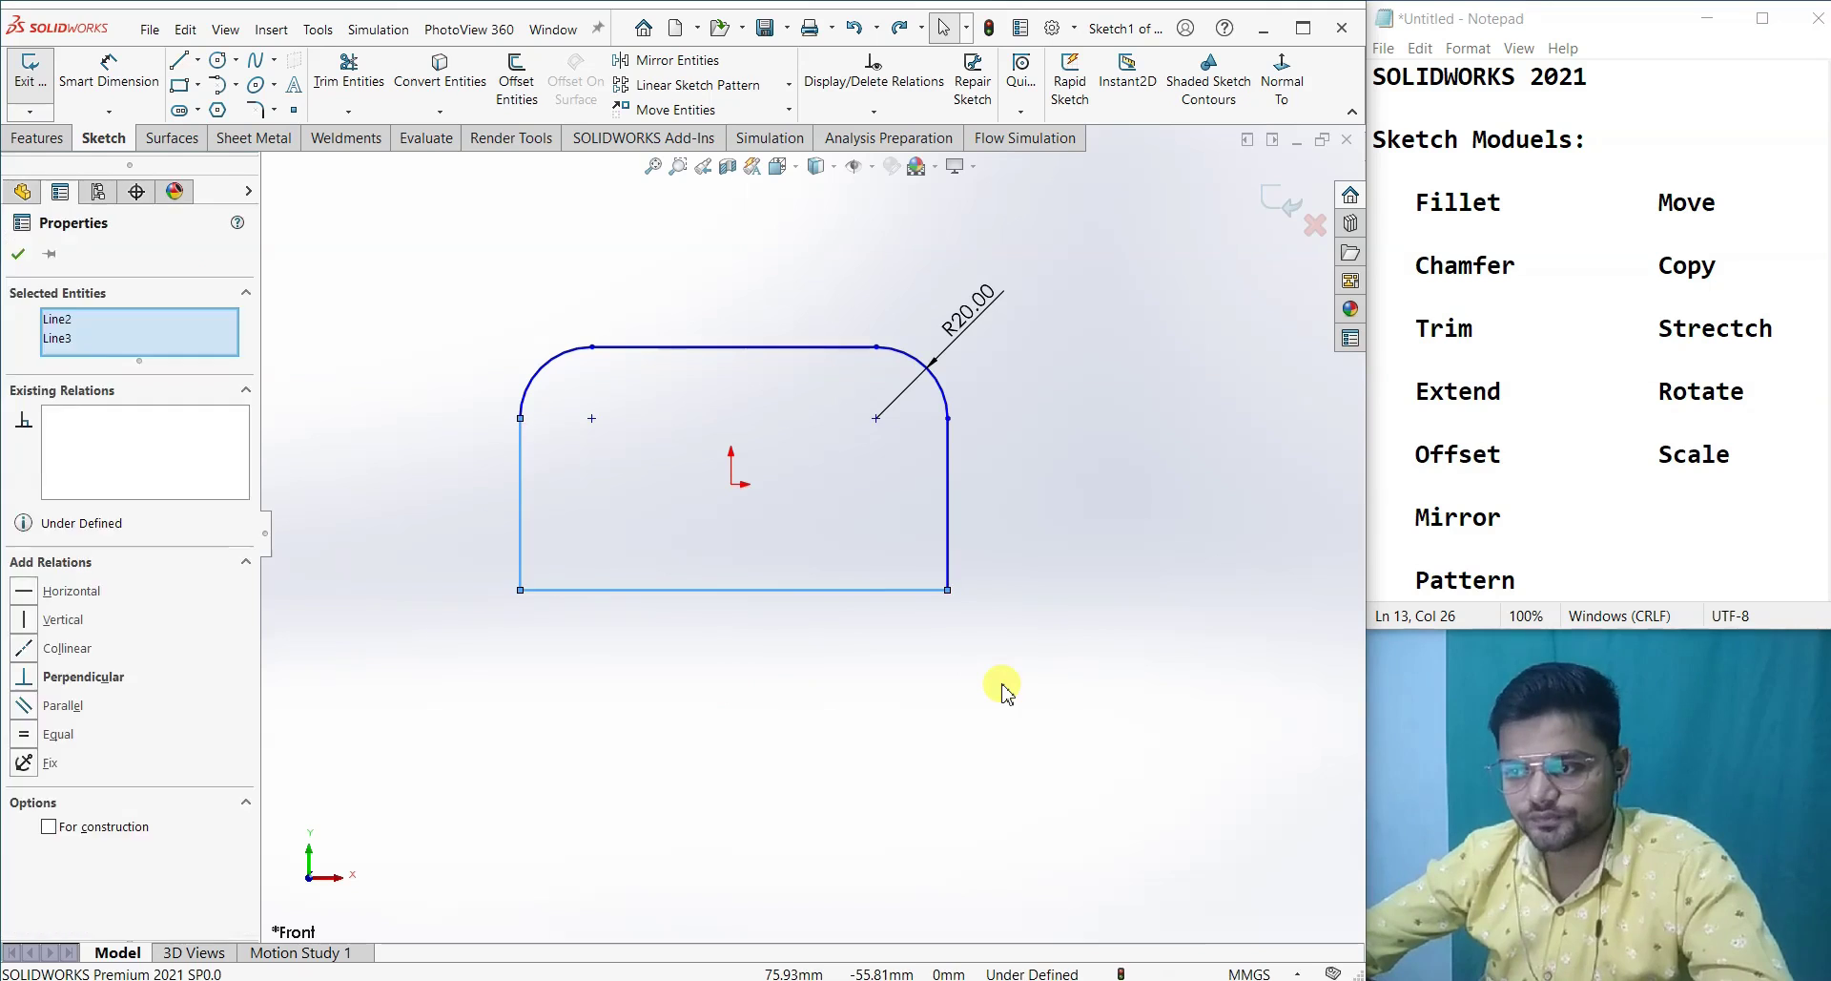
pyautogui.hotkey('ctrl', 'z')
pyautogui.press('Escape')
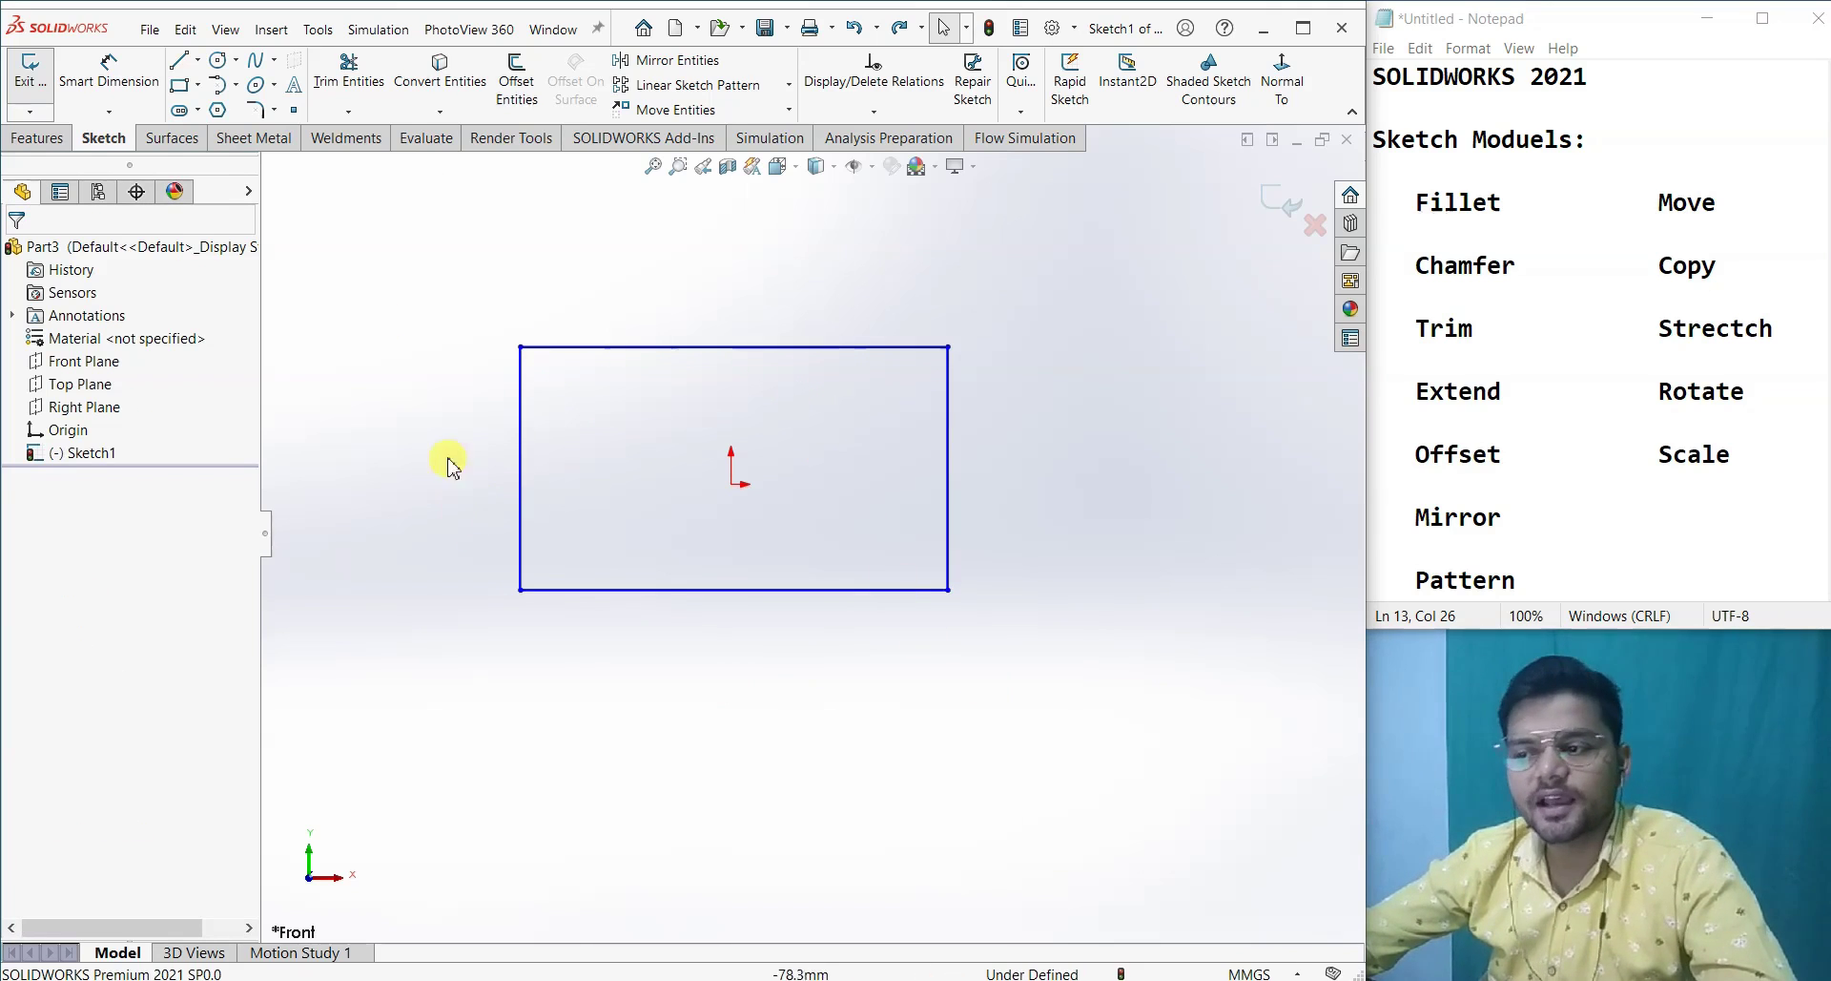
# - Draw two horizontal lines and a slanted line overhanging both sides of the rectangle
pyautogui.press('l')
pyautogui.moveTo(379, 401); pyautogui.dragTo(1104, 401)
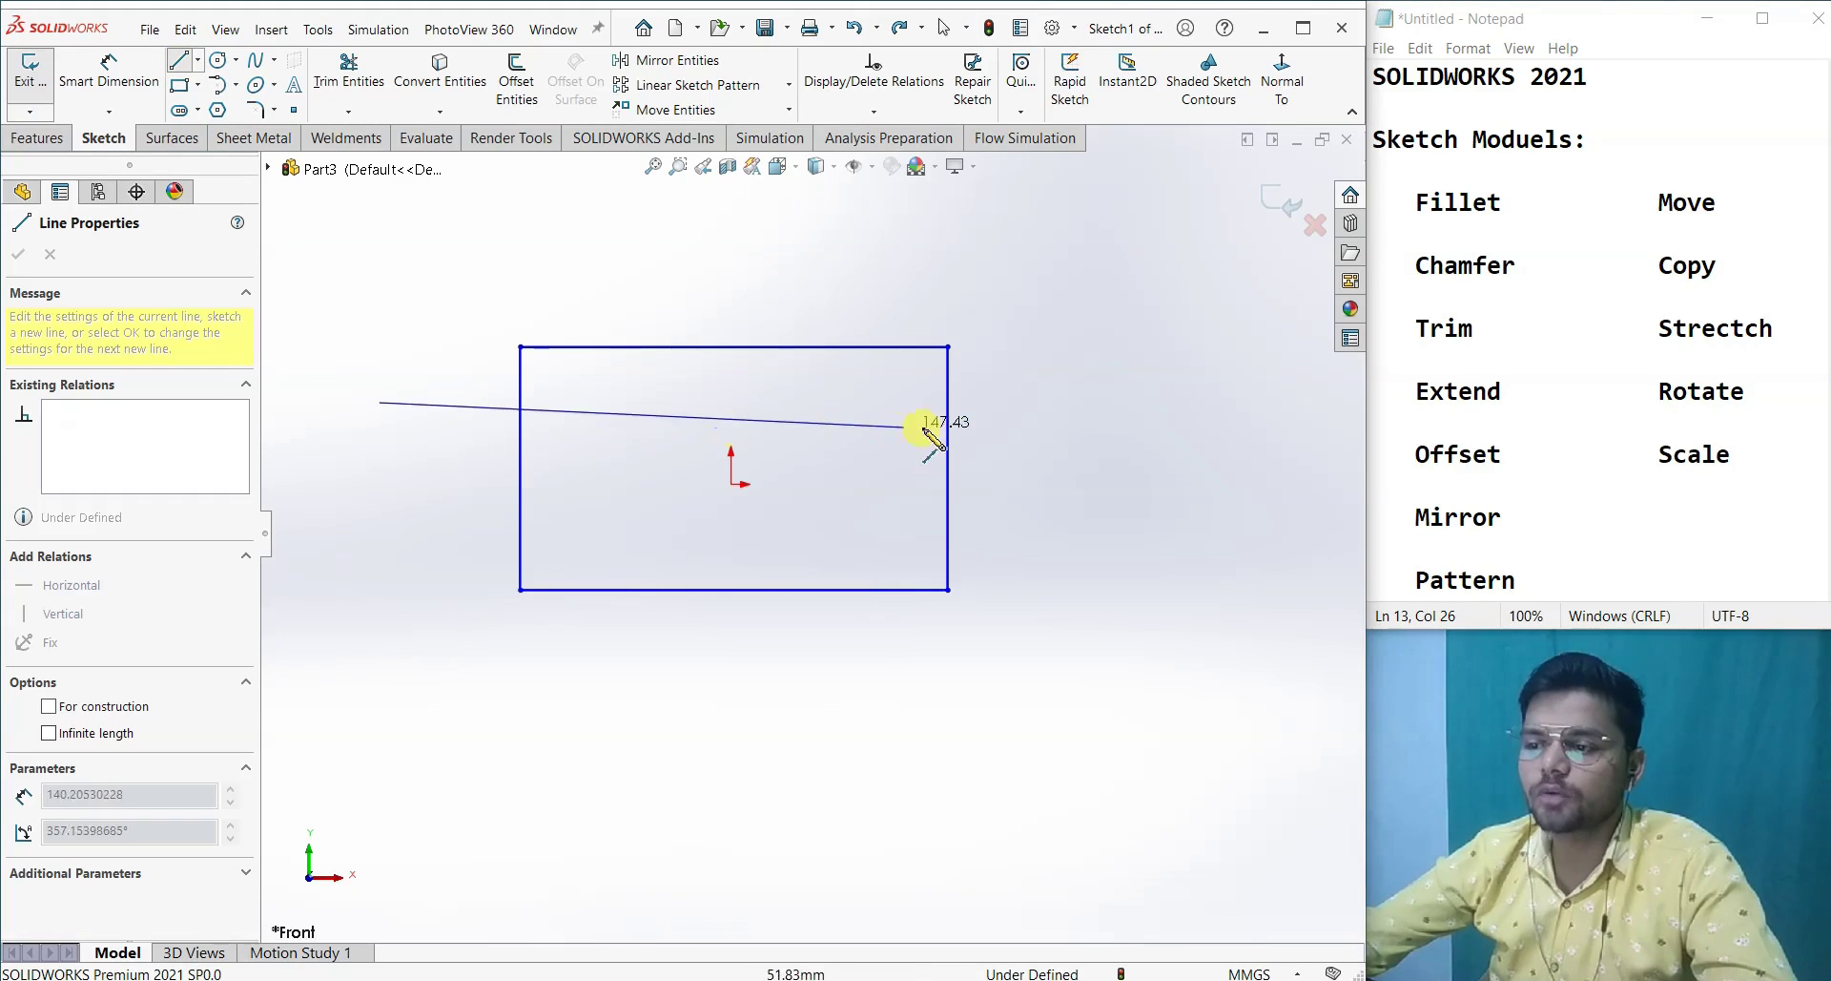
pyautogui.click(368, 507)
pyautogui.click(1117, 506)
pyautogui.press('Escape')
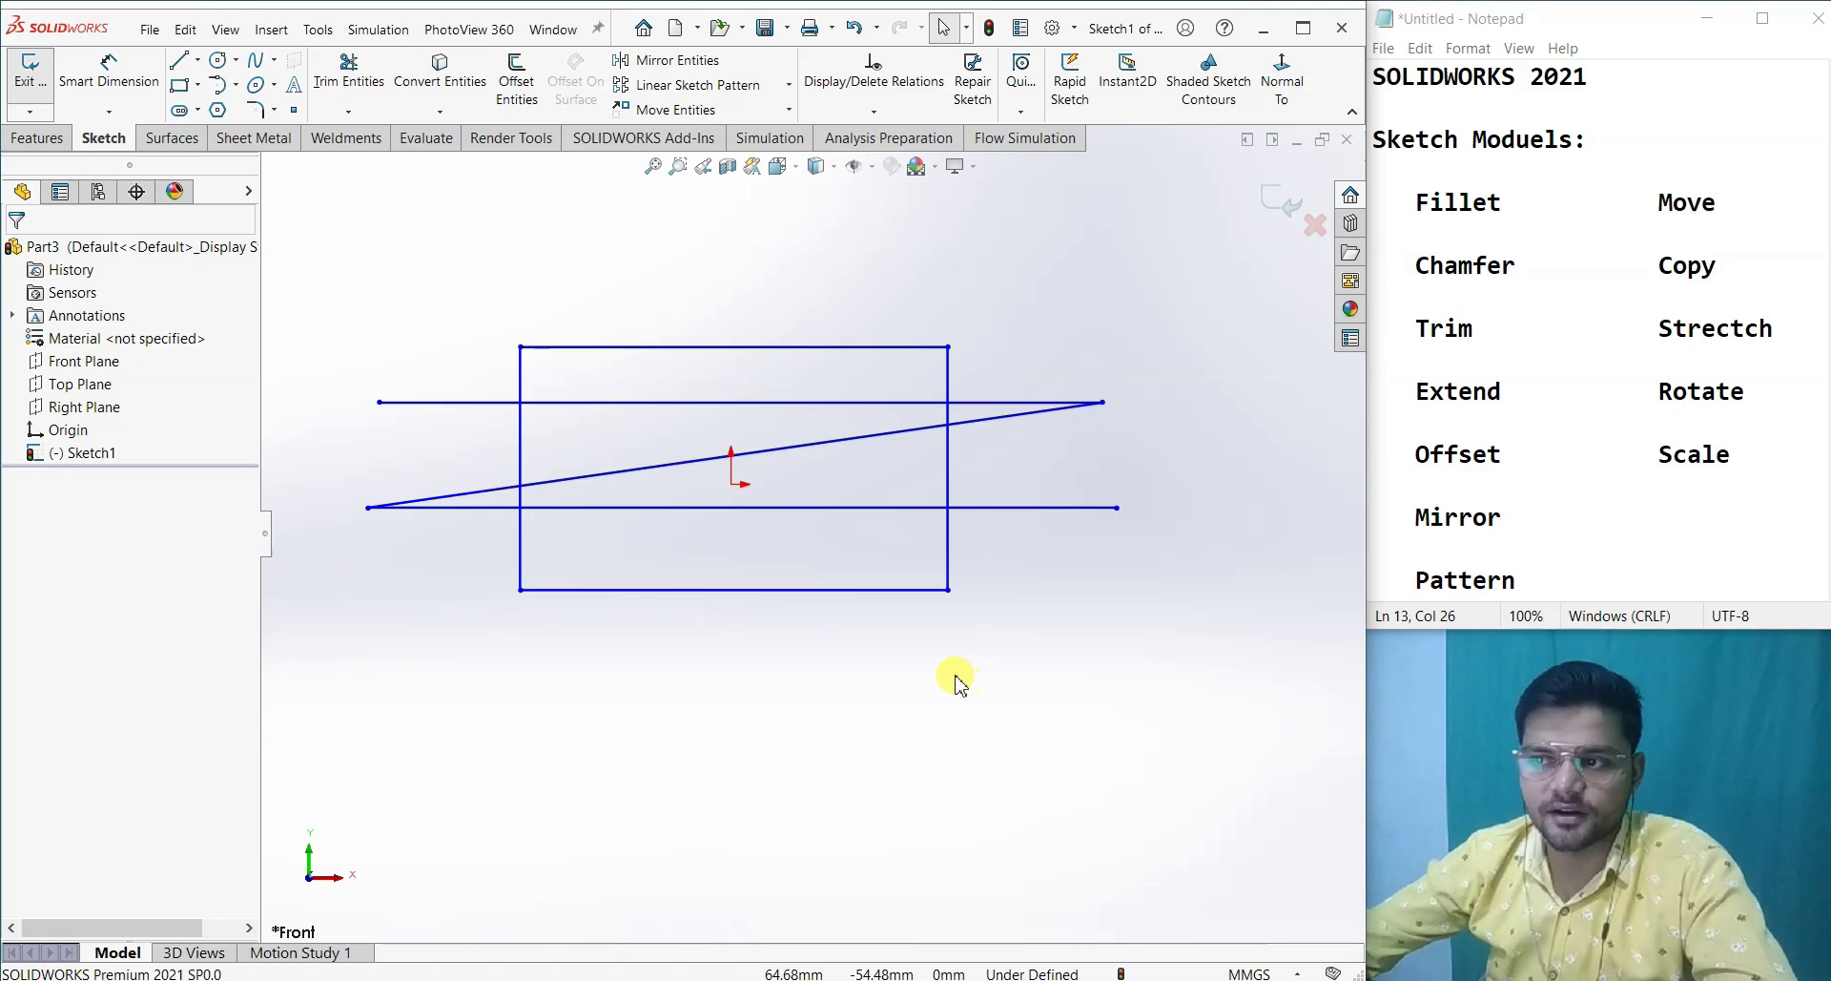
pyautogui.click(351, 82)
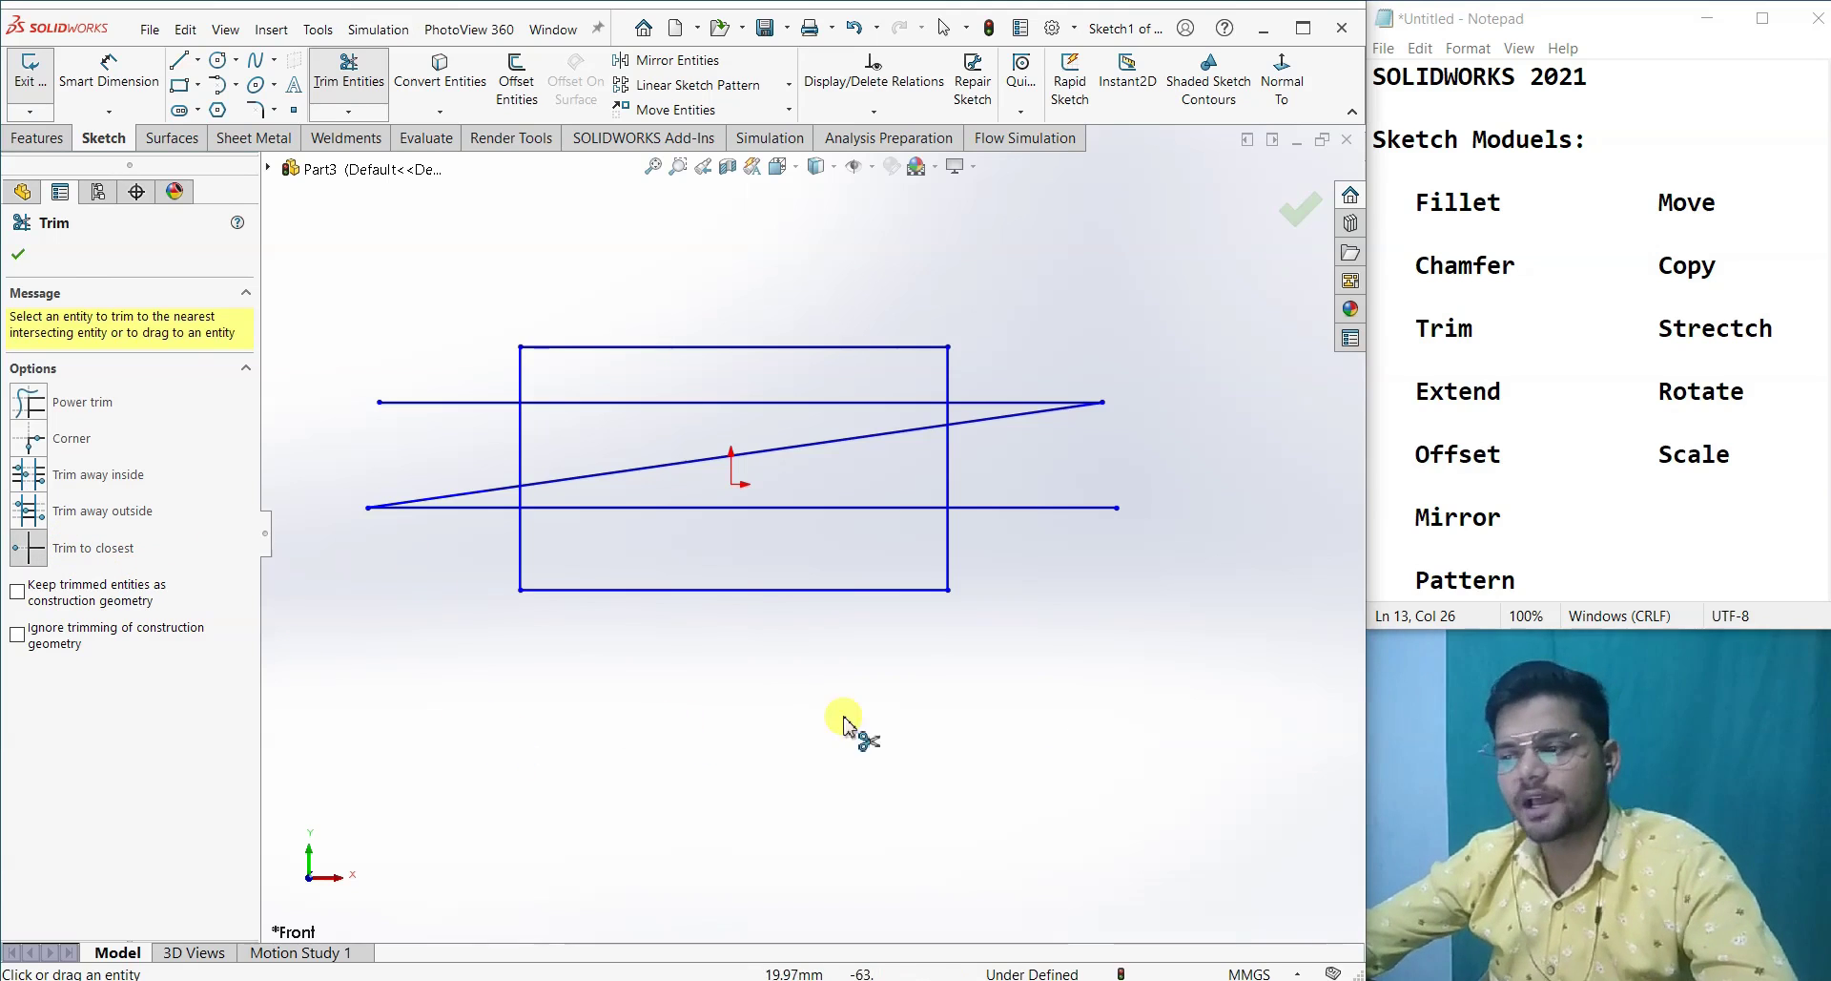
pyautogui.click(420, 401)
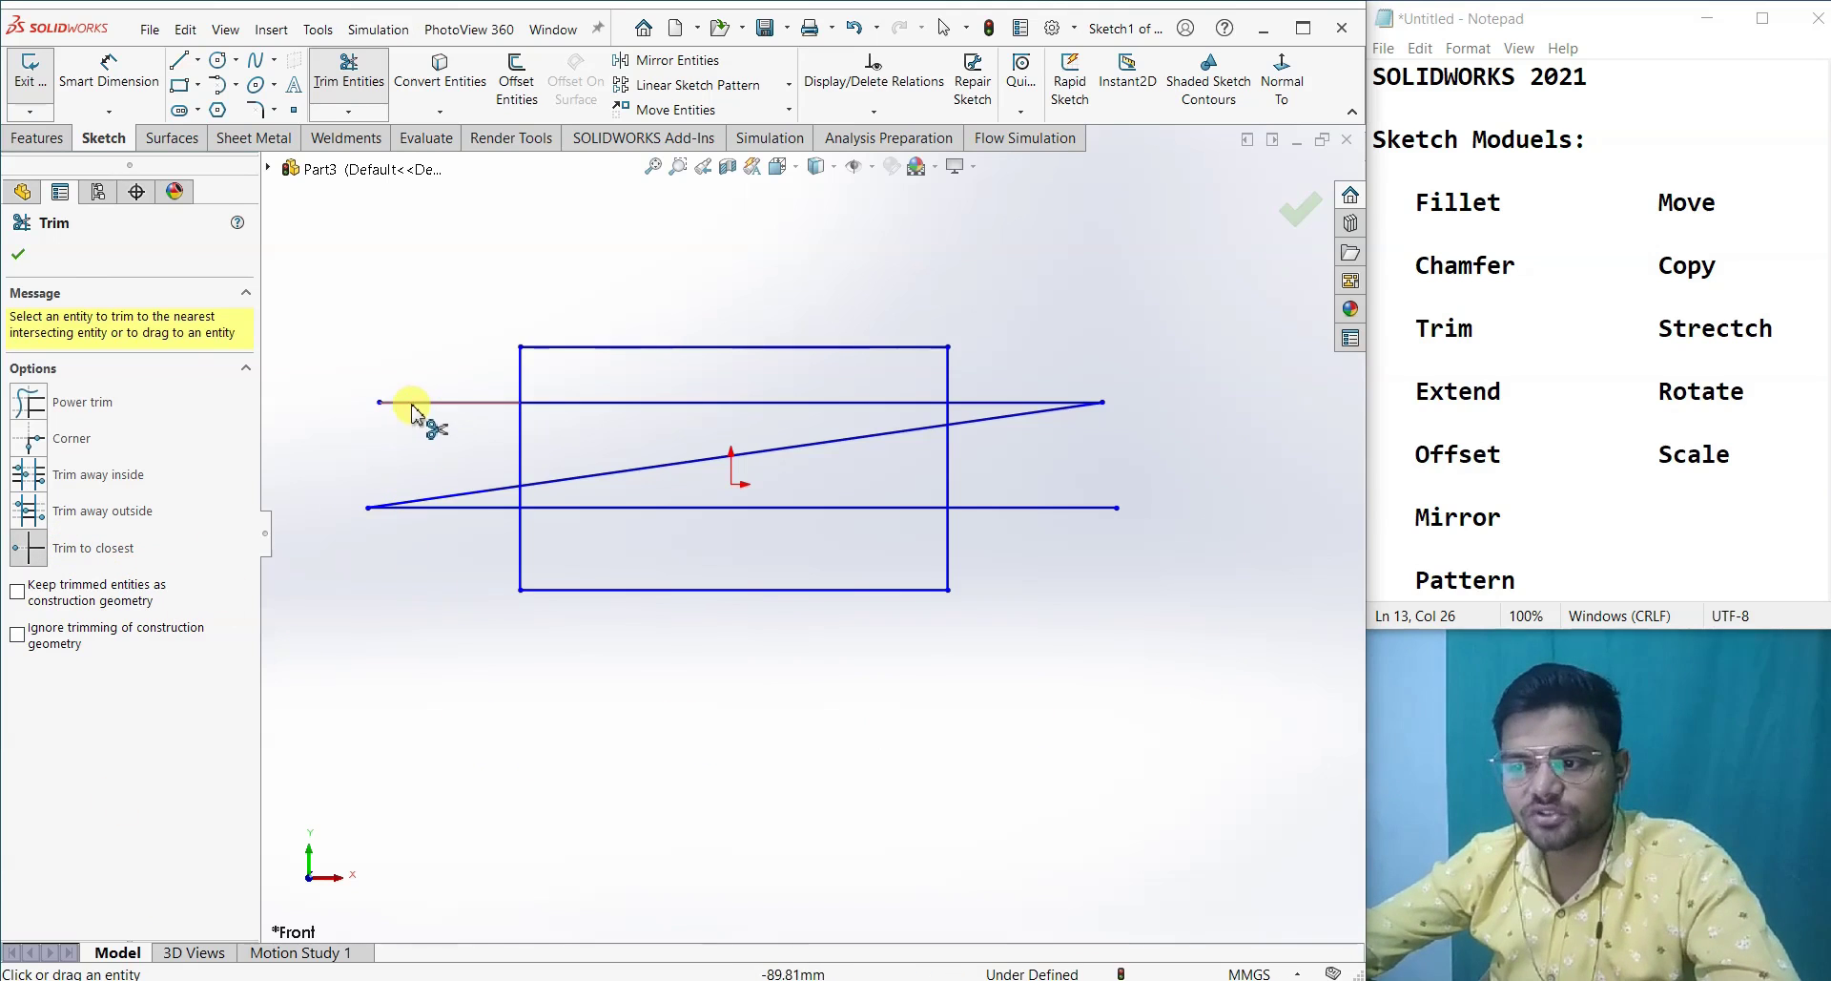
pyautogui.click(499, 489)
pyautogui.click(490, 507)
pyautogui.click(1017, 510)
pyautogui.click(723, 477)
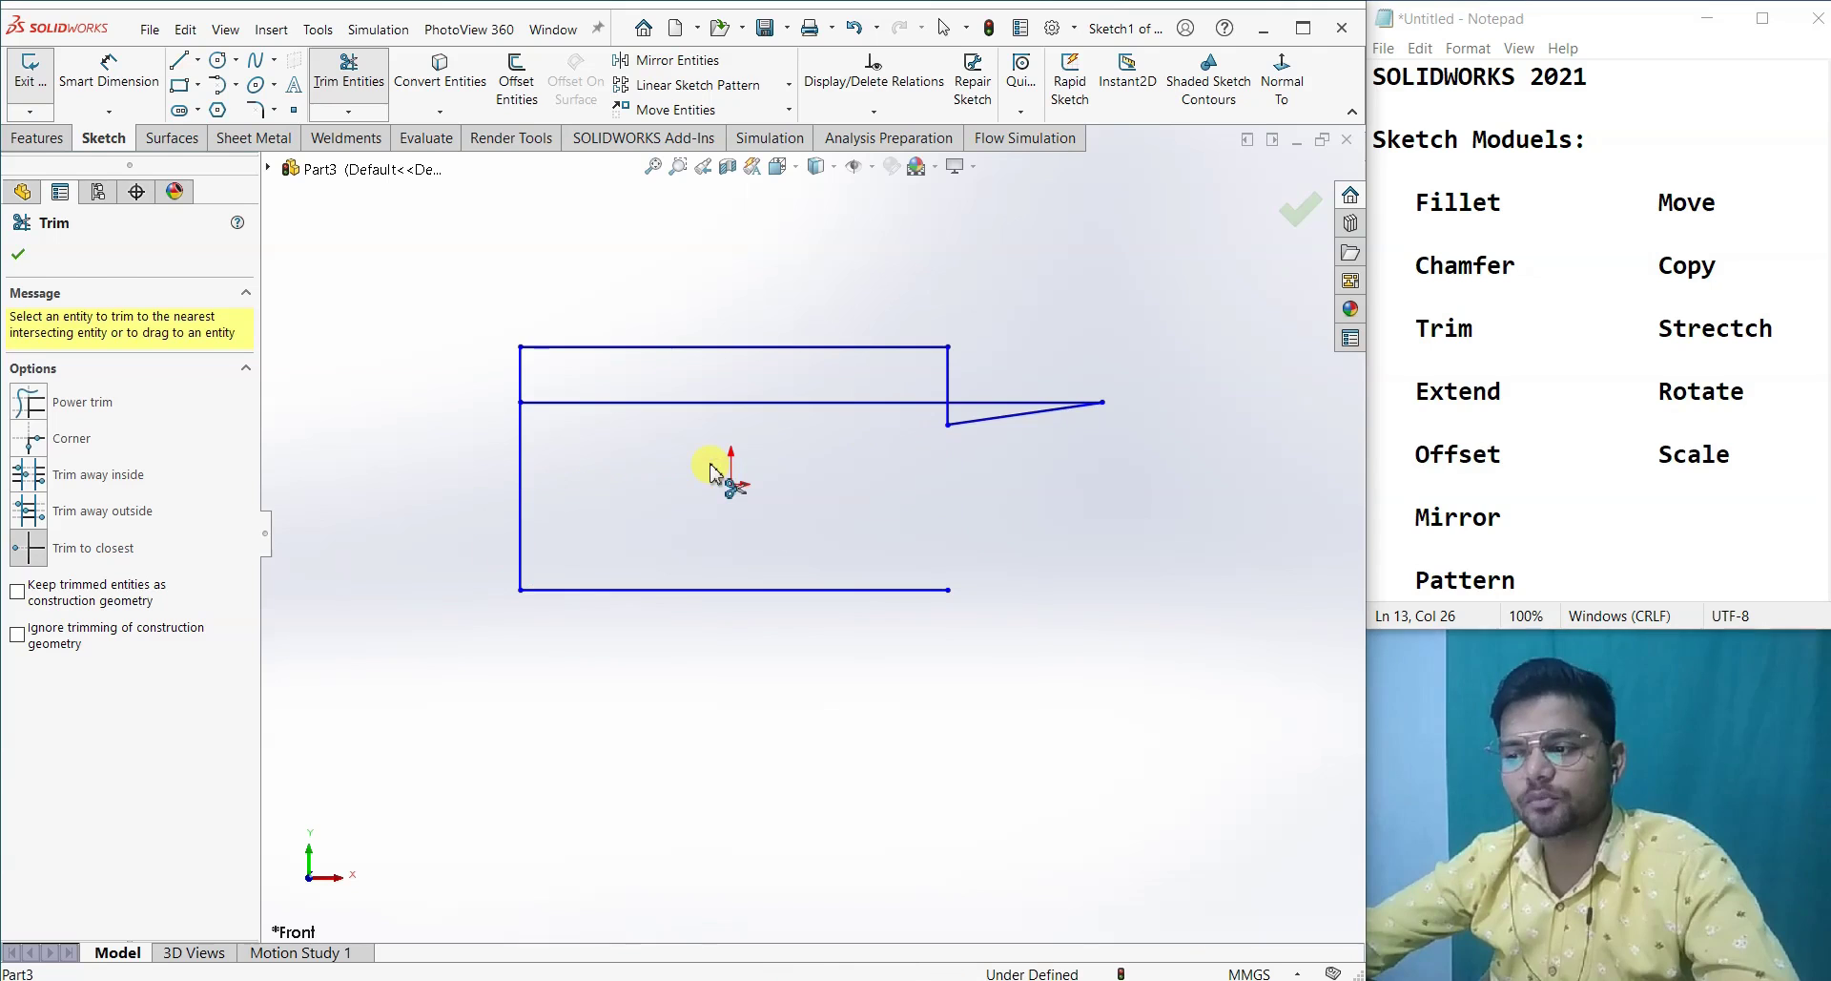
pyautogui.hotkey('ctrl', 'z')
pyautogui.hotkey('ctrl', 'z')
pyautogui.hotkey('ctrl', 'z')
pyautogui.hotkey('ctrl', 'z')
pyautogui.hotkey('ctrl', 'z')
pyautogui.hotkey('ctrl', 'z')
pyautogui.hotkey('ctrl', 'z')
pyautogui.click(349, 71)
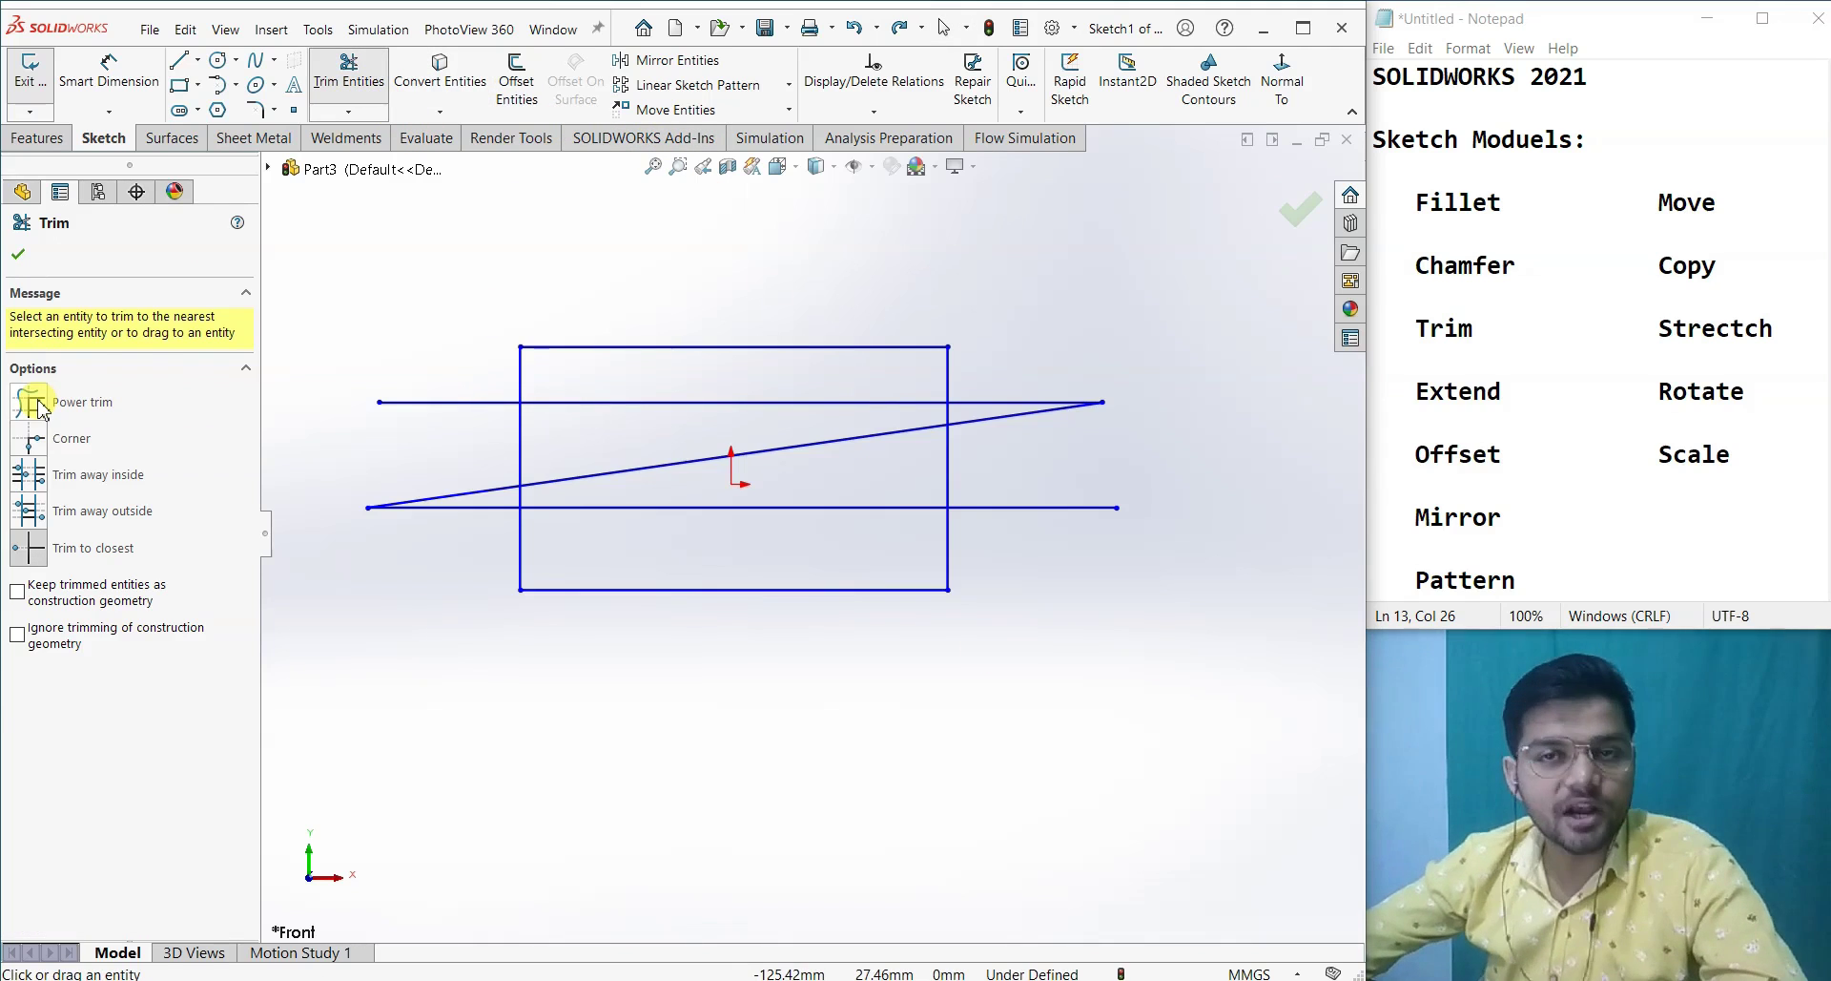
pyautogui.click(38, 406)
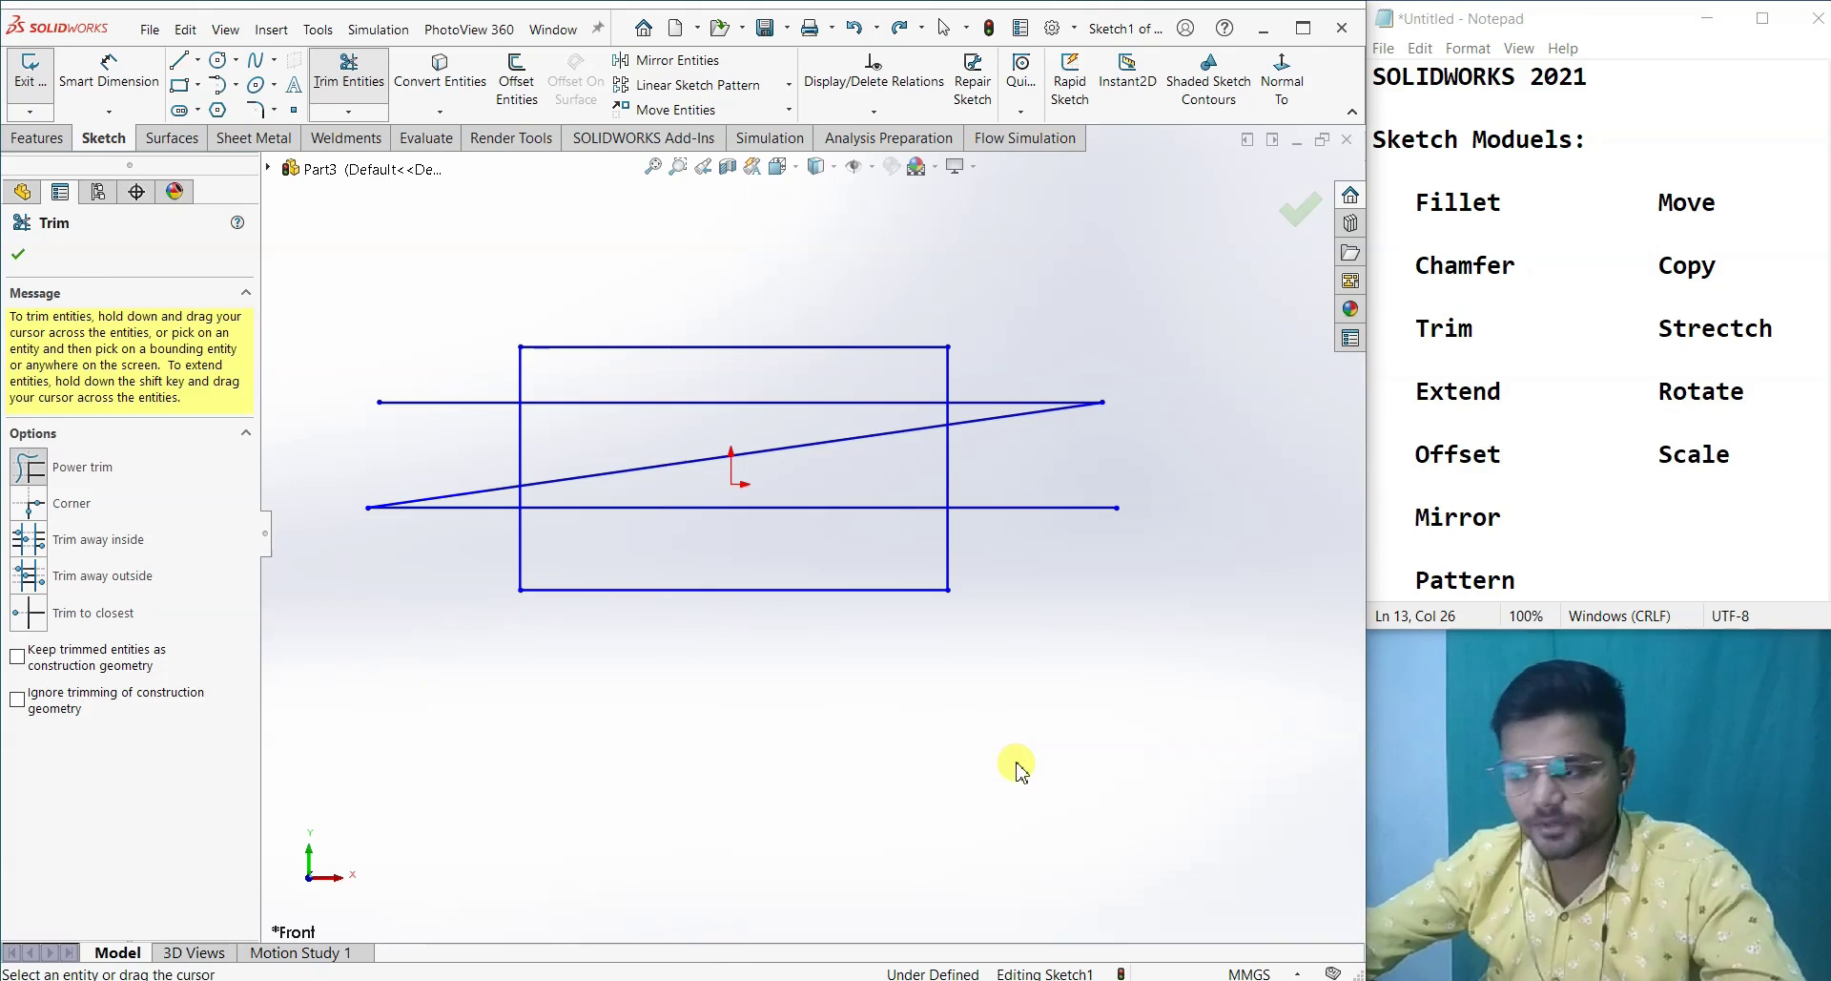
pyautogui.moveTo(988, 773); pyautogui.dragTo(605, 737)
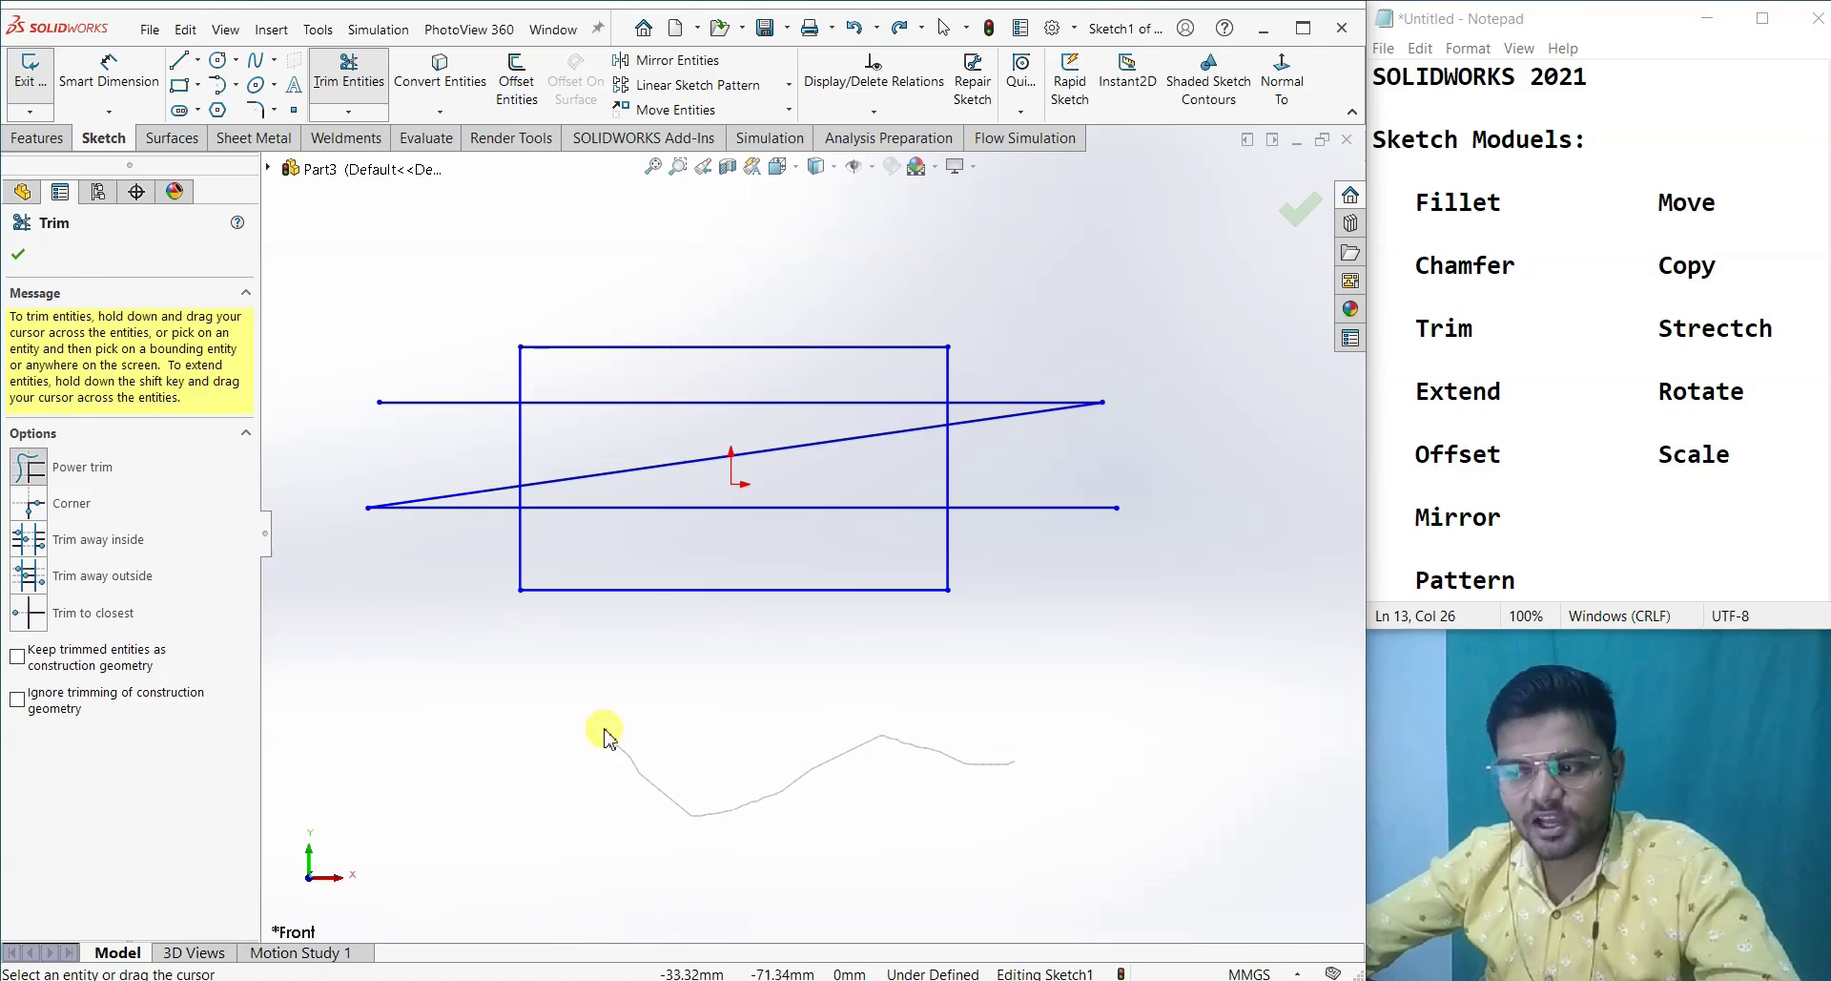
pyautogui.moveTo(575, 826)
pyautogui.mouseDown()
pyautogui.moveTo(582, 774)
pyautogui.moveTo(716, 720)
pyautogui.moveTo(506, 780)
pyautogui.moveTo(462, 730)
pyautogui.moveTo(455, 634)
pyautogui.moveTo(417, 548)
pyautogui.moveTo(512, 512)
pyautogui.moveTo(401, 470)
pyautogui.moveTo(597, 298)
pyautogui.moveTo(775, 340)
pyautogui.mouseUp()
pyautogui.moveTo(986, 381)
pyautogui.mouseDown()
pyautogui.moveTo(1026, 454)
pyautogui.moveTo(1033, 547)
pyautogui.moveTo(836, 572)
pyautogui.mouseUp()
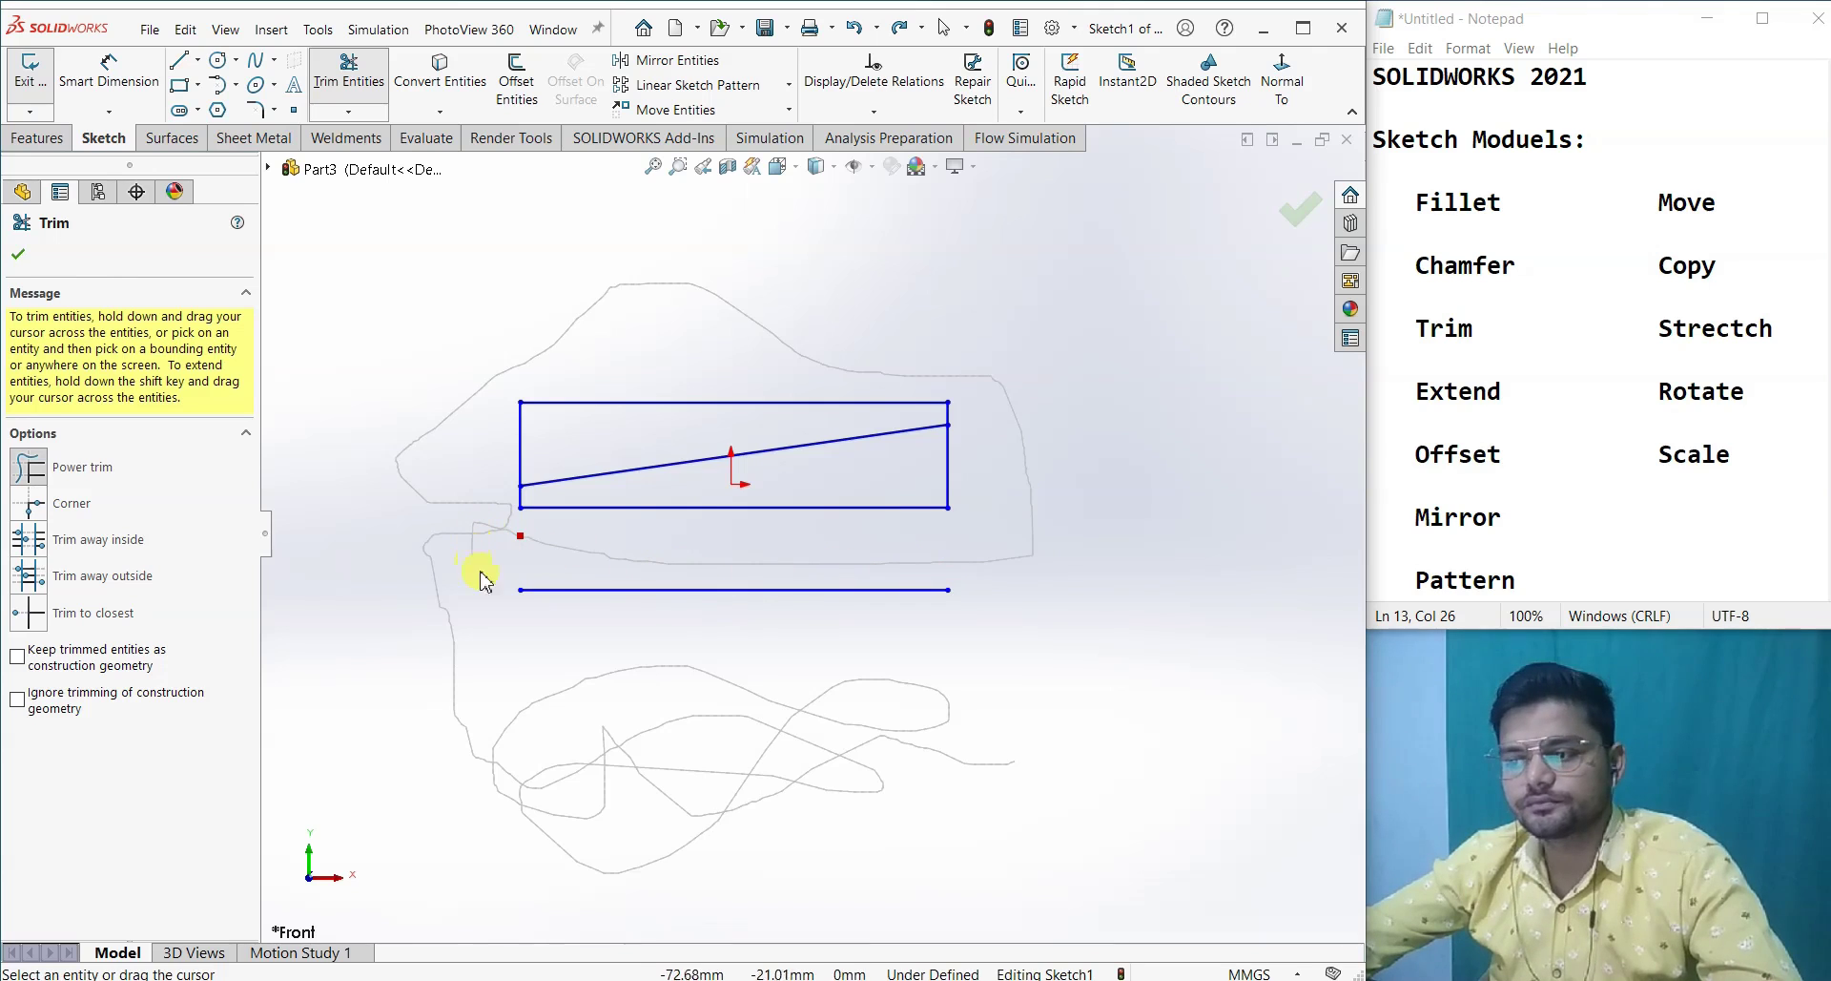
pyautogui.moveTo(725, 599)
pyautogui.mouseDown()
pyautogui.moveTo(941, 551)
pyautogui.moveTo(1038, 683)
pyautogui.moveTo(1038, 744)
pyautogui.mouseUp()
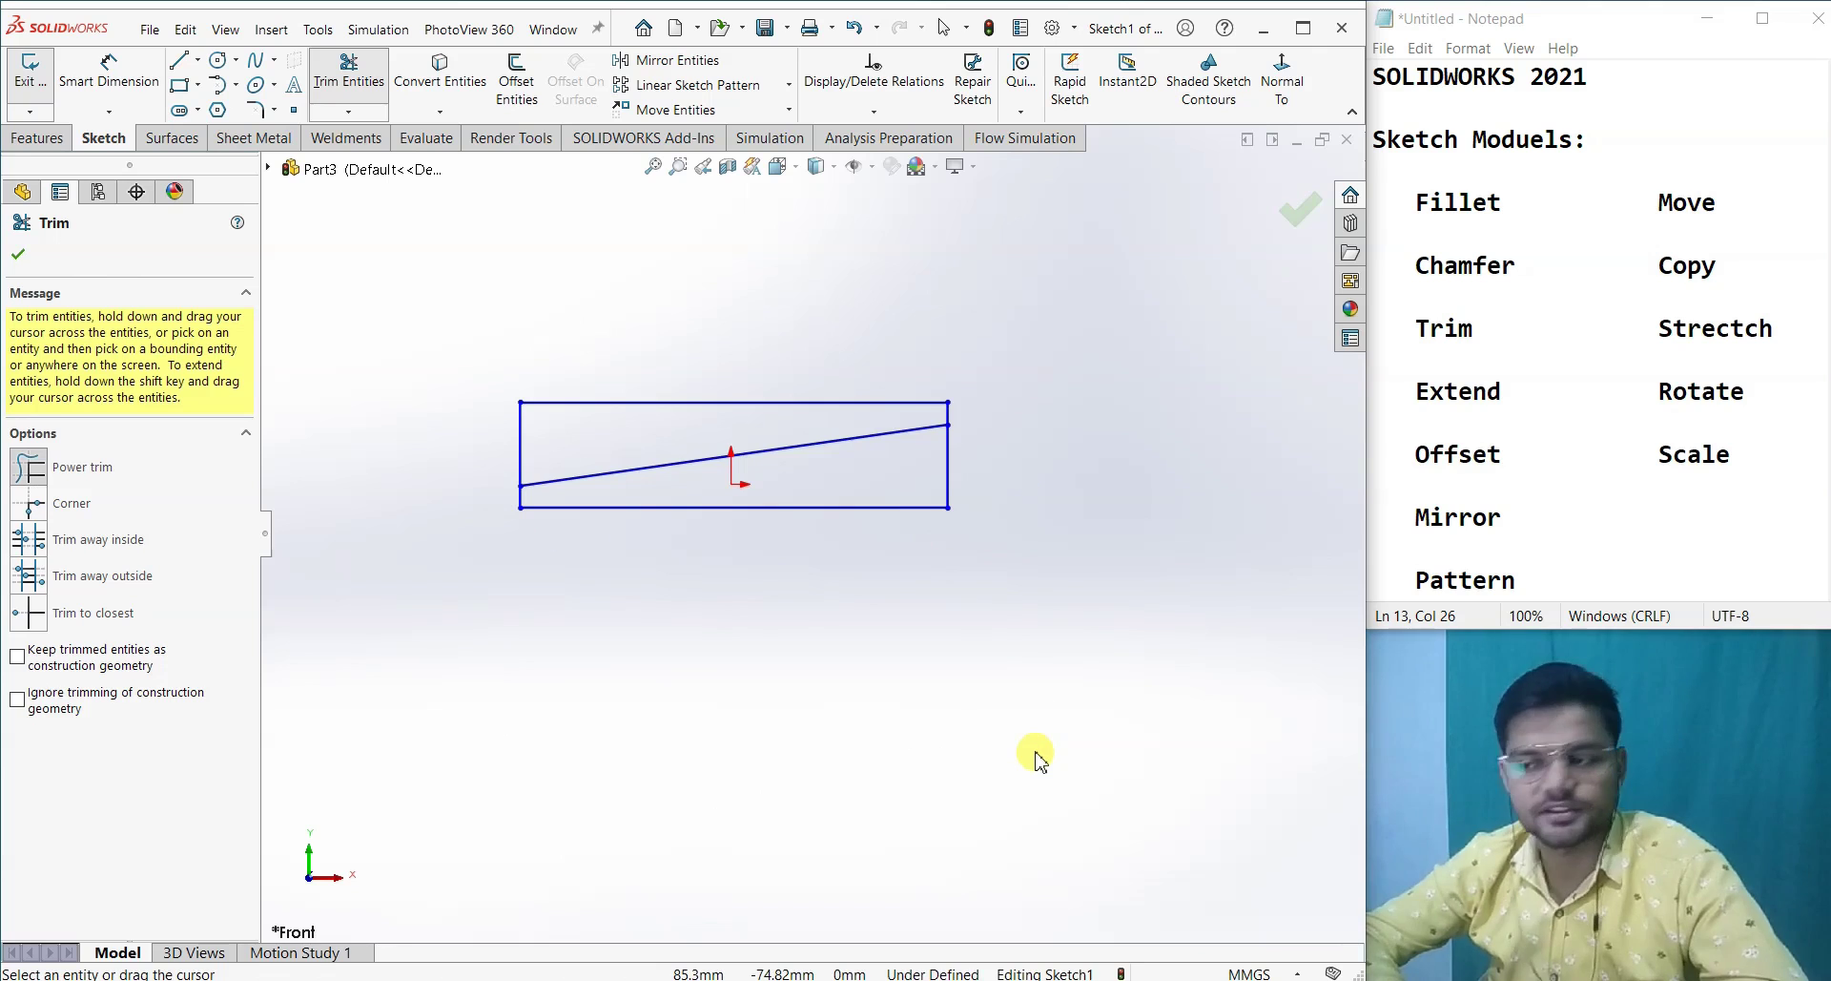
pyautogui.hotkey('ctrl', 'z')
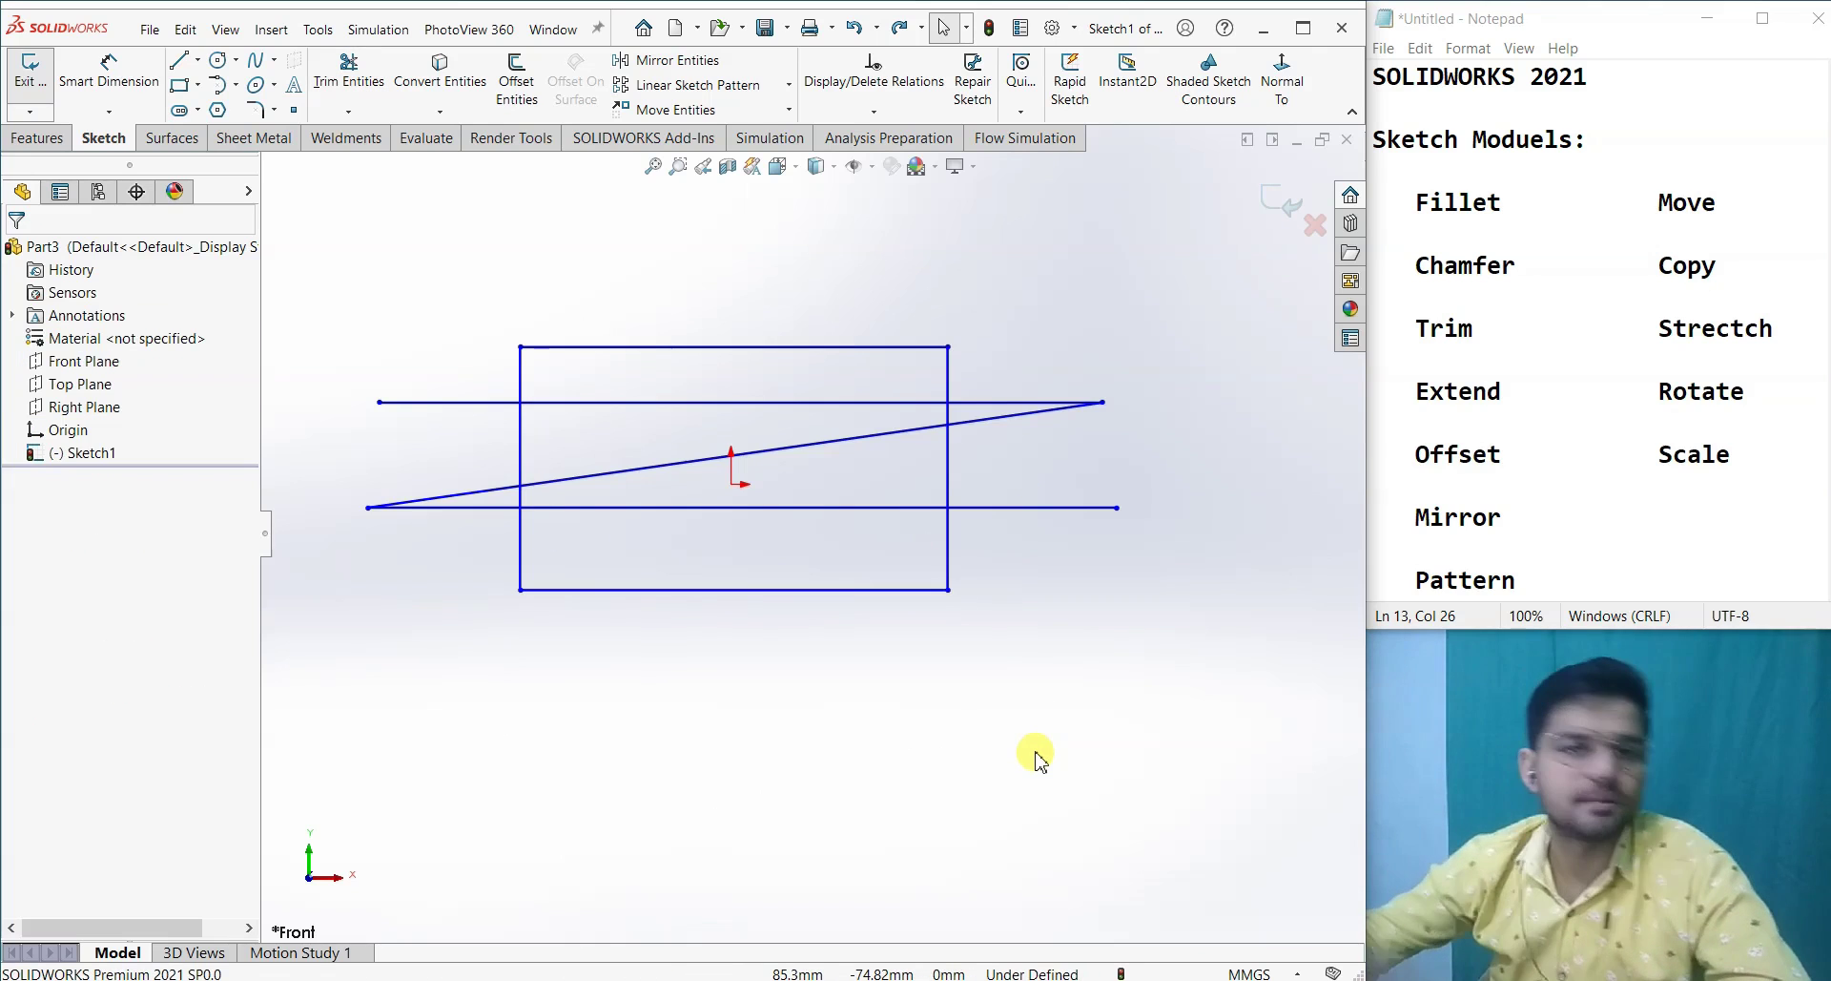
# - Delete the rectangle's top edge and redraw a shorter top line from the right corner
pyautogui.click(361, 89)
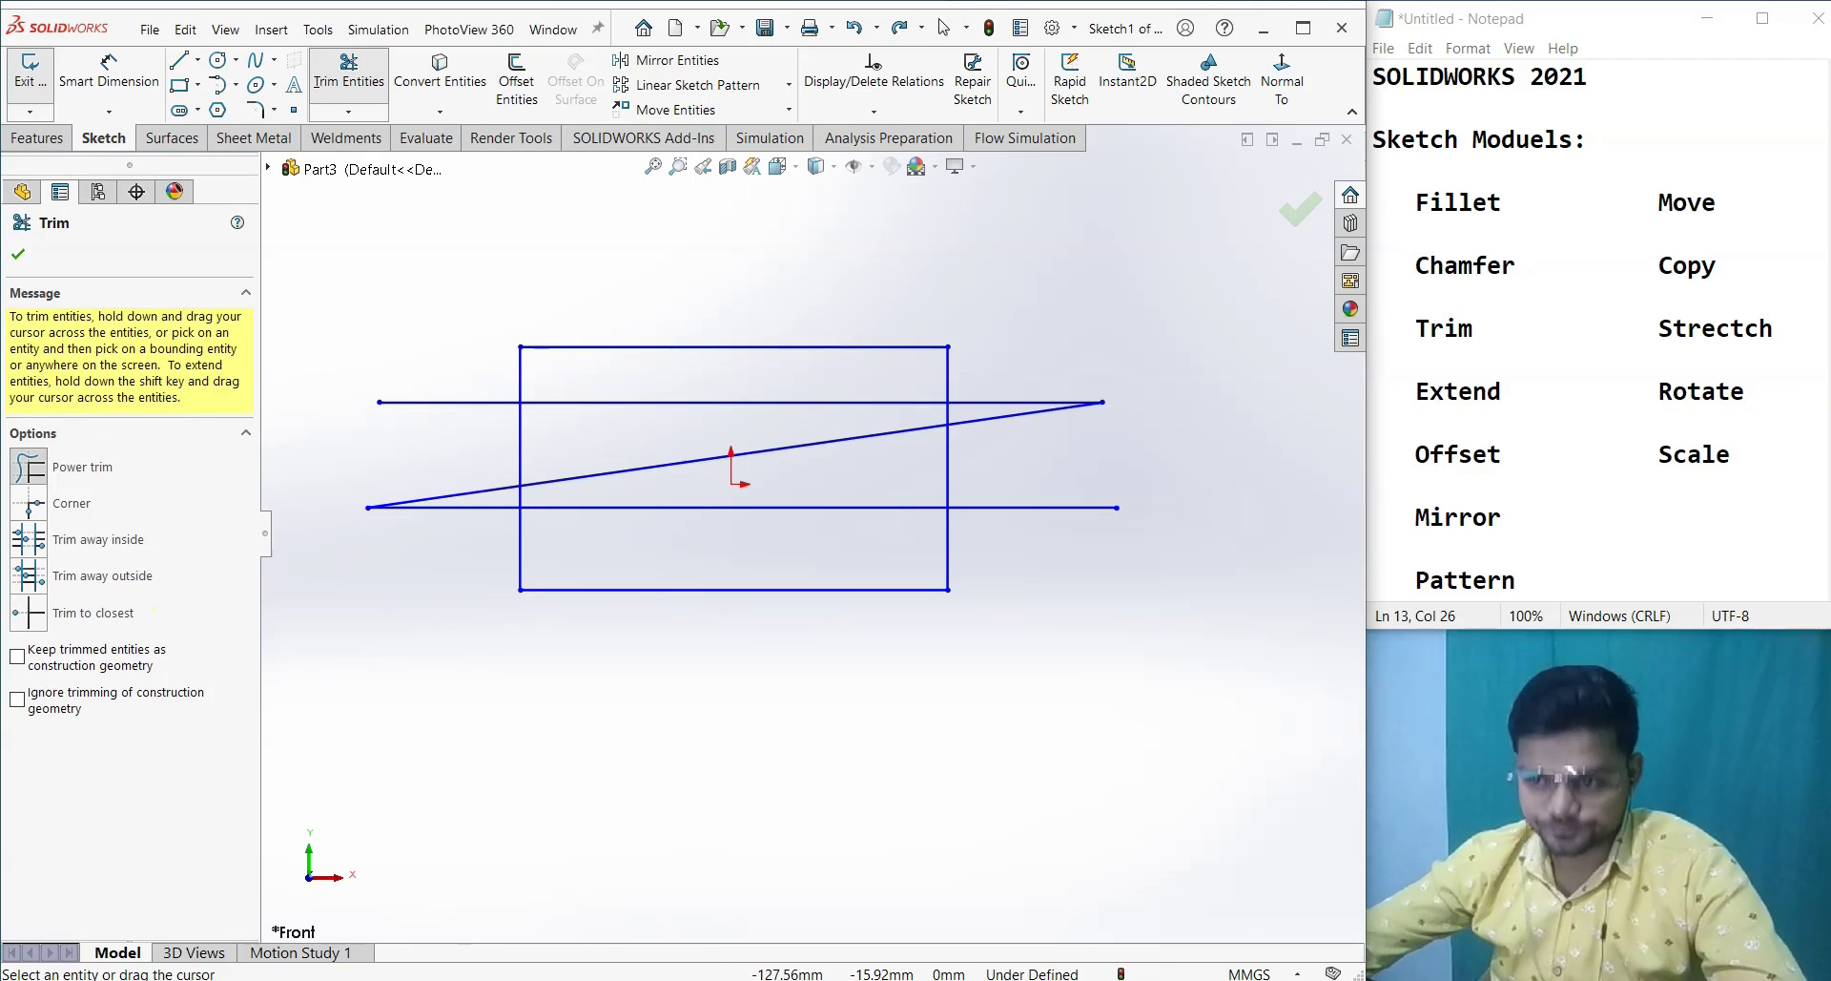
pyautogui.click(52, 510)
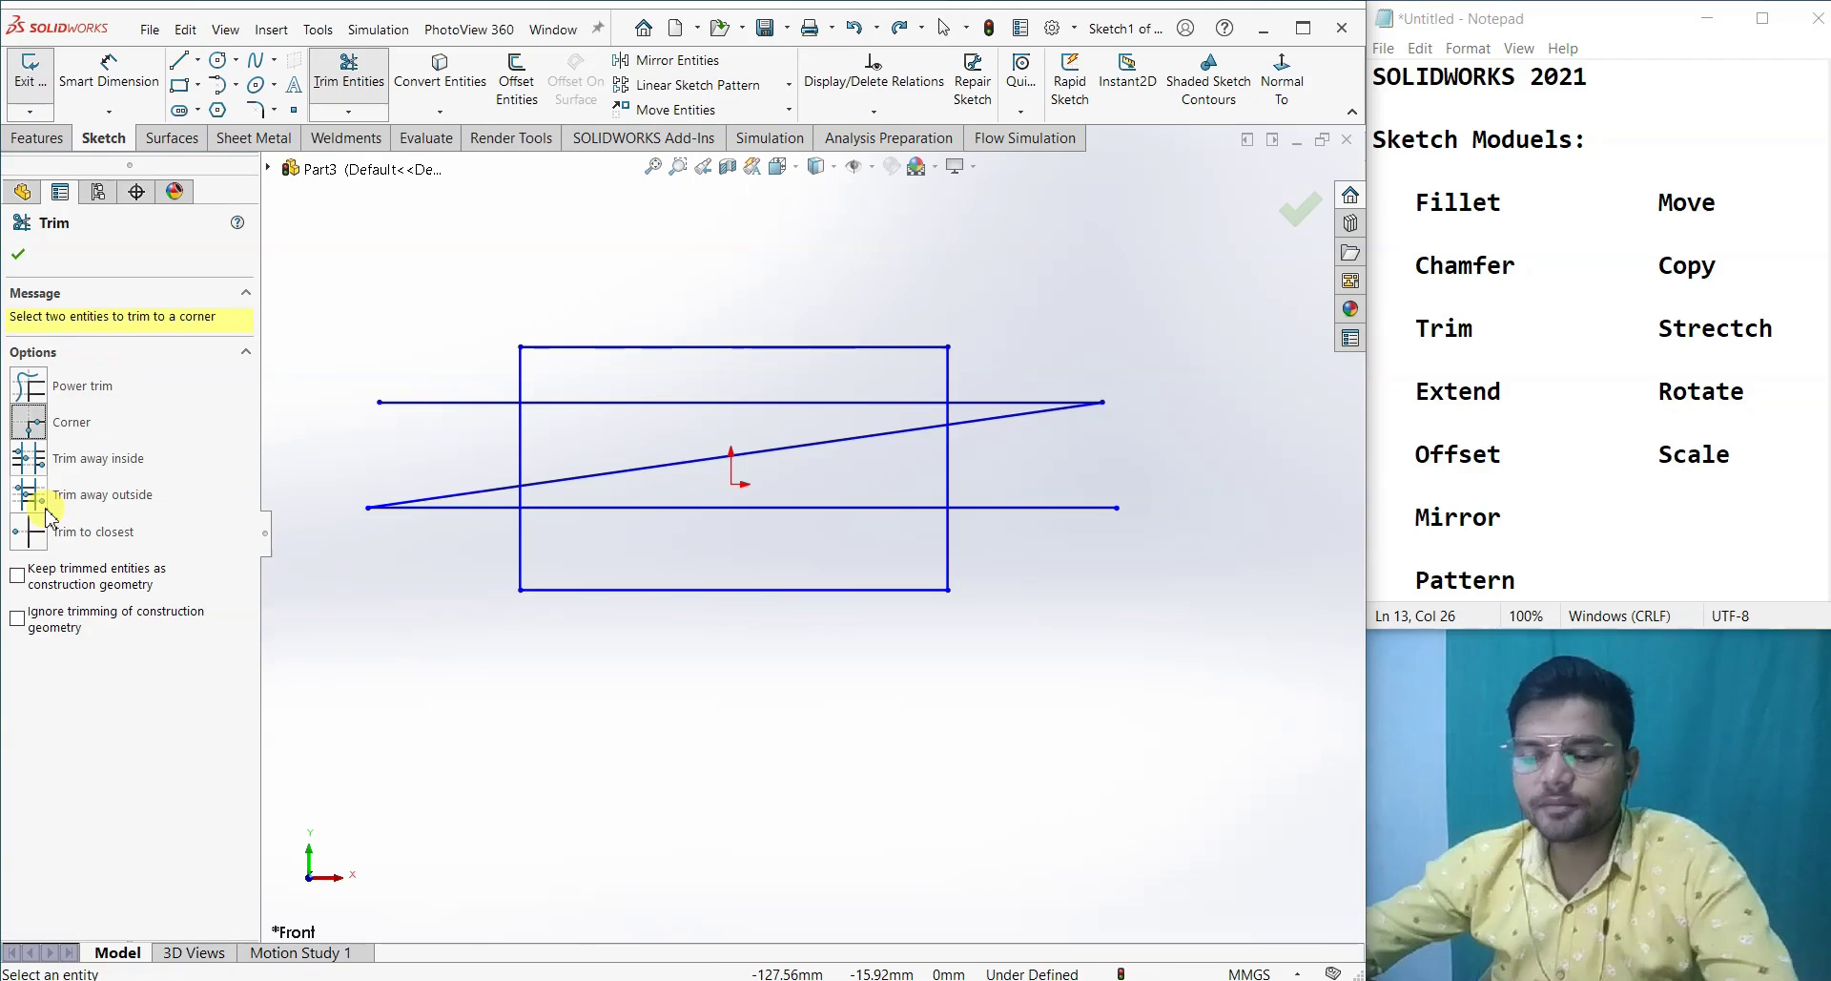
pyautogui.press('Escape')
pyautogui.click(582, 347)
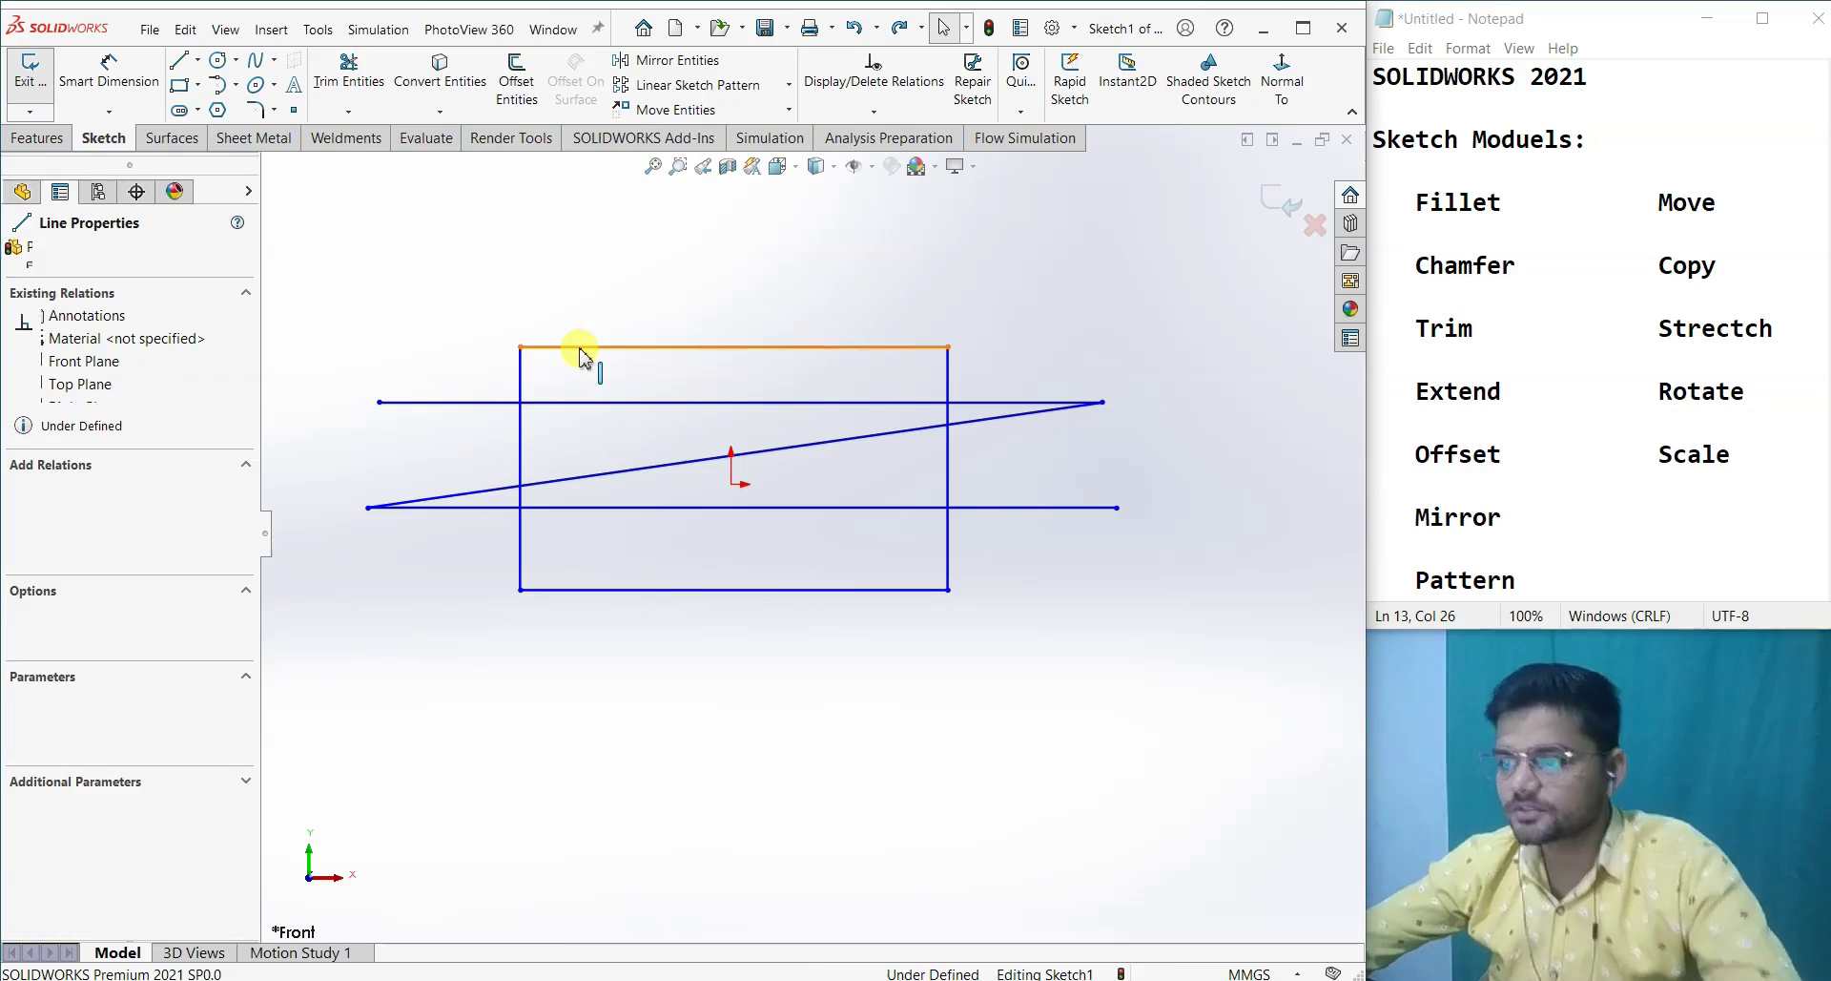
pyautogui.press('Delete')
pyautogui.click(179, 60)
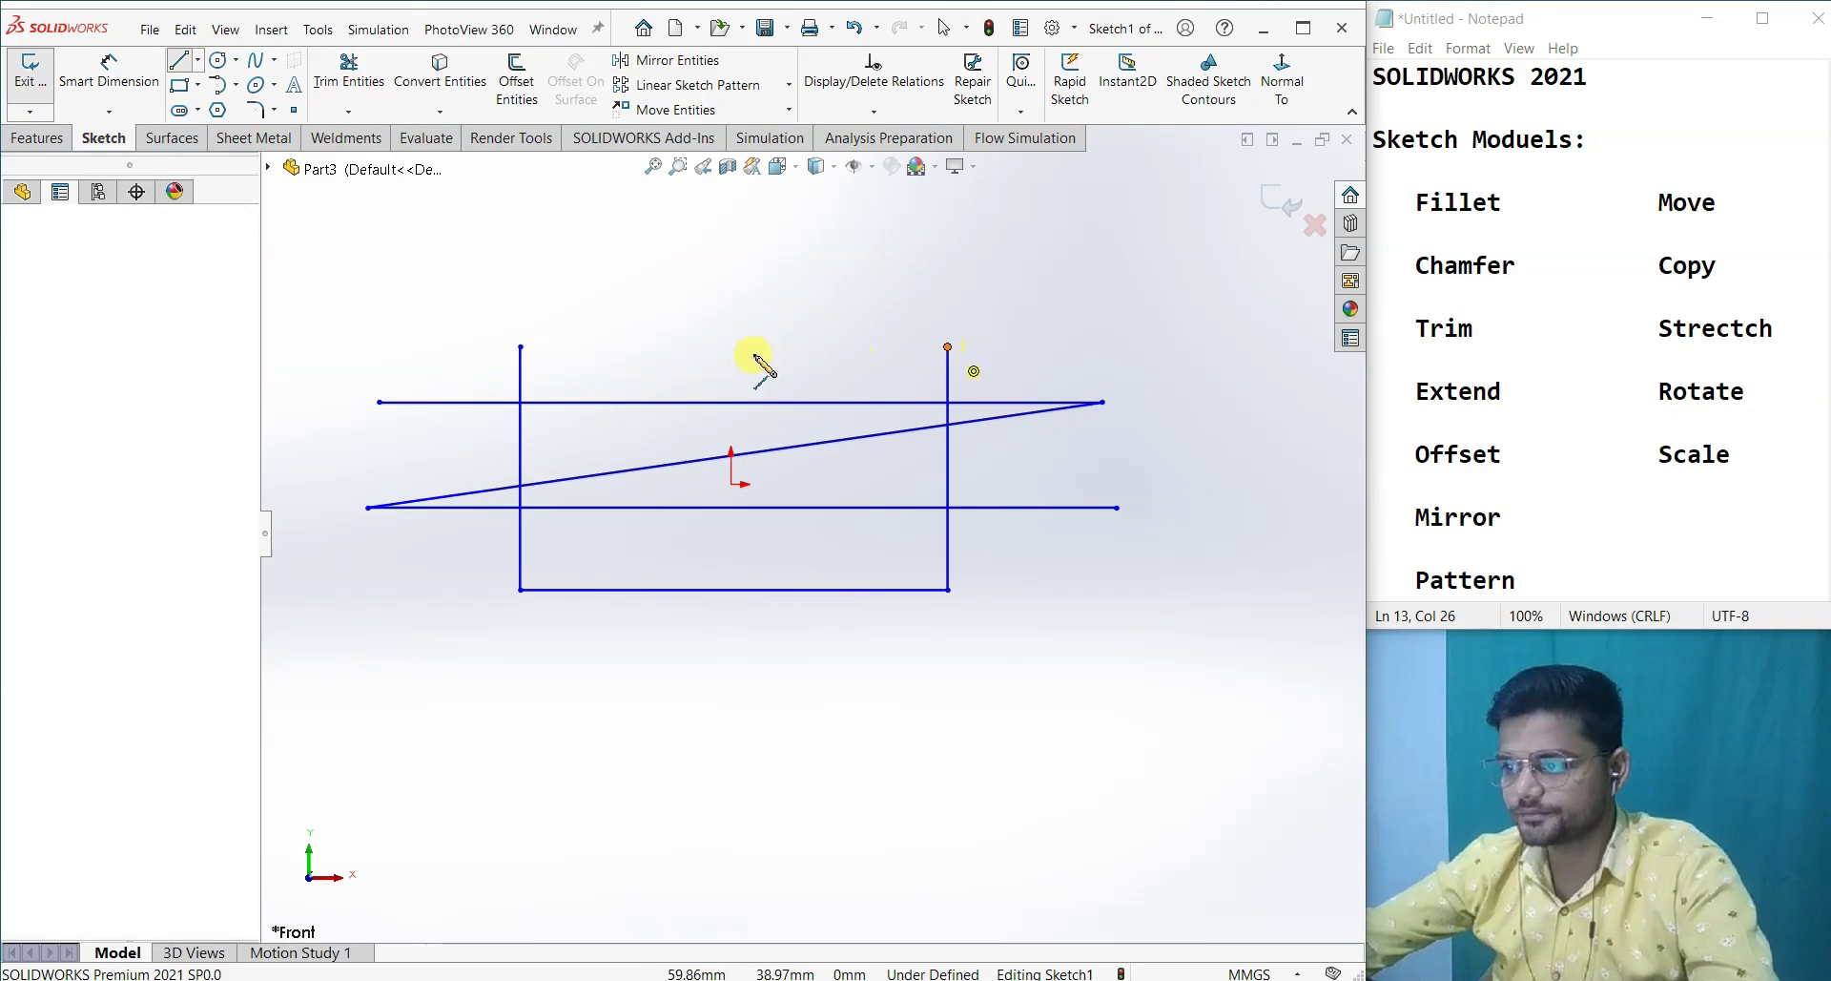
pyautogui.click(652, 346)
pyautogui.press('Escape')
pyautogui.press('Escape')
# - Trim the left vertical line's part above the upper horizontal line to the closest intersection
pyautogui.click(349, 72)
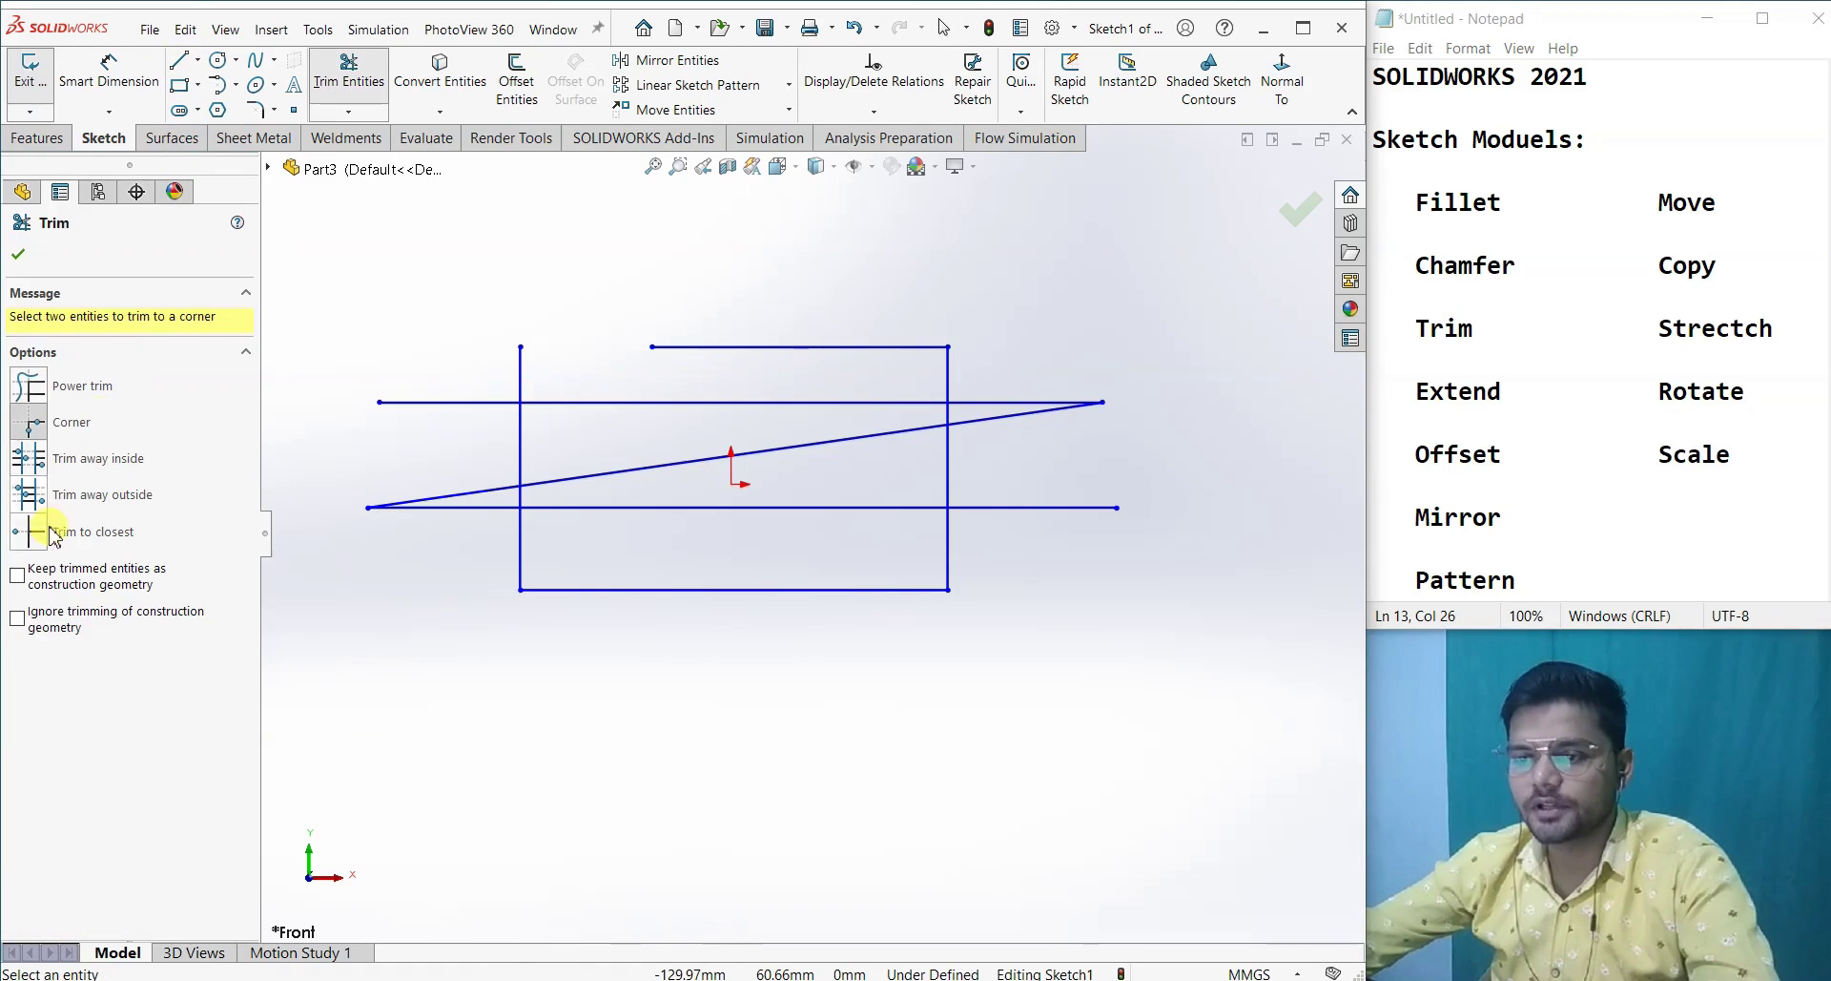
pyautogui.click(28, 547)
pyautogui.click(521, 376)
pyautogui.press('Escape')
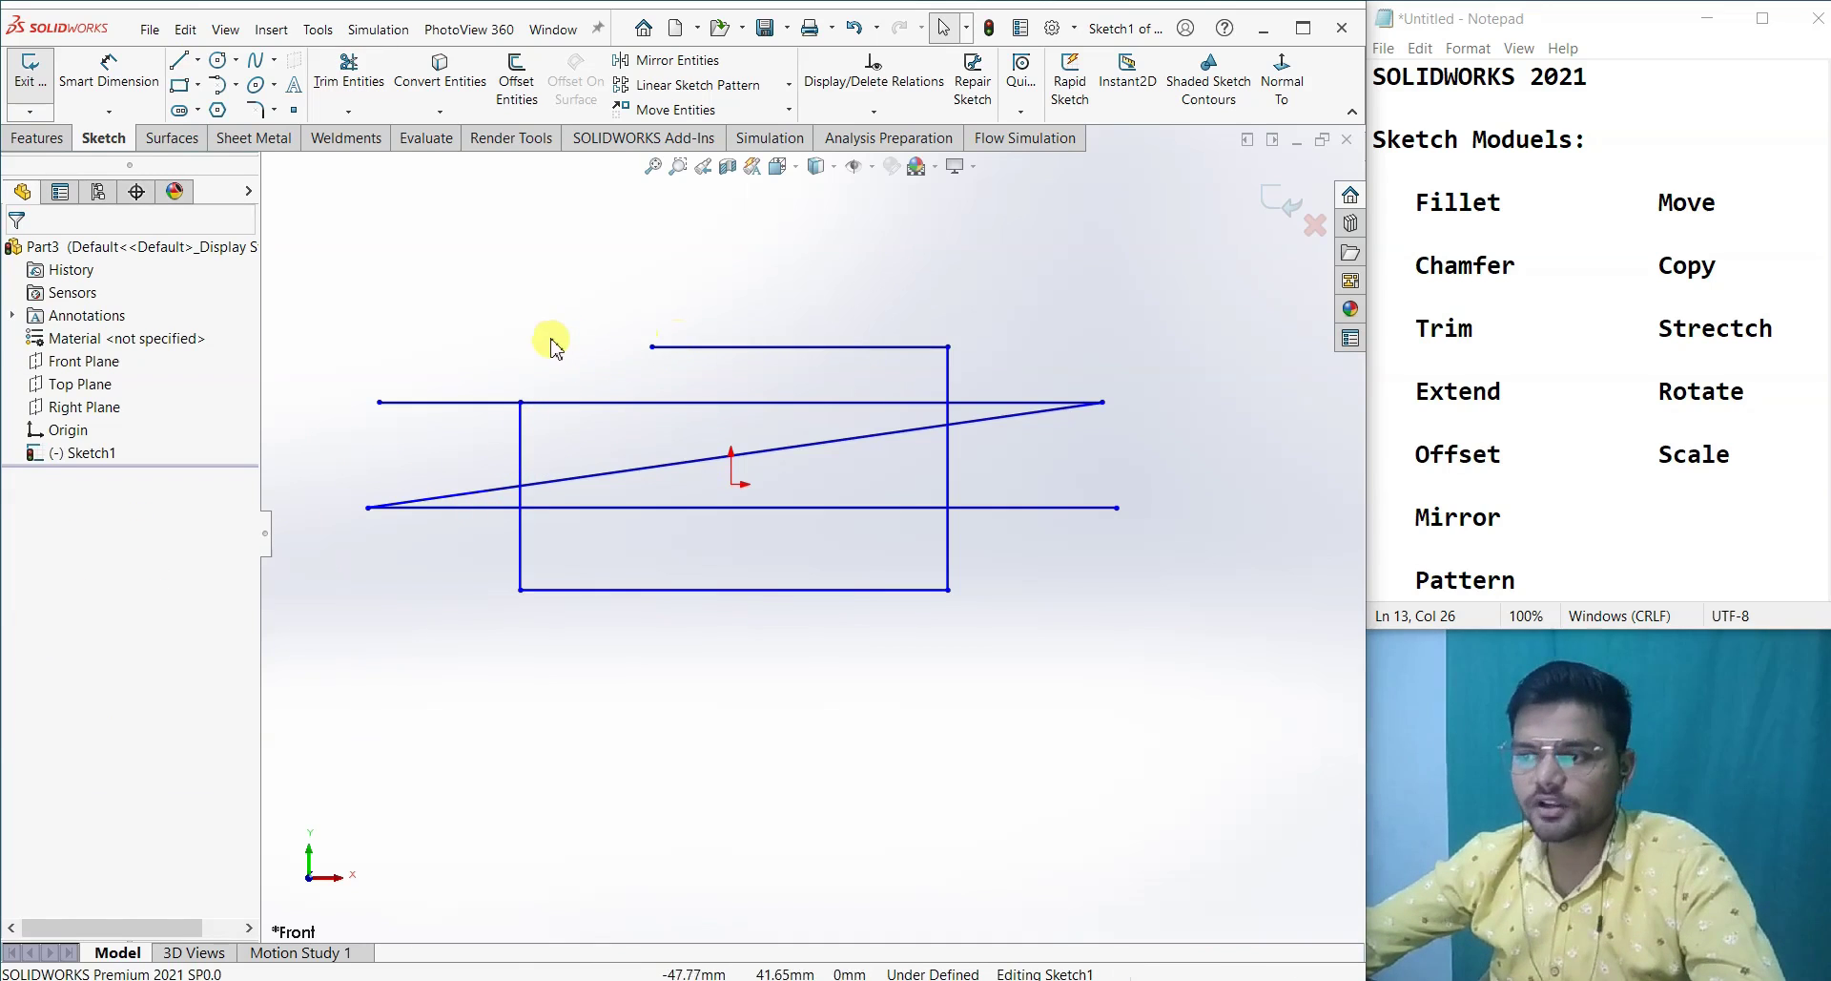
# - Corner-trim the short top line and the left vertical line into a joined corner
pyautogui.click(349, 71)
pyautogui.click(23, 444)
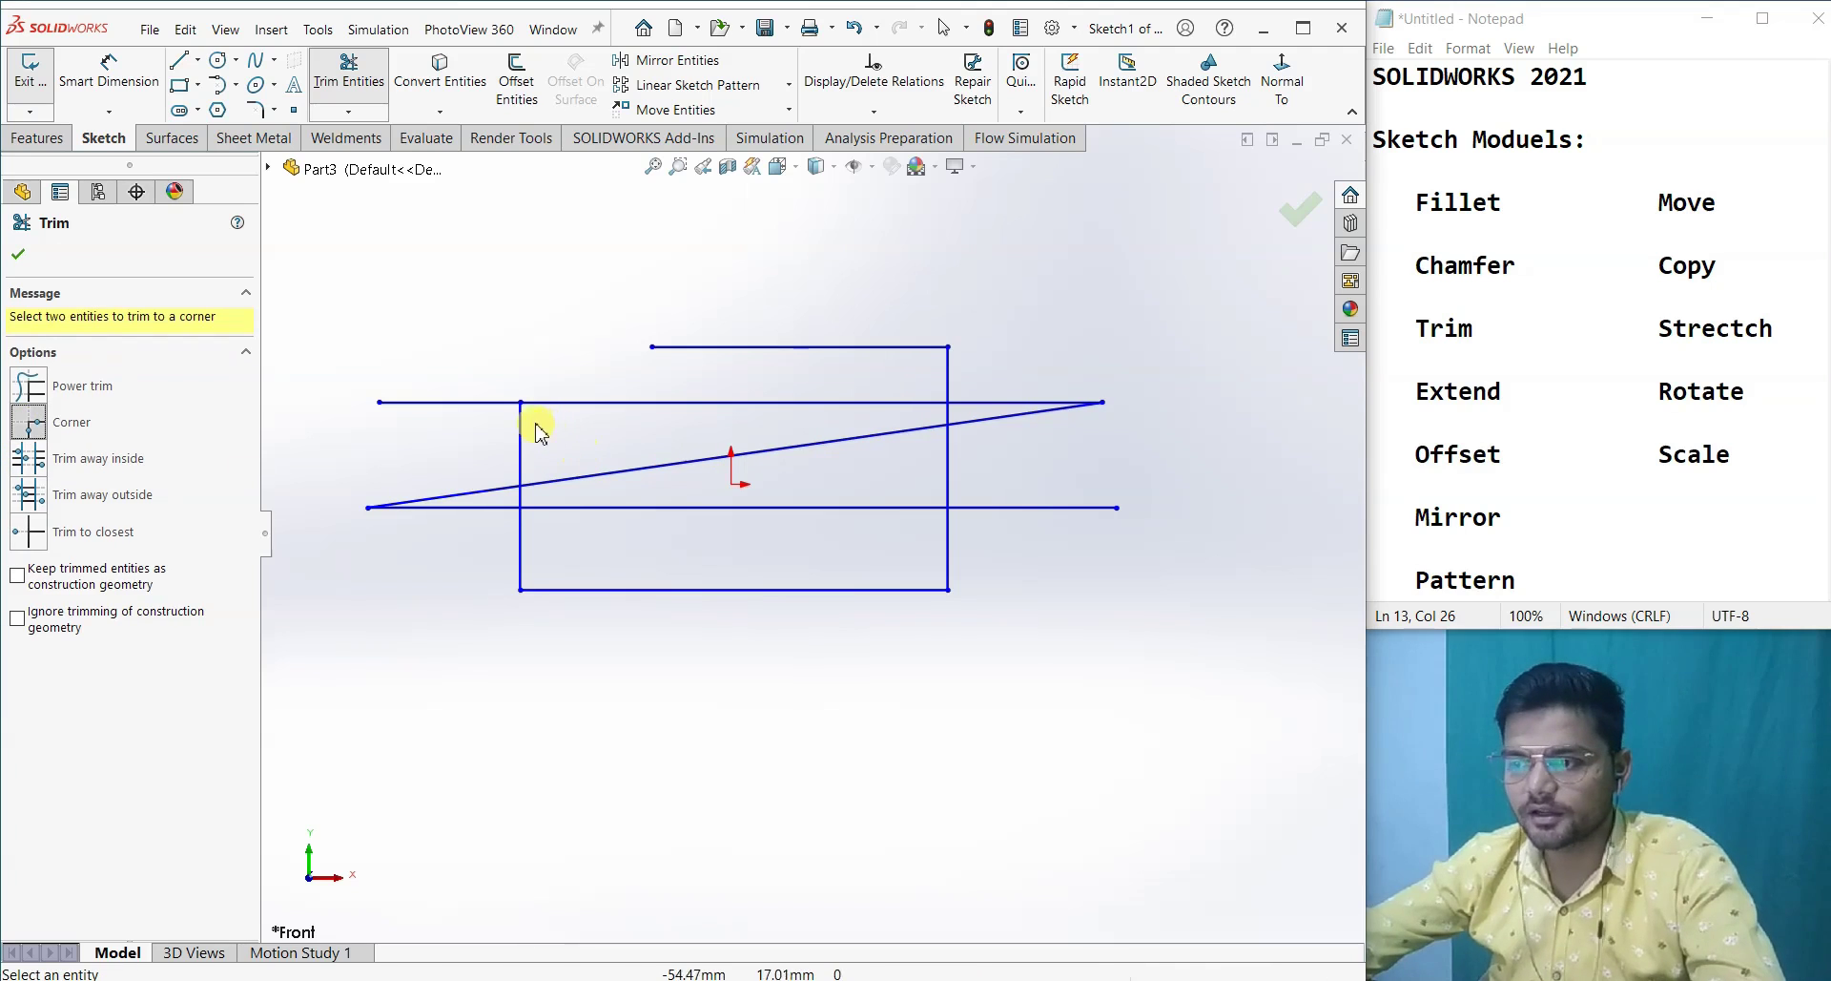
pyautogui.click(522, 422)
pyautogui.click(665, 349)
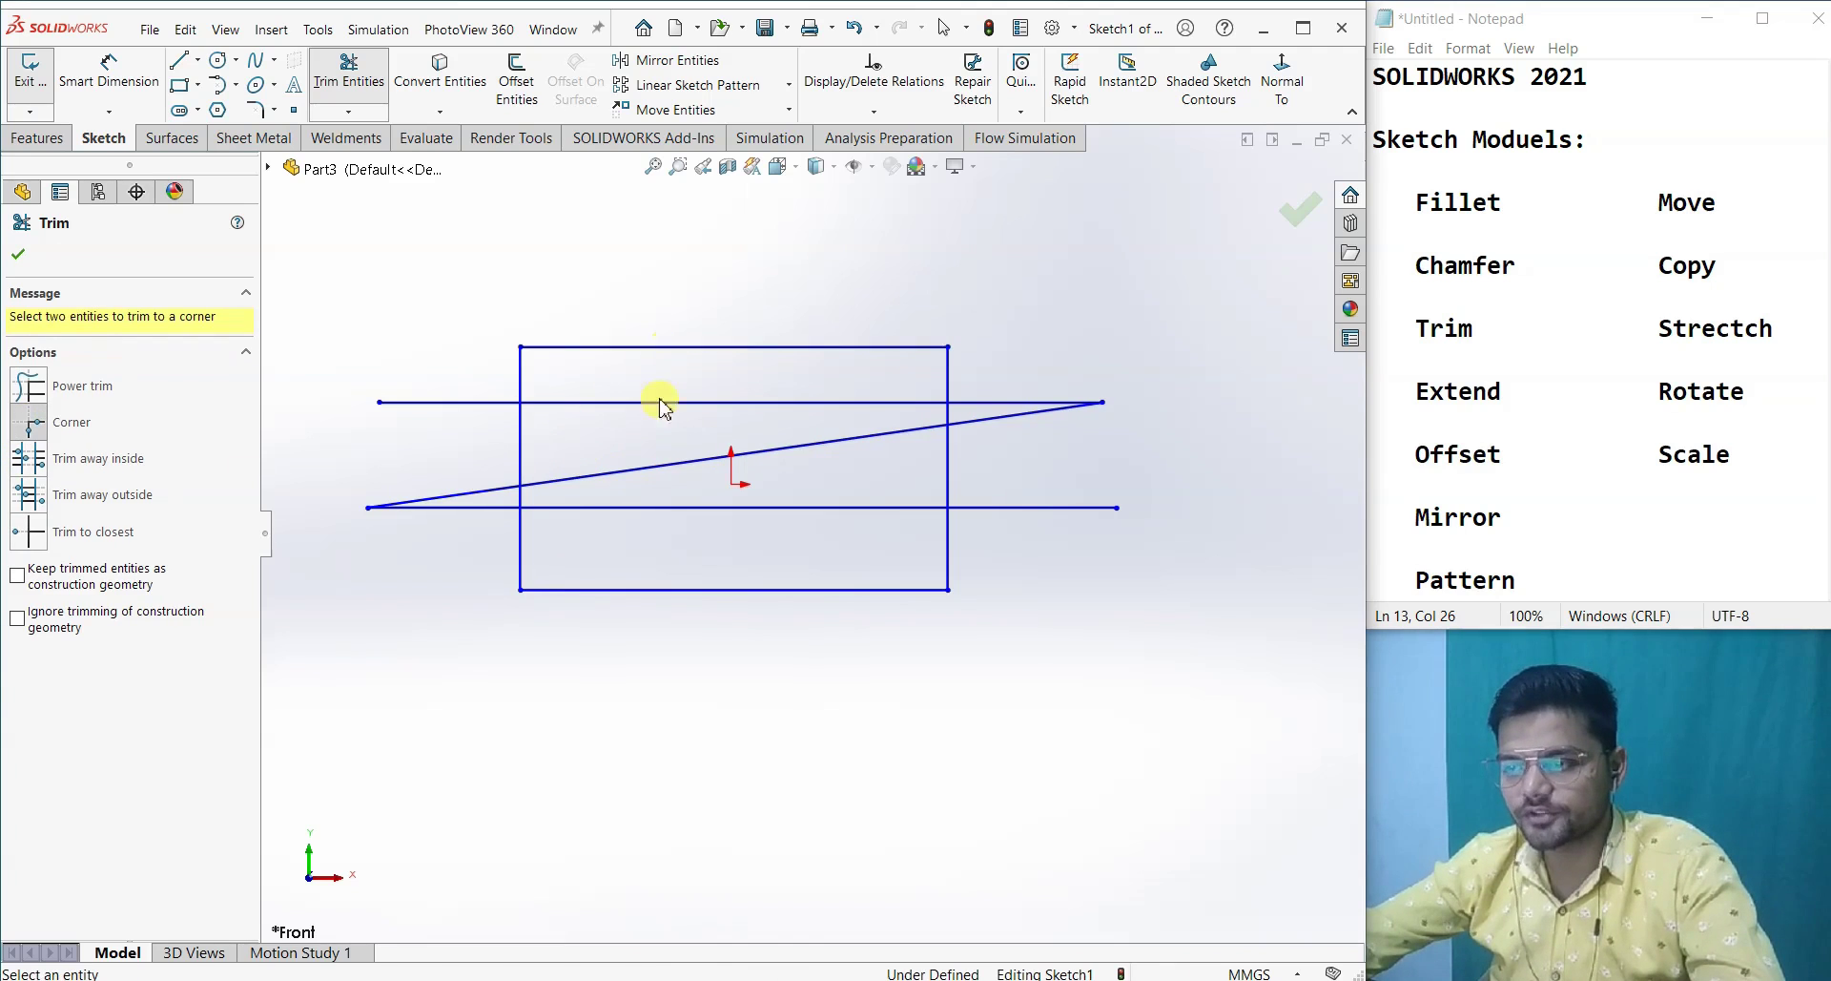
pyautogui.click(19, 253)
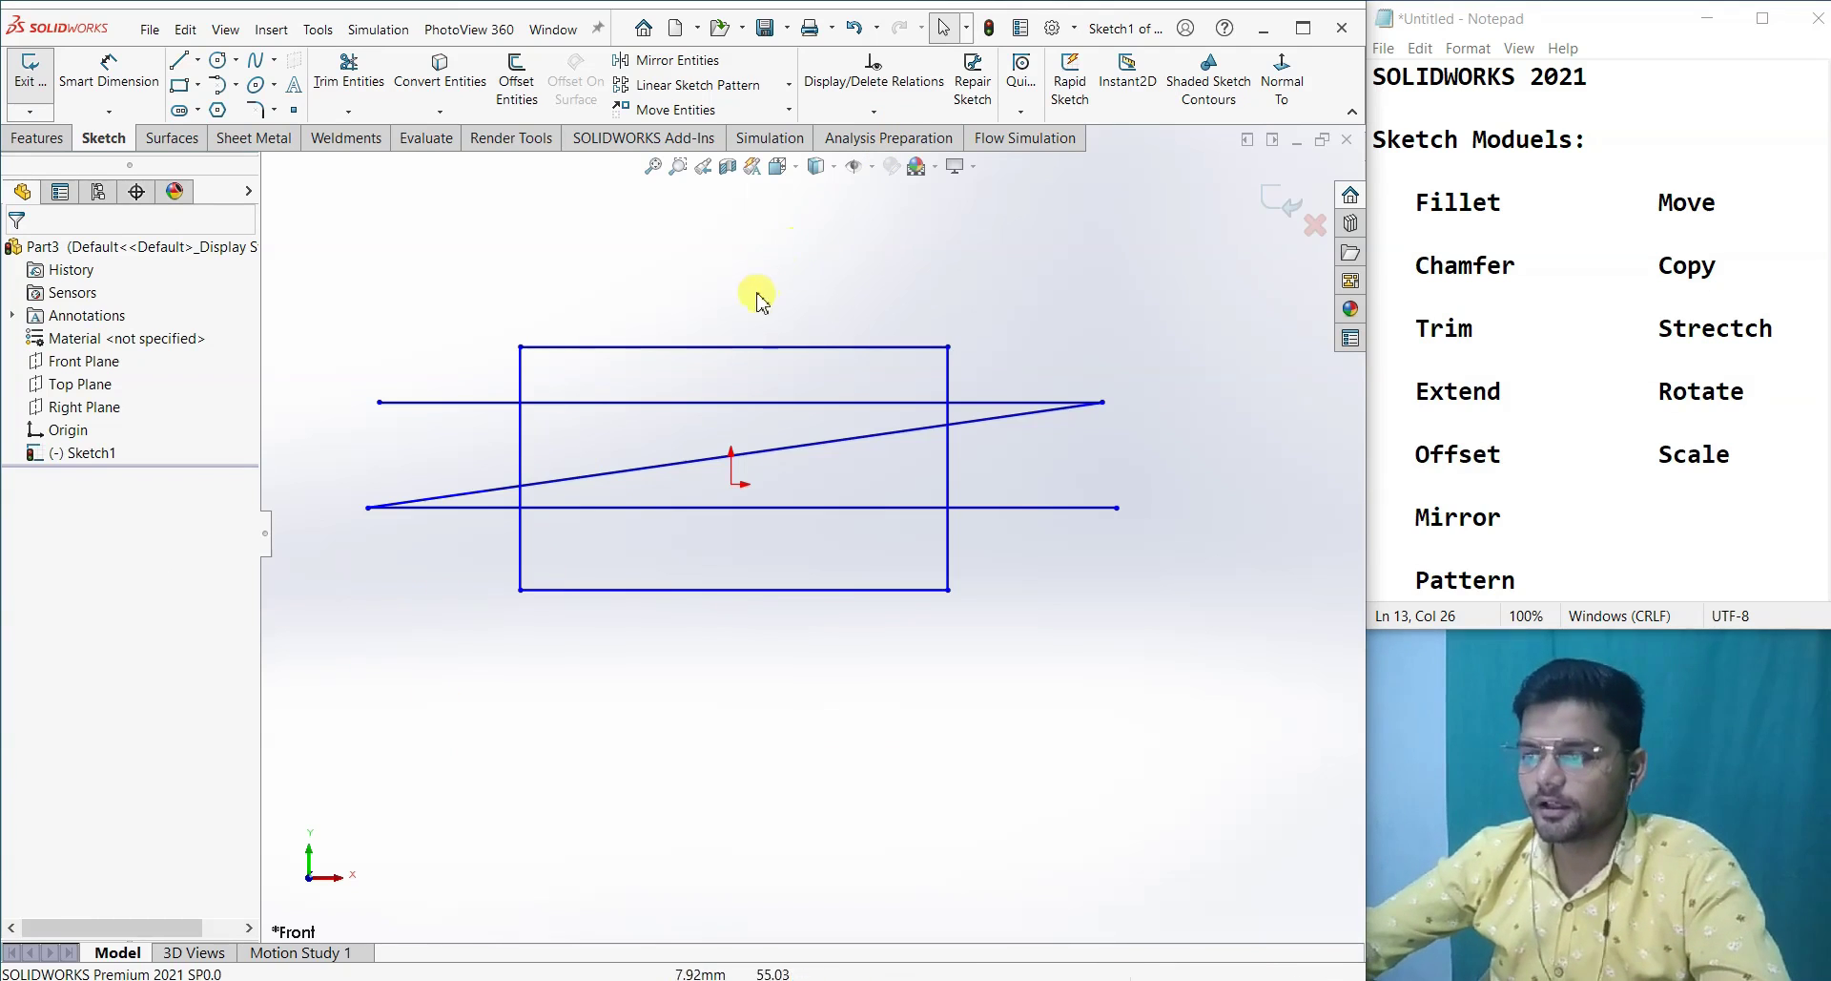
# - Delete the rectangle's bottom and top edges, leaving the two vertical lines
pyautogui.click(756, 347)
pyautogui.click(735, 591)
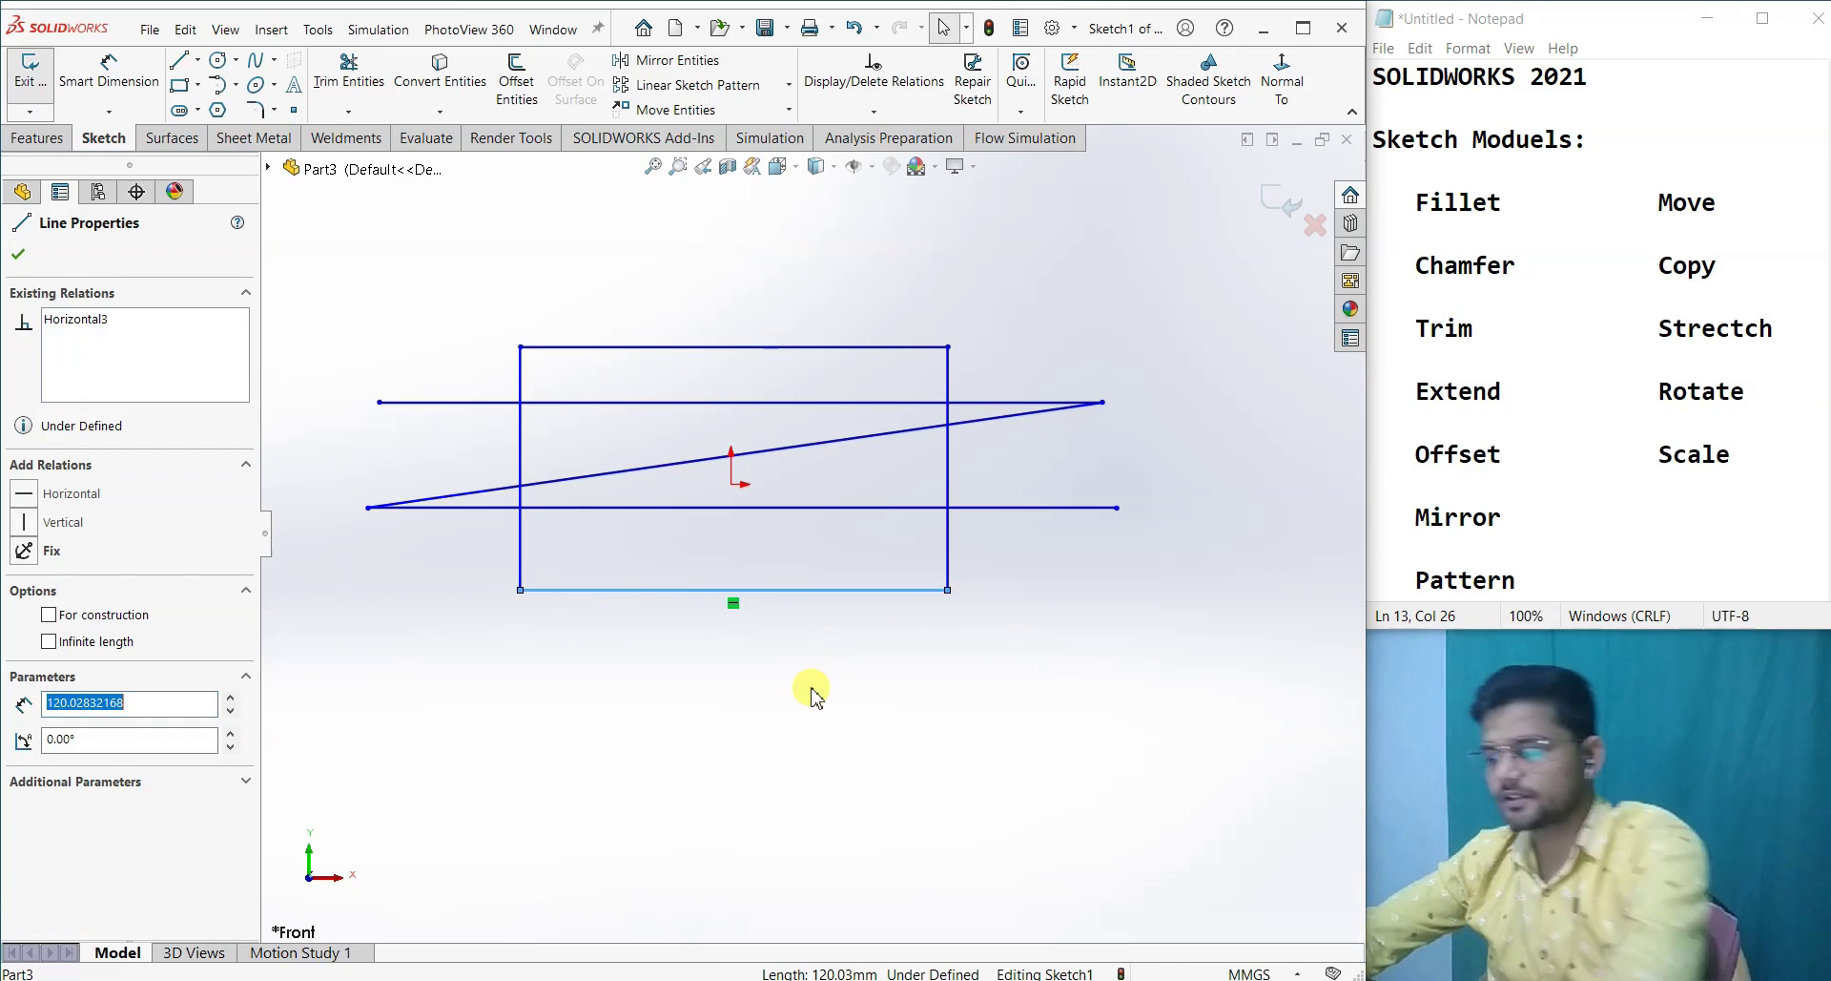
pyautogui.press('Delete')
pyautogui.click(707, 347)
pyautogui.press('Delete')
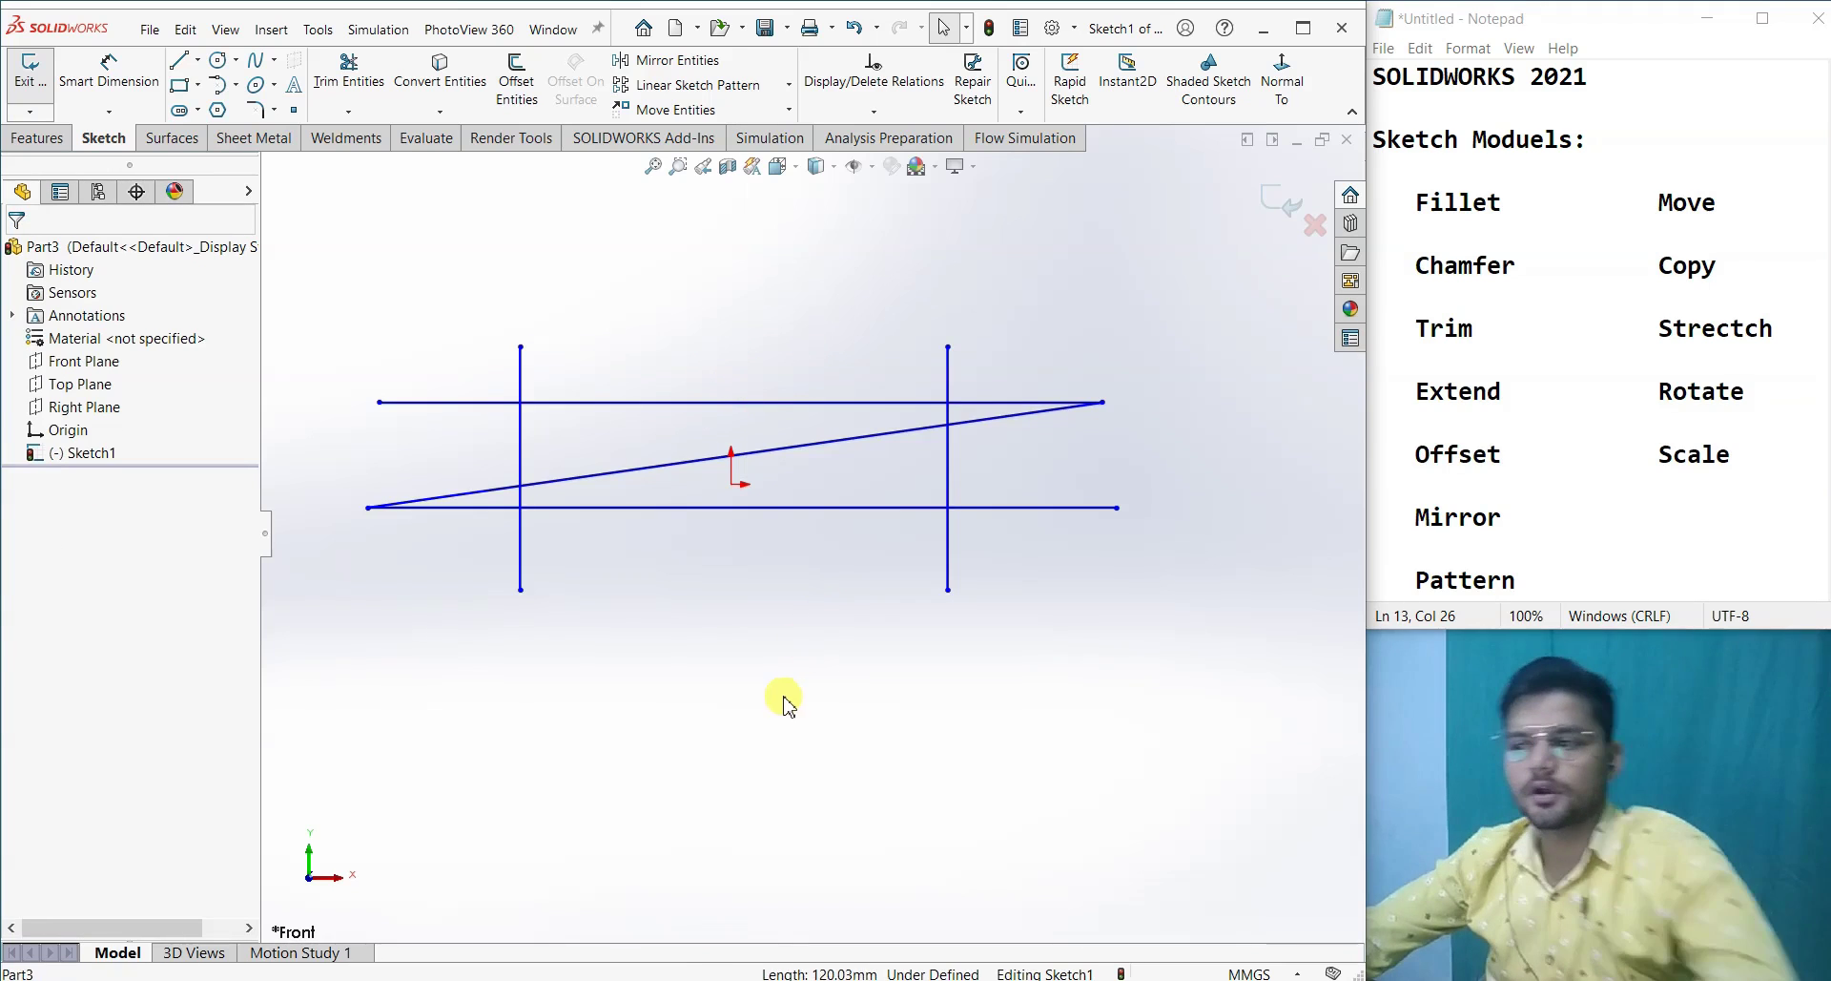
pyautogui.click(349, 76)
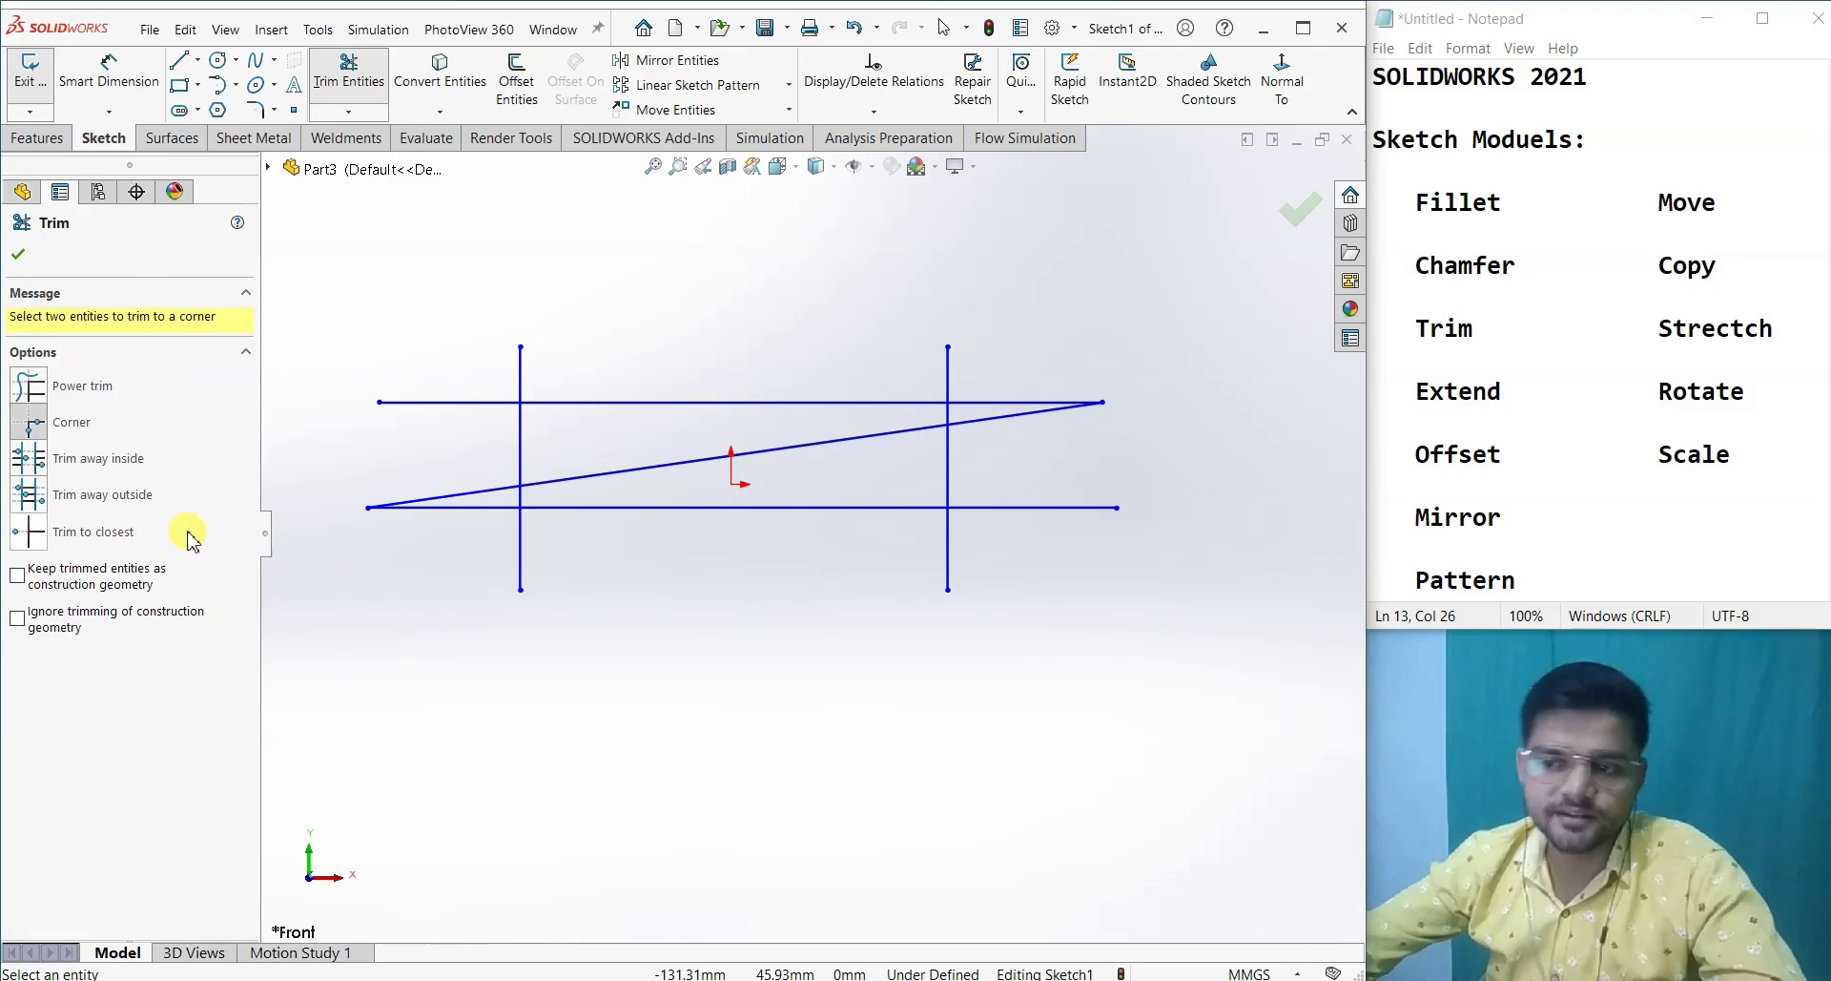
# - Trim away the crossing lines' ends outside the two vertical lines, then undo that trim
pyautogui.click(29, 499)
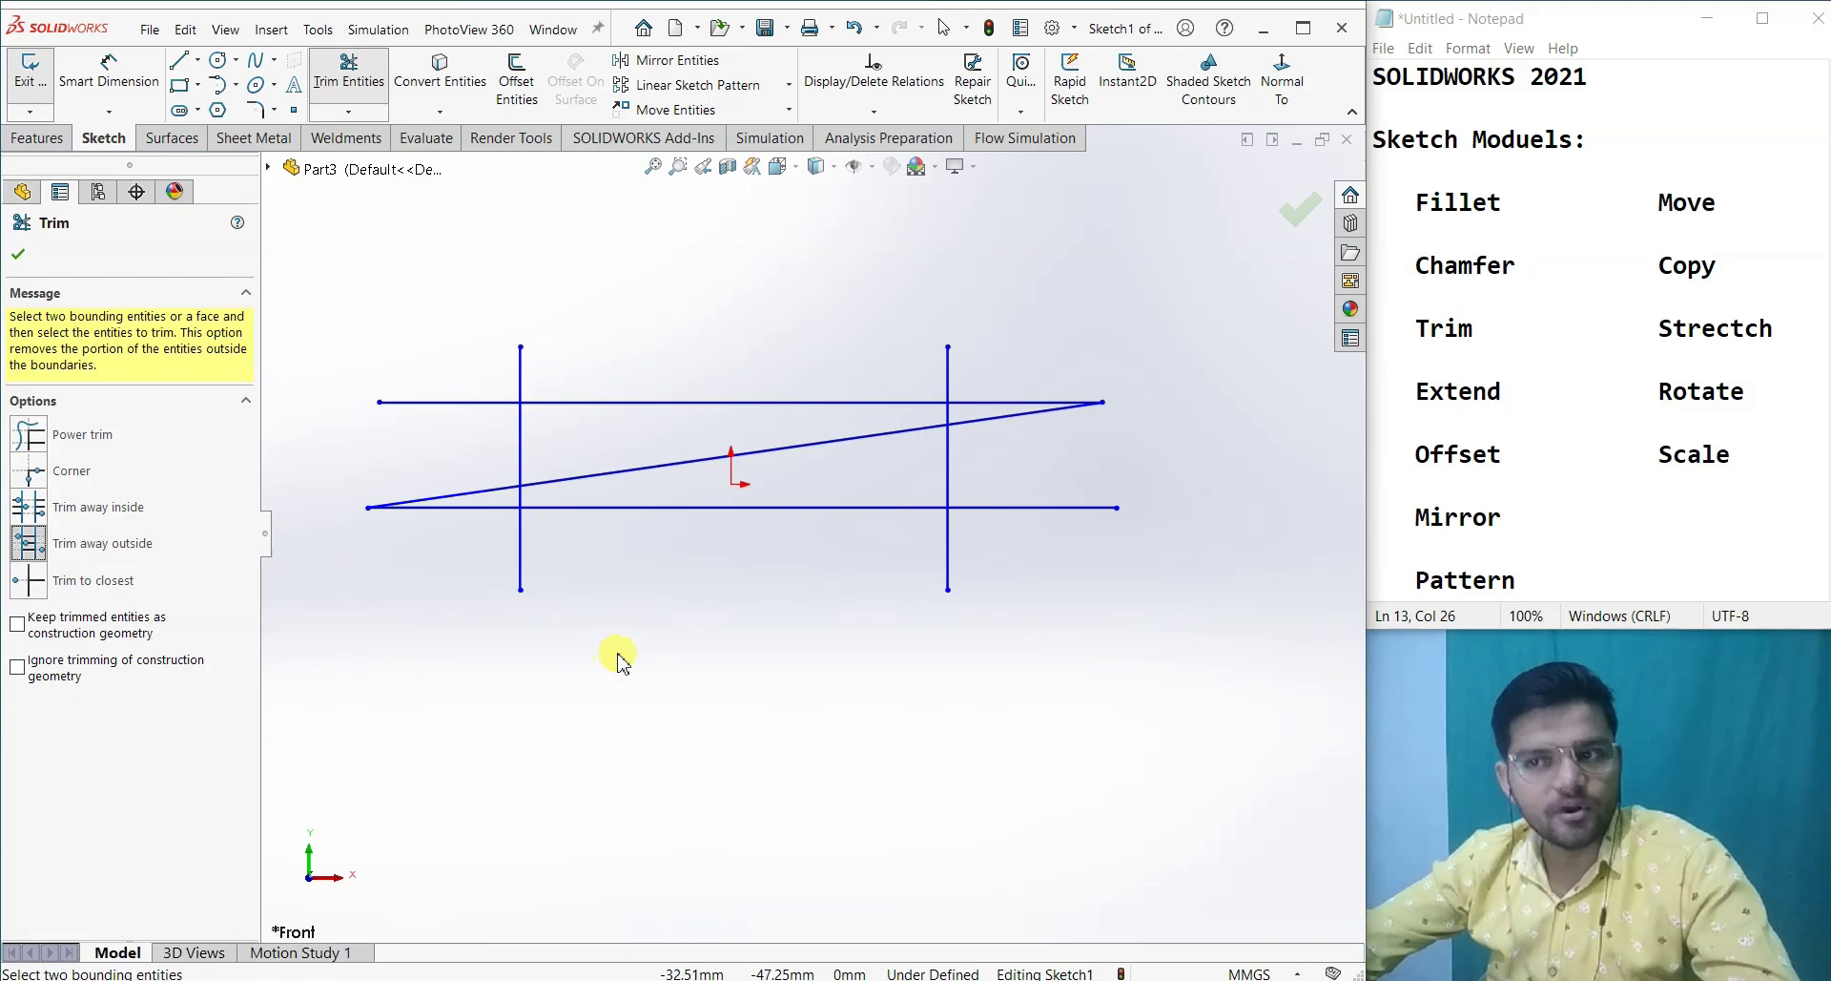
pyautogui.click(521, 447)
pyautogui.click(949, 460)
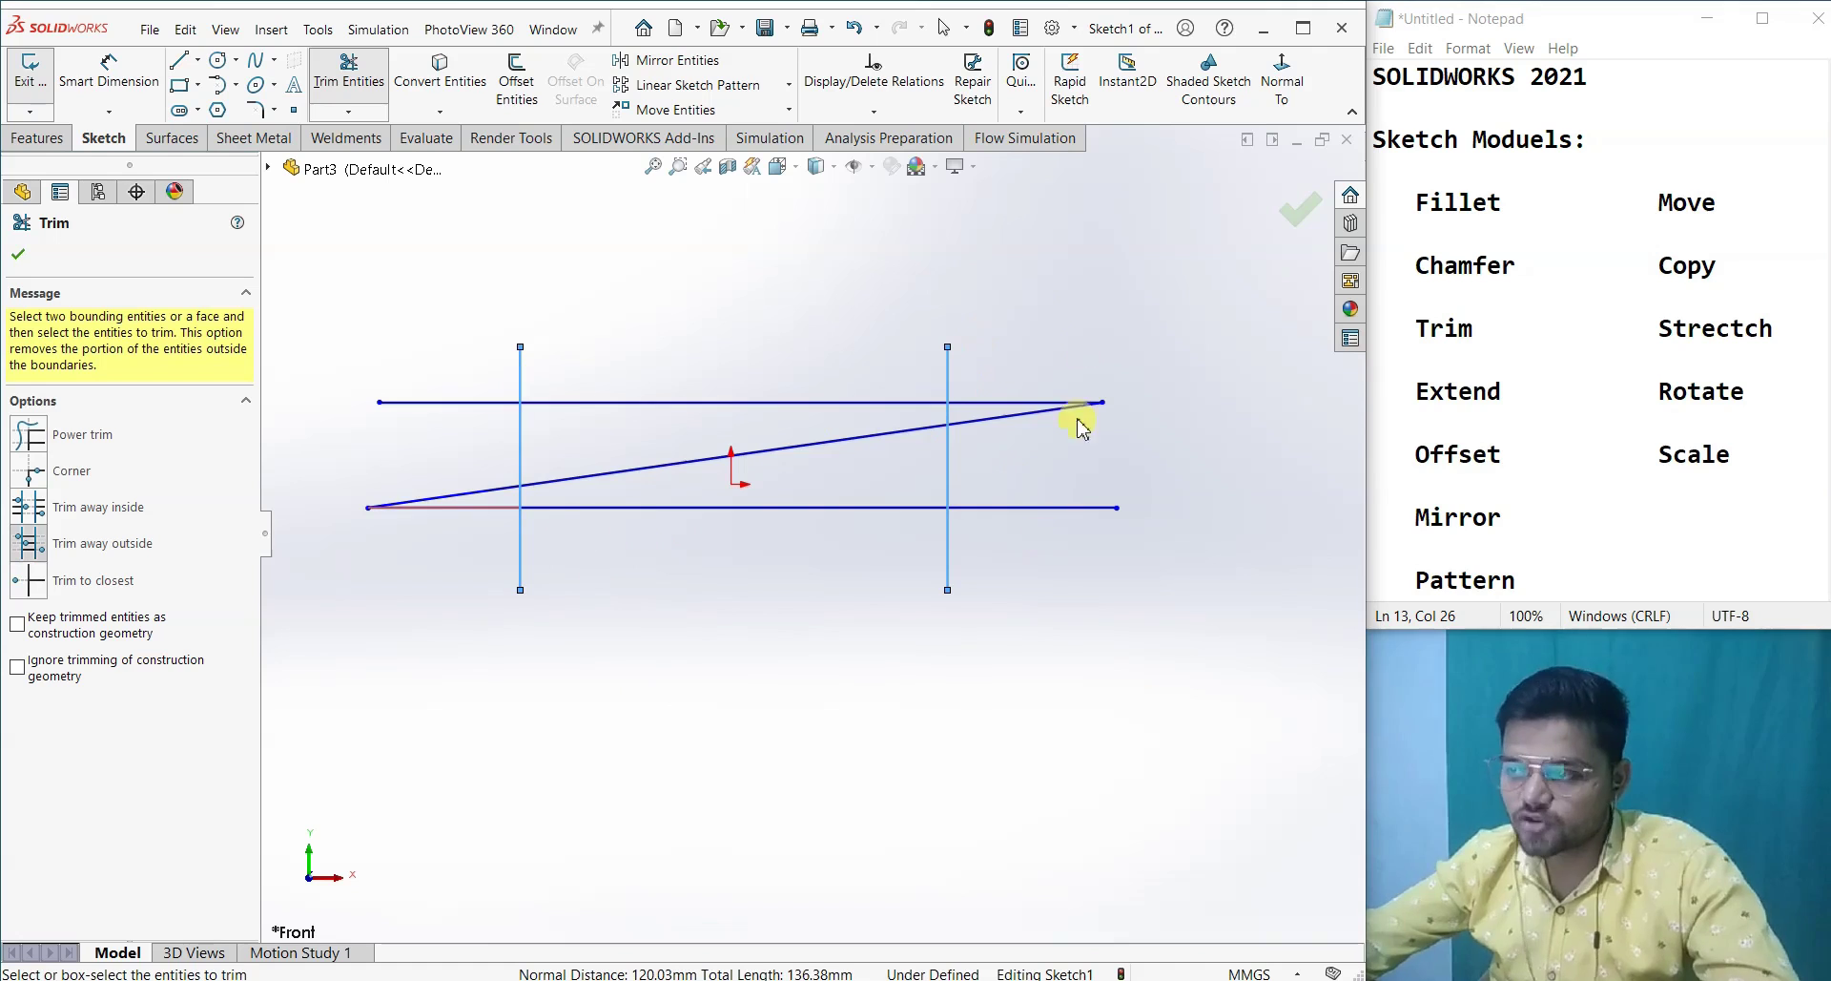
pyautogui.click(478, 404)
pyautogui.click(483, 489)
pyautogui.click(494, 507)
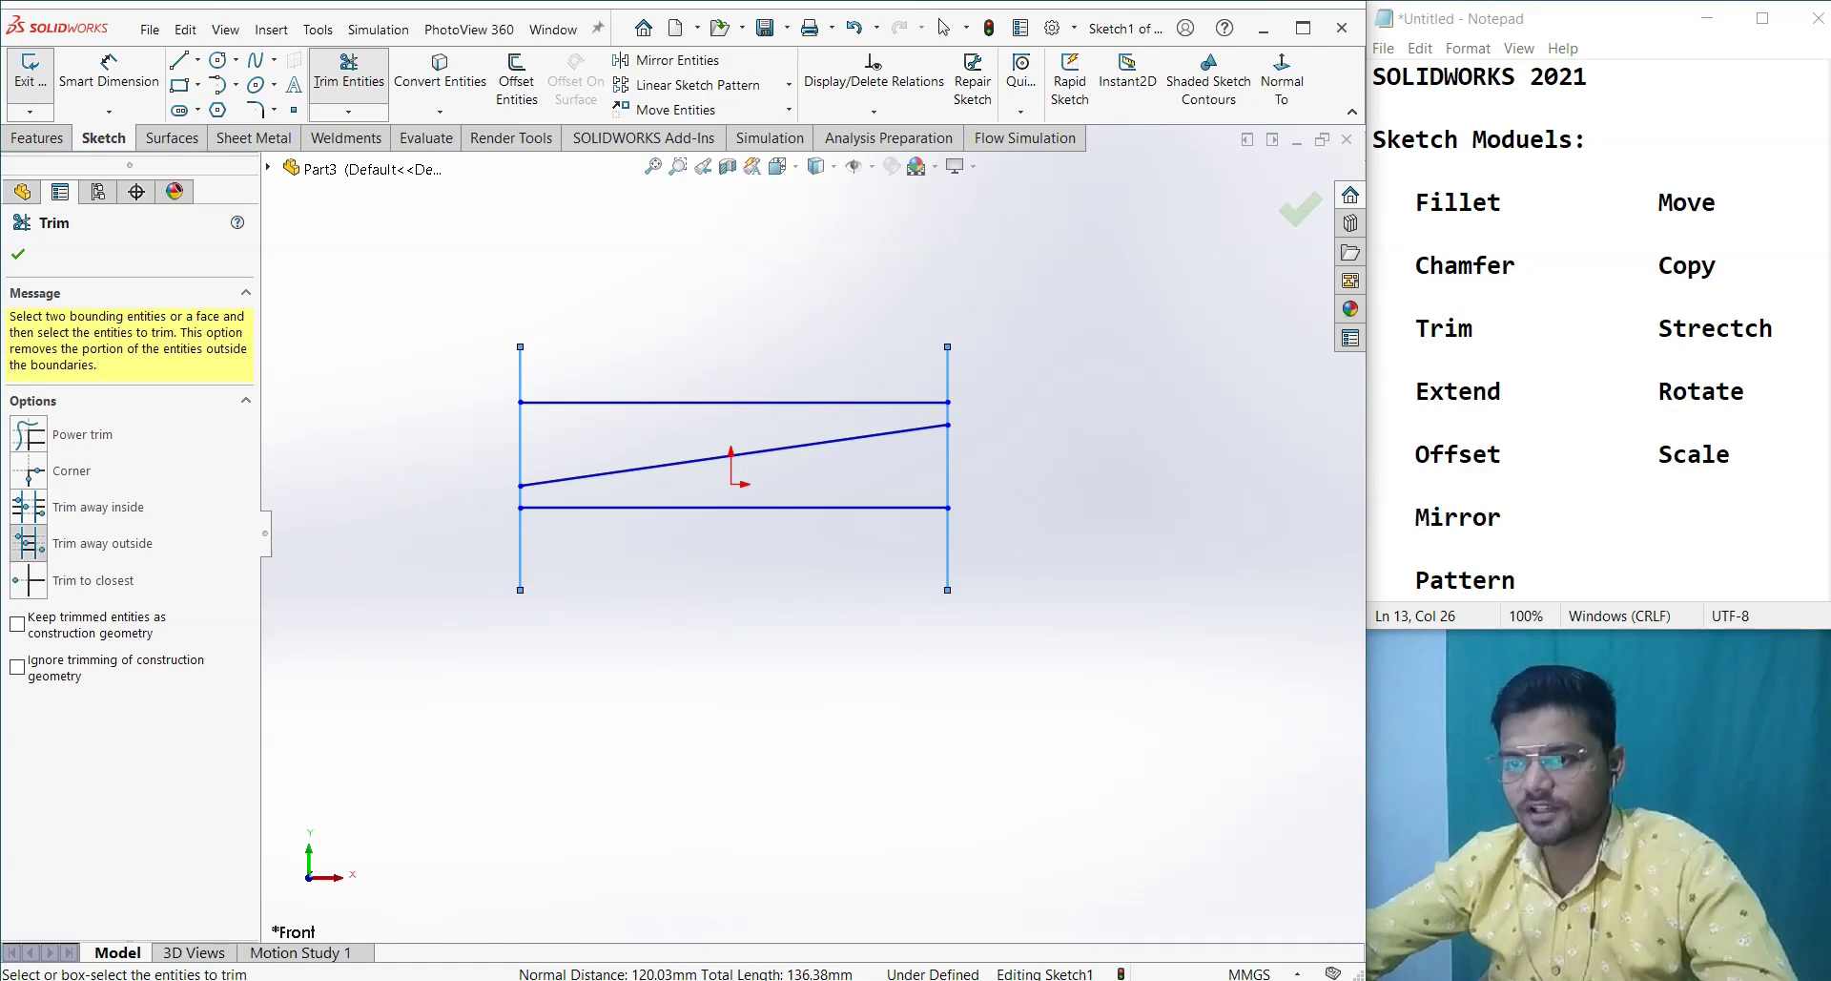
pyautogui.click(17, 262)
pyautogui.hotkey('ctrl', 'z')
pyautogui.hotkey('ctrl', 'z')
pyautogui.hotkey('ctrl', 'z')
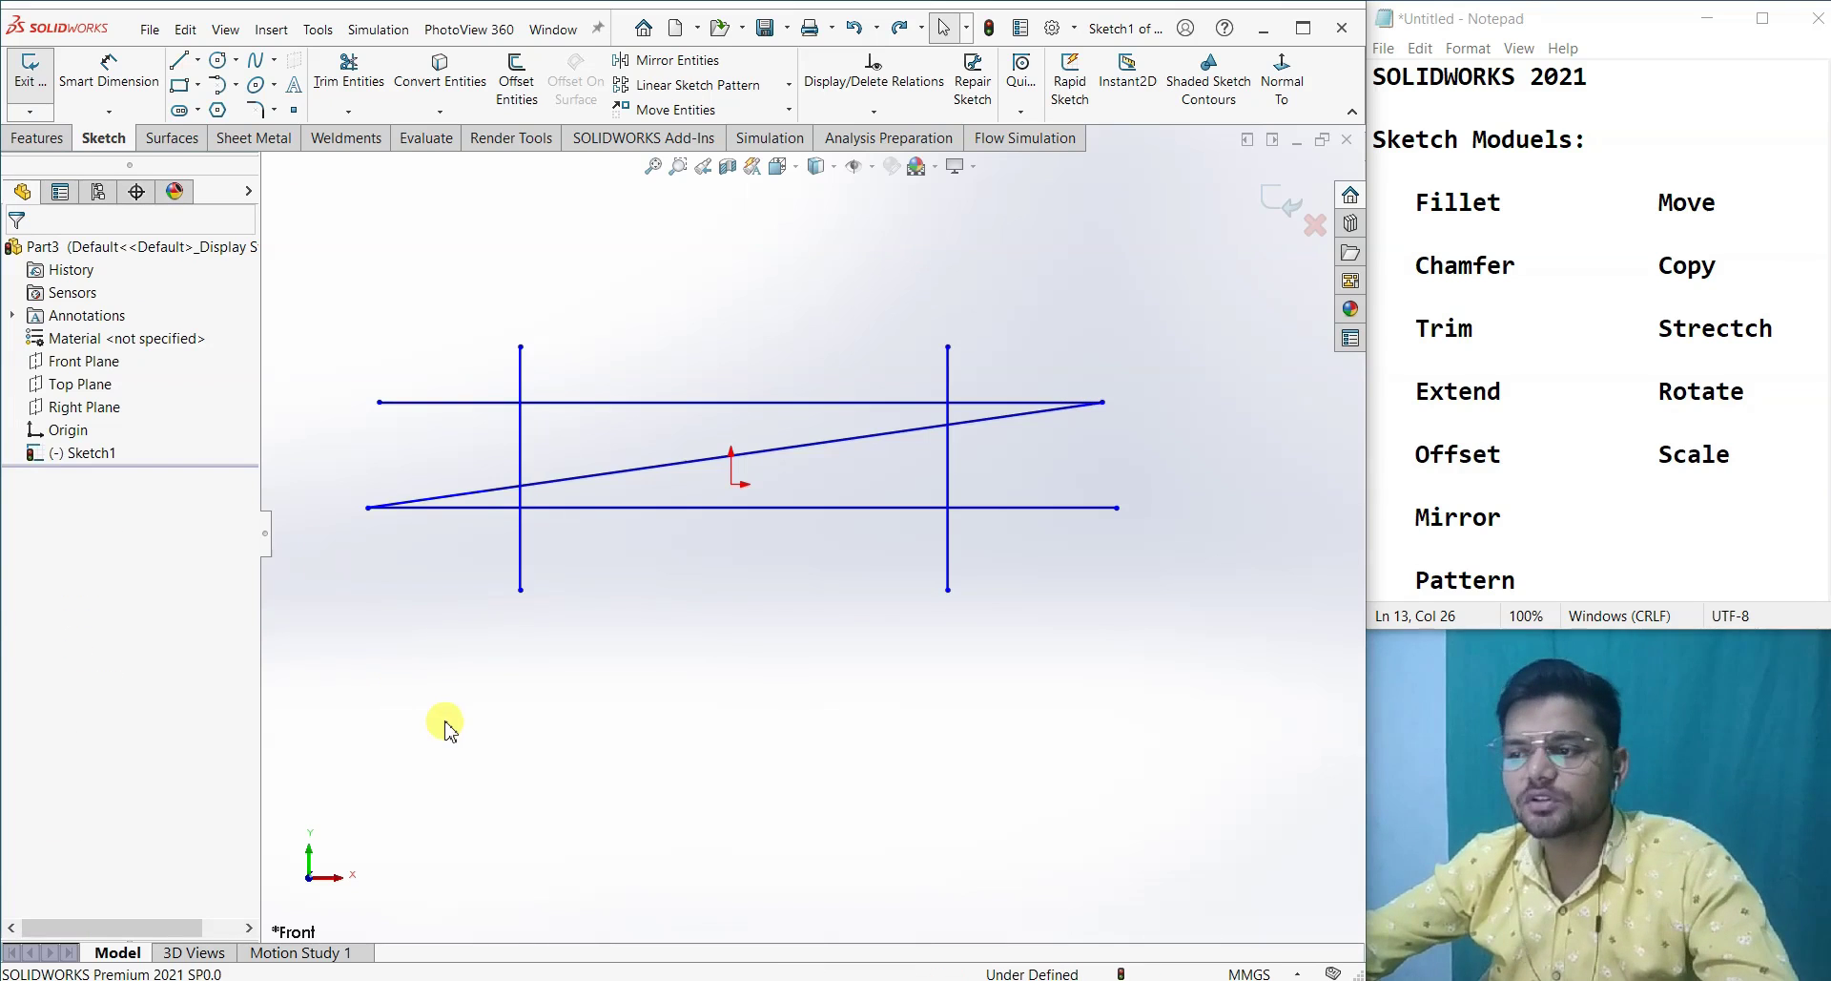
pyautogui.click(348, 71)
# - Trim away the top, slanted and bottom lines' segments between the two vertical lines
pyautogui.click(520, 429)
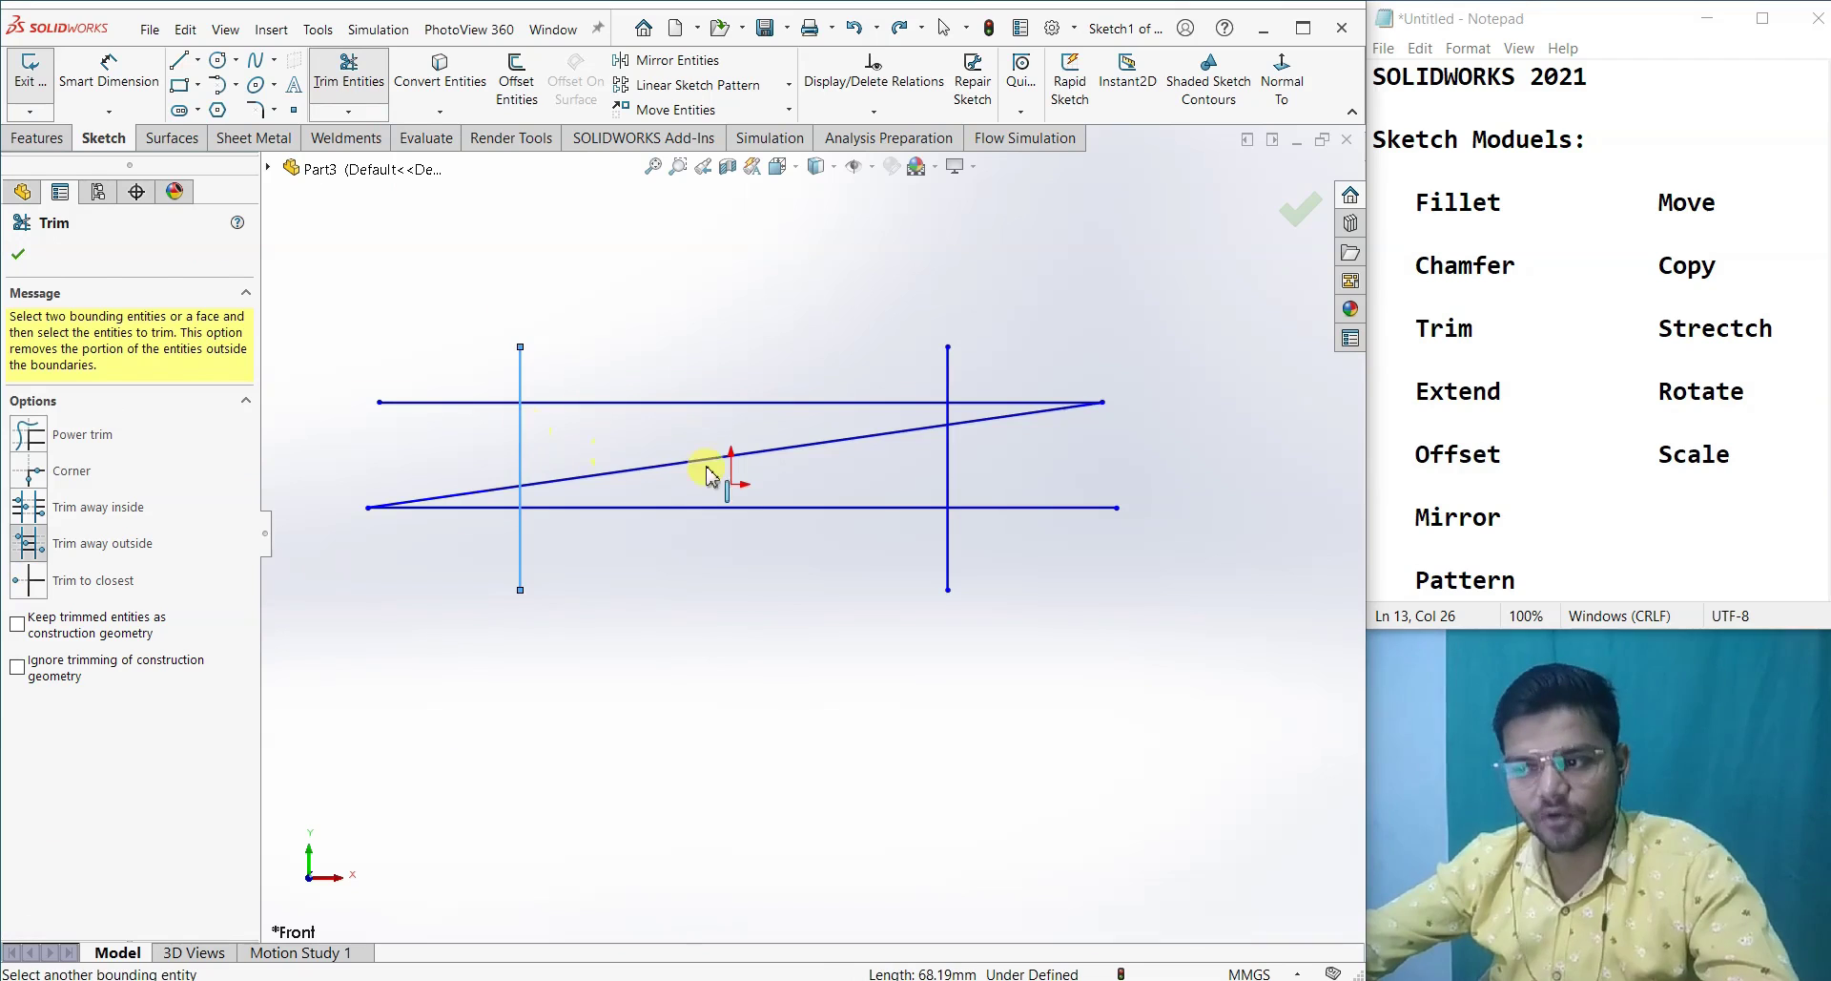
pyautogui.click(949, 462)
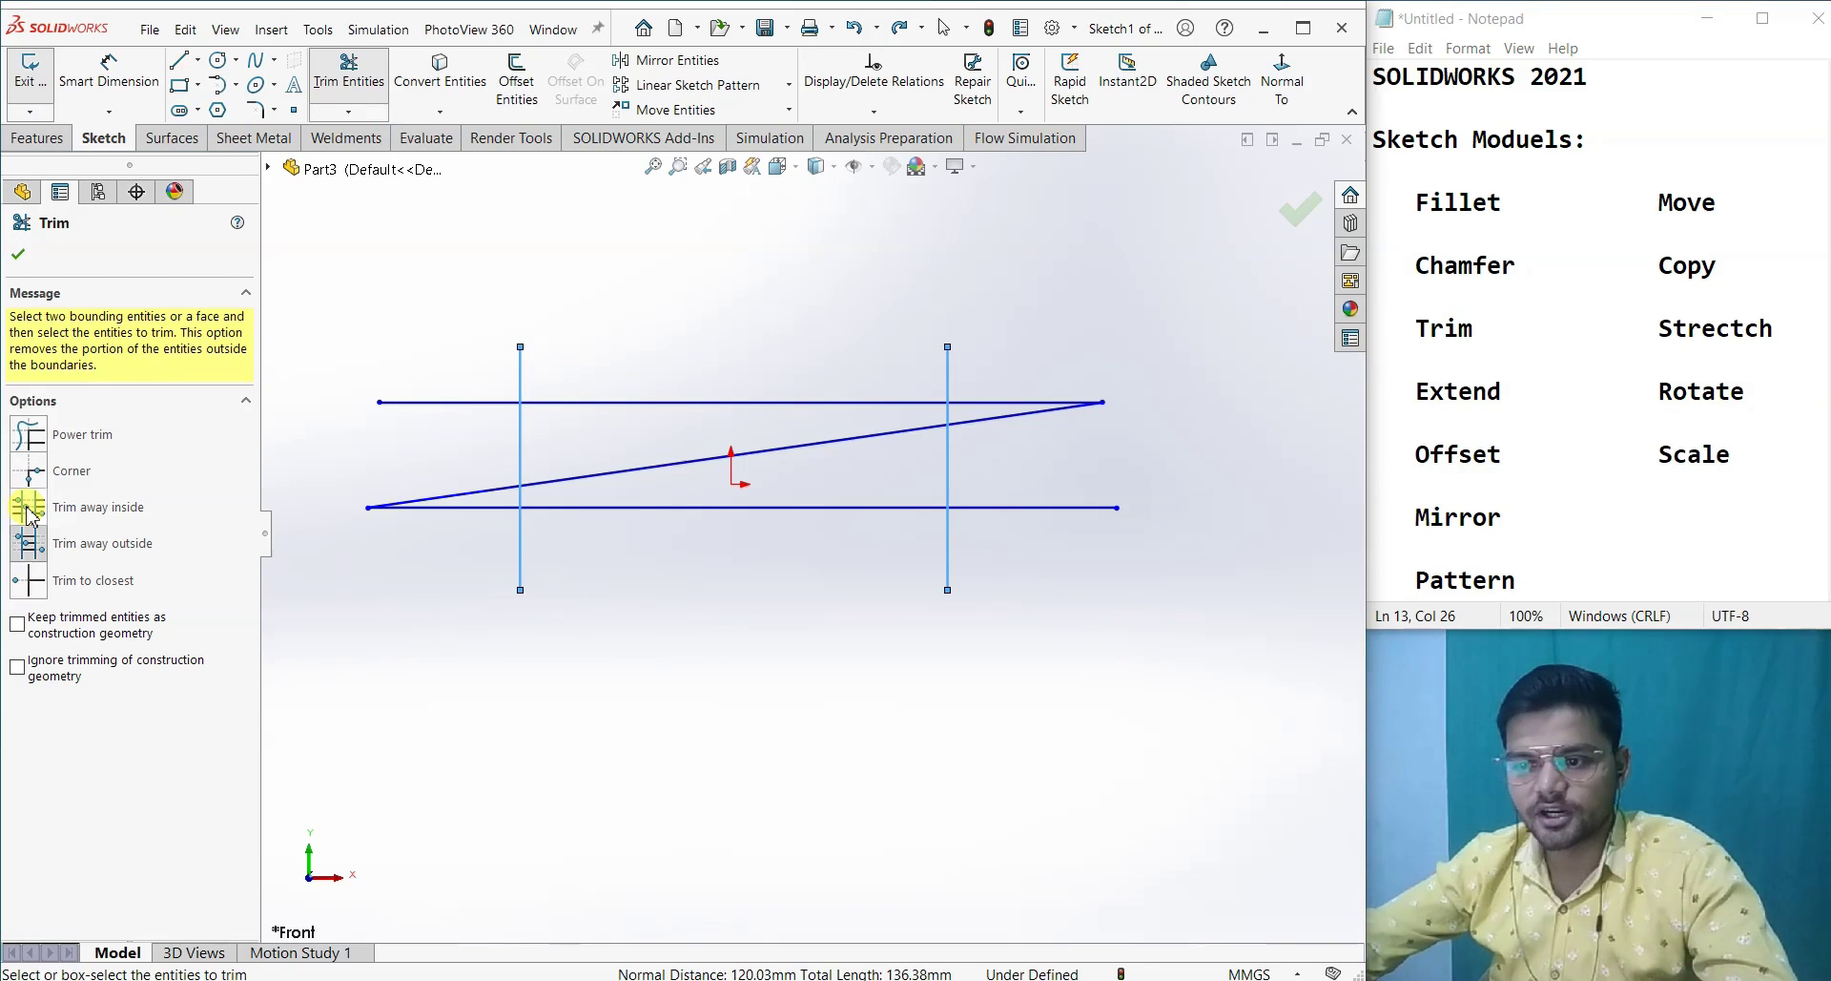
pyautogui.click(625, 402)
pyautogui.click(641, 467)
pyautogui.click(643, 508)
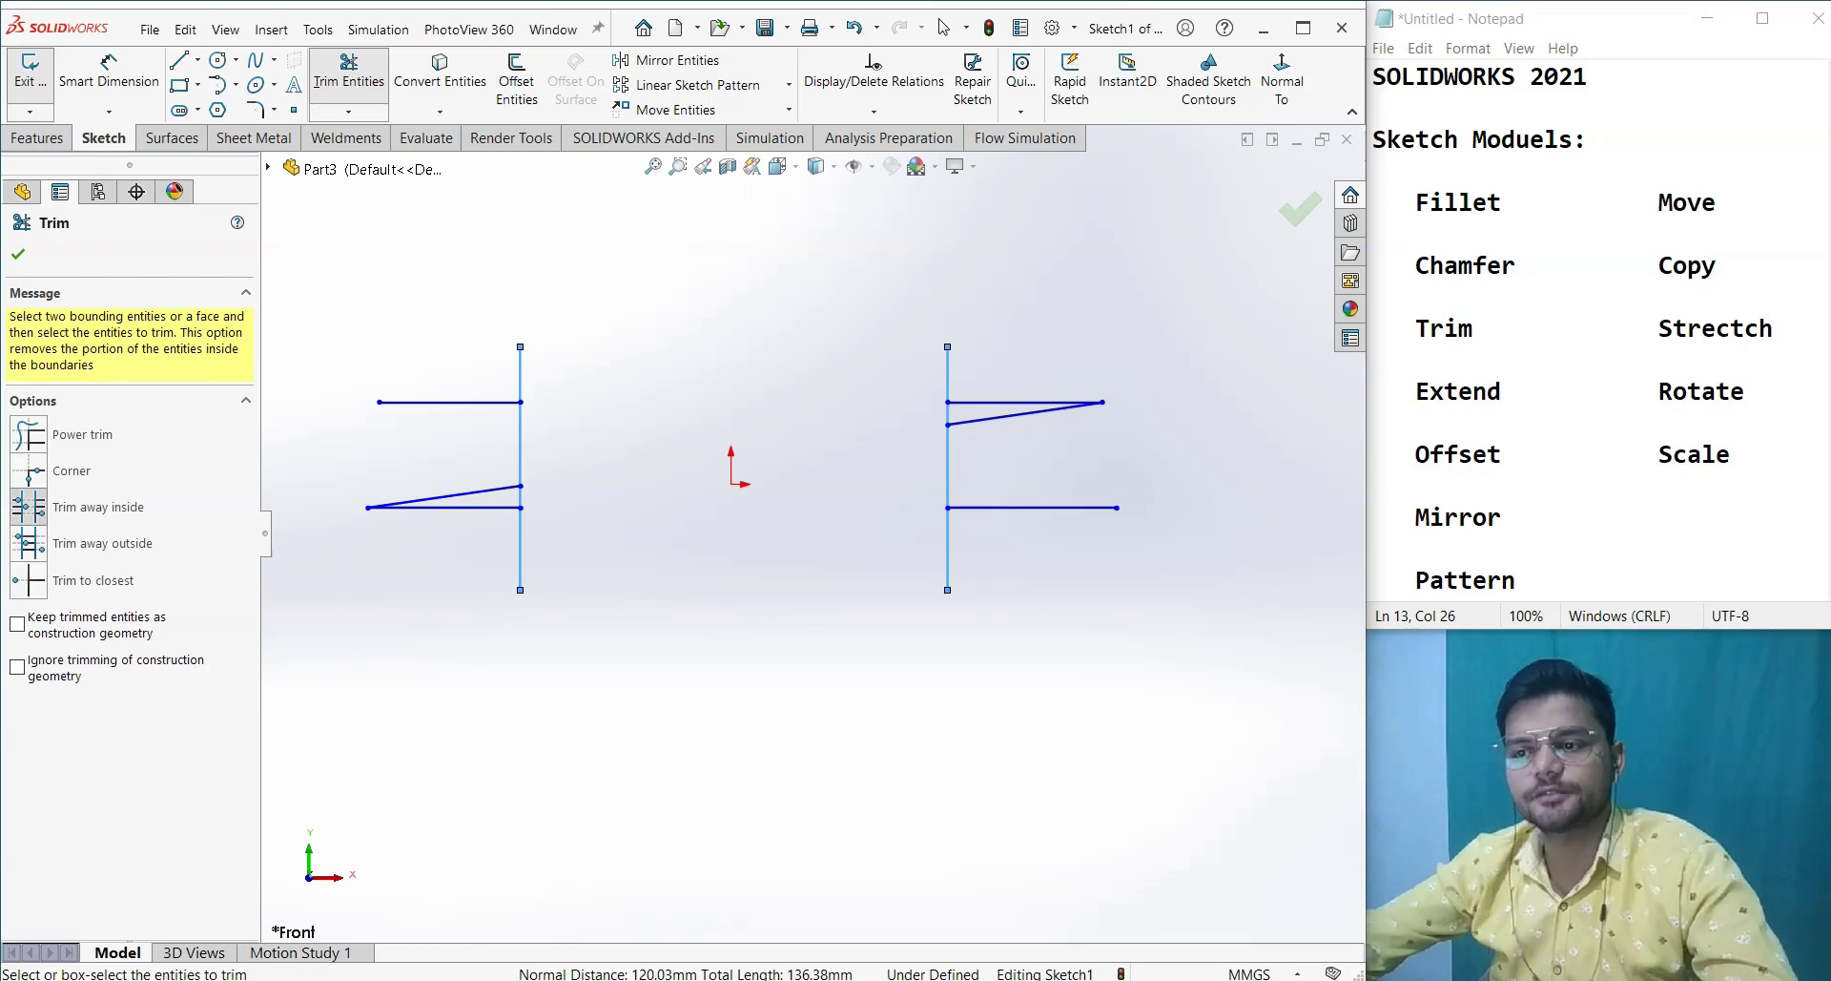
pyautogui.click(19, 255)
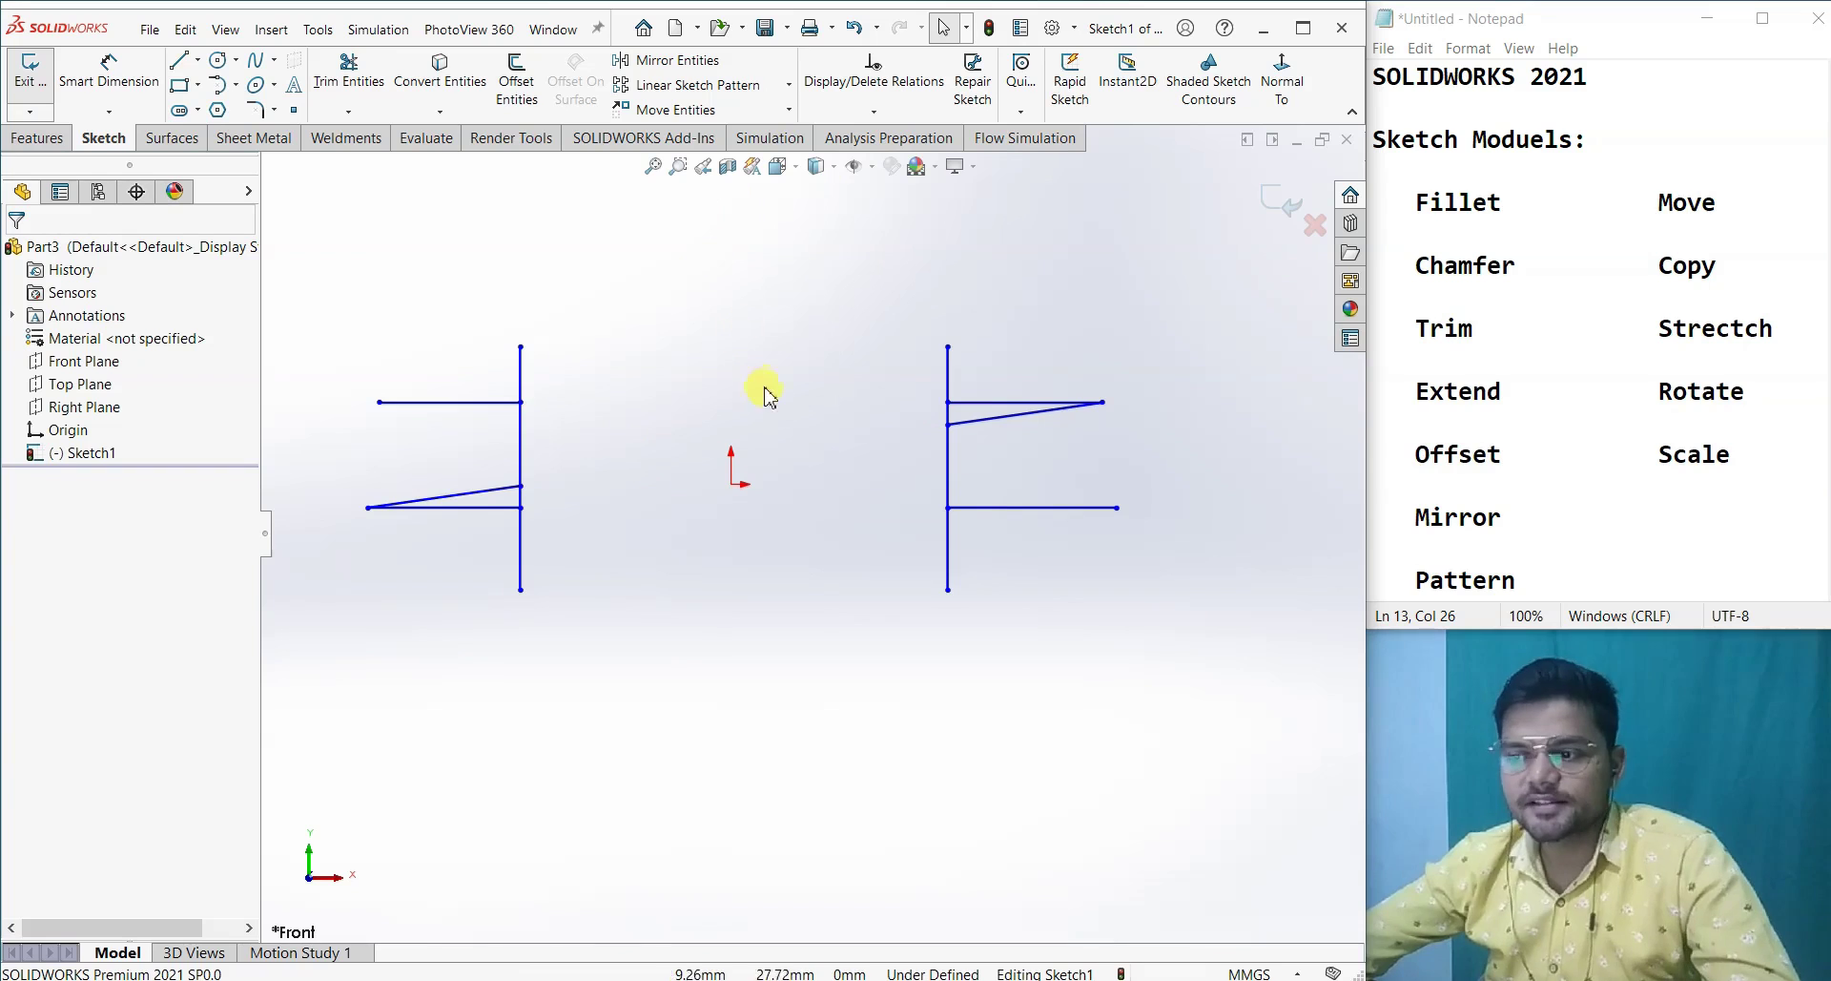
pyautogui.click(348, 72)
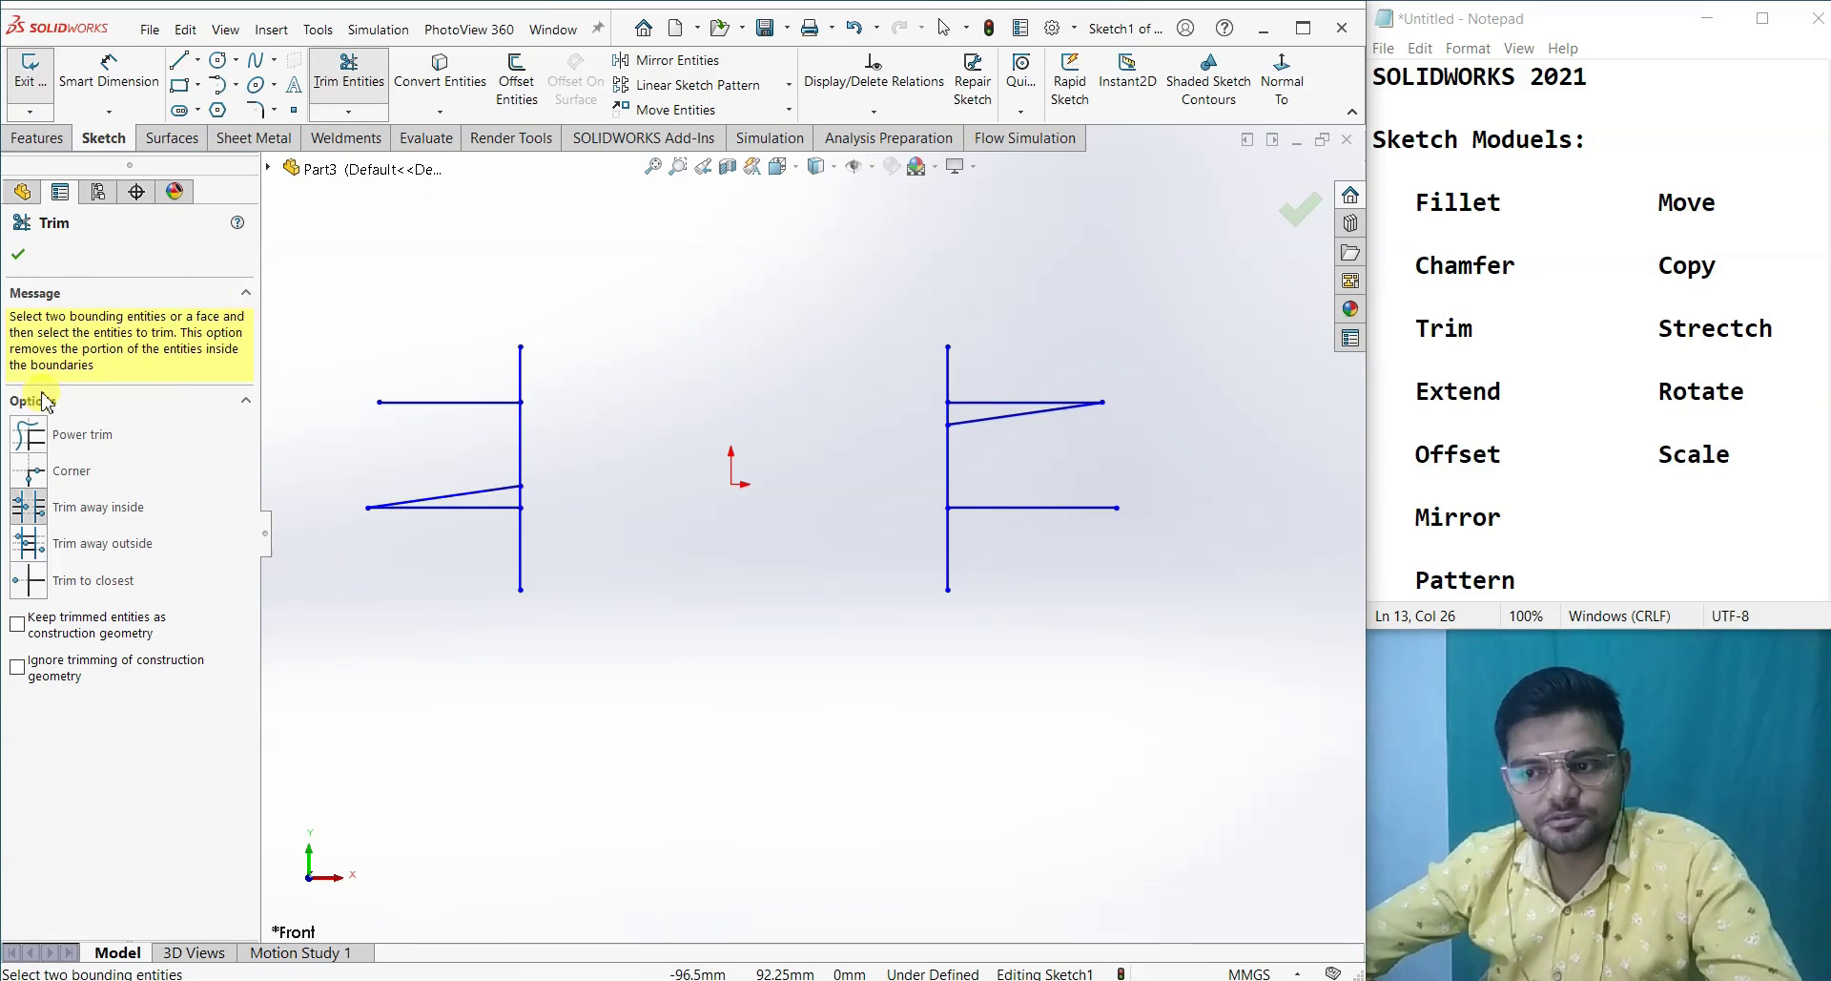
pyautogui.click(17, 254)
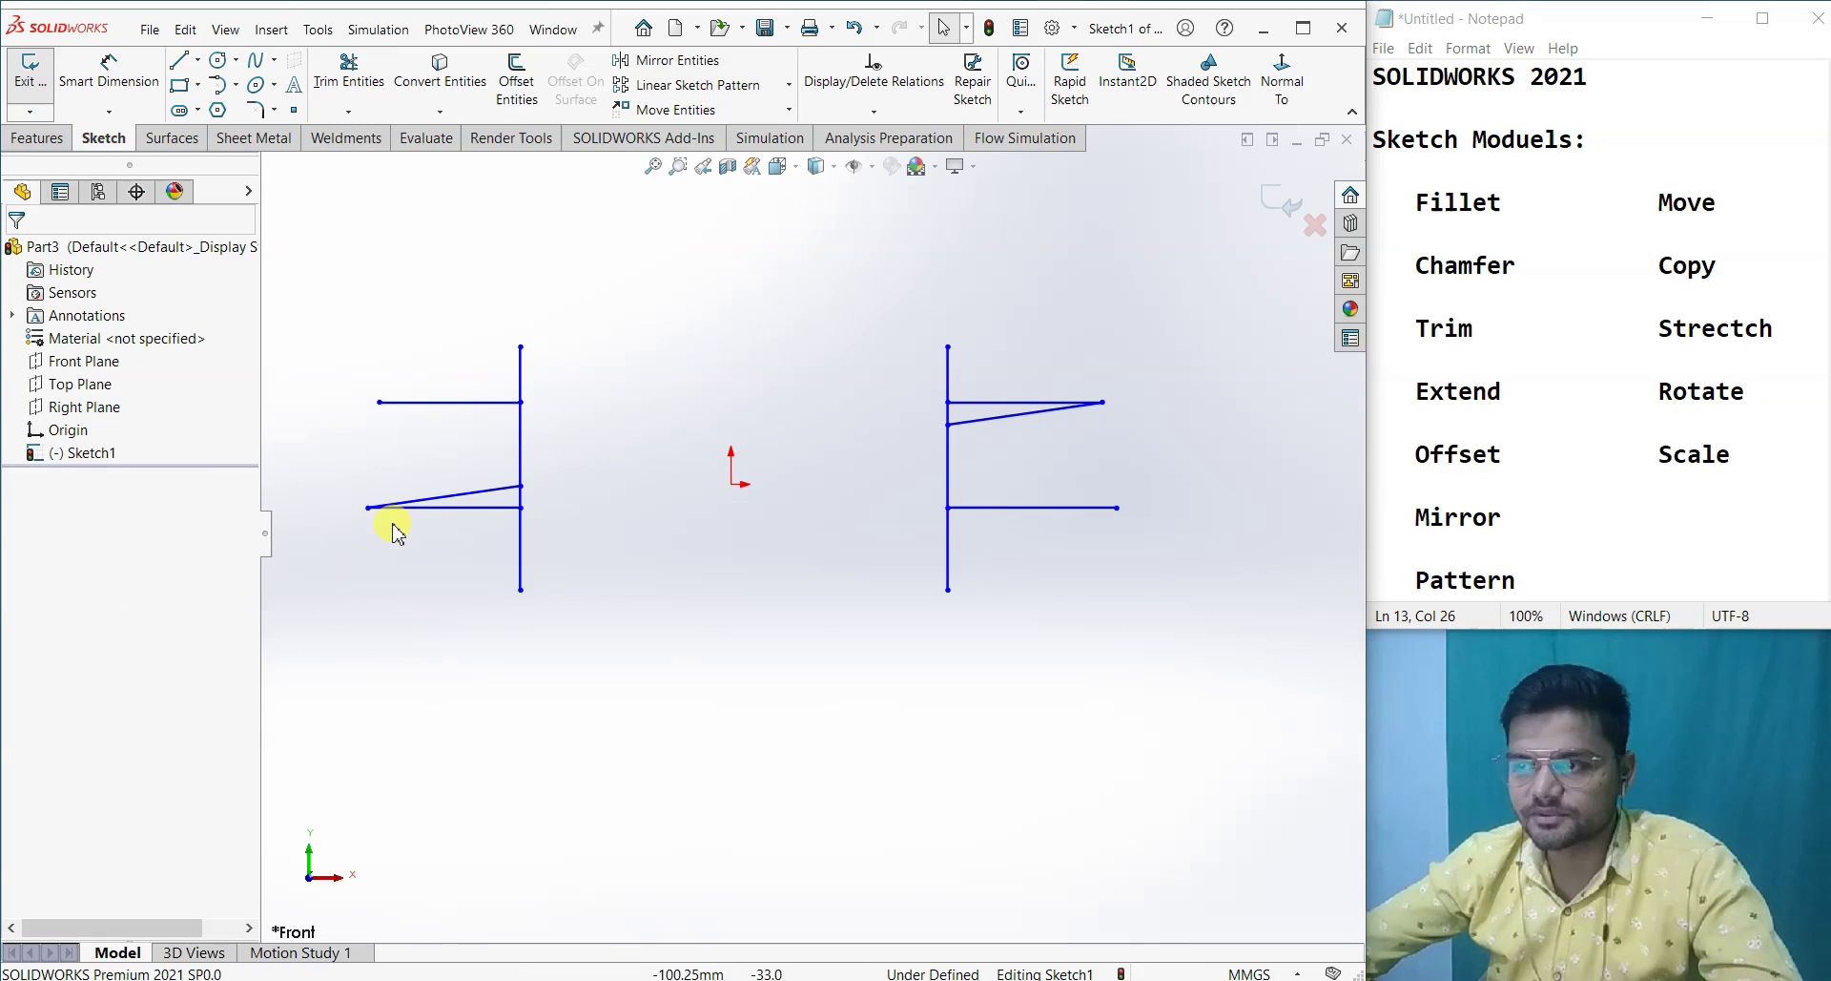
pyautogui.click(348, 110)
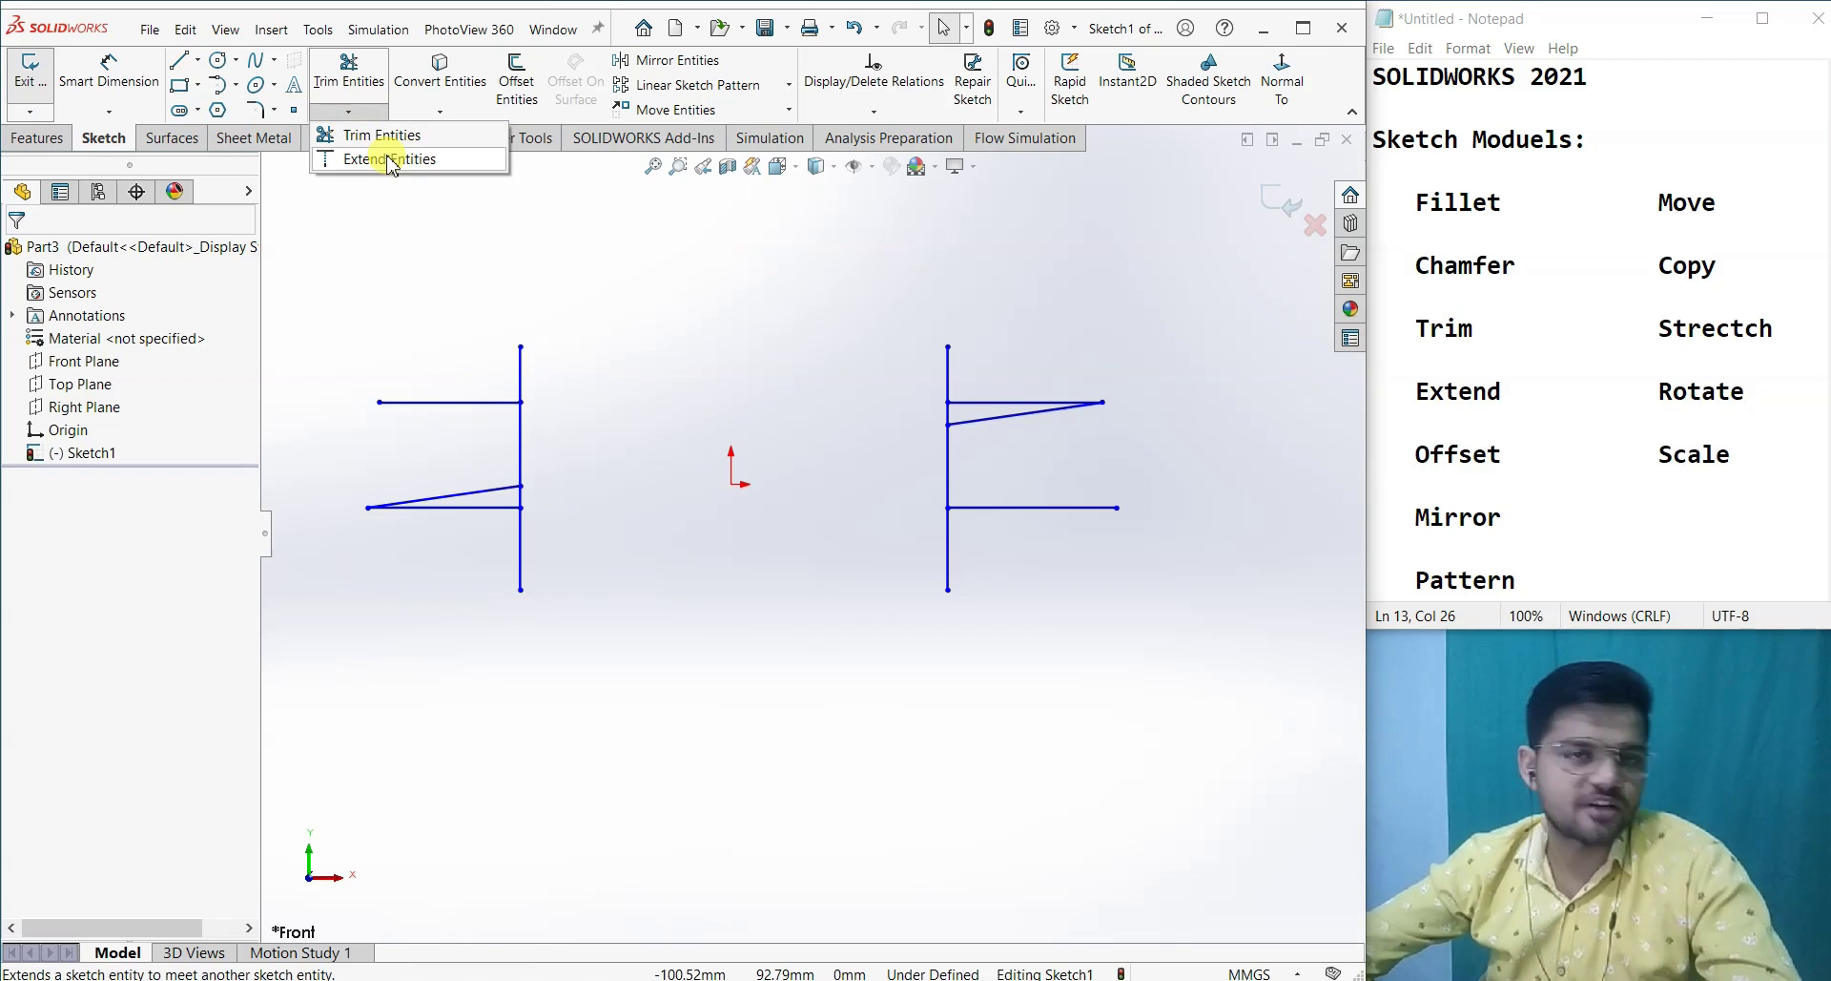
# - Extend the top and slanted lines back across the gap to the far vertical line
pyautogui.click(390, 159)
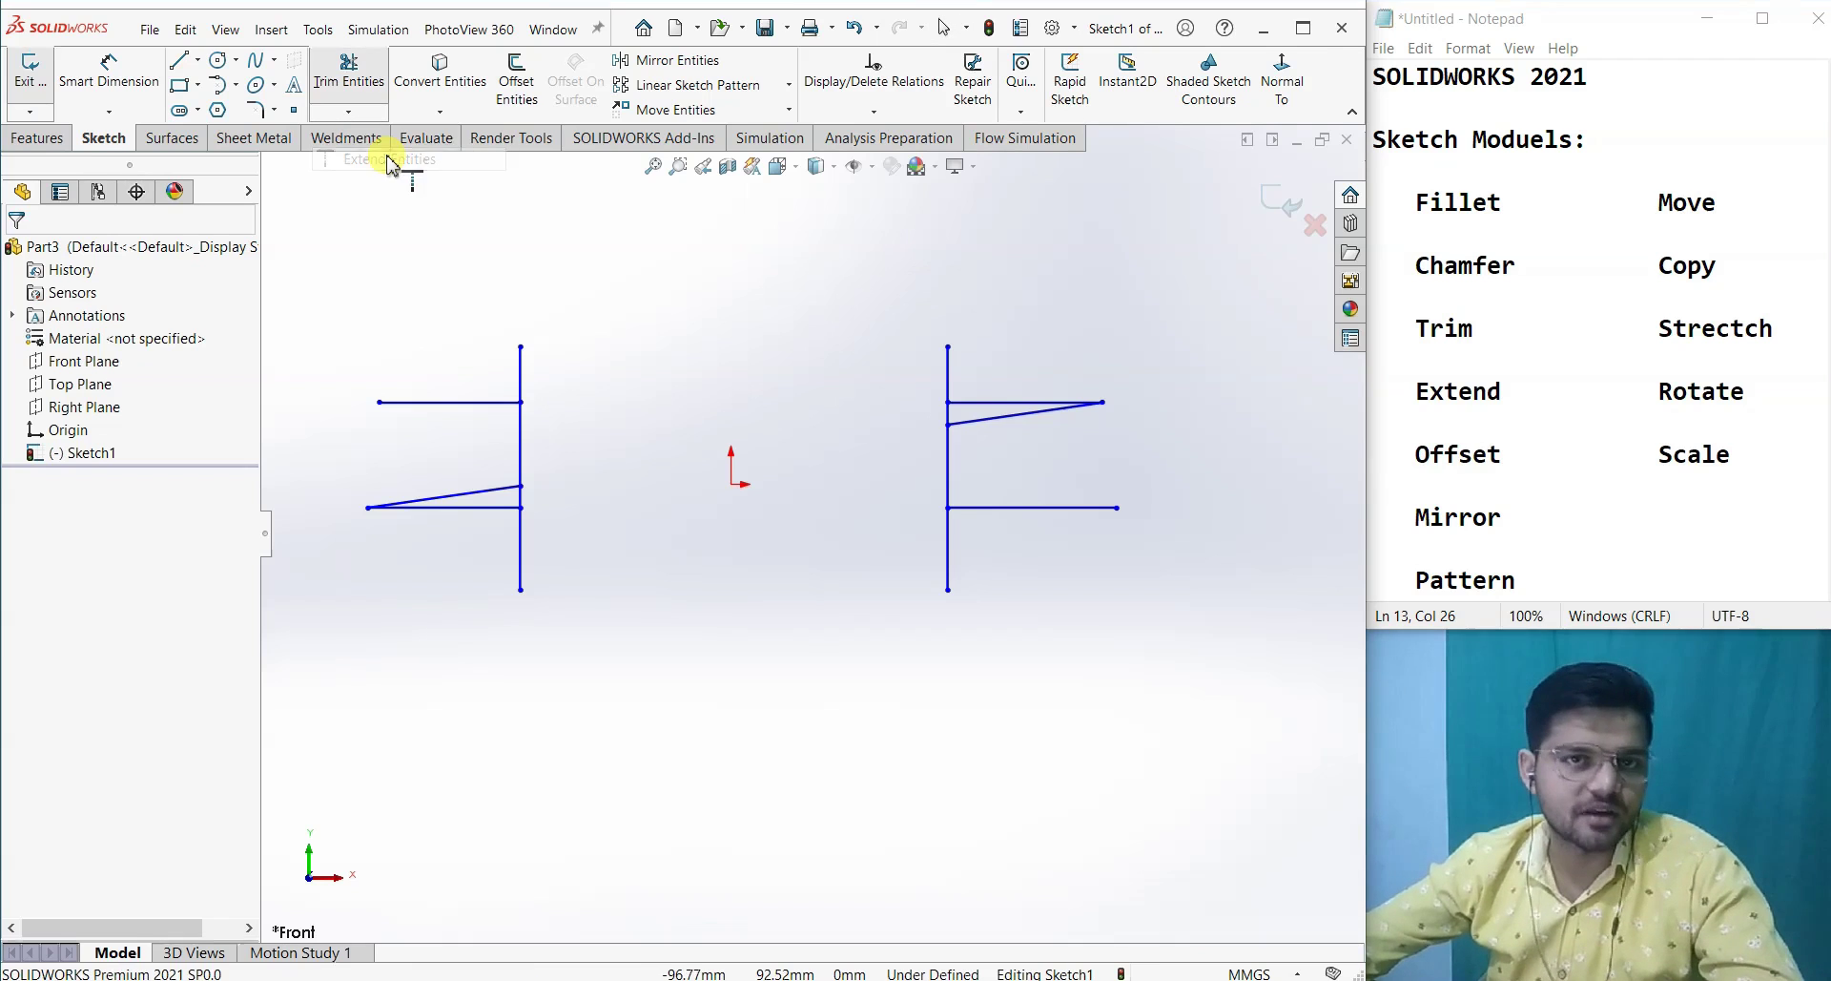
pyautogui.click(475, 406)
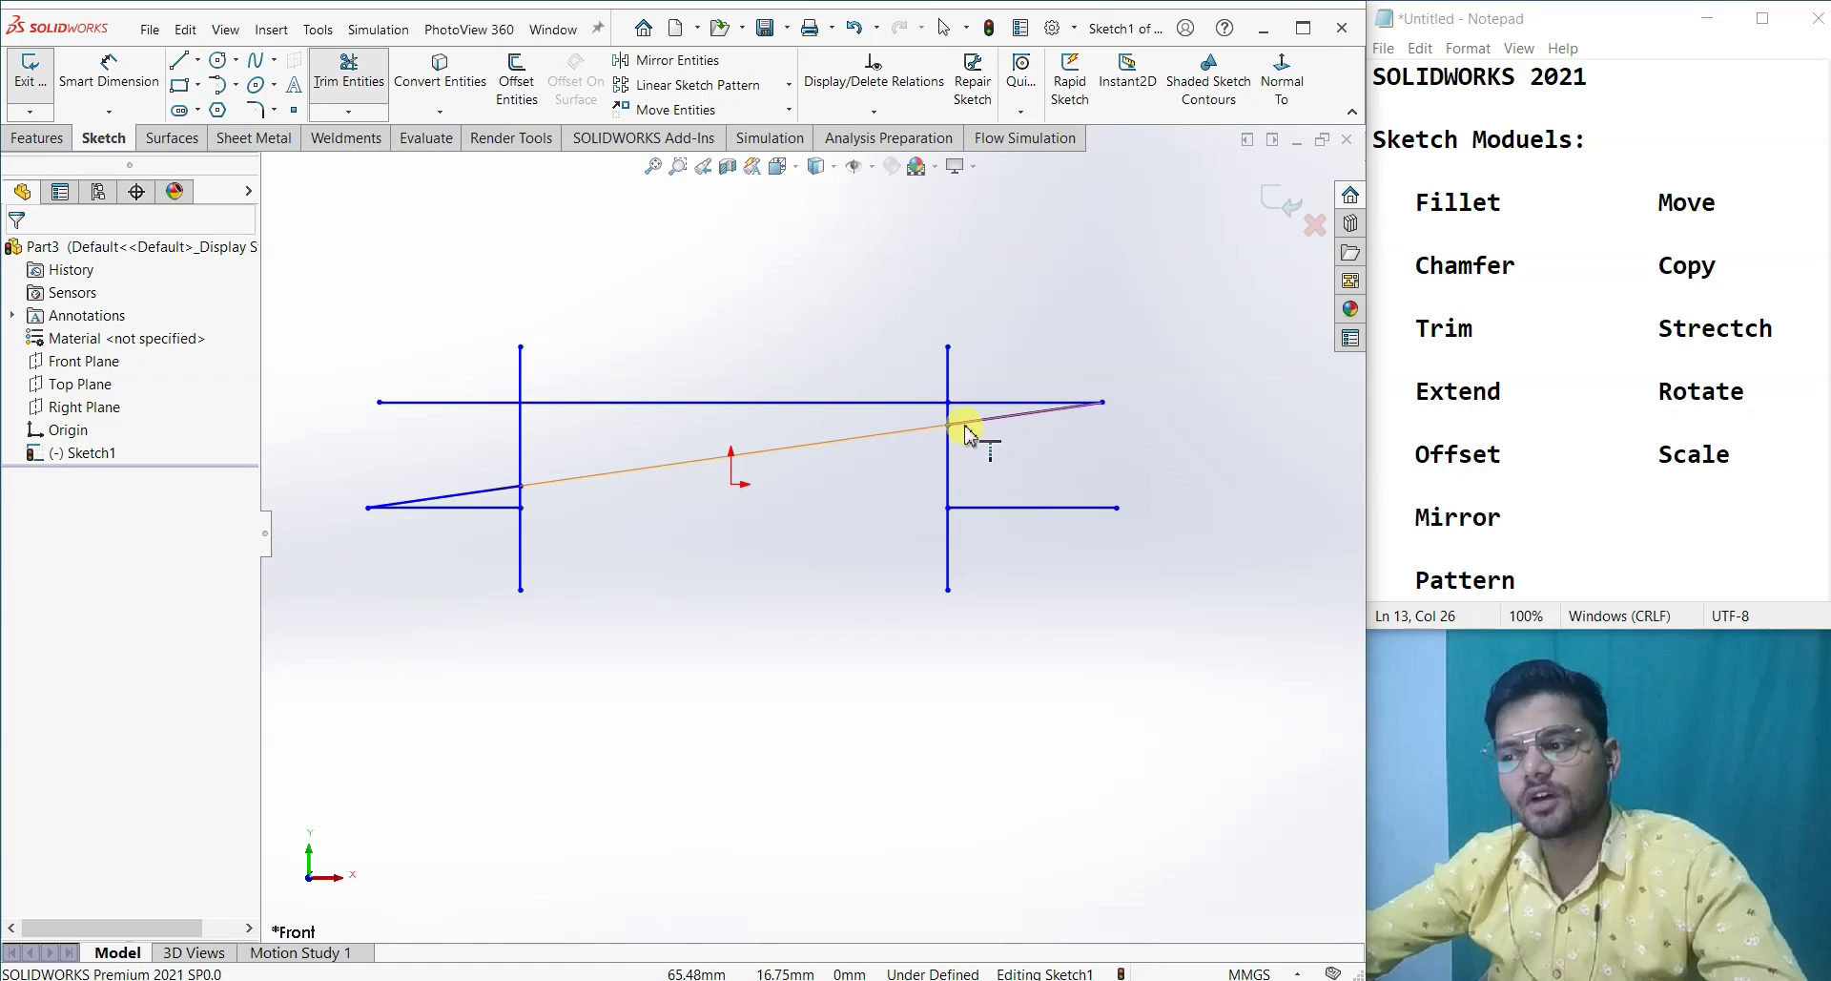
pyautogui.click(971, 422)
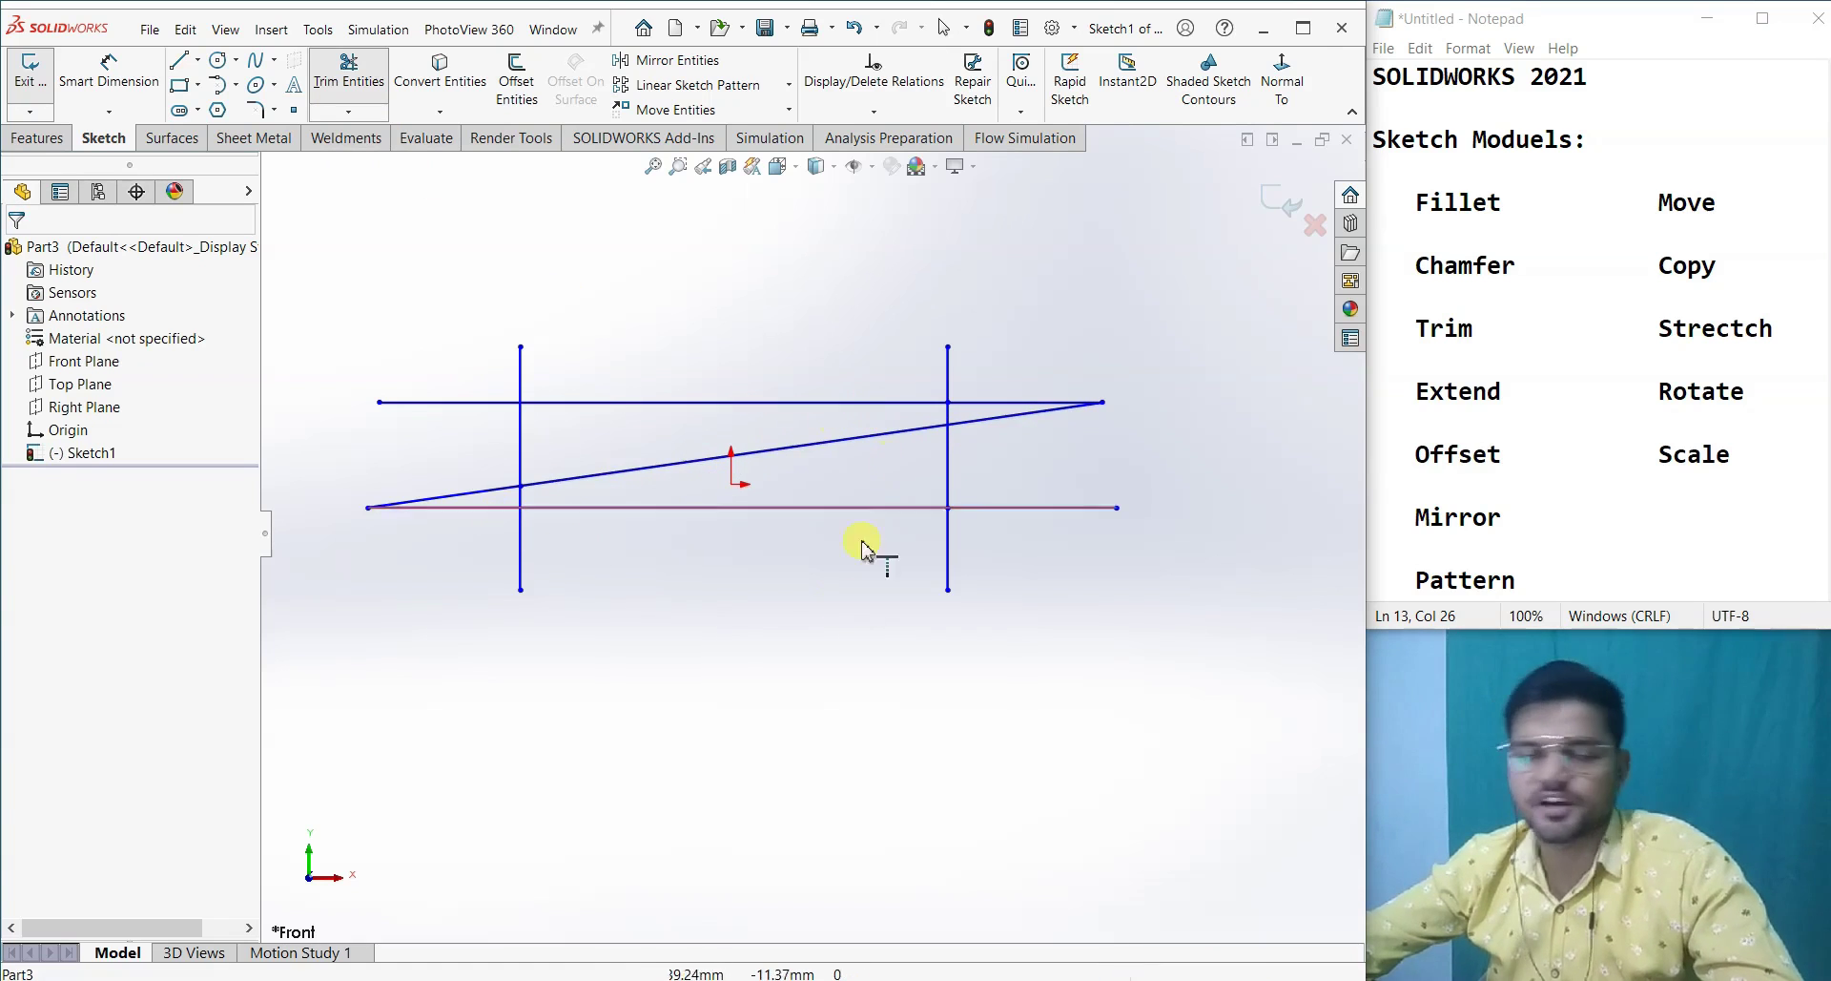
pyautogui.press('Escape')
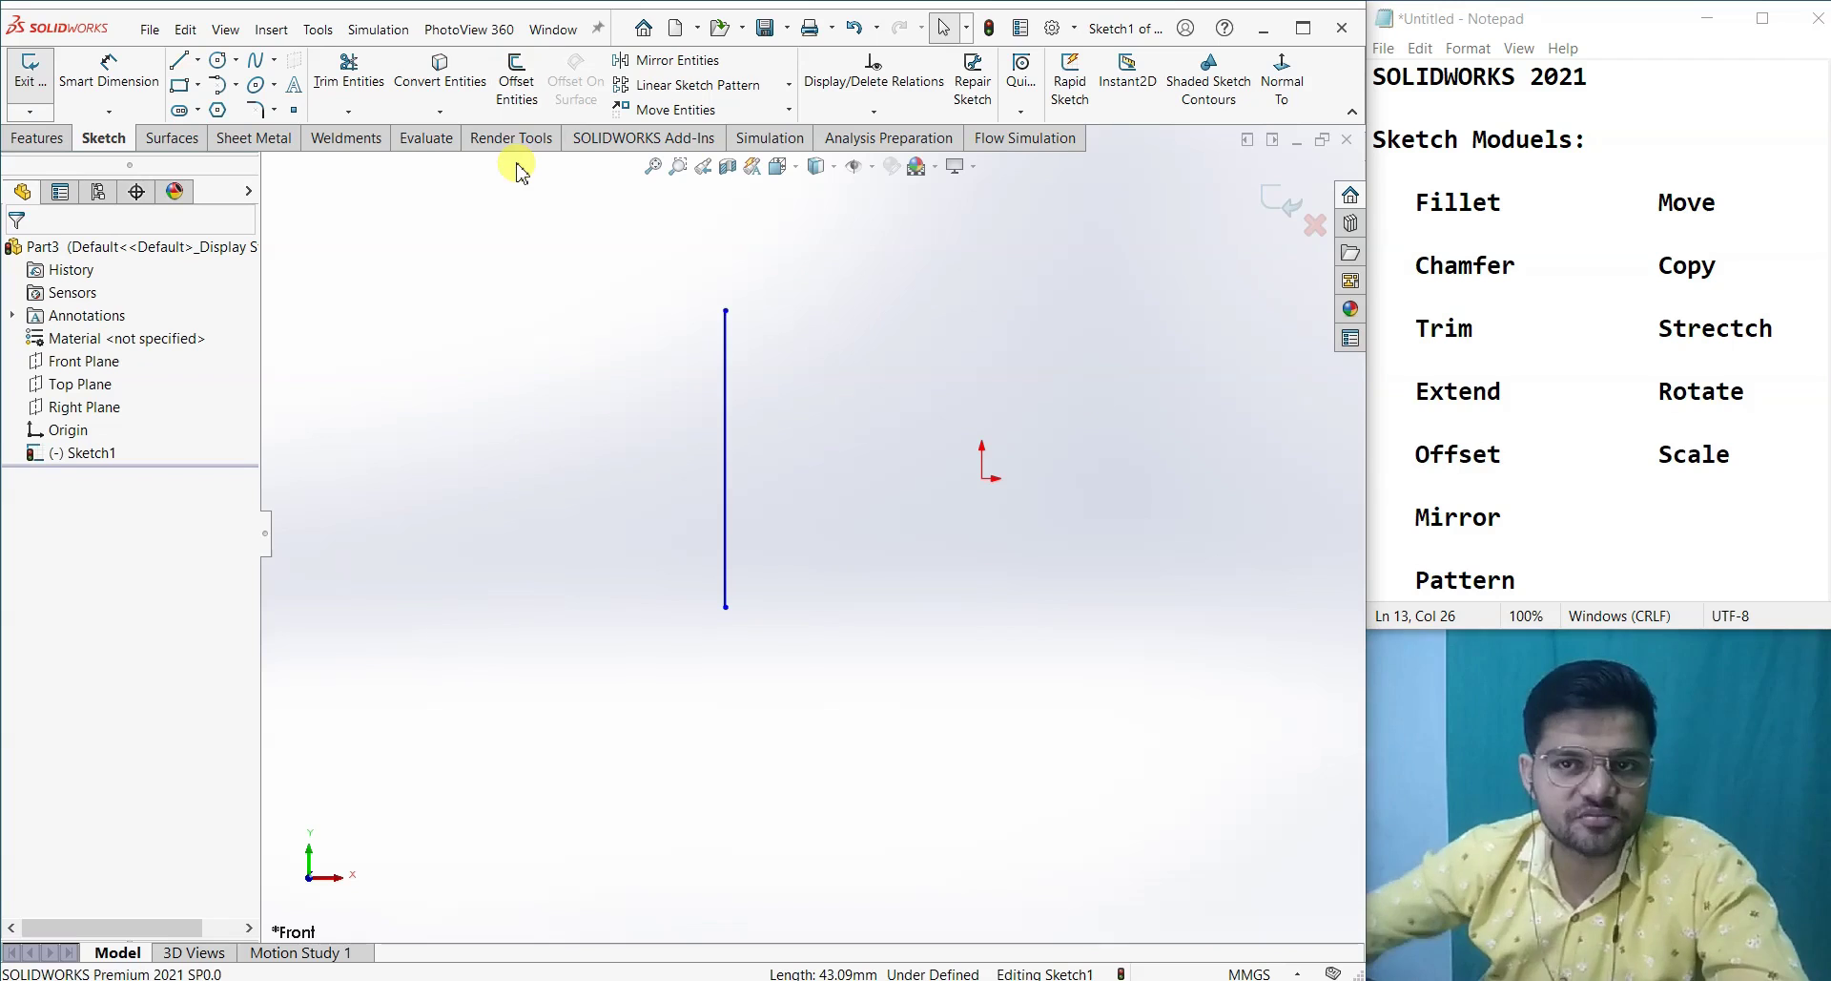
# - Preview a 15 mm offset of the vertical line, reversed to its other side
pyautogui.scroll(-2, 711, 286)
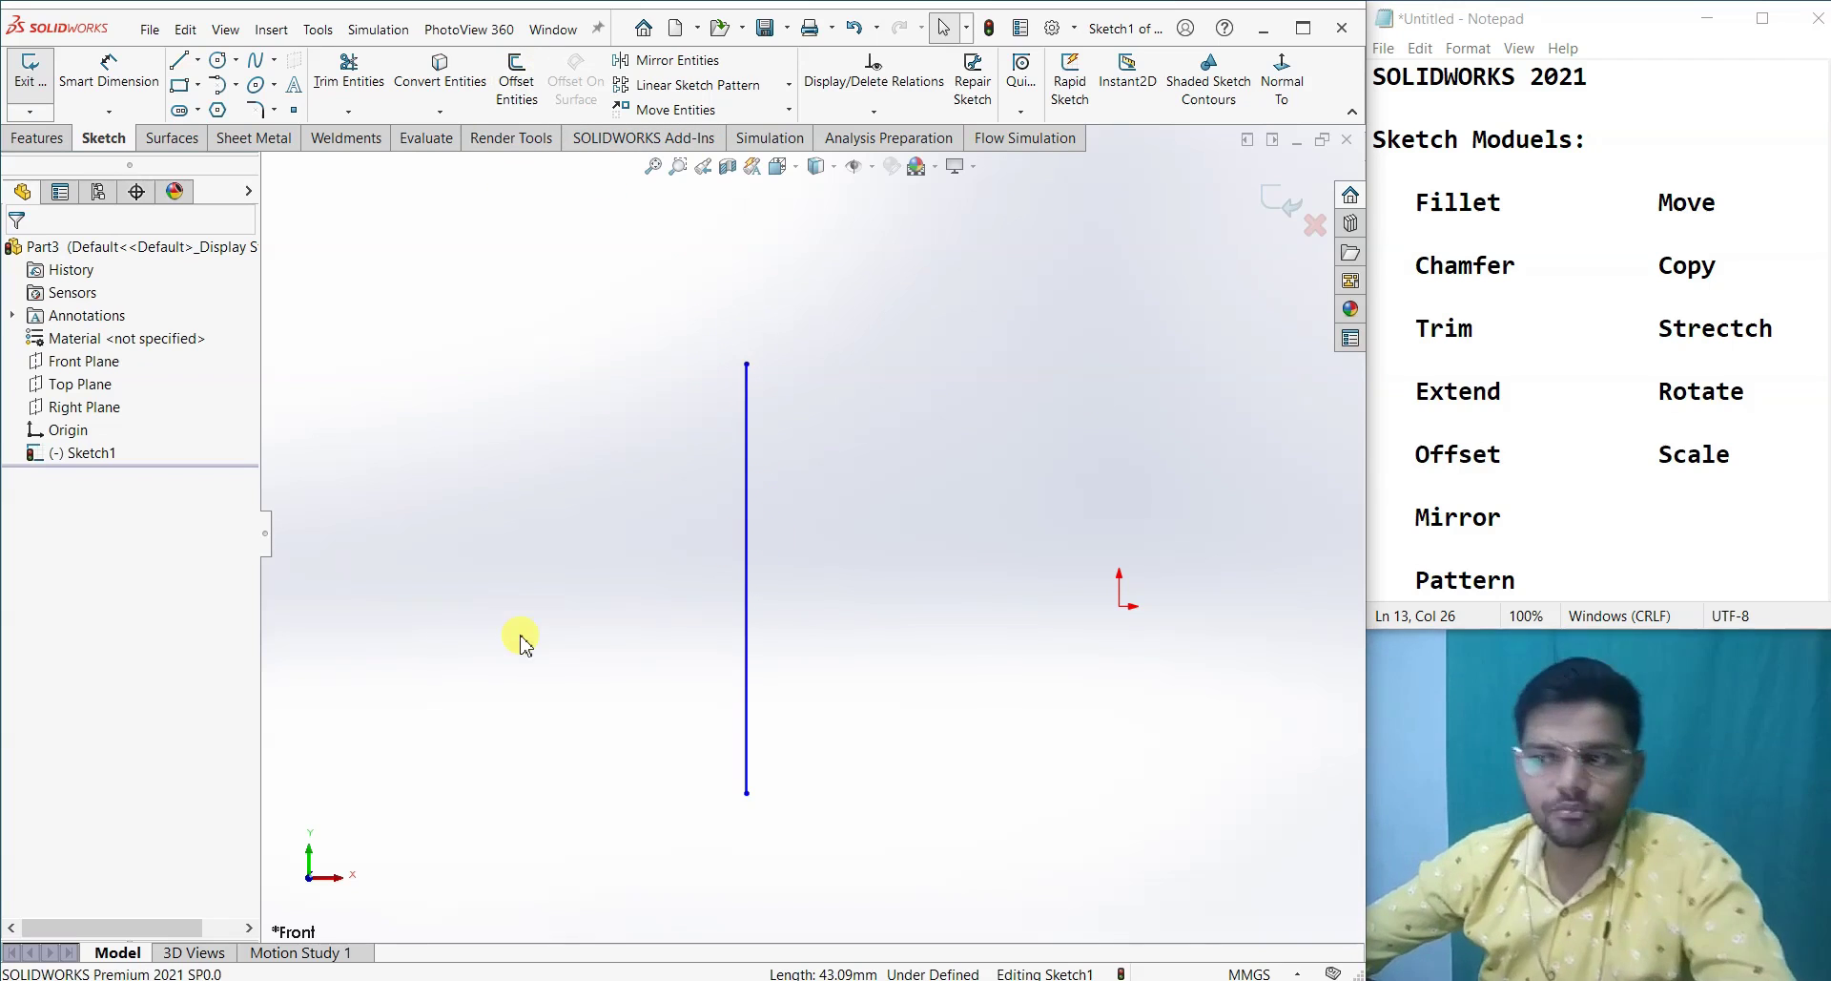
pyautogui.click(516, 84)
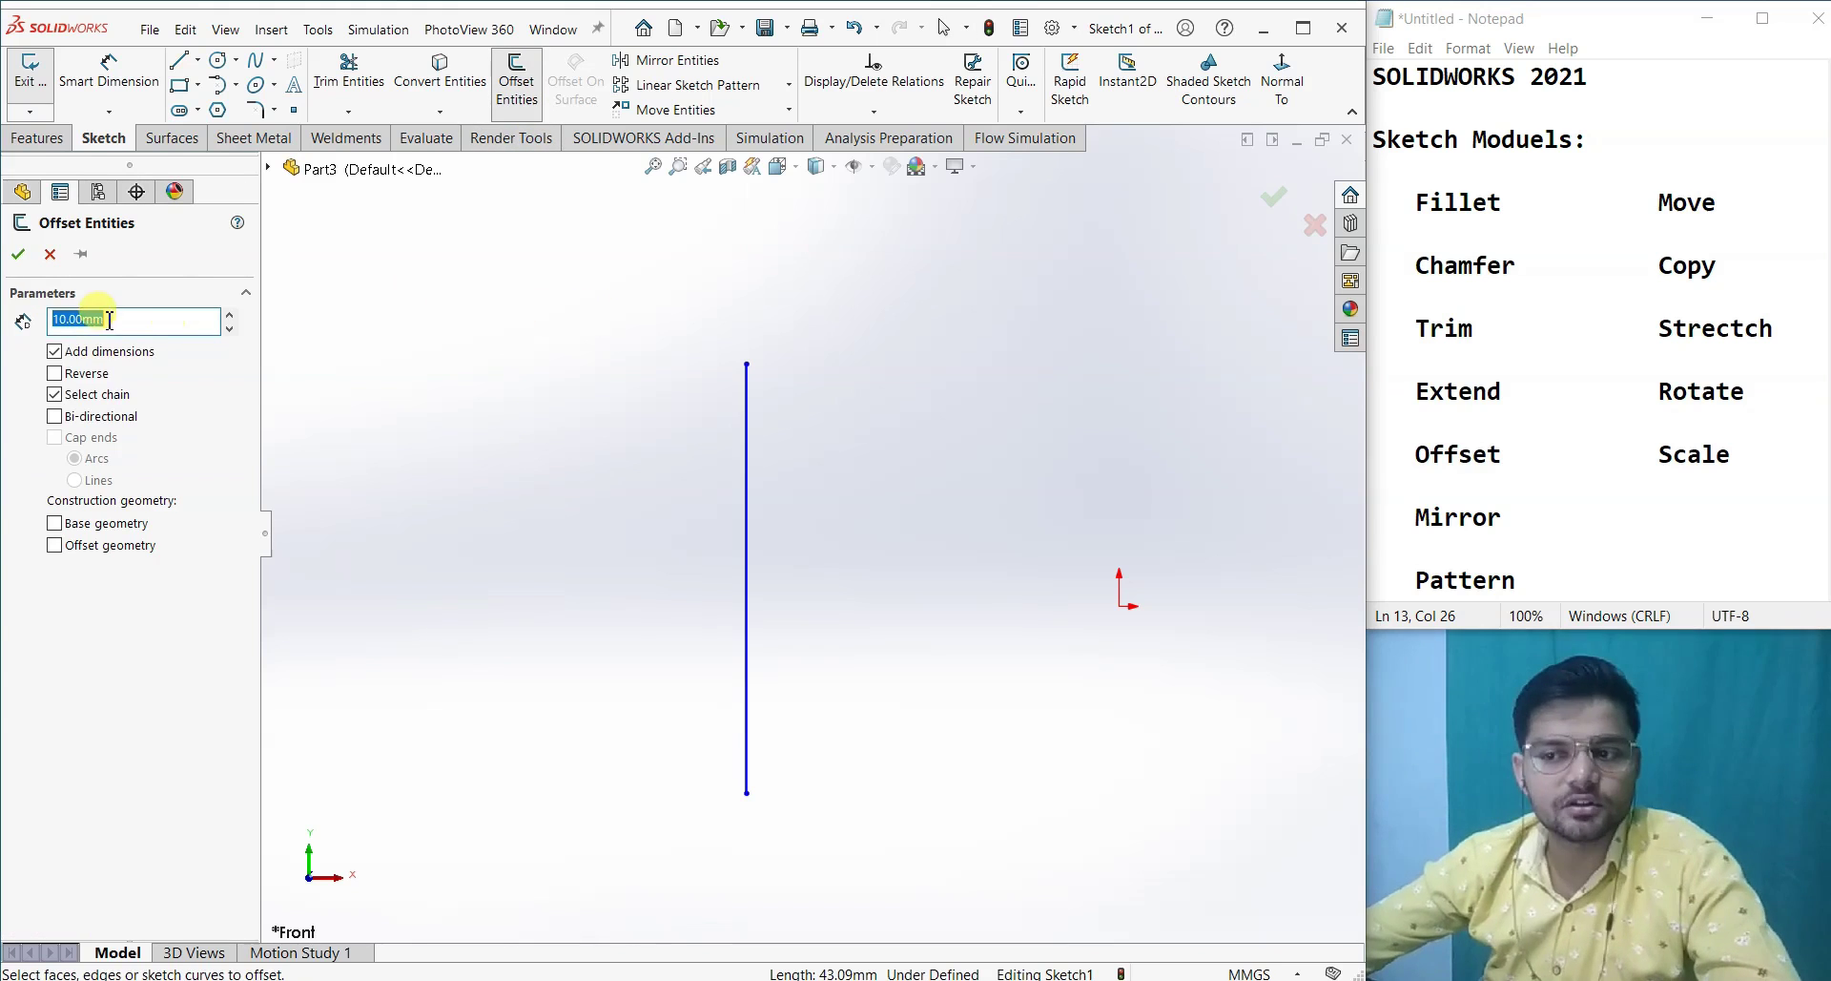
pyautogui.click(747, 481)
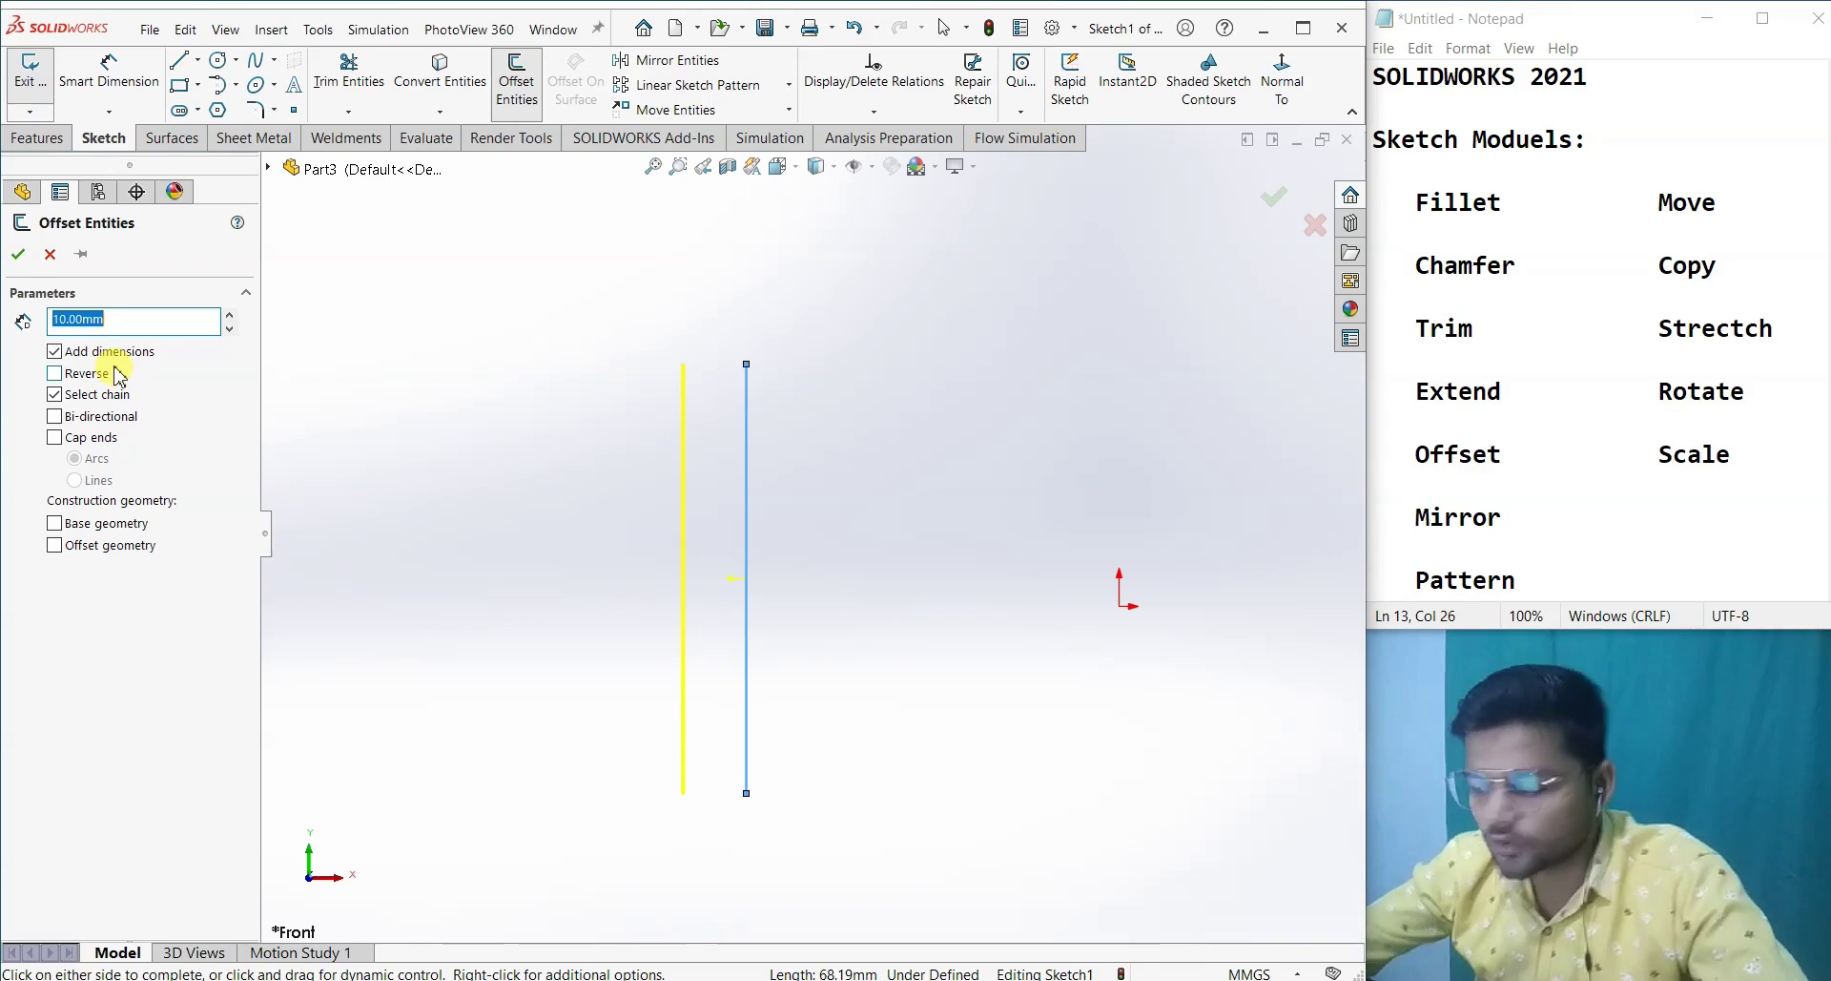
pyautogui.write('20')
pyautogui.press('Return')
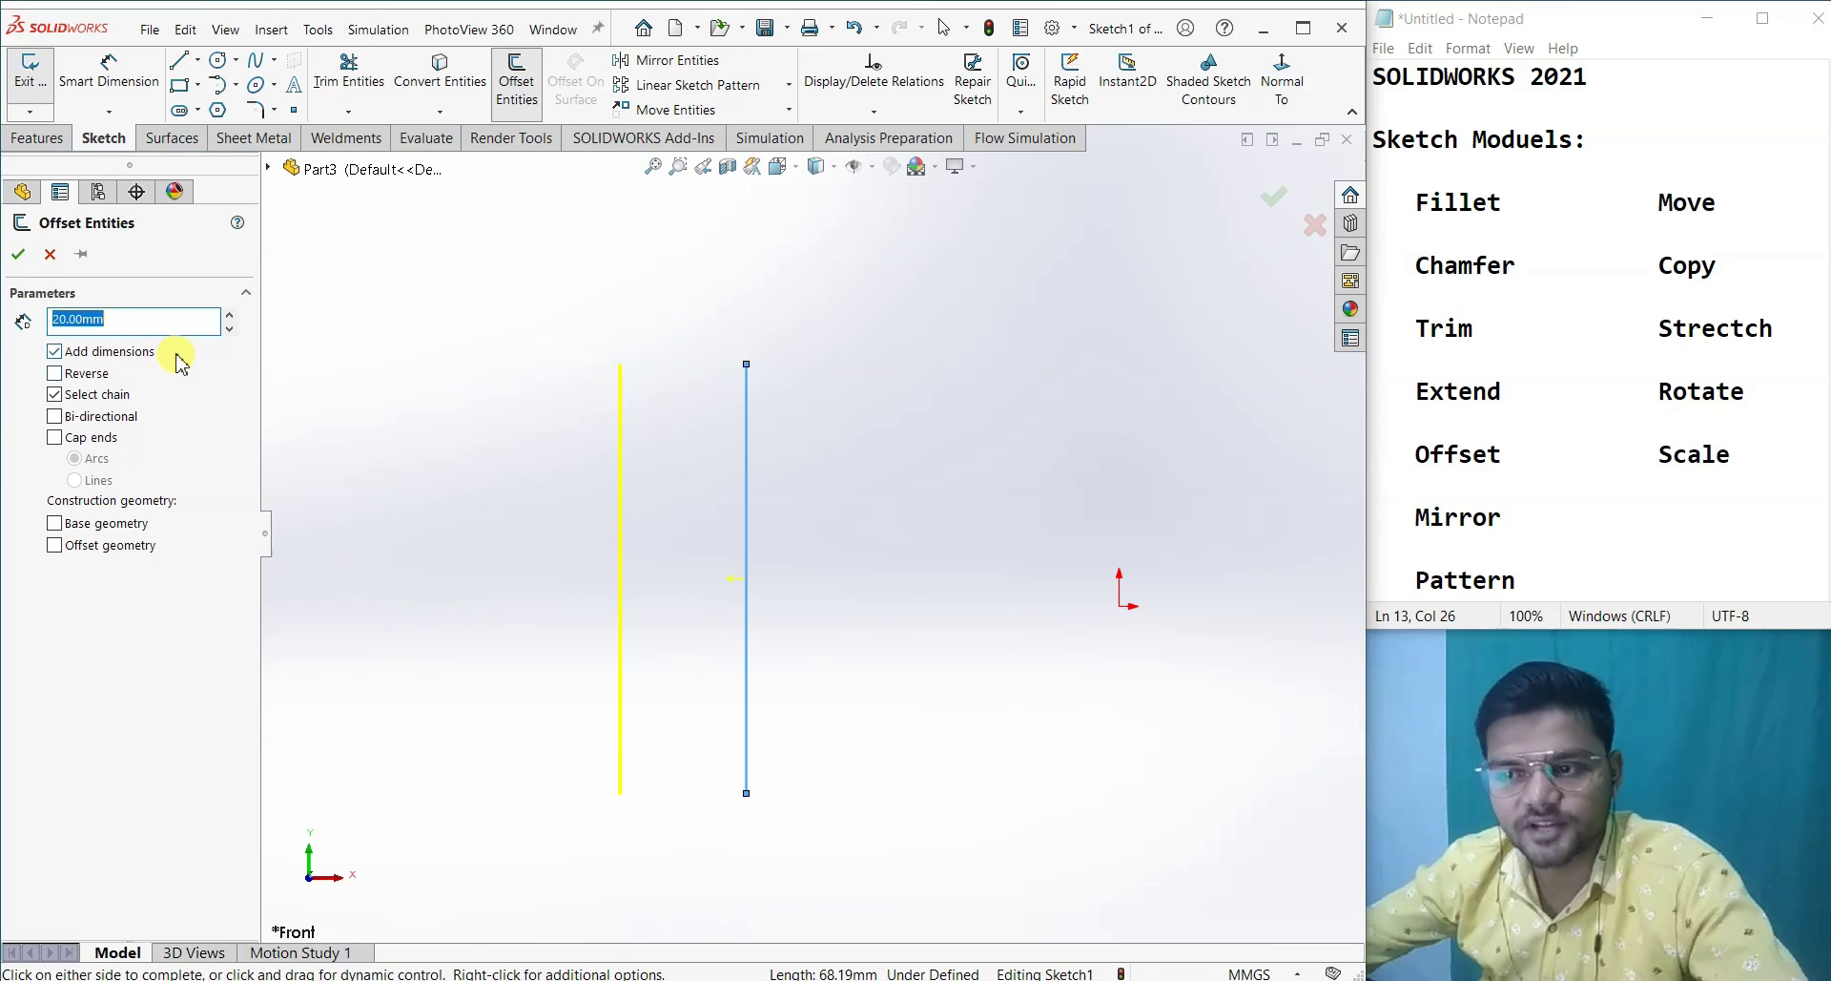
pyautogui.write('12')
pyautogui.press('BackSpace')
pyautogui.write('5')
pyautogui.press('Return')
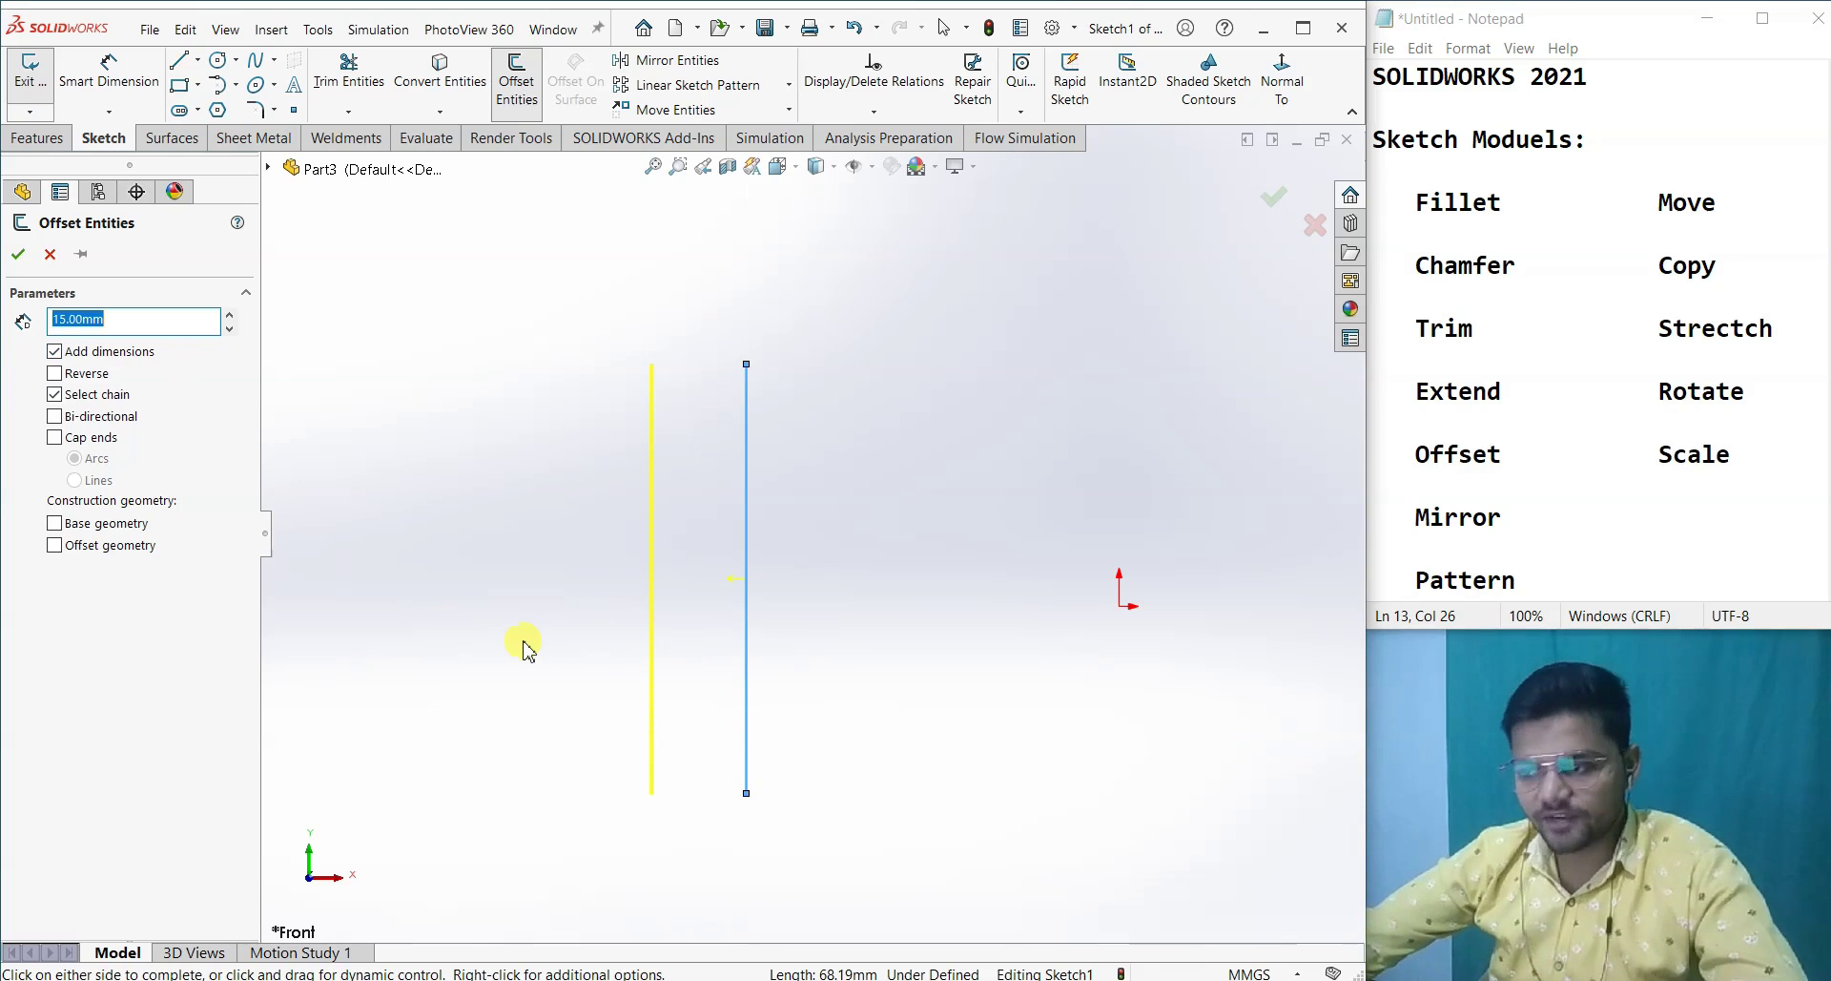
pyautogui.click(104, 376)
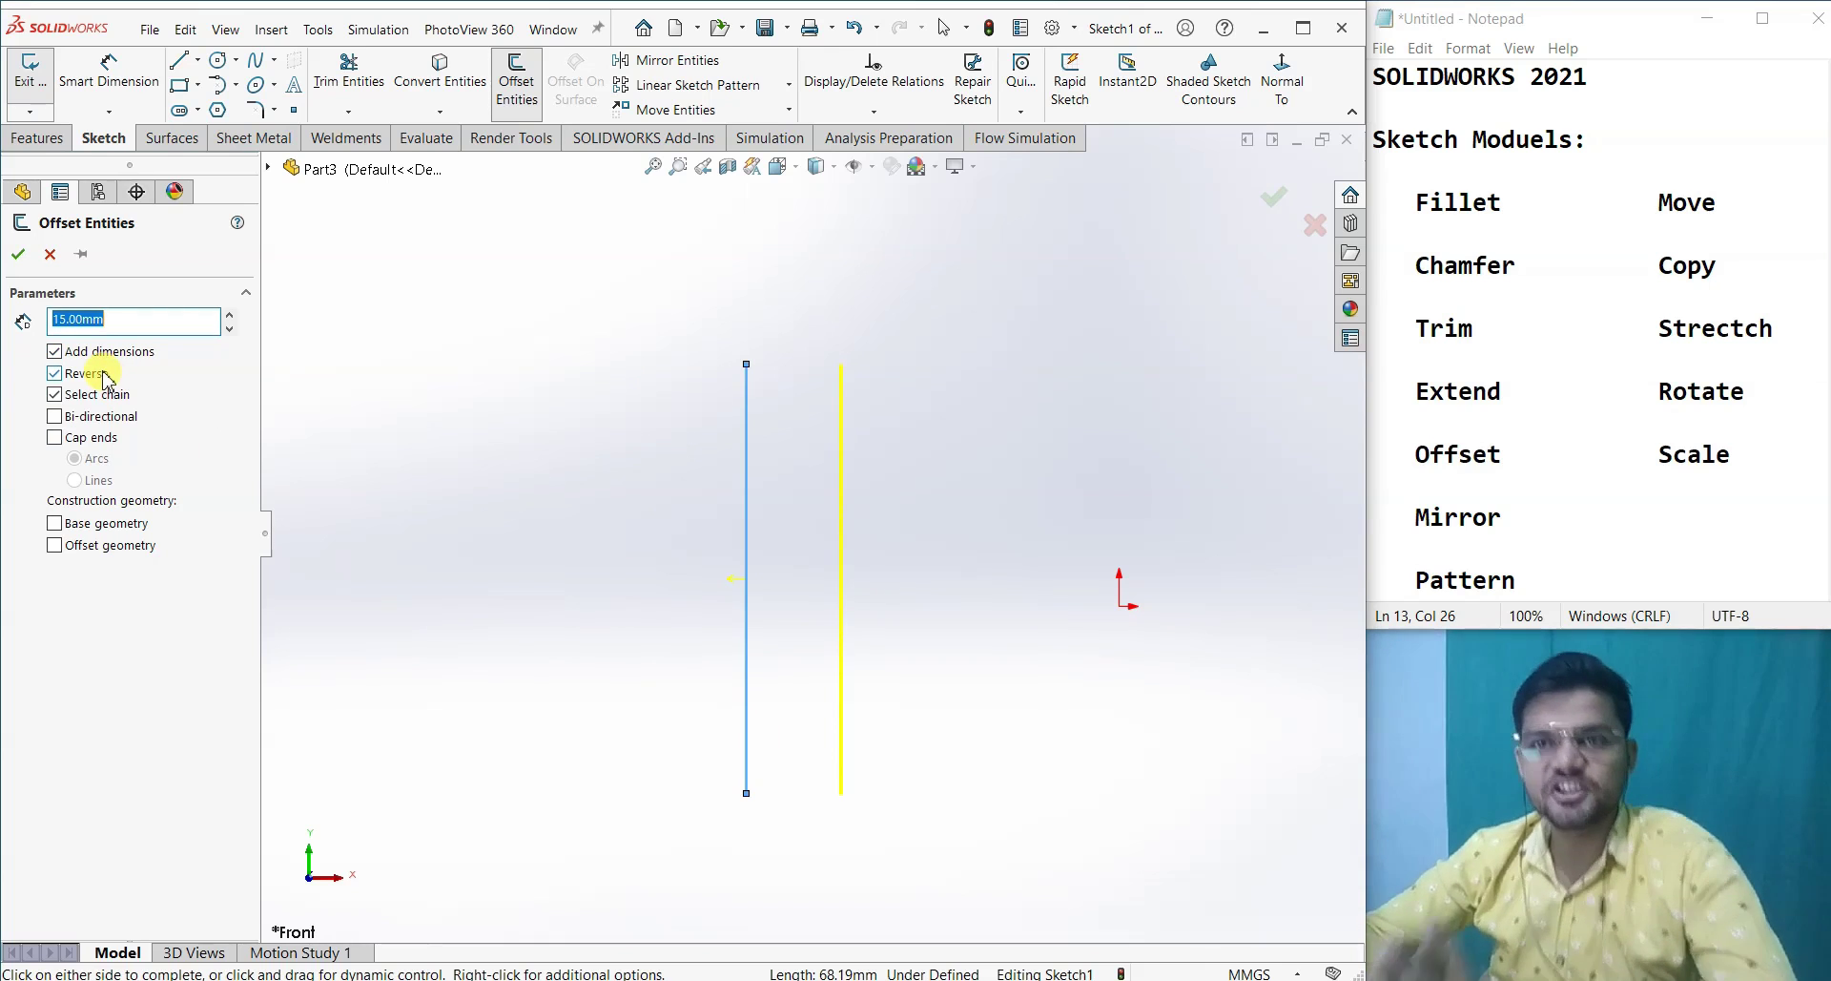
# - Make the 15 mm offset bi-directional with arc-capped ends, and turn the original line into construction geometry
pyautogui.click(54, 417)
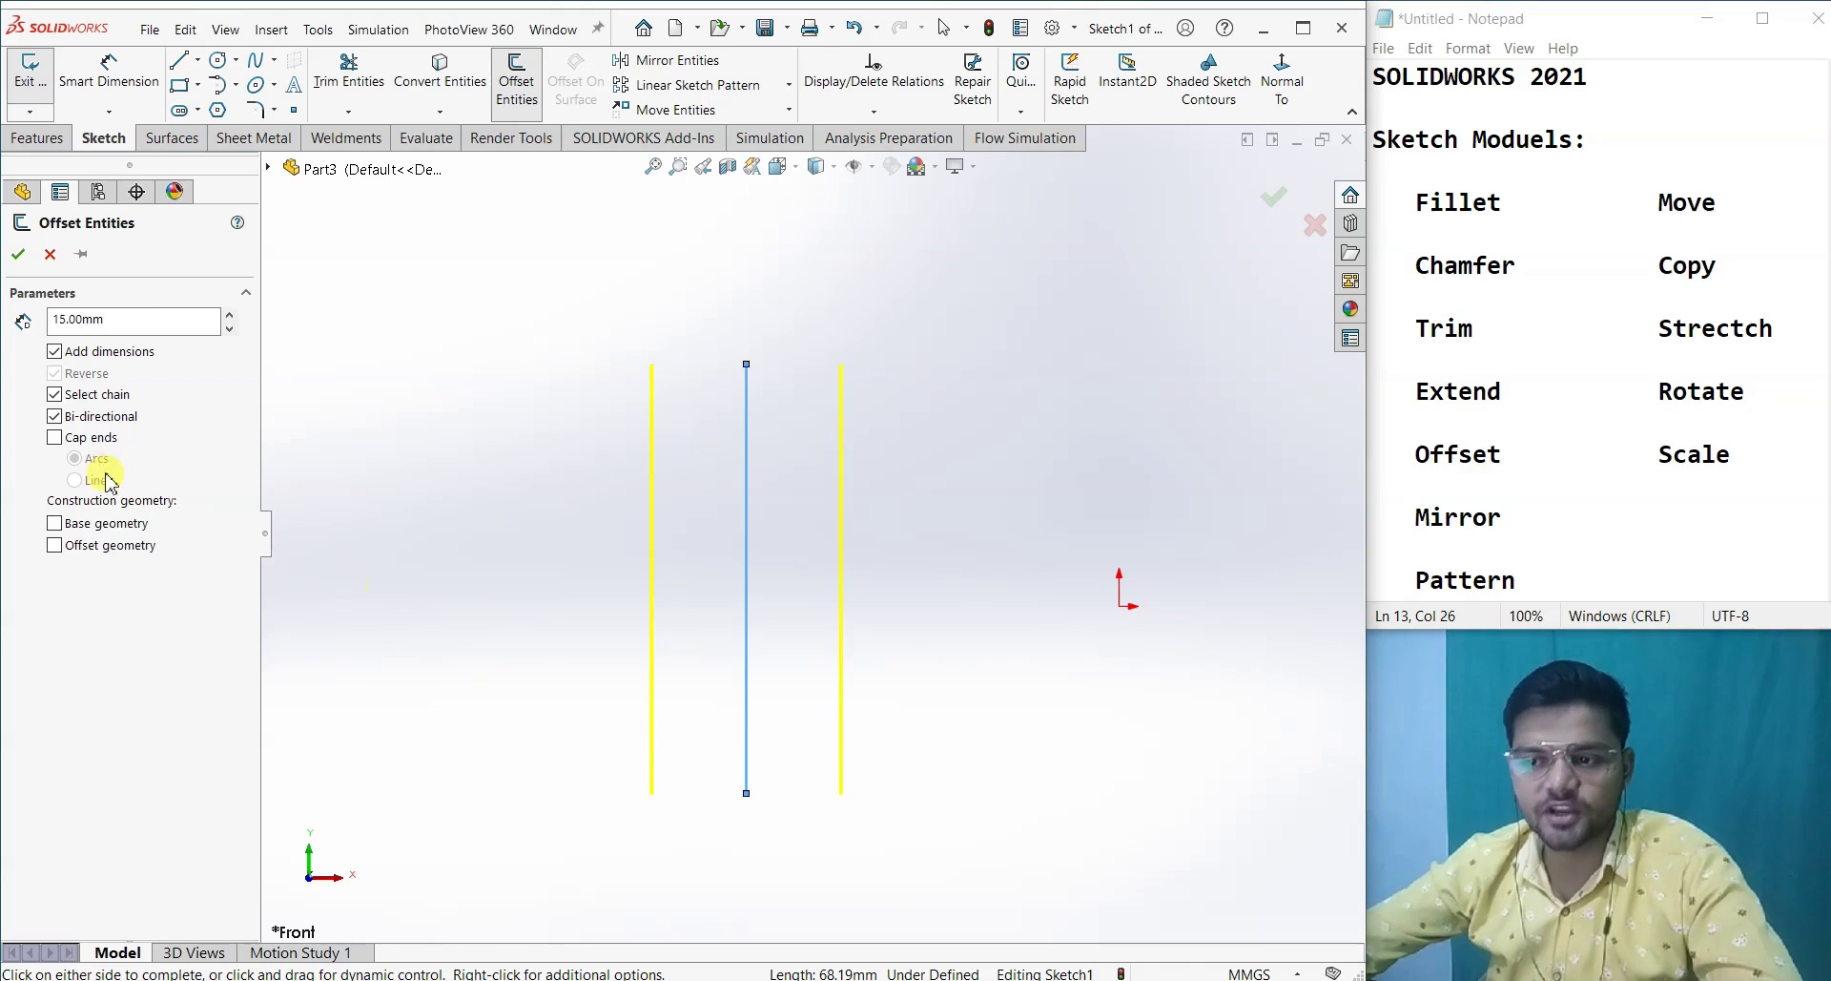
pyautogui.click(55, 438)
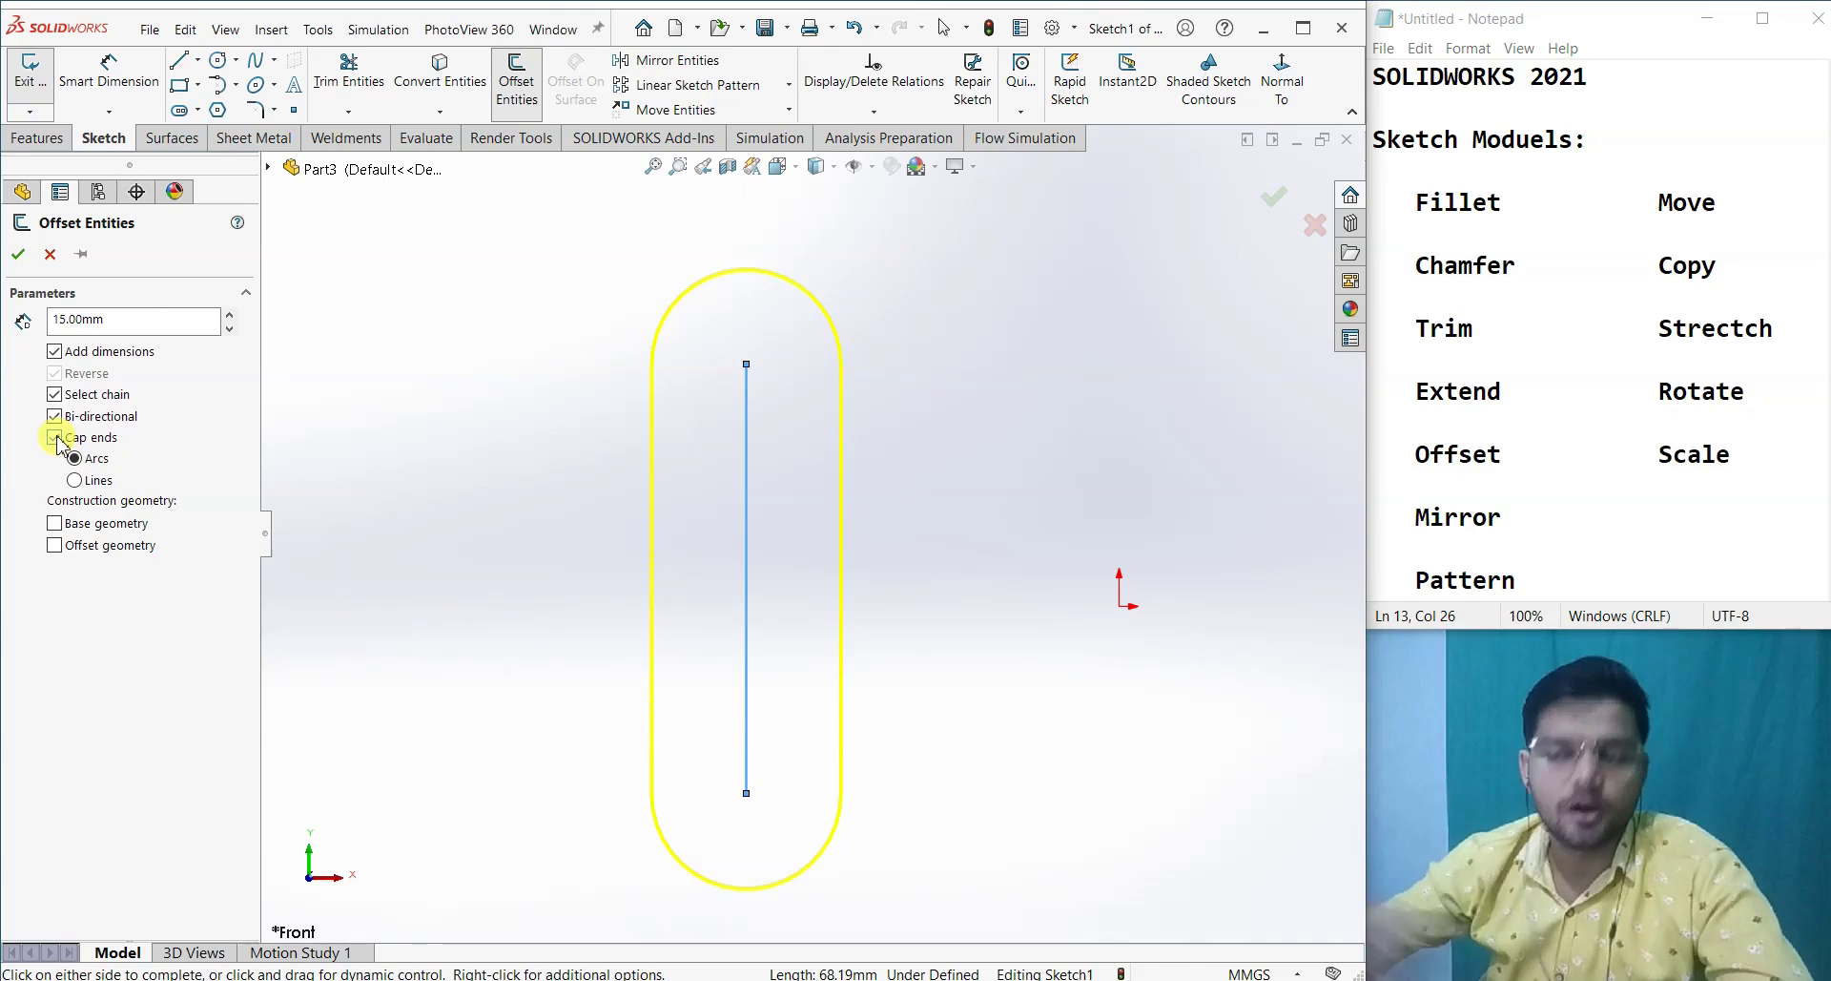
pyautogui.click(81, 485)
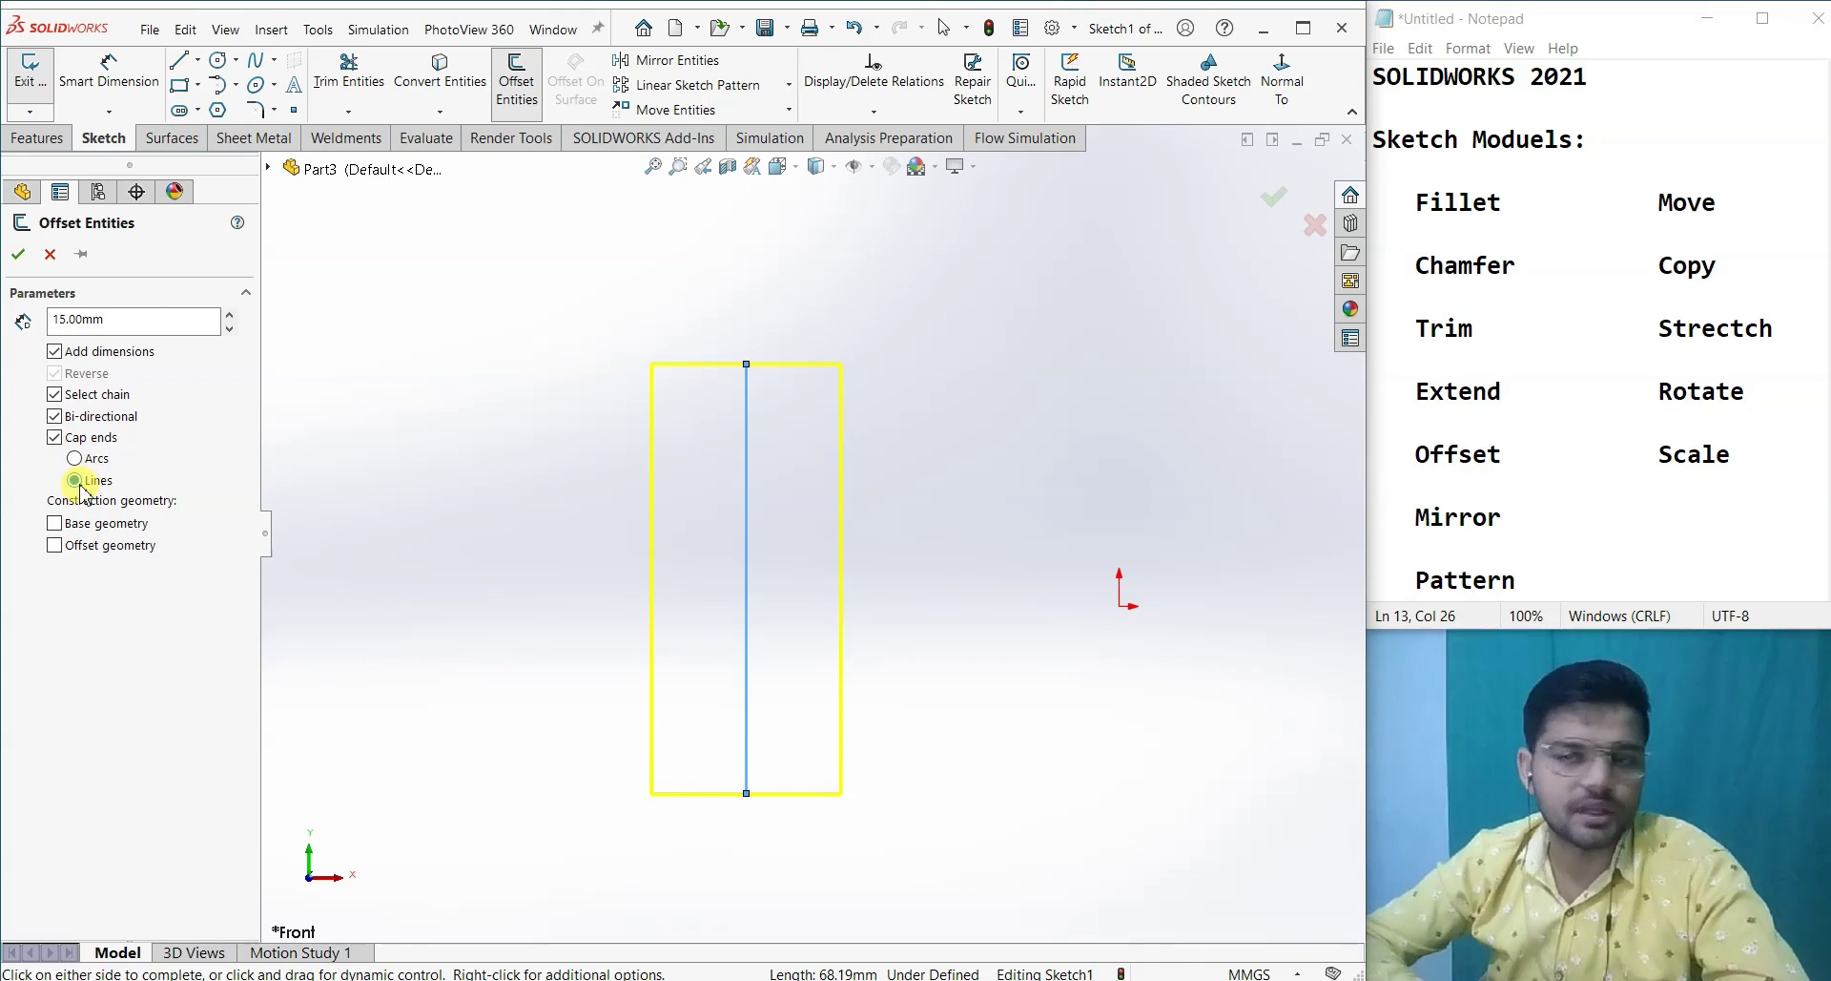
pyautogui.click(77, 459)
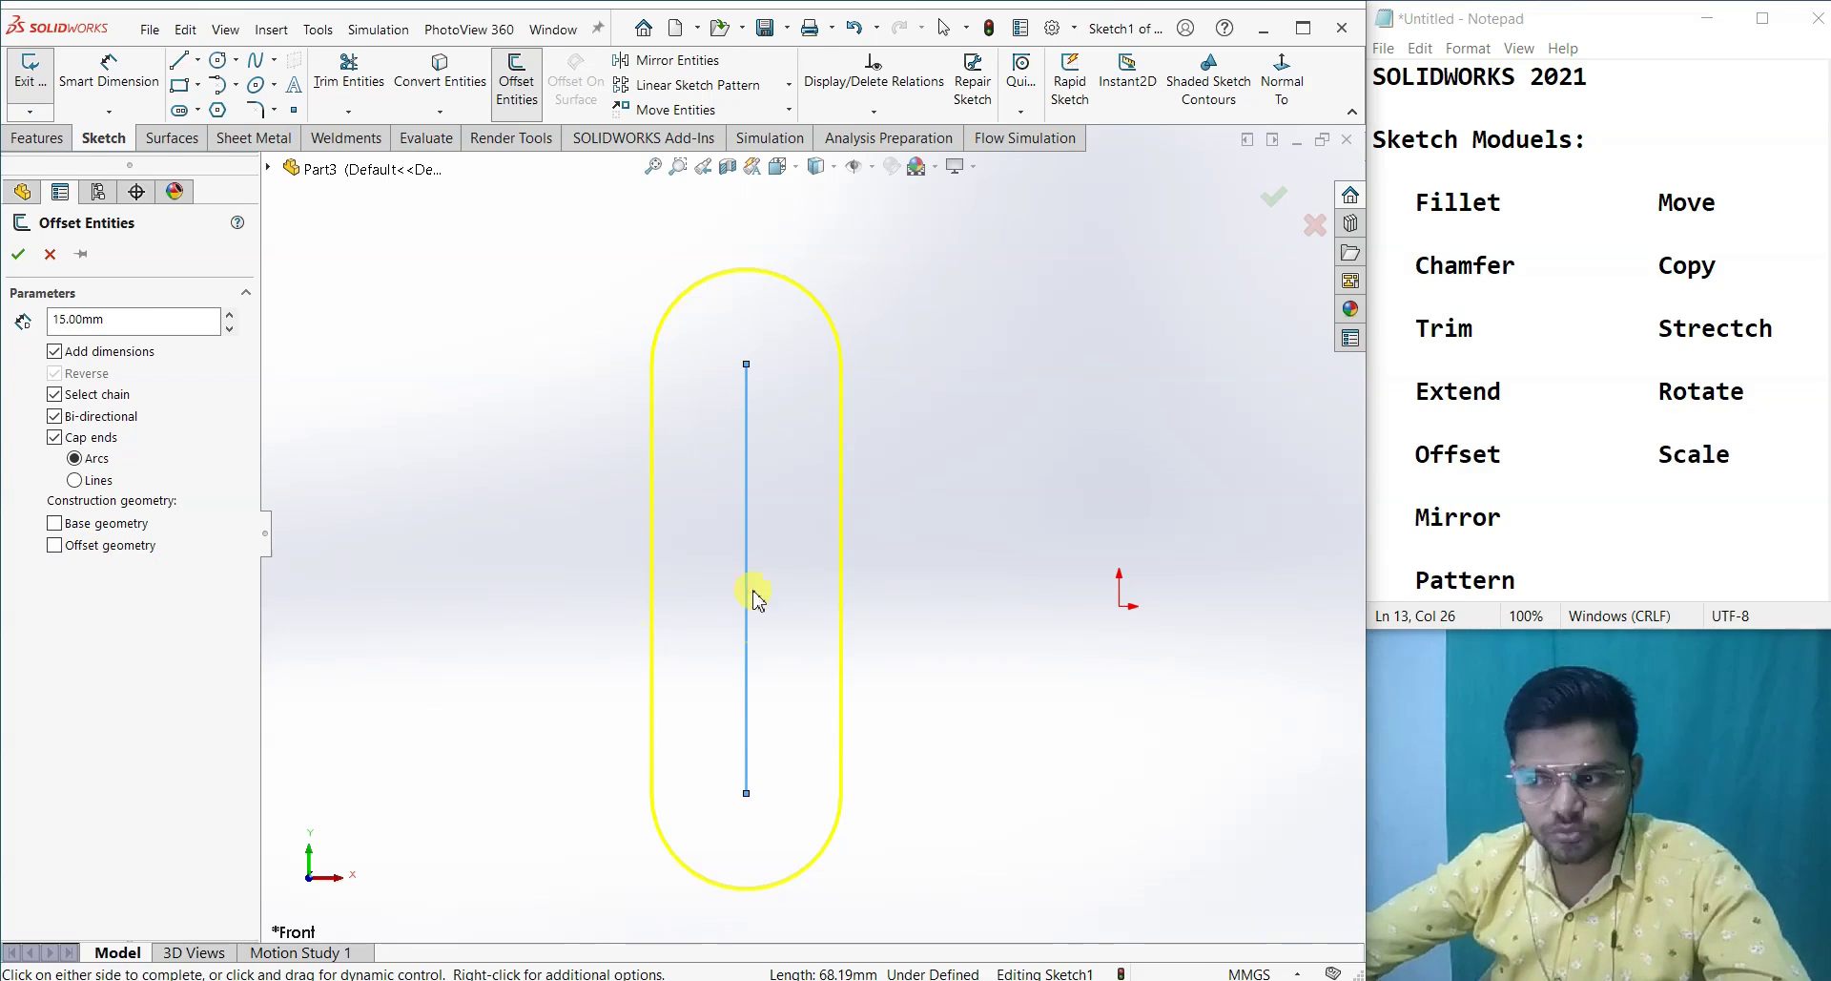
pyautogui.click(54, 522)
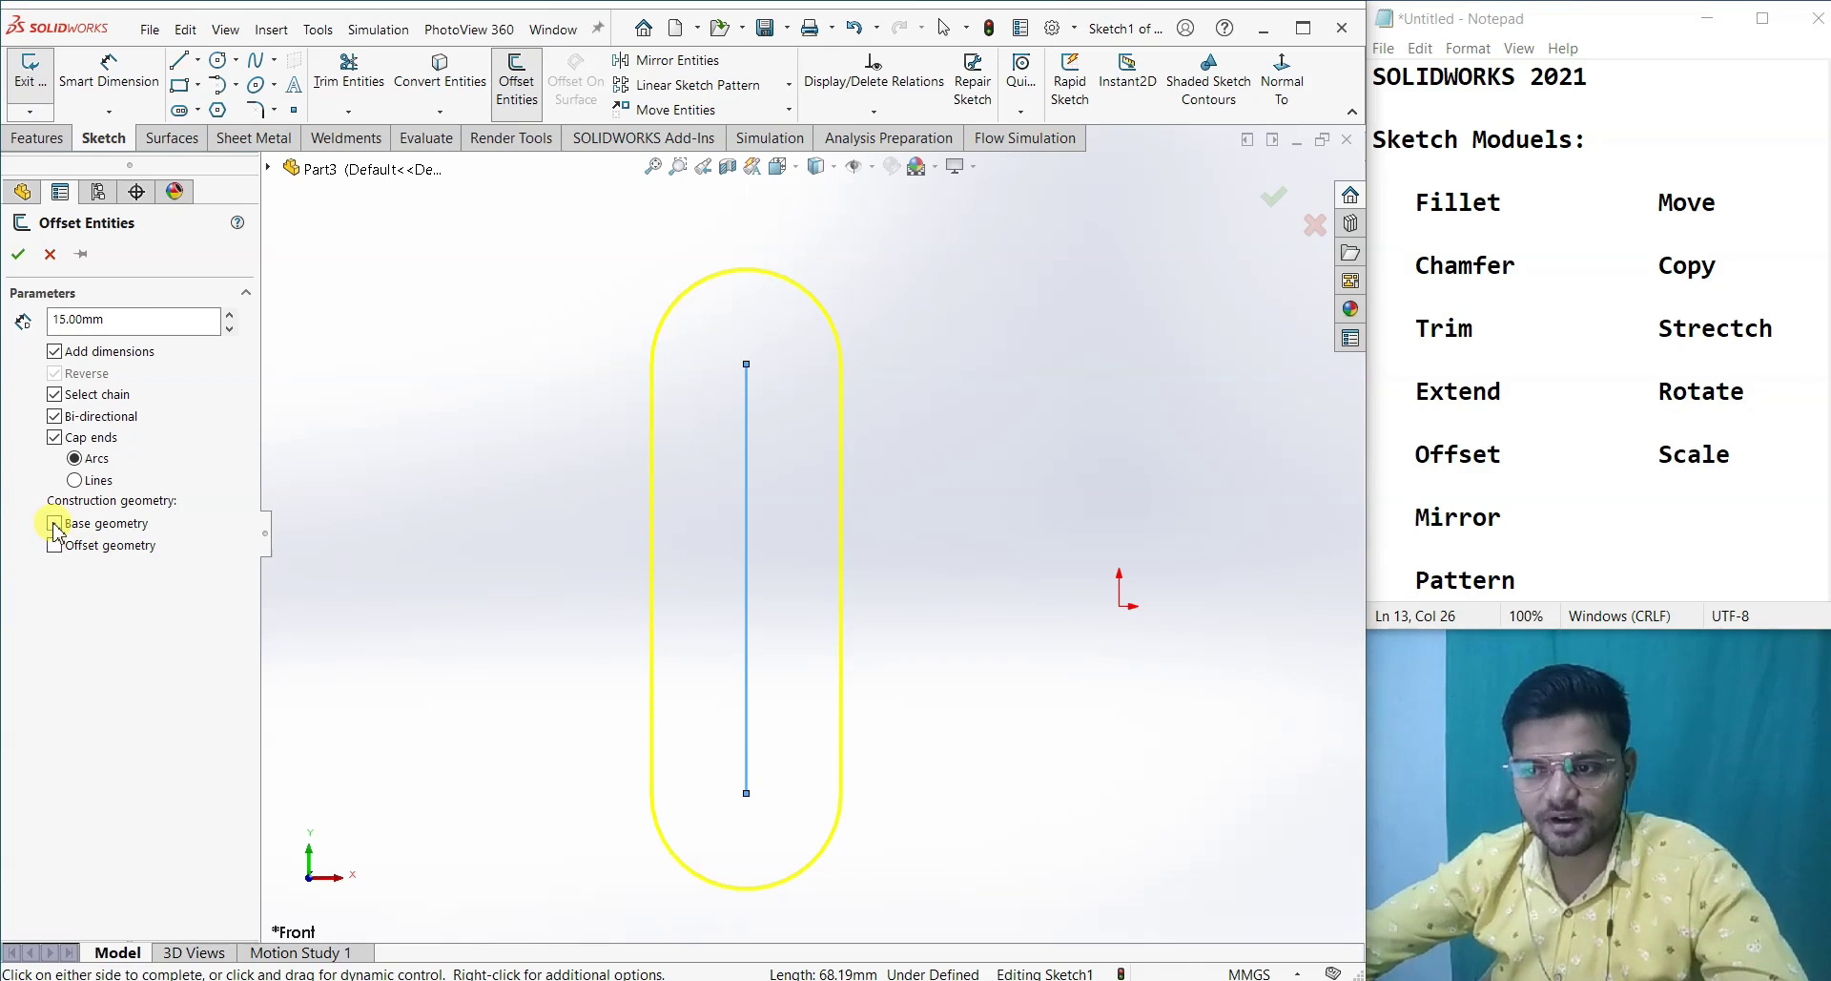
# - Apply the arc-capped 15 mm slot offset and switch to the Centerline tool
pyautogui.click(17, 253)
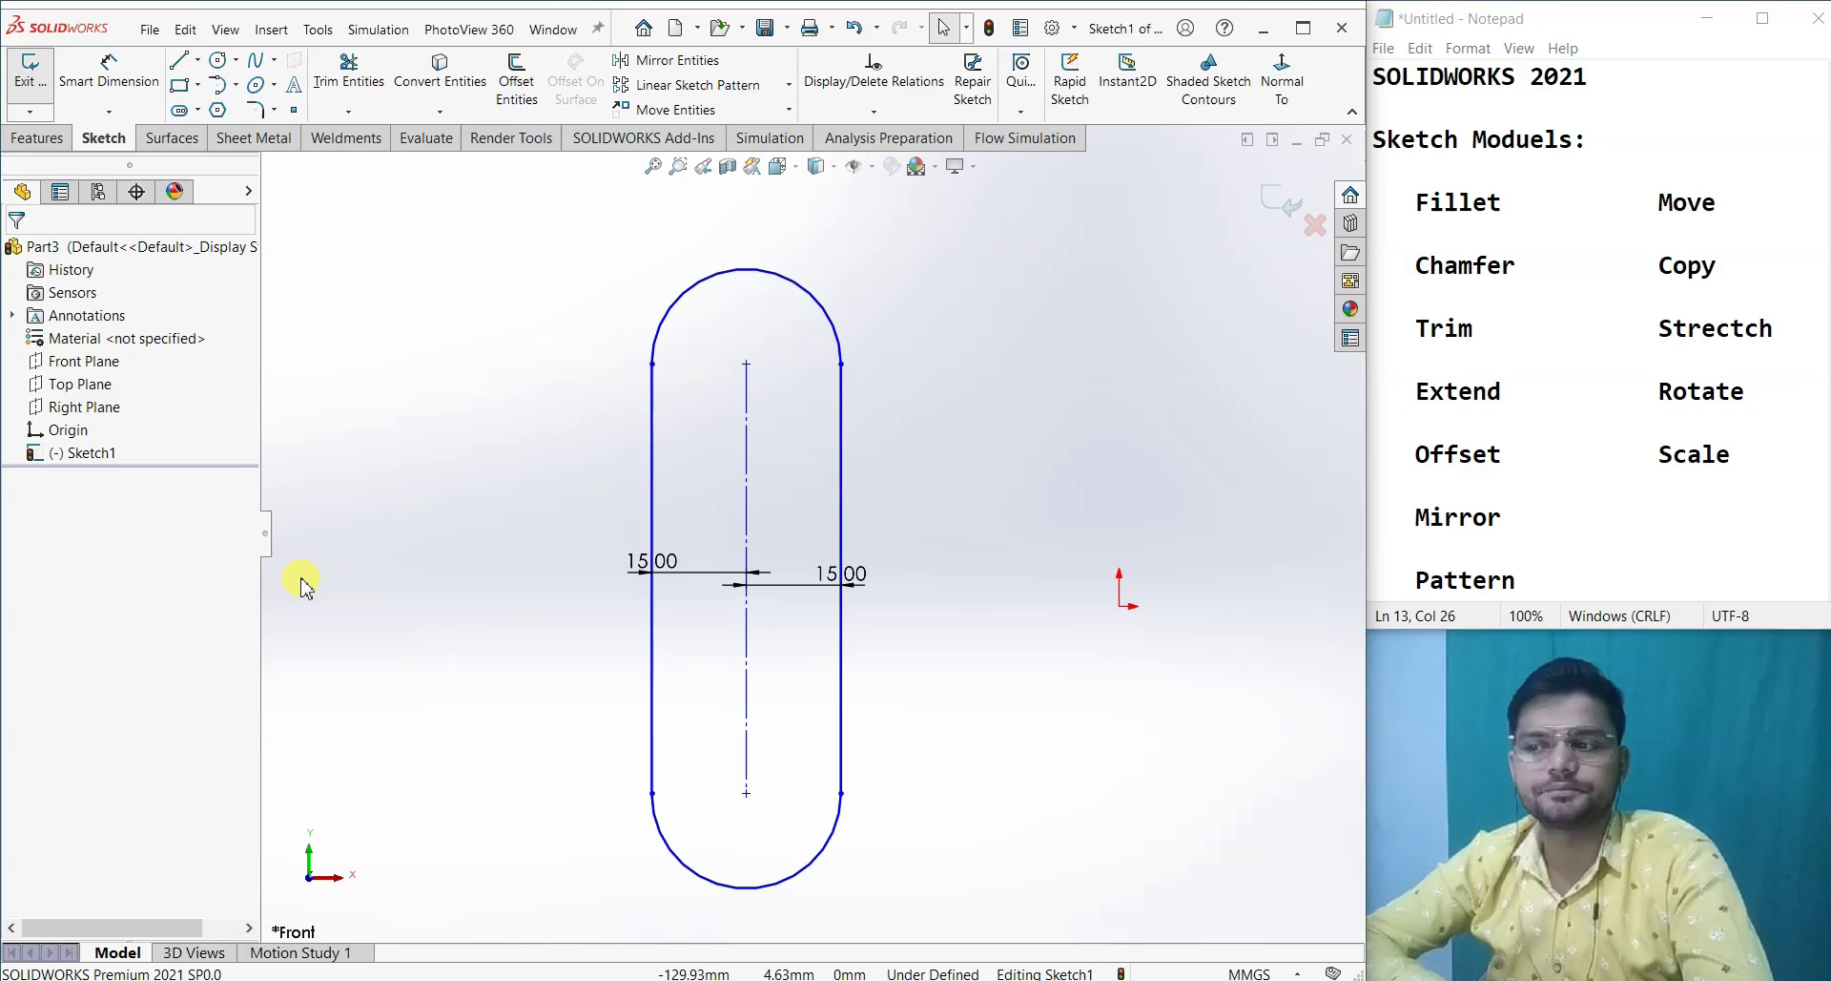
pyautogui.scroll(3, 873, 667)
pyautogui.scroll(1, 1011, 572)
pyautogui.scroll(-1, 1068, 540)
pyautogui.scroll(-1, 1071, 540)
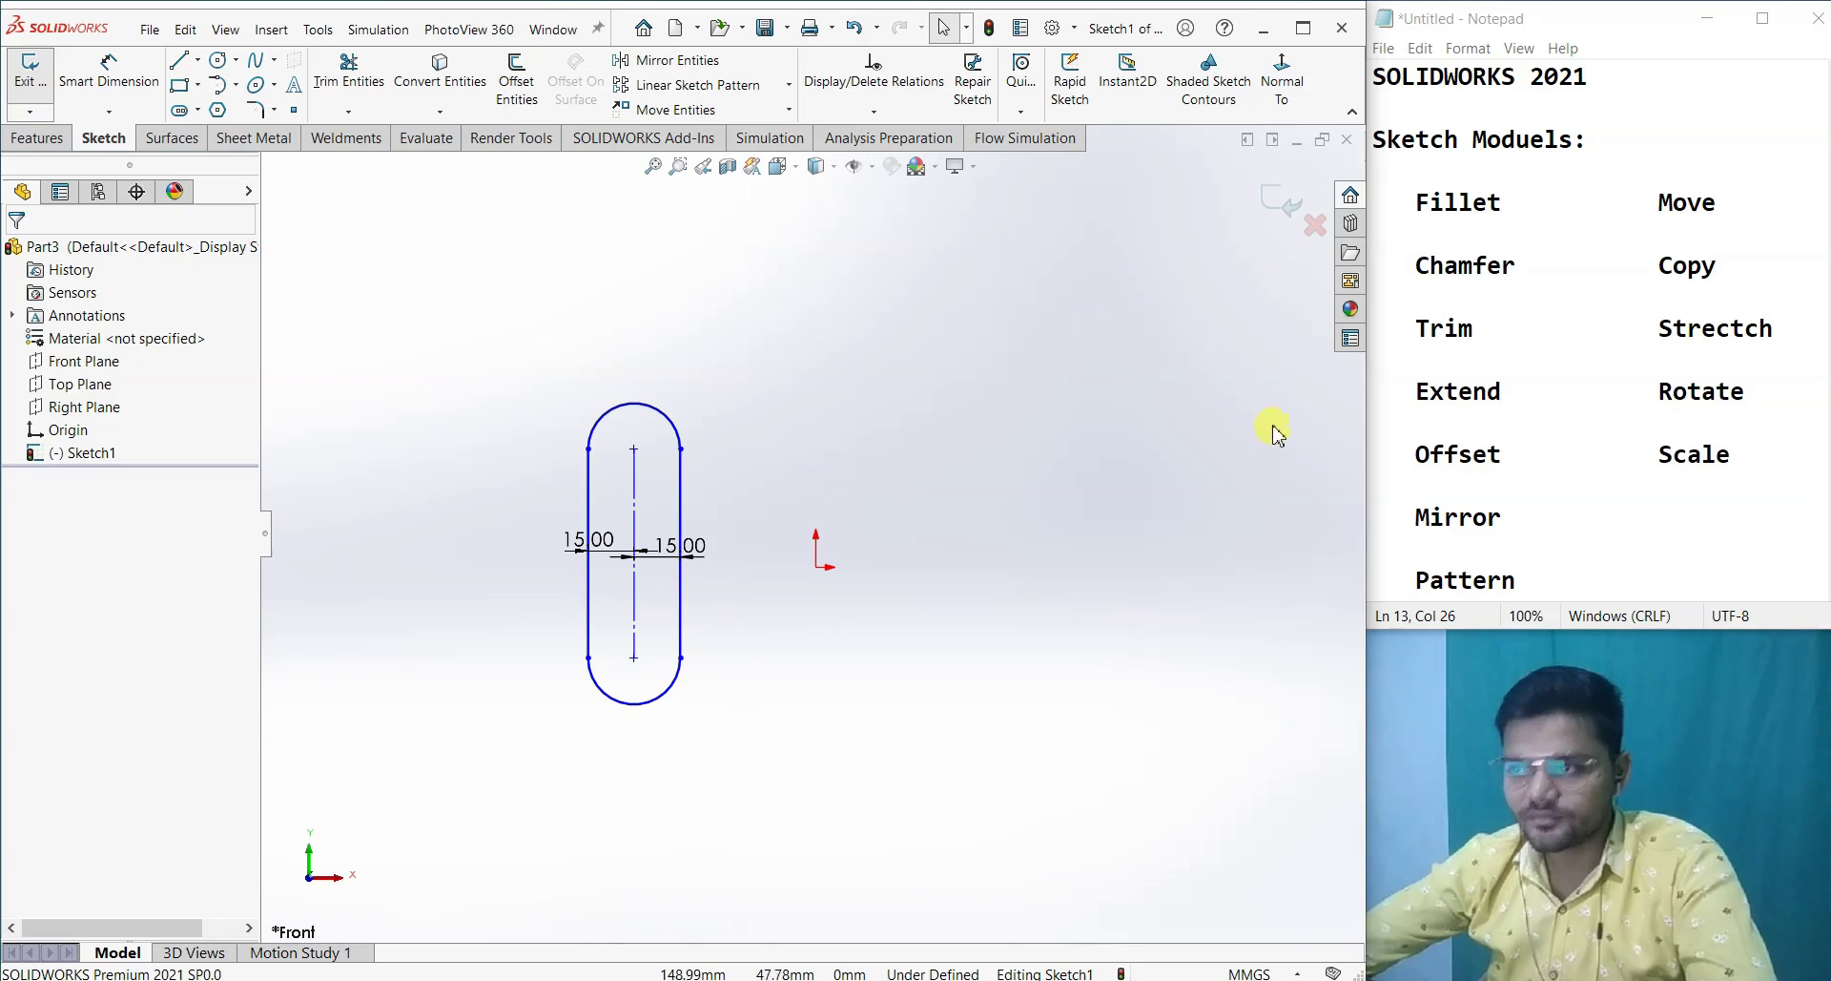
pyautogui.click(198, 60)
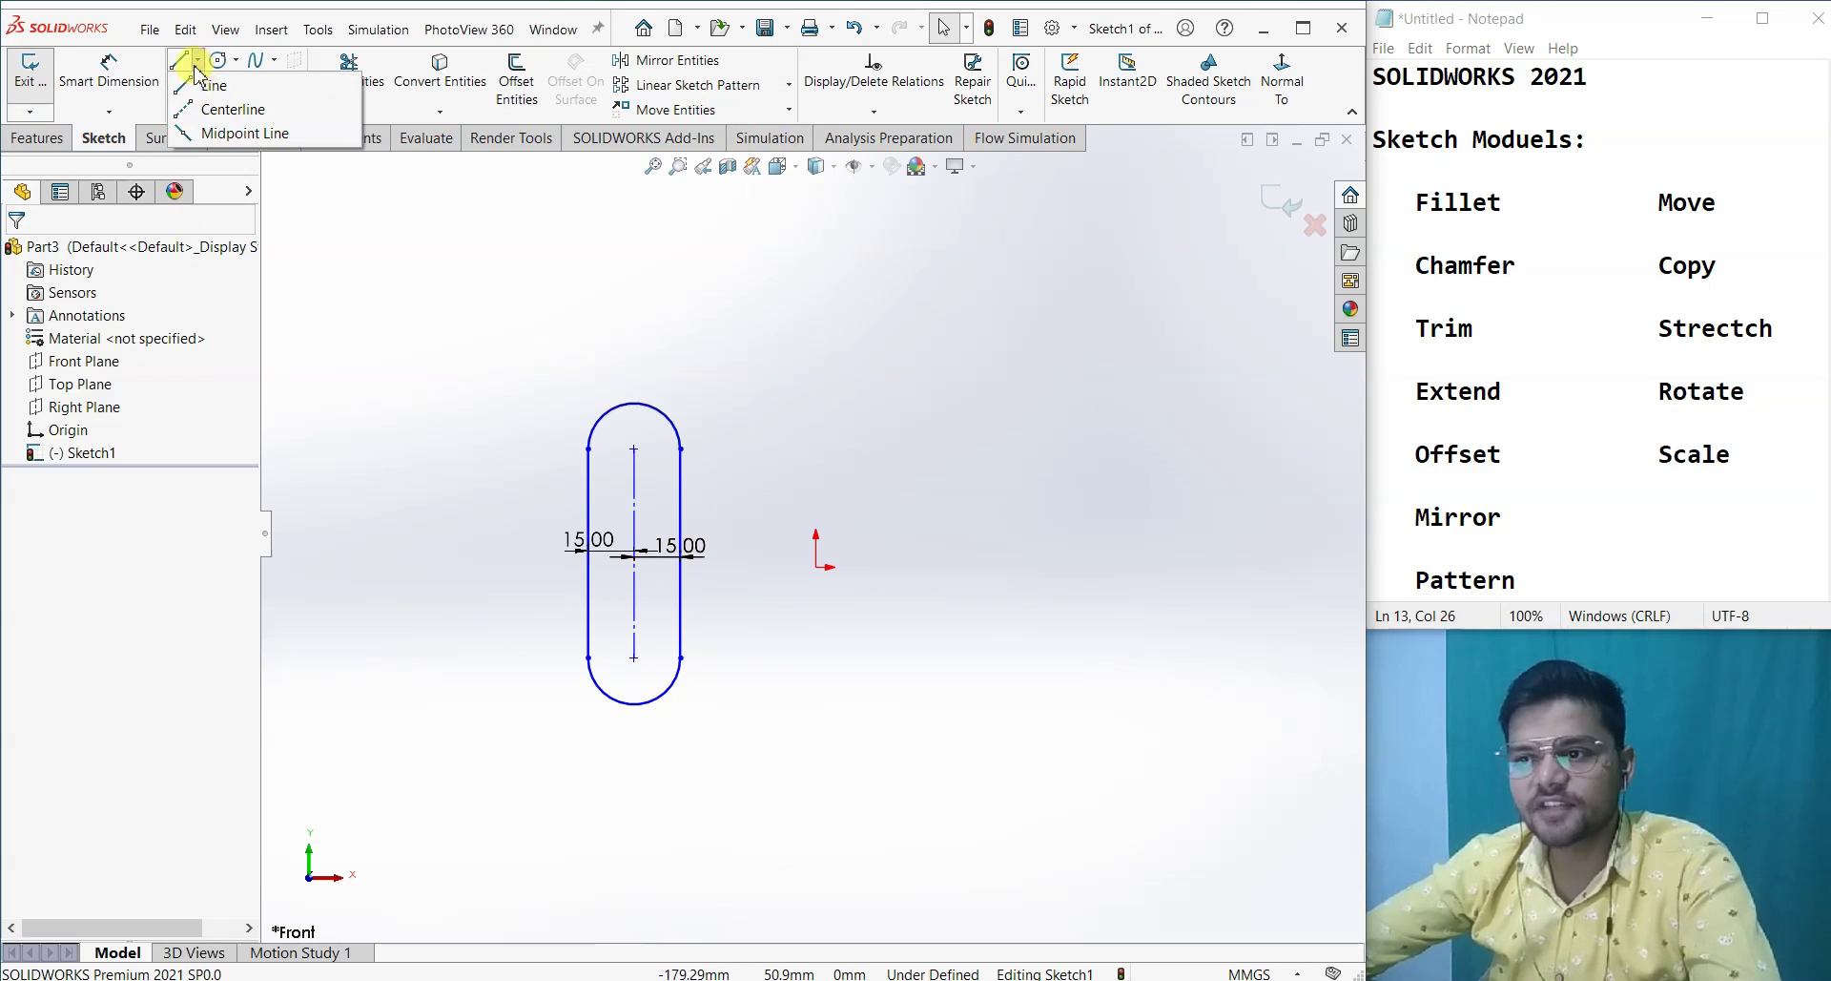
pyautogui.click(210, 111)
# - Draw an infinite-length vertical centerline through the origin
pyautogui.click(49, 535)
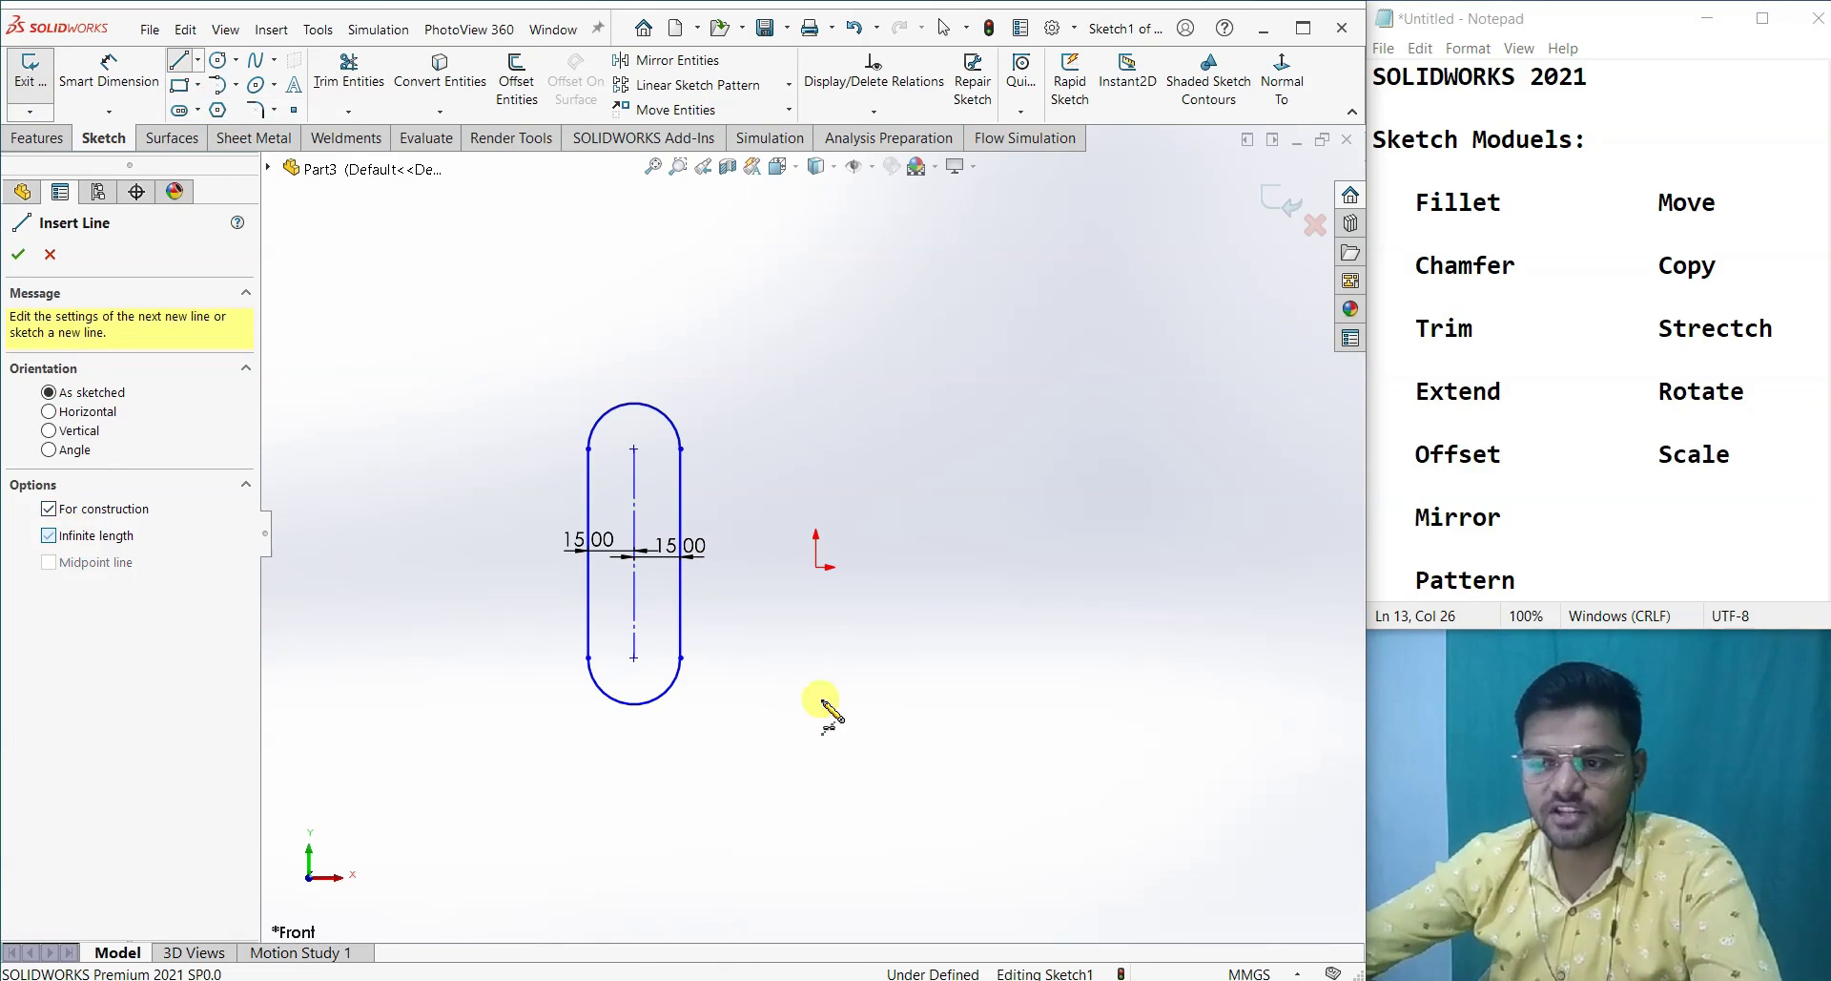
pyautogui.click(816, 567)
pyautogui.click(815, 458)
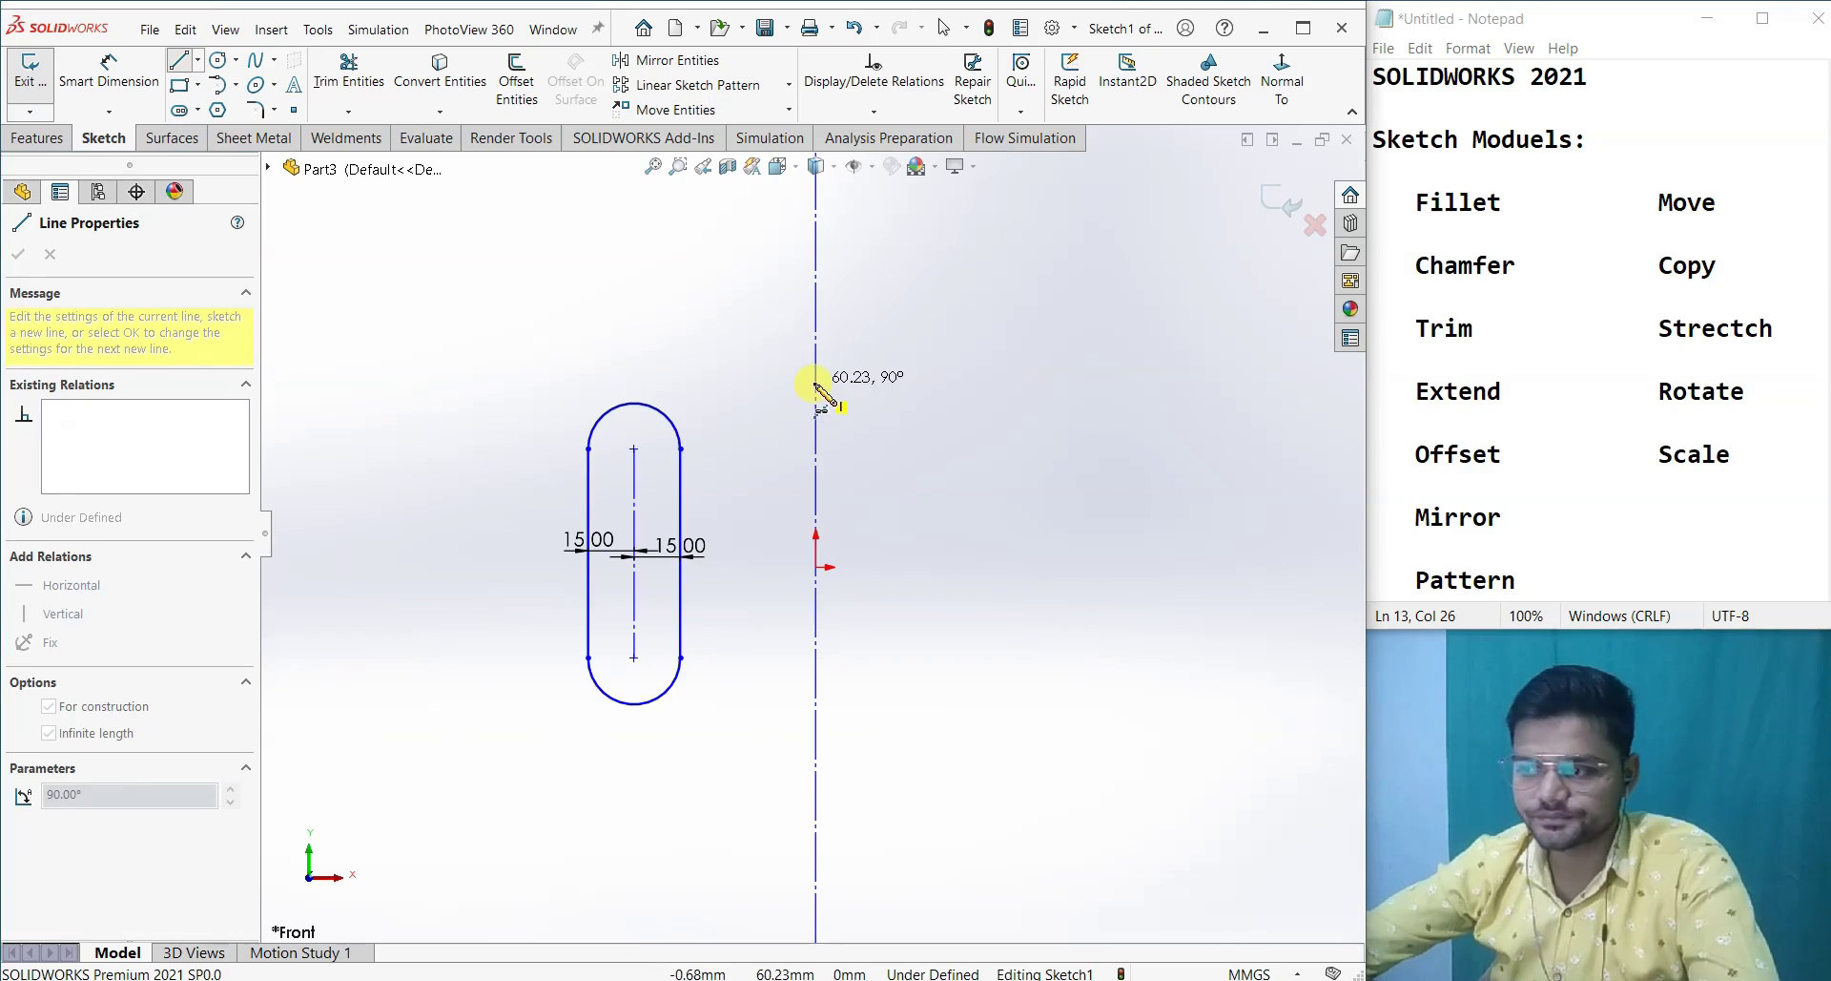
pyautogui.press('Escape')
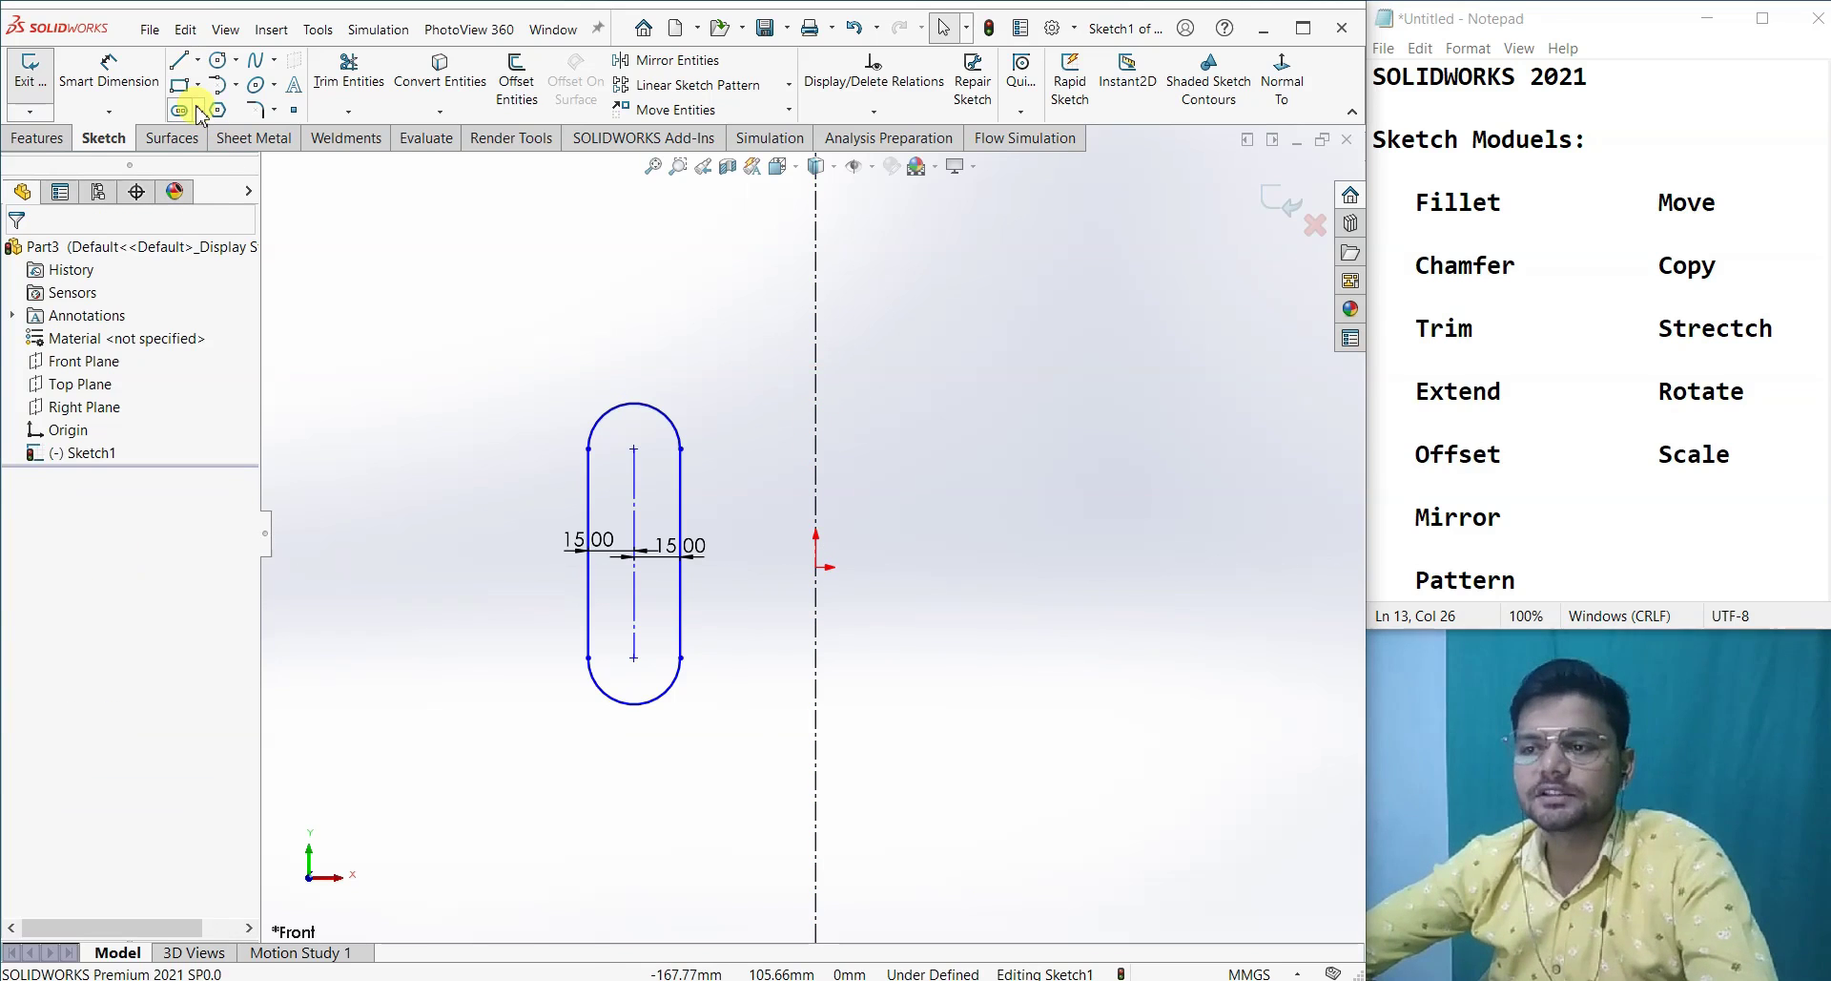
# - Draw a 3 Point Arc Slot upper-left of the straight slot
pyautogui.click(198, 110)
pyautogui.click(208, 186)
pyautogui.click(390, 453)
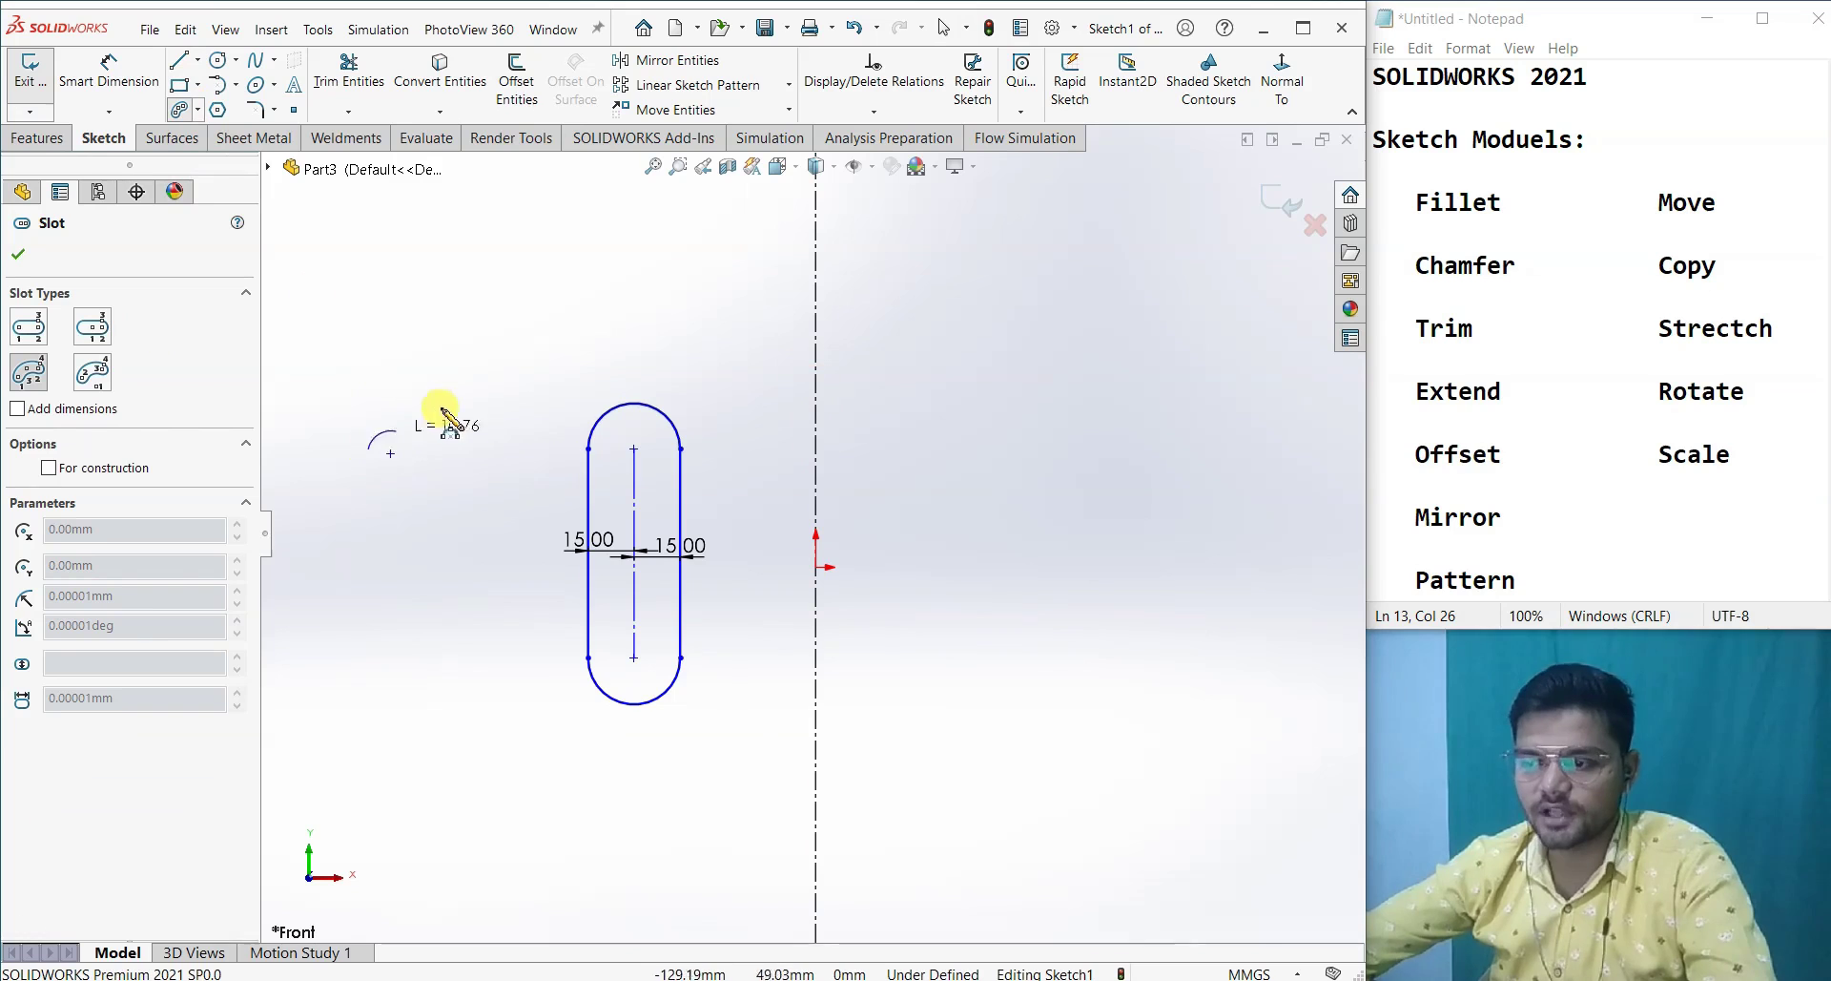
pyautogui.click(485, 364)
pyautogui.click(419, 377)
pyautogui.click(429, 405)
pyautogui.press('Escape')
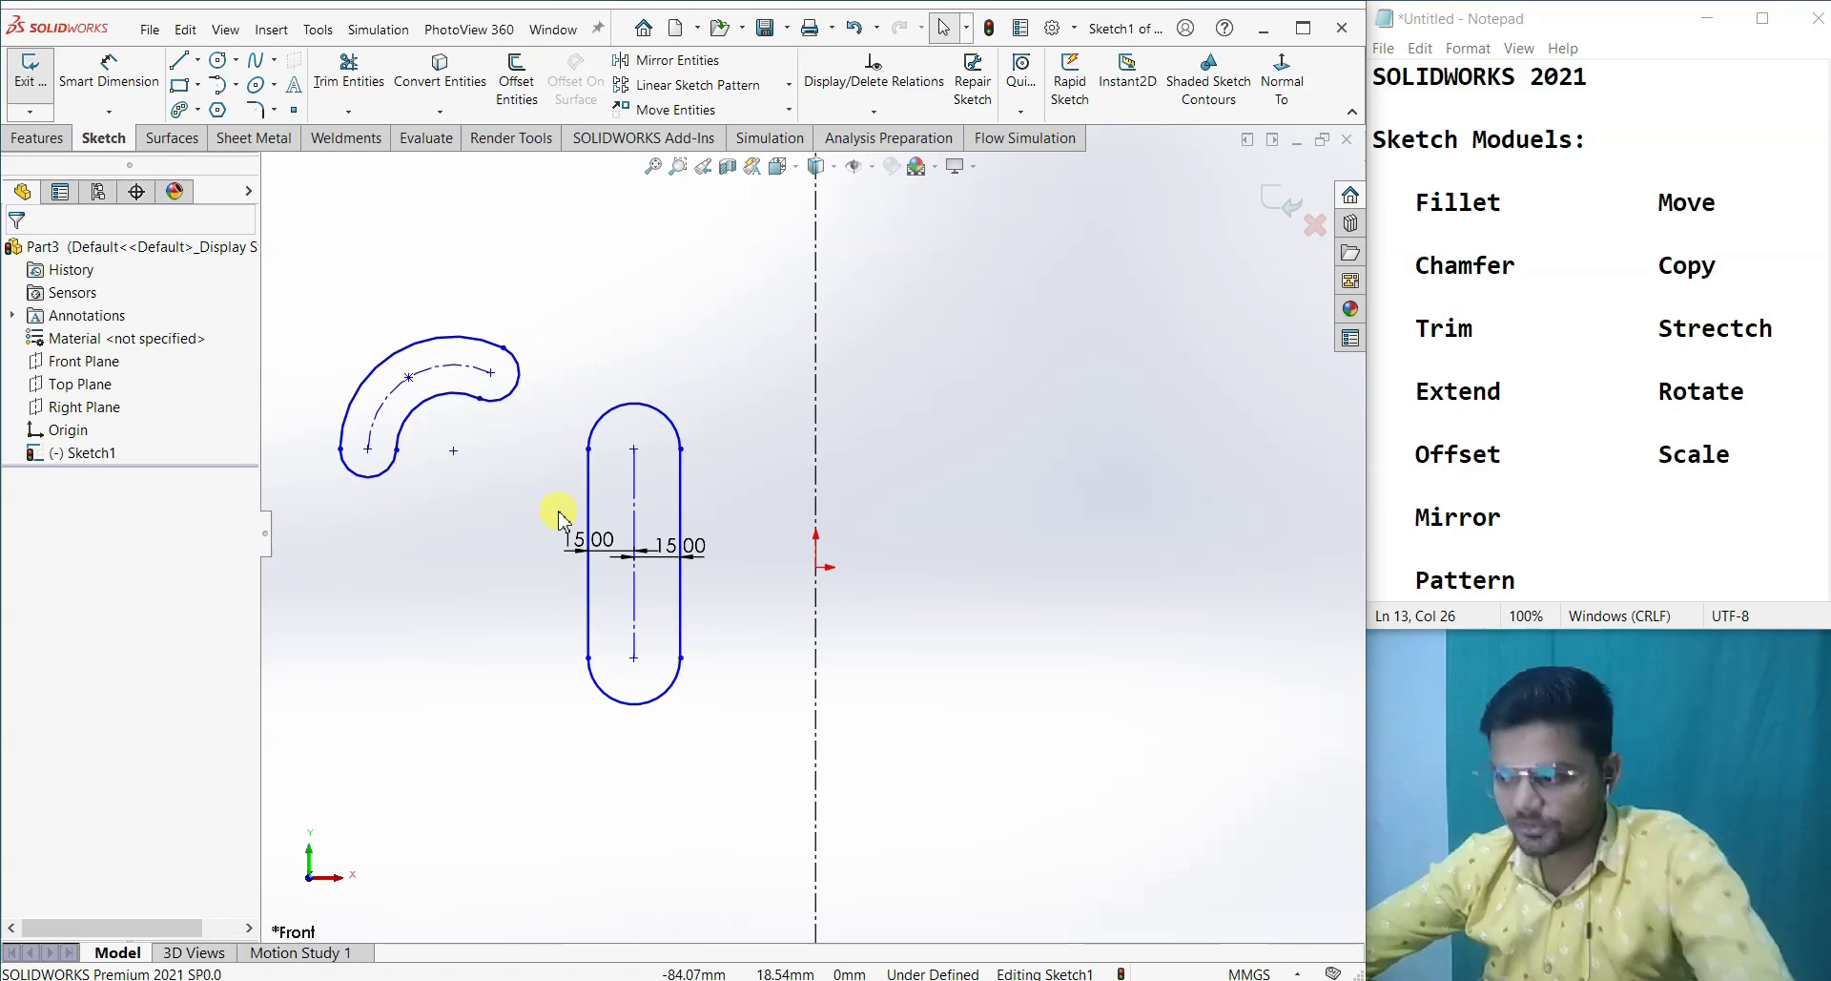
pyautogui.click(658, 60)
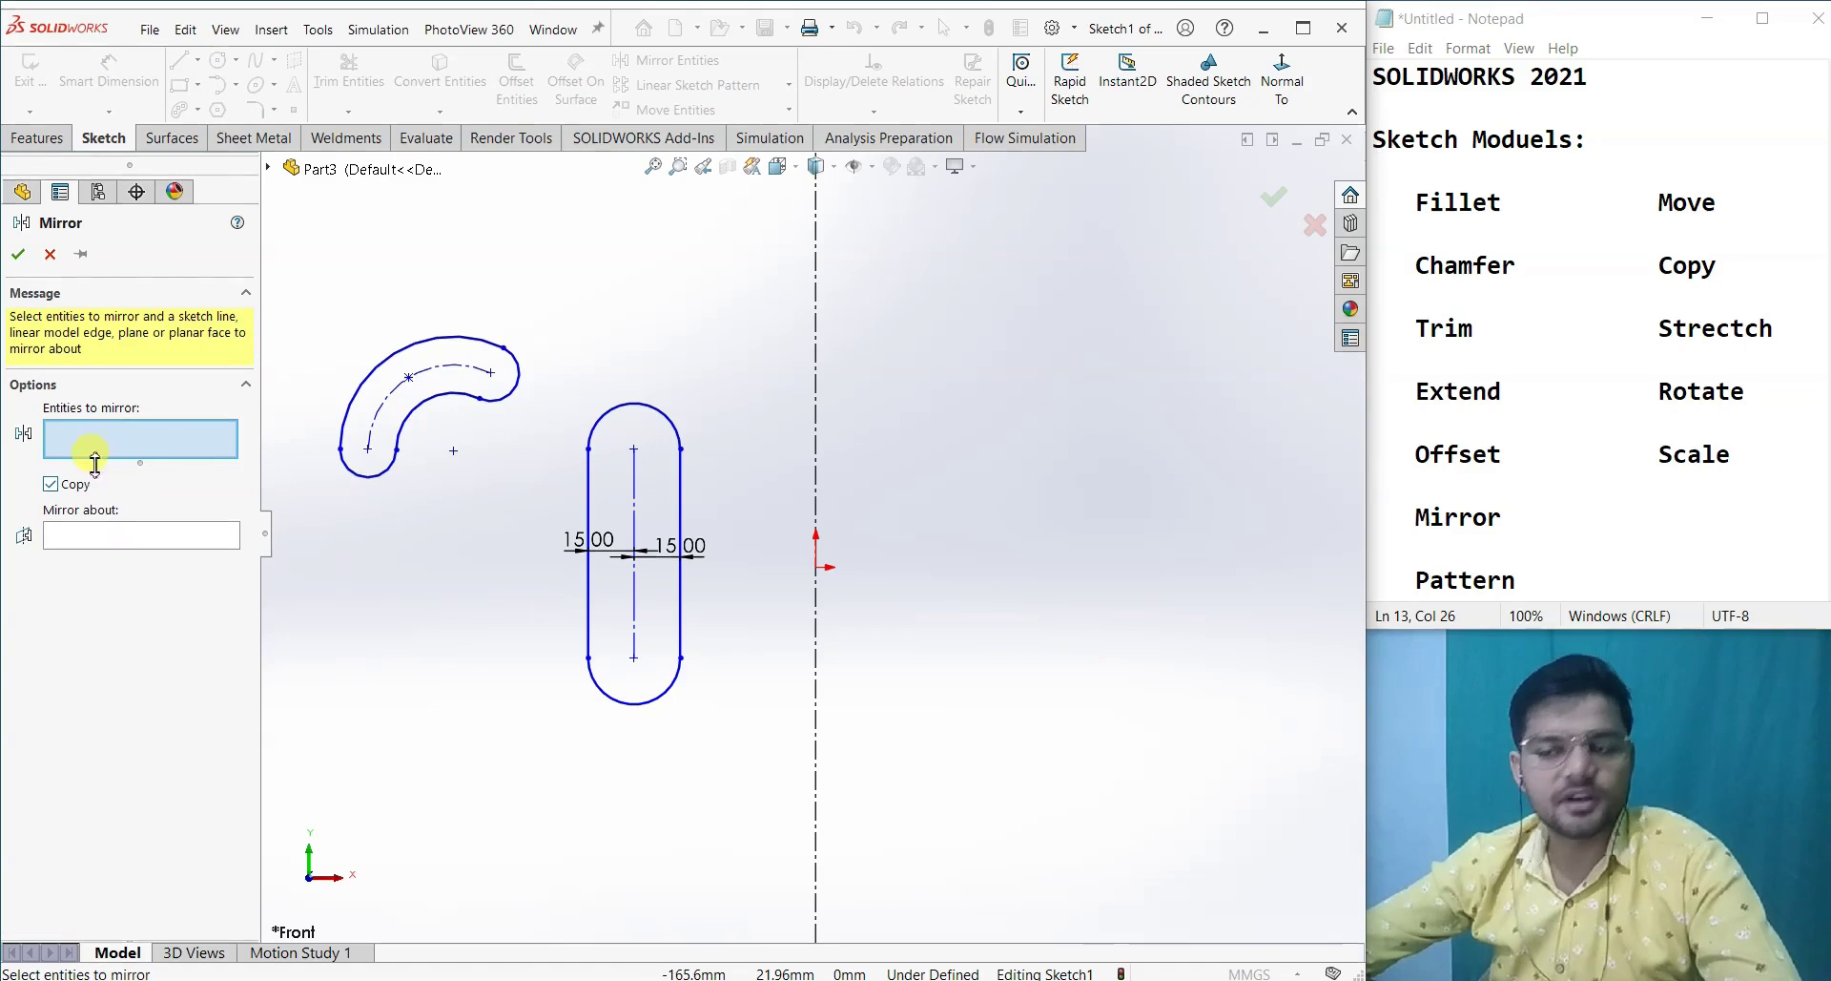
# - Mirror both slots about the vertical centerline to the right side
pyautogui.moveTo(296, 297); pyautogui.dragTo(722, 795)
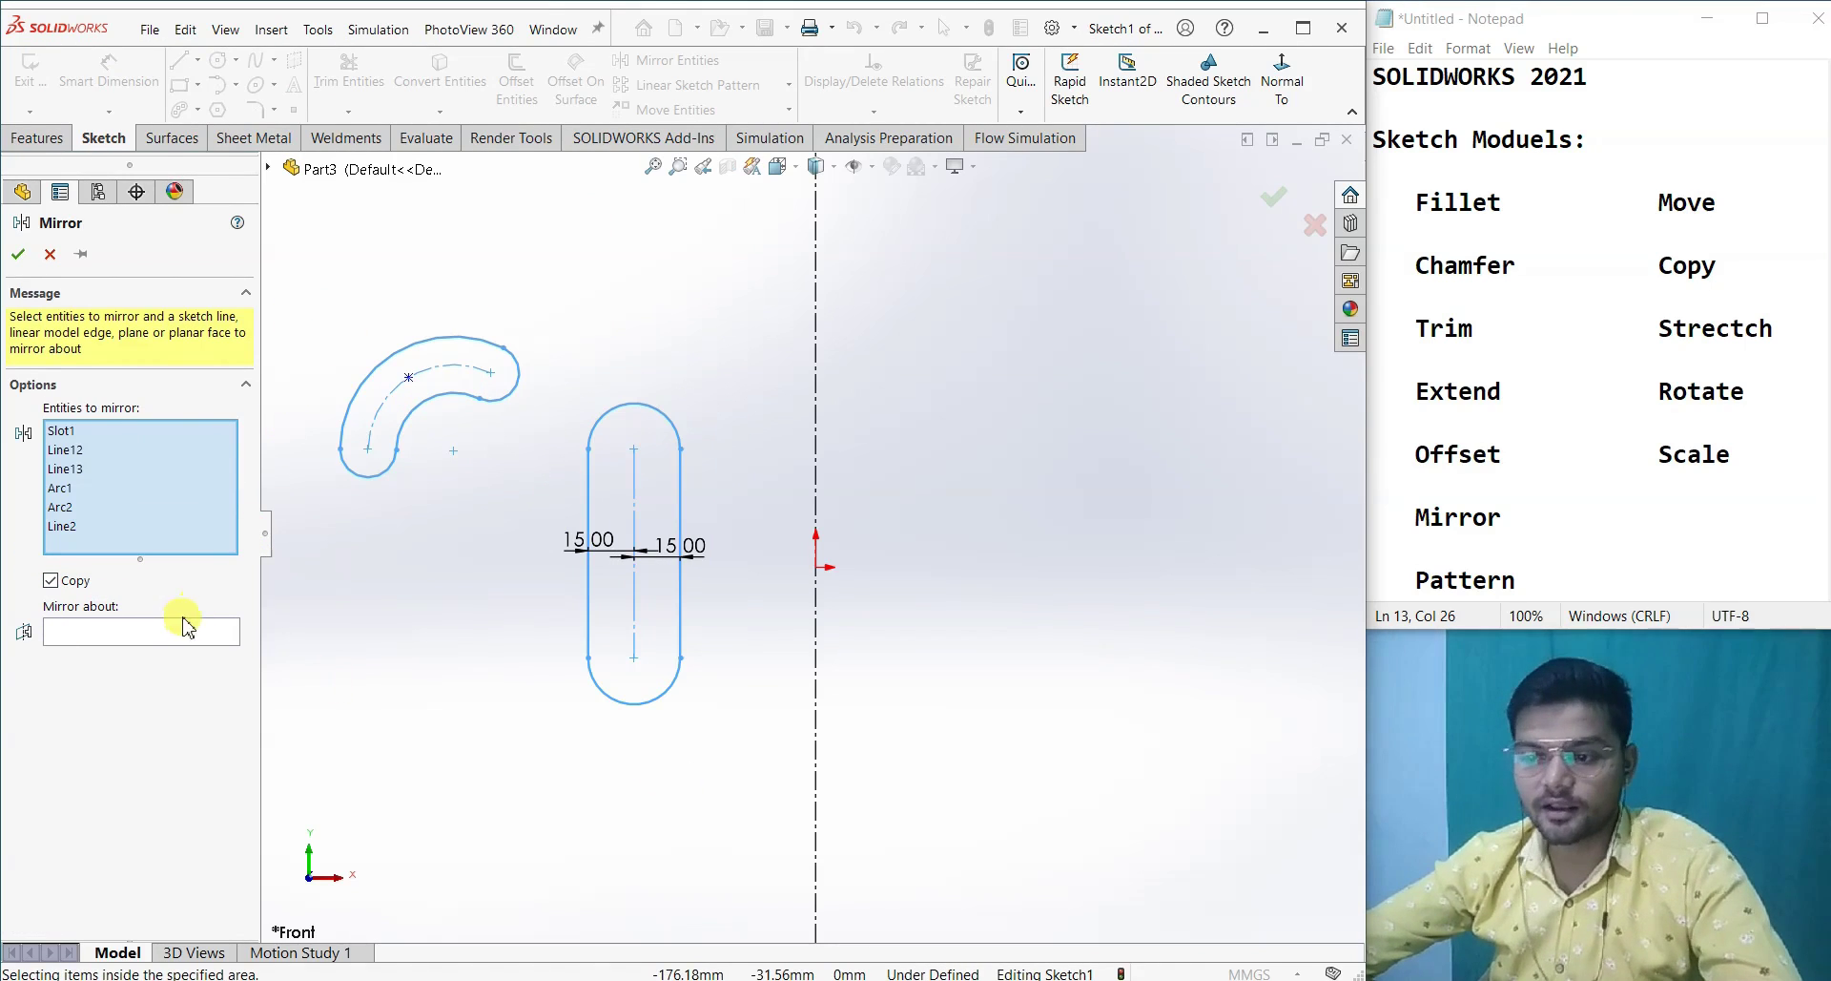
pyautogui.click(152, 633)
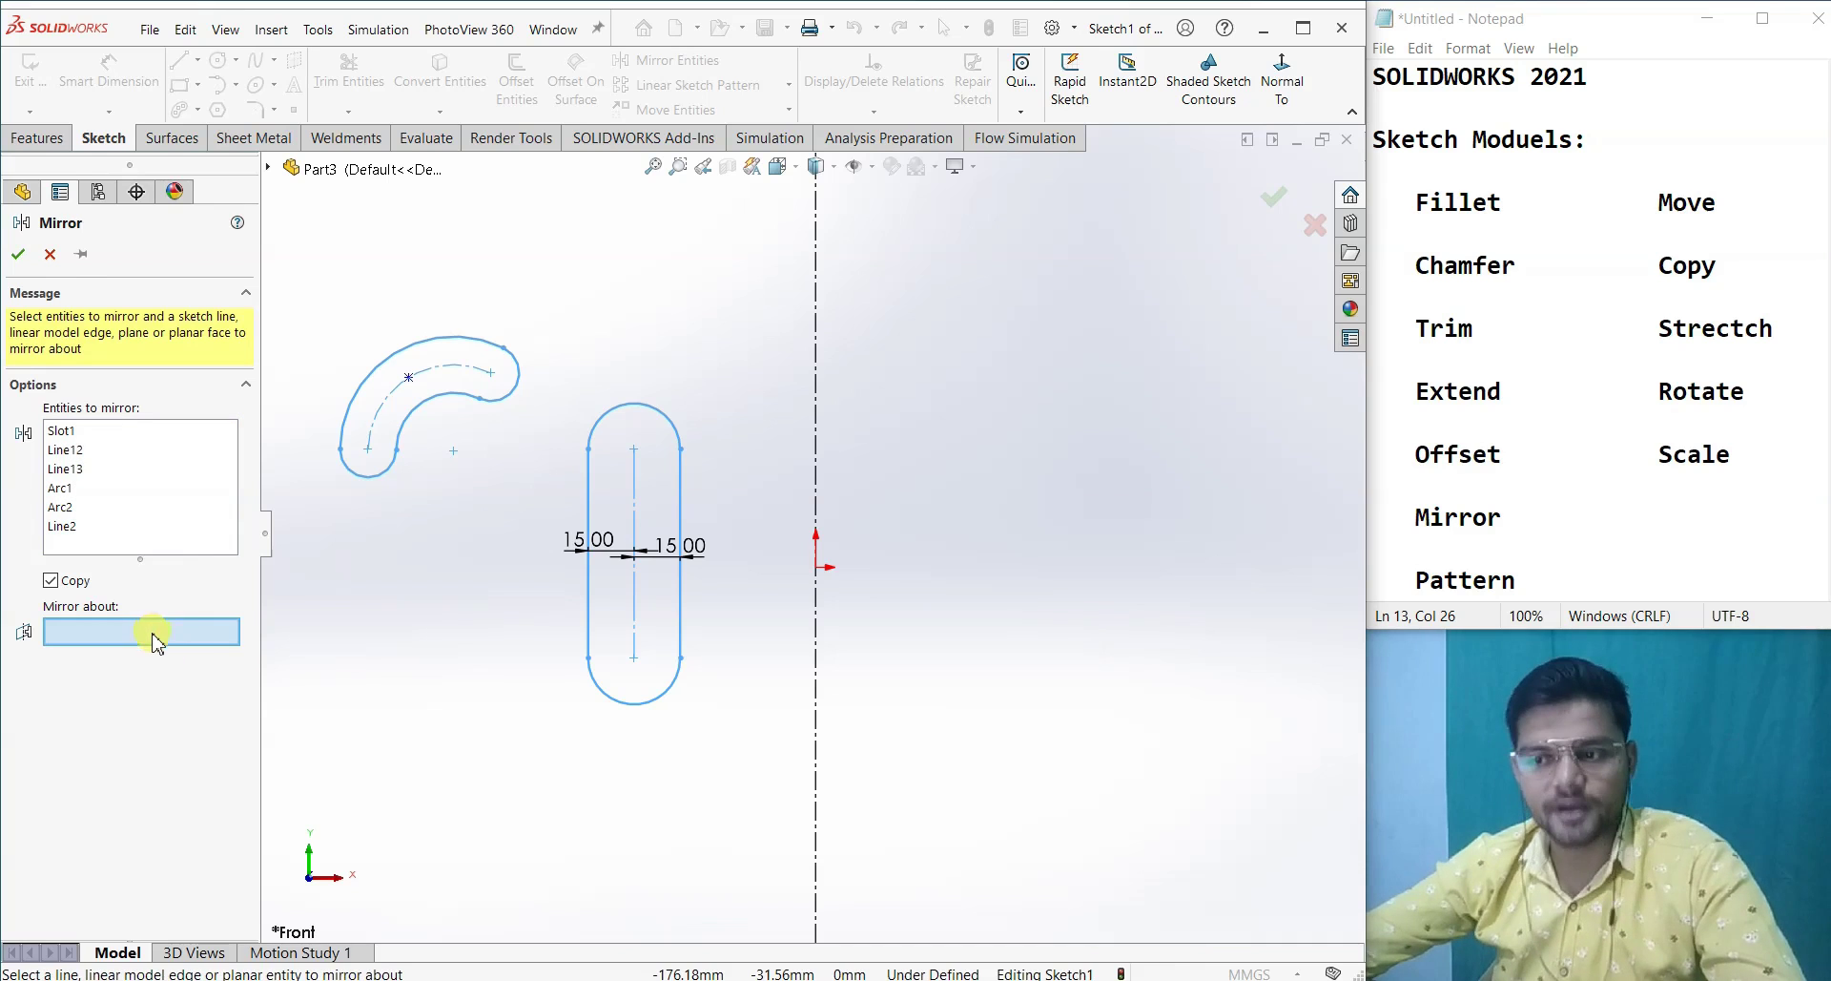
pyautogui.click(816, 393)
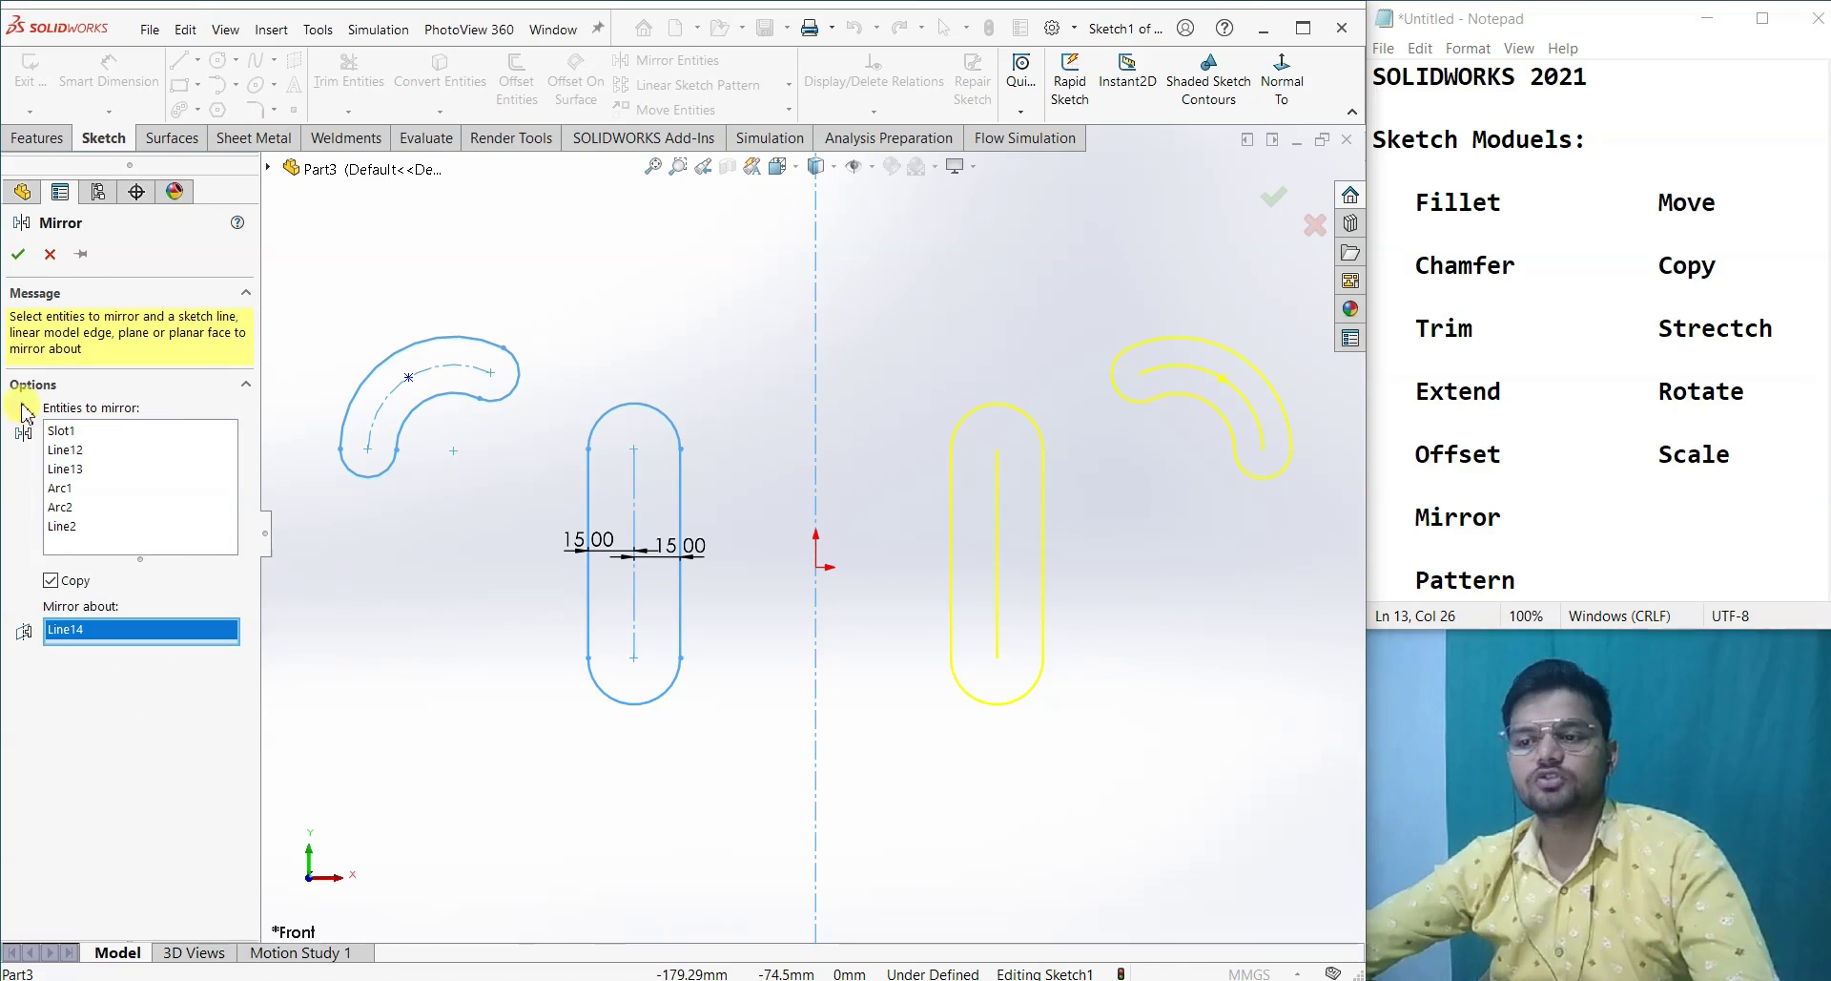
pyautogui.click(17, 254)
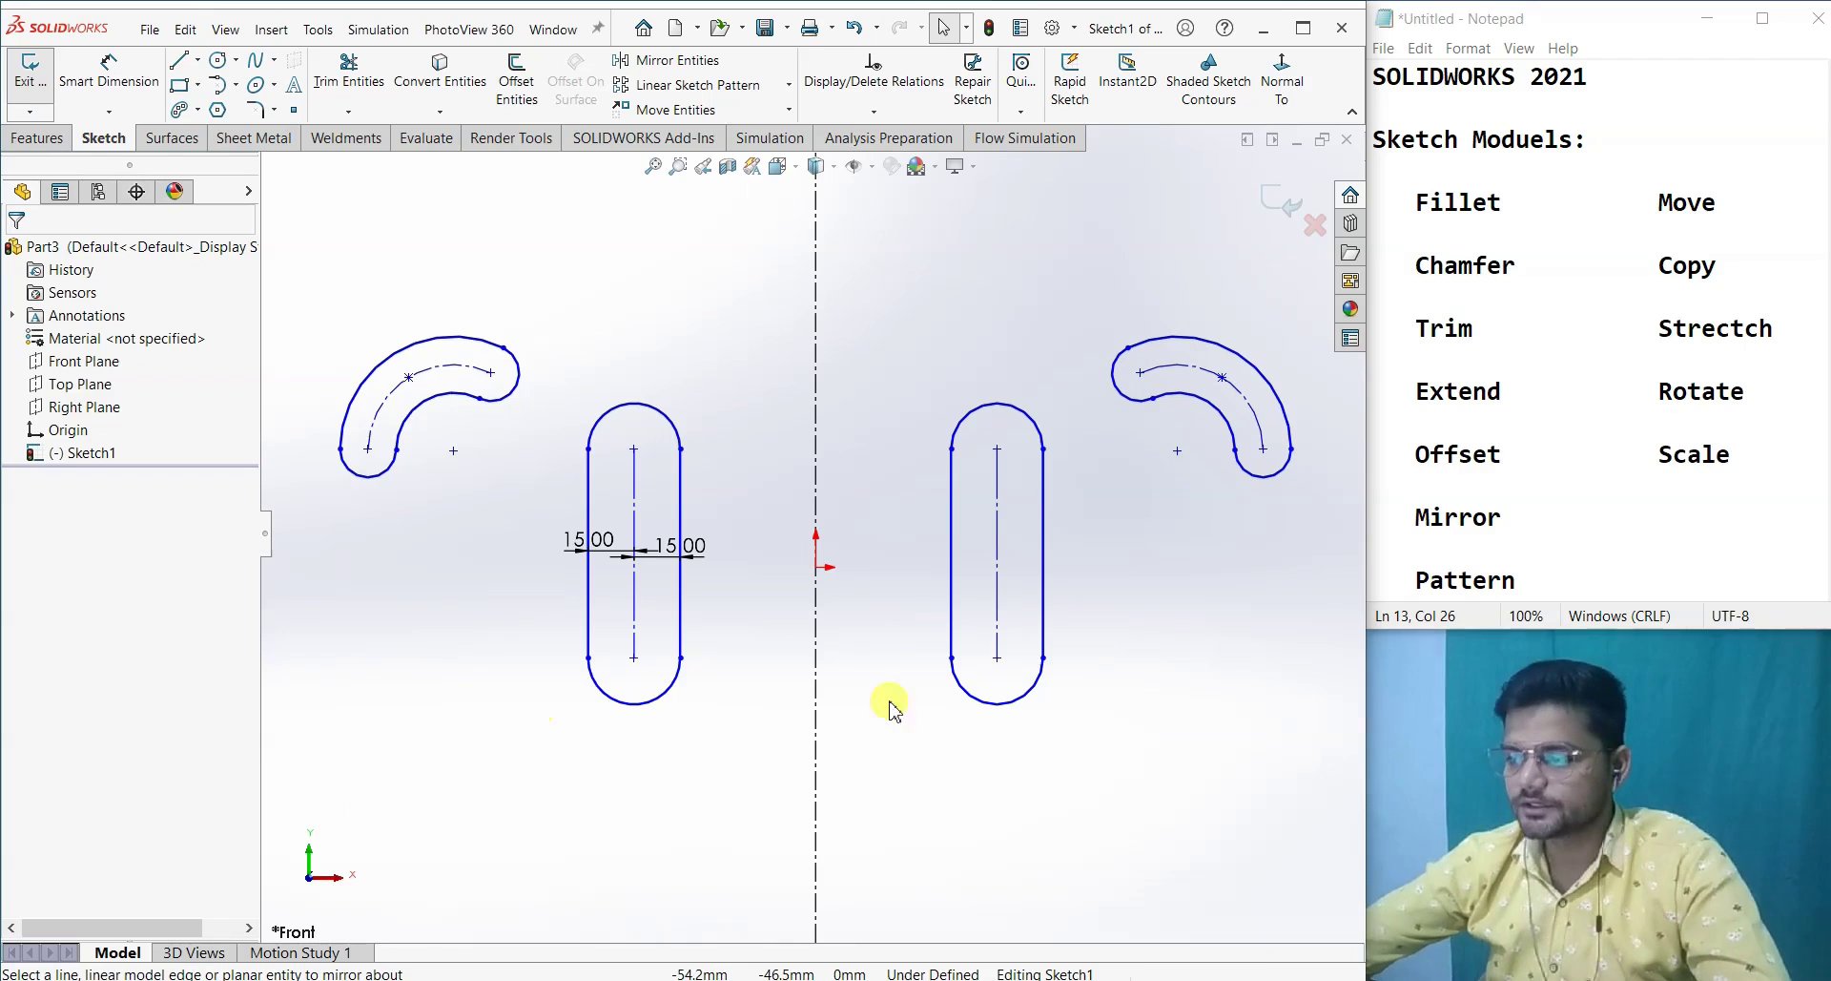
# - Delete the mirrored slots, the original slots with their dimensions, and the centerline
pyautogui.scroll(2, 888, 703)
pyautogui.moveTo(1103, 701)
pyautogui.mouseDown()
pyautogui.moveTo(932, 541)
pyautogui.moveTo(830, 358)
pyautogui.mouseUp()
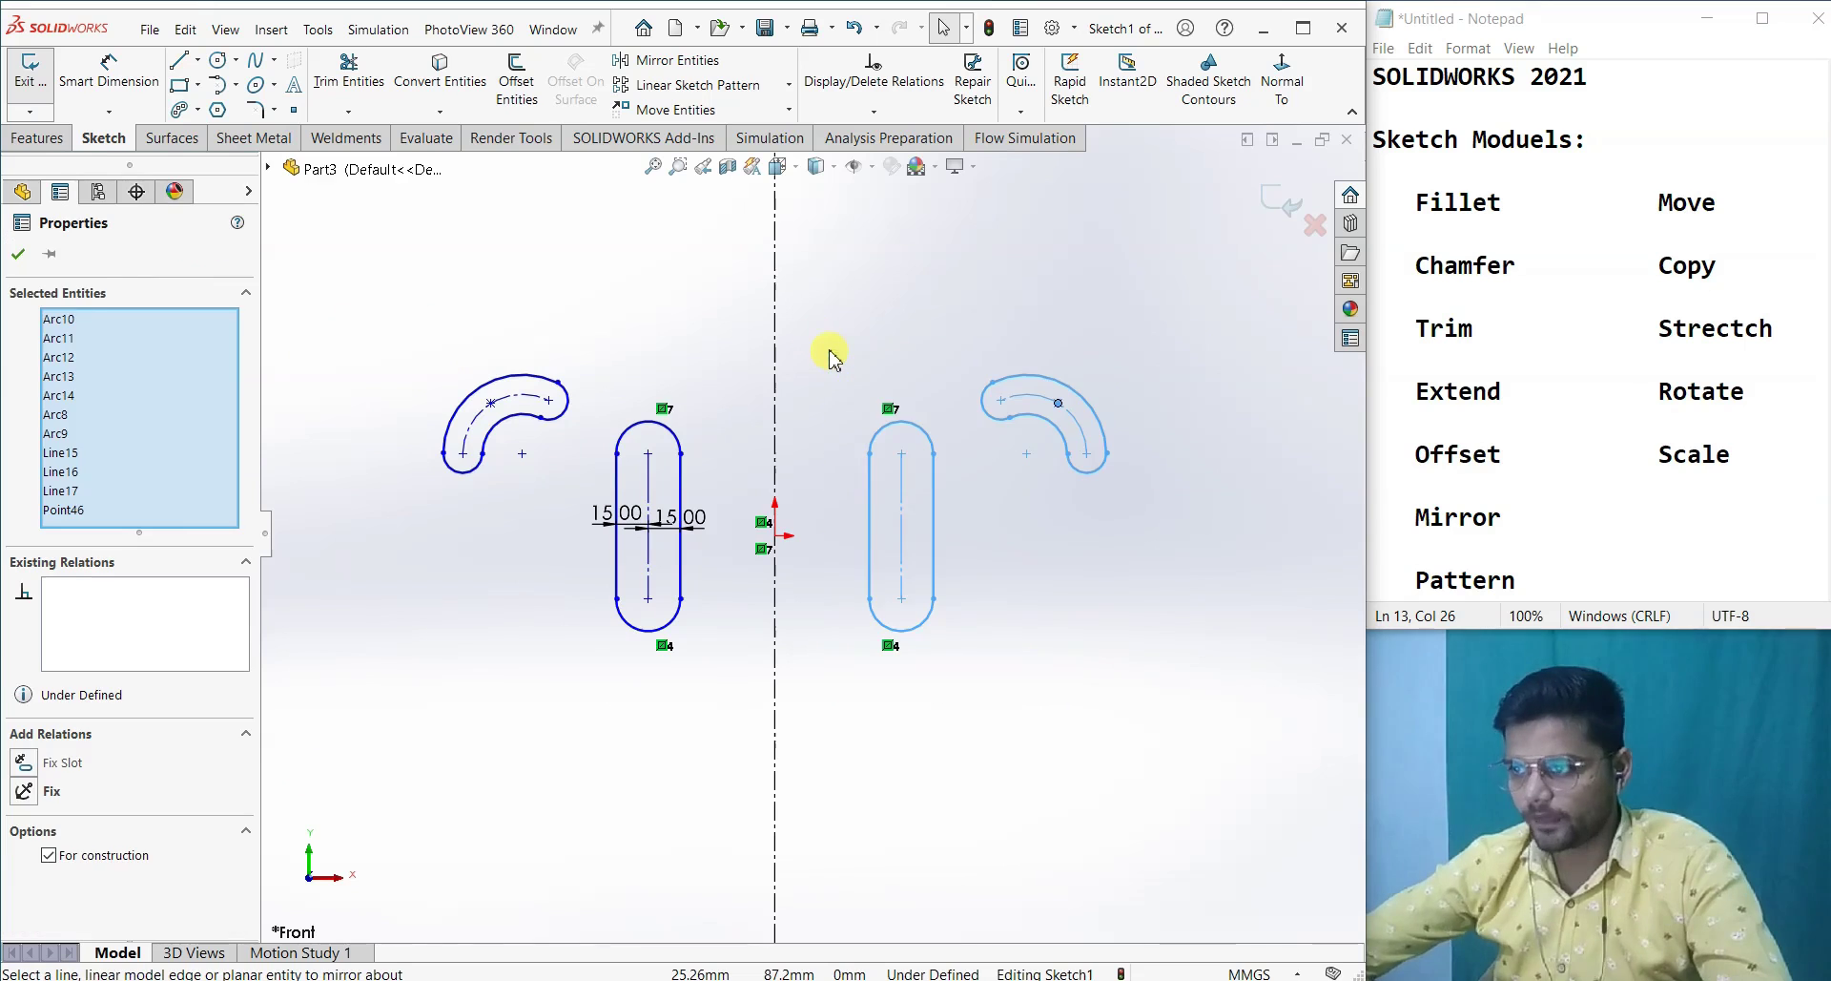
pyautogui.press('Delete')
pyautogui.moveTo(386, 315); pyautogui.dragTo(887, 763)
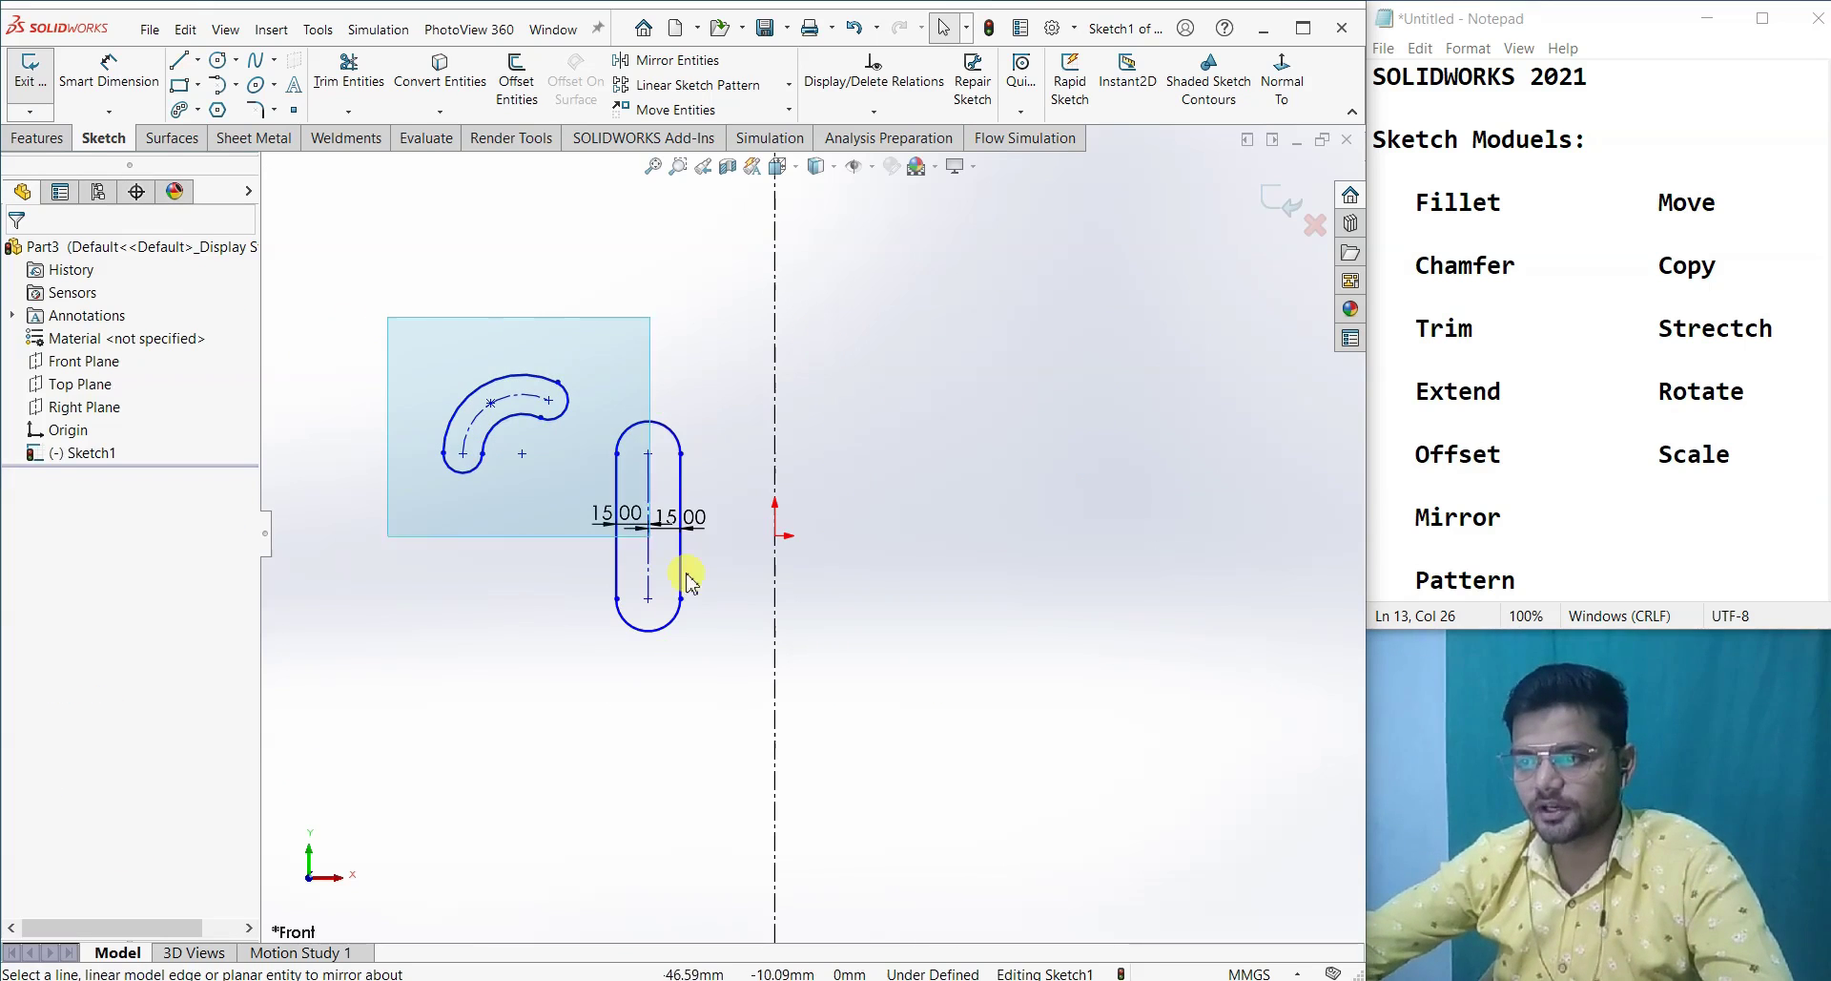
pyautogui.press('Delete')
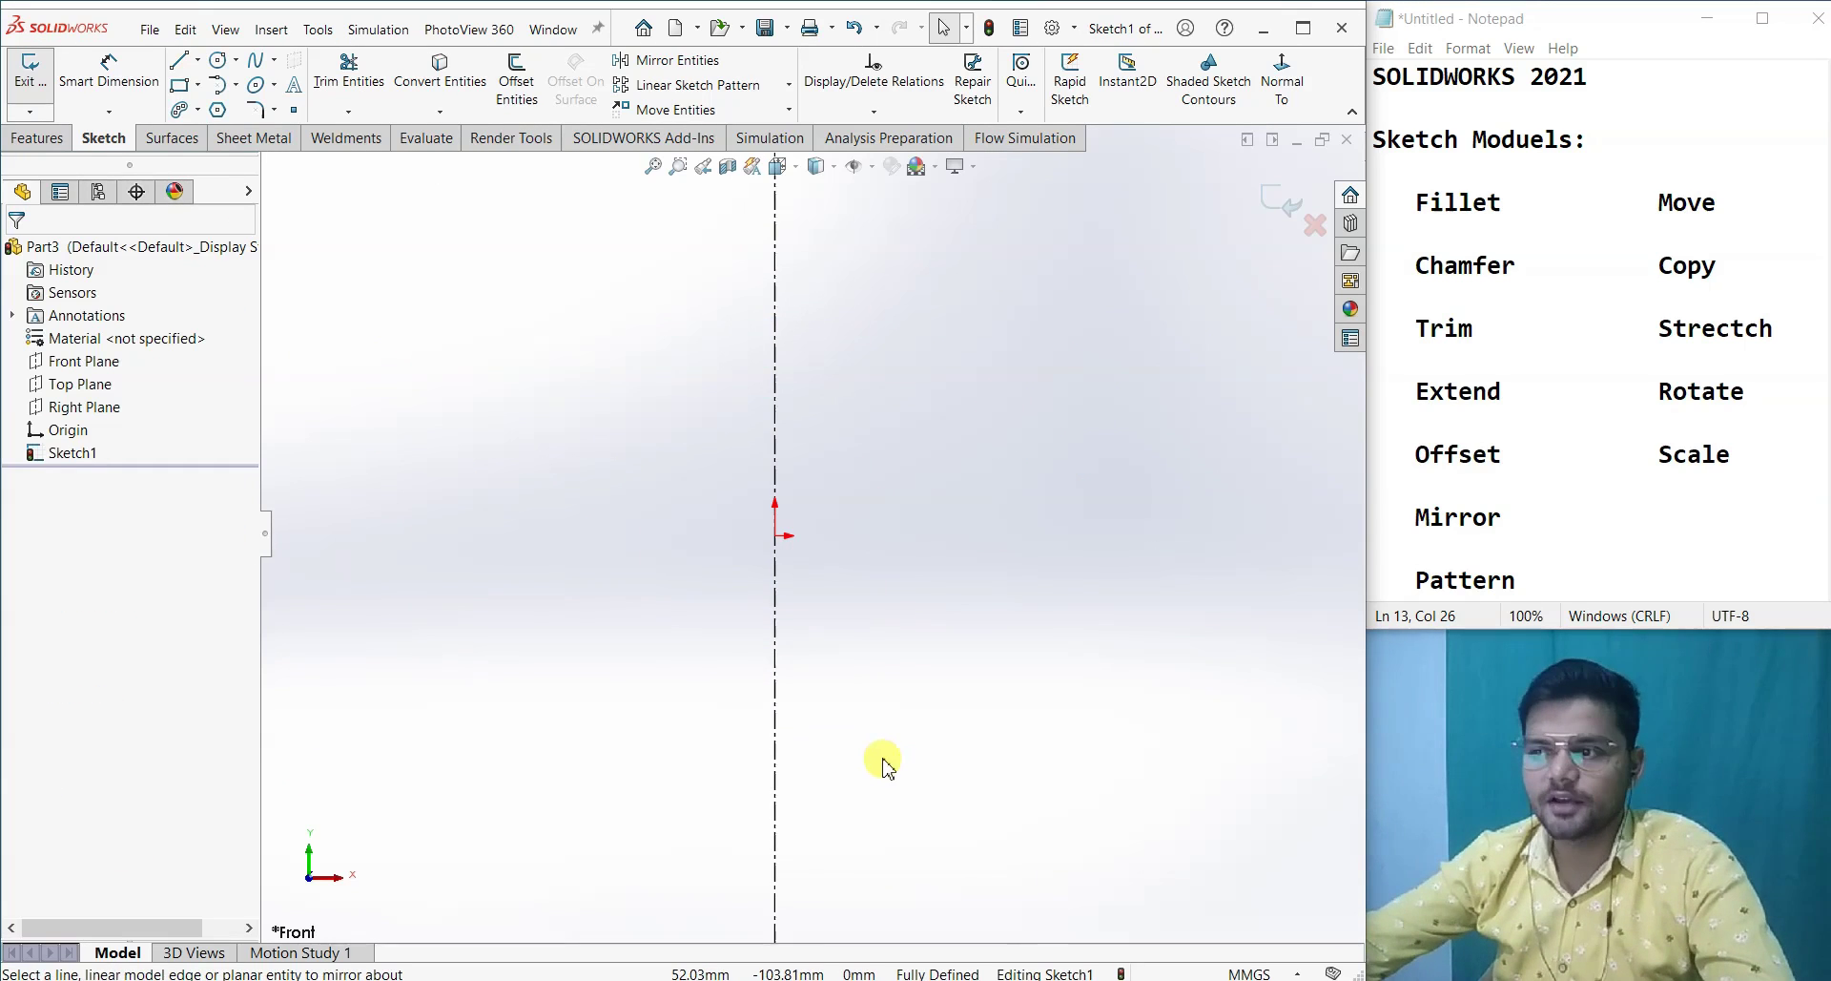
pyautogui.click(776, 608)
pyautogui.press('Delete')
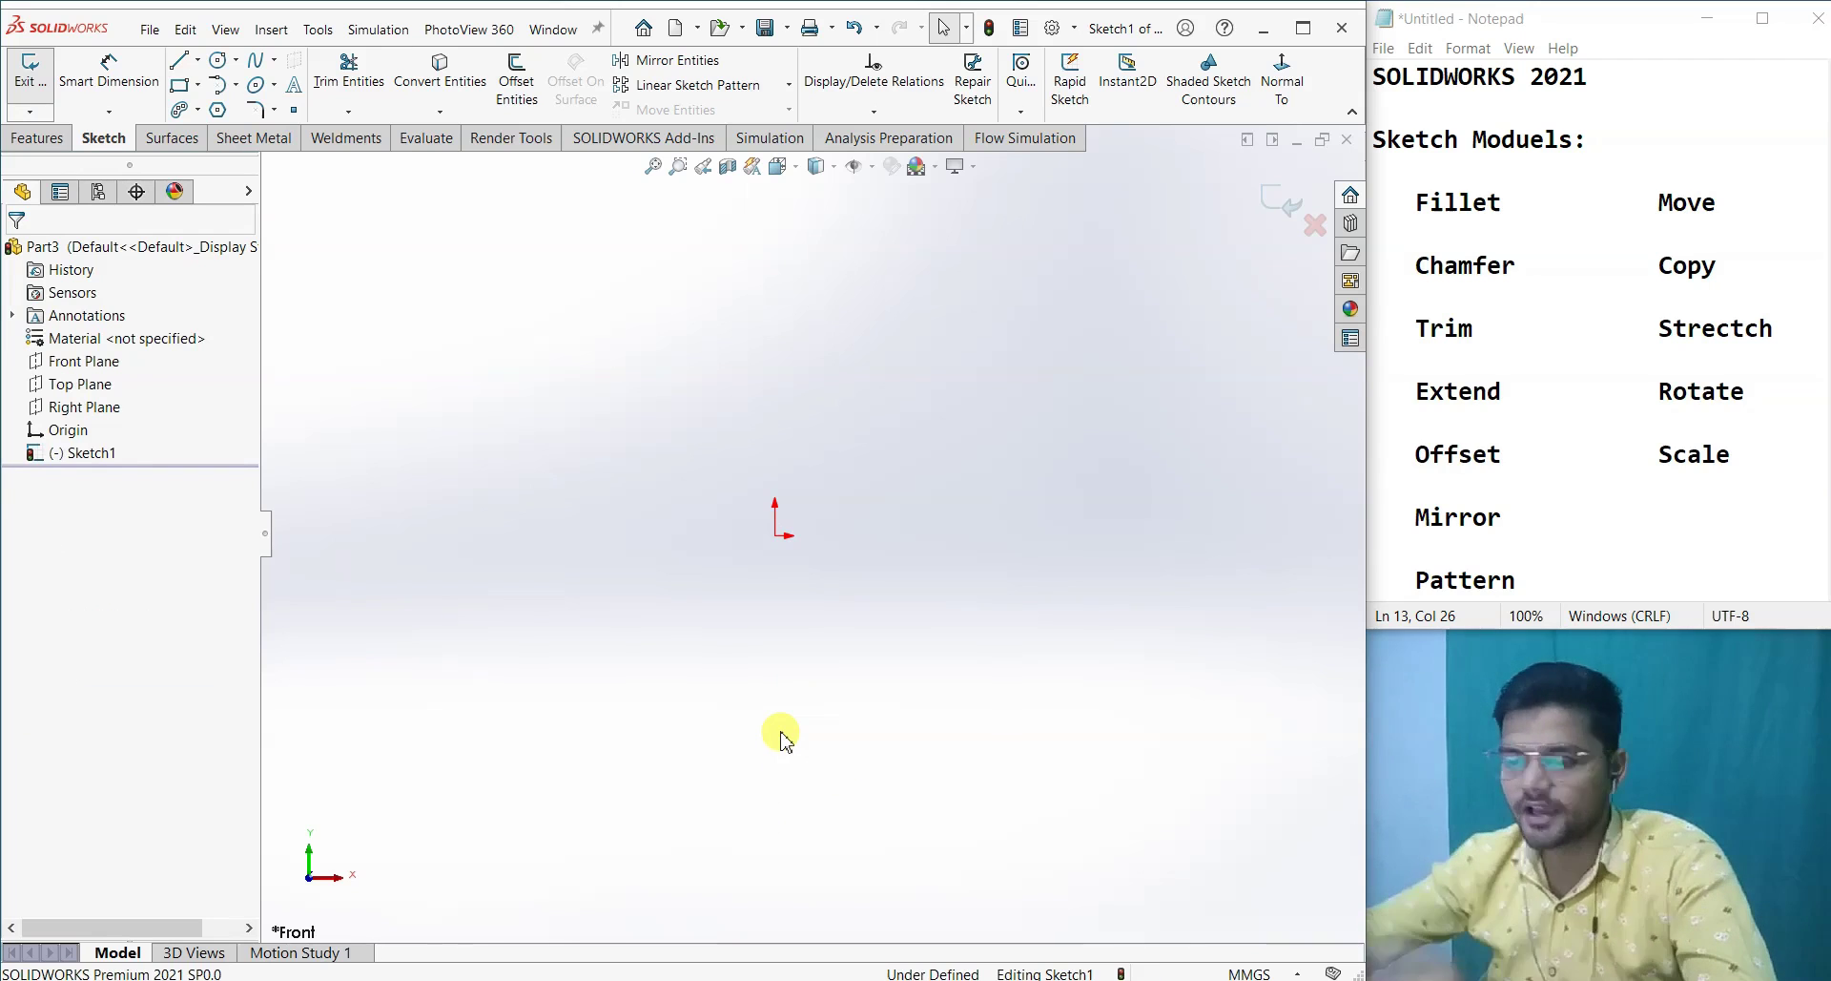
# - Draw a small corner-rectangle square lower-left of the origin
pyautogui.click(178, 93)
pyautogui.click(466, 626)
pyautogui.click(551, 704)
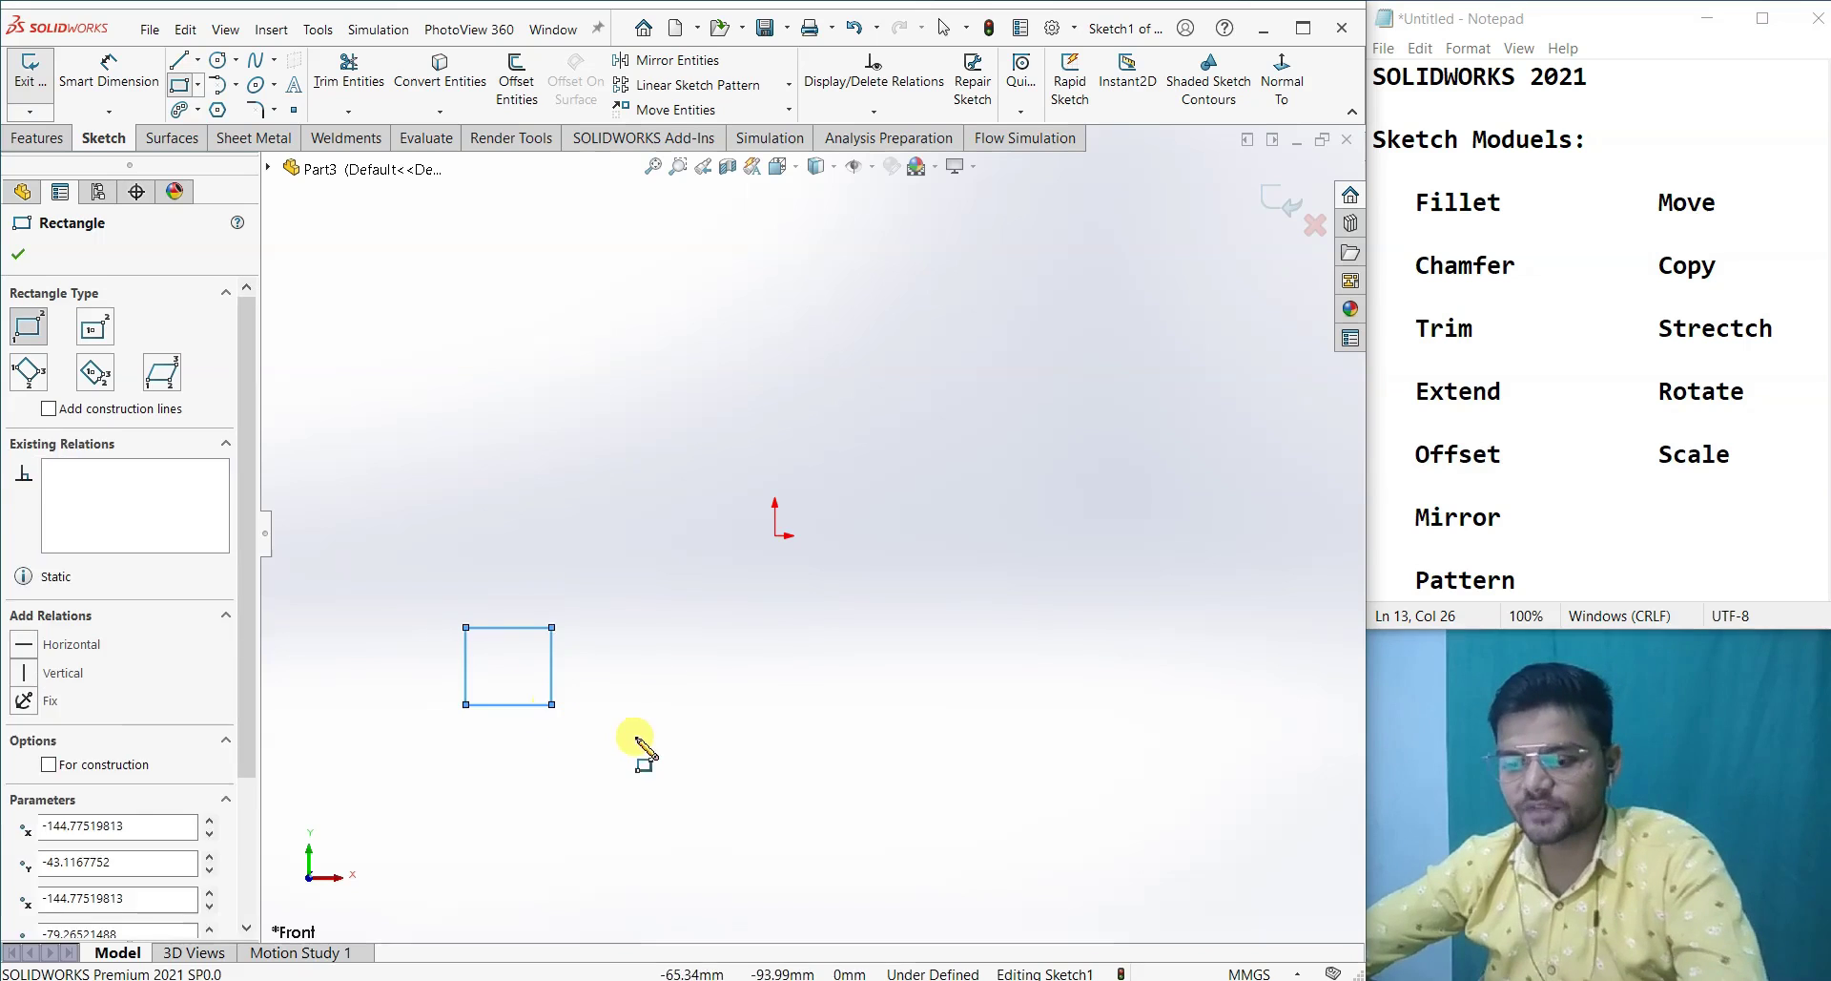
pyautogui.press('Escape')
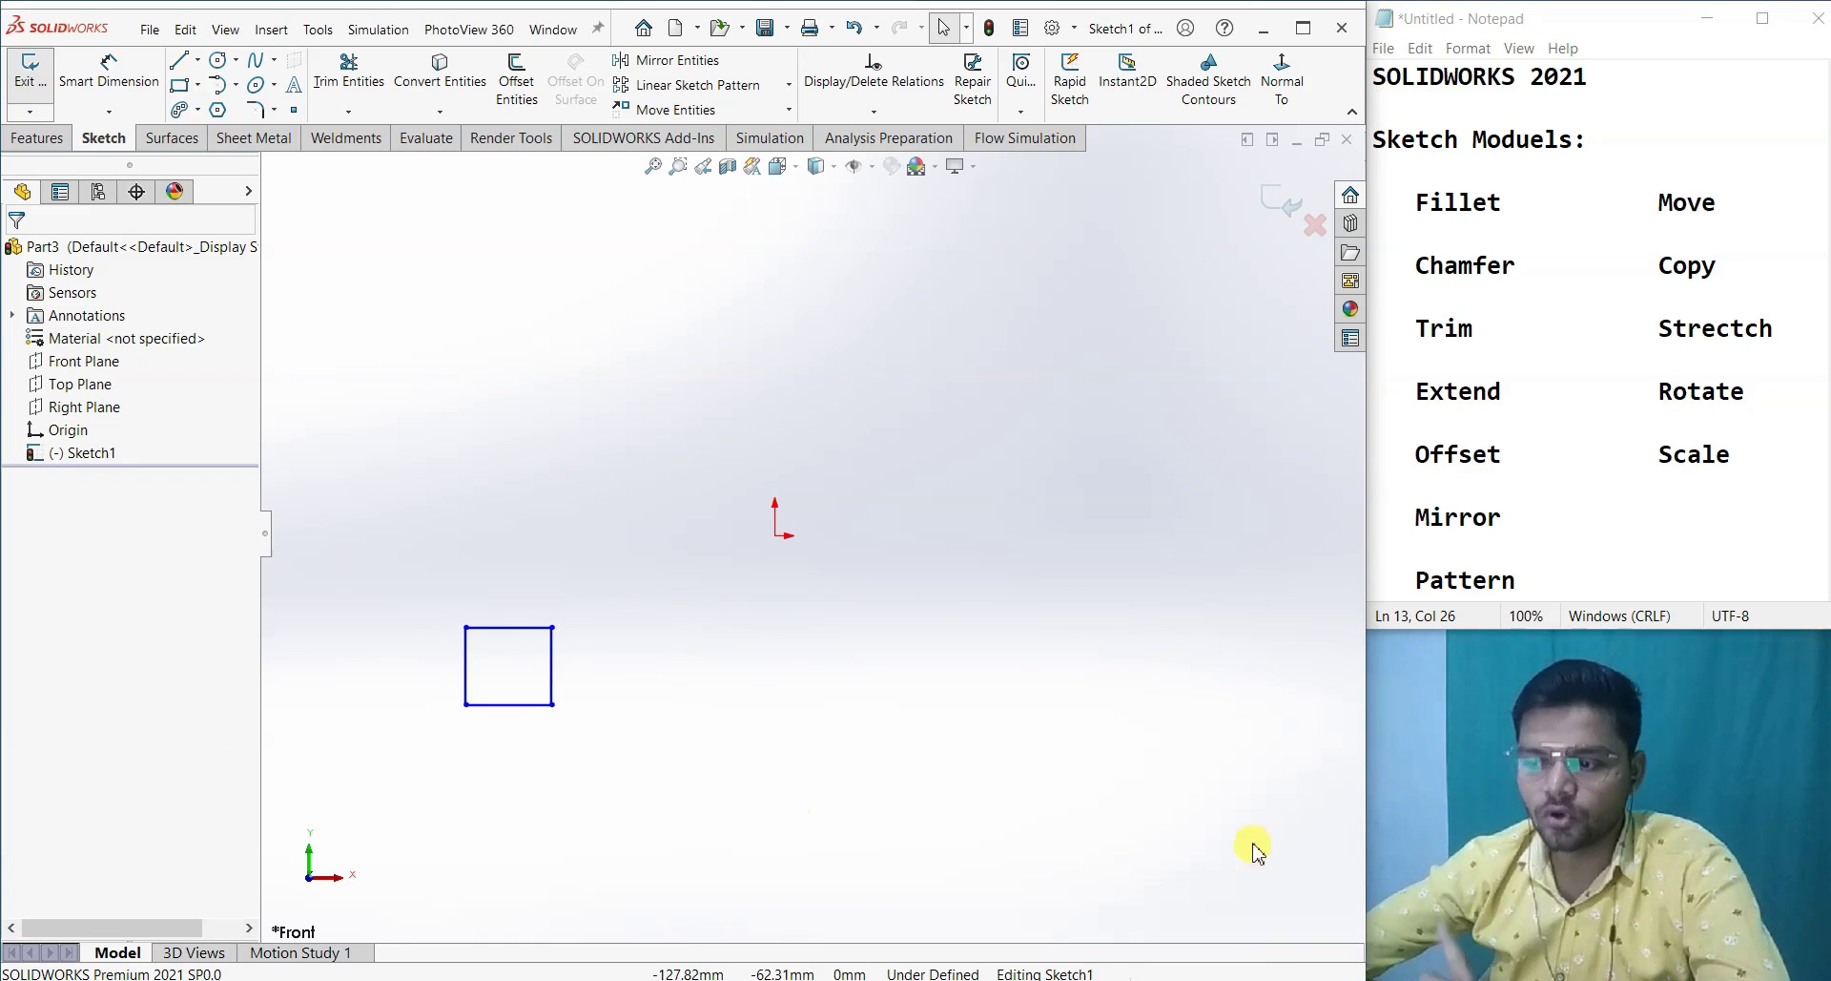
pyautogui.click(734, 86)
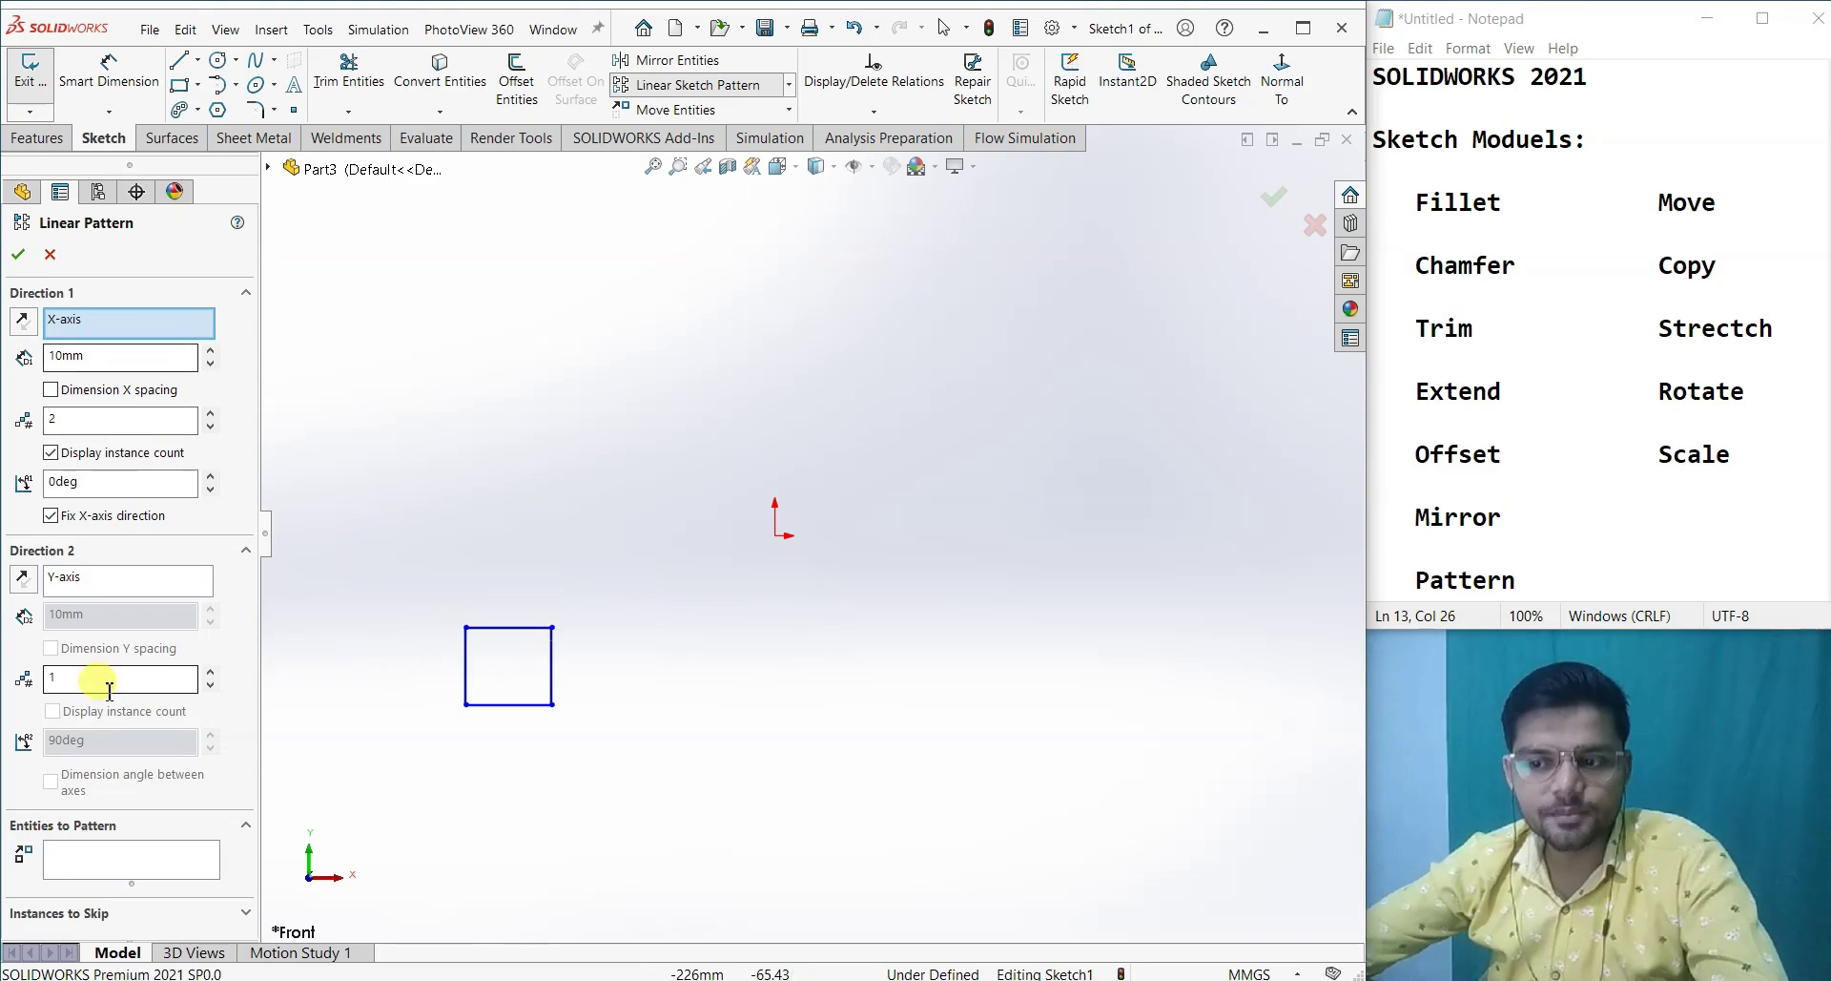
# - Select the square's four edges as the linear pattern entities
pyautogui.click(96, 870)
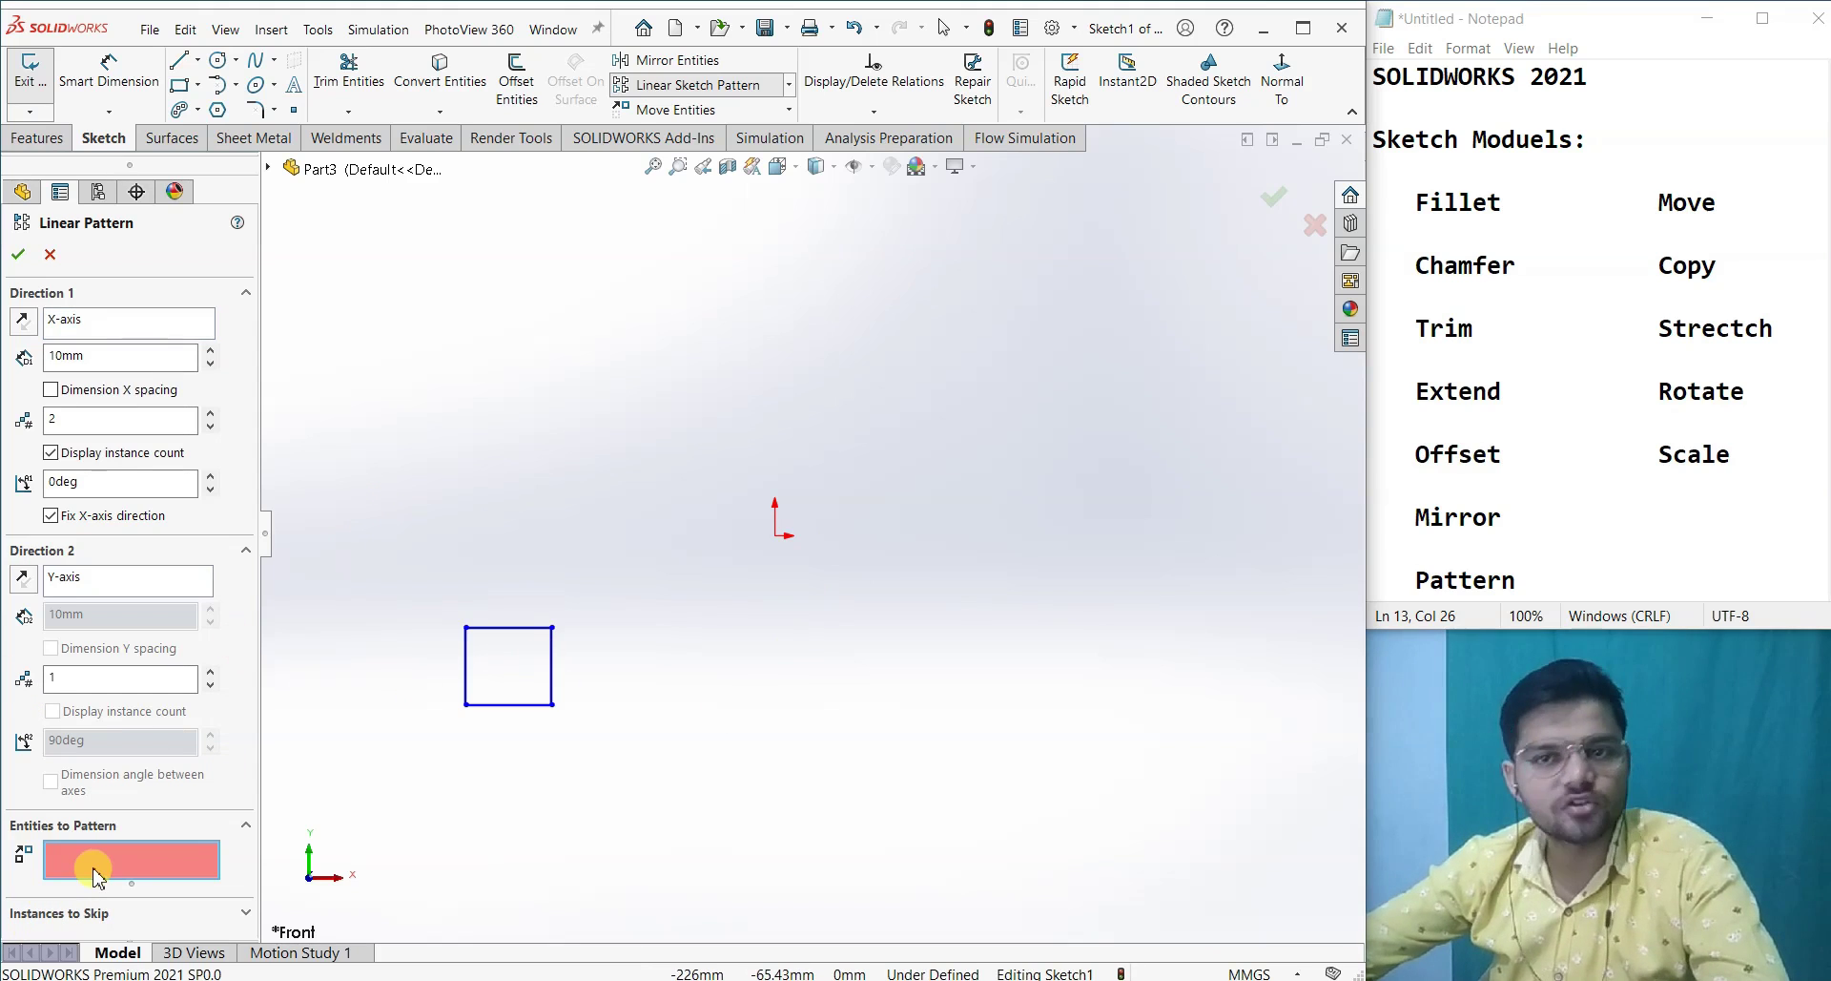
pyautogui.click(511, 704)
pyautogui.click(553, 663)
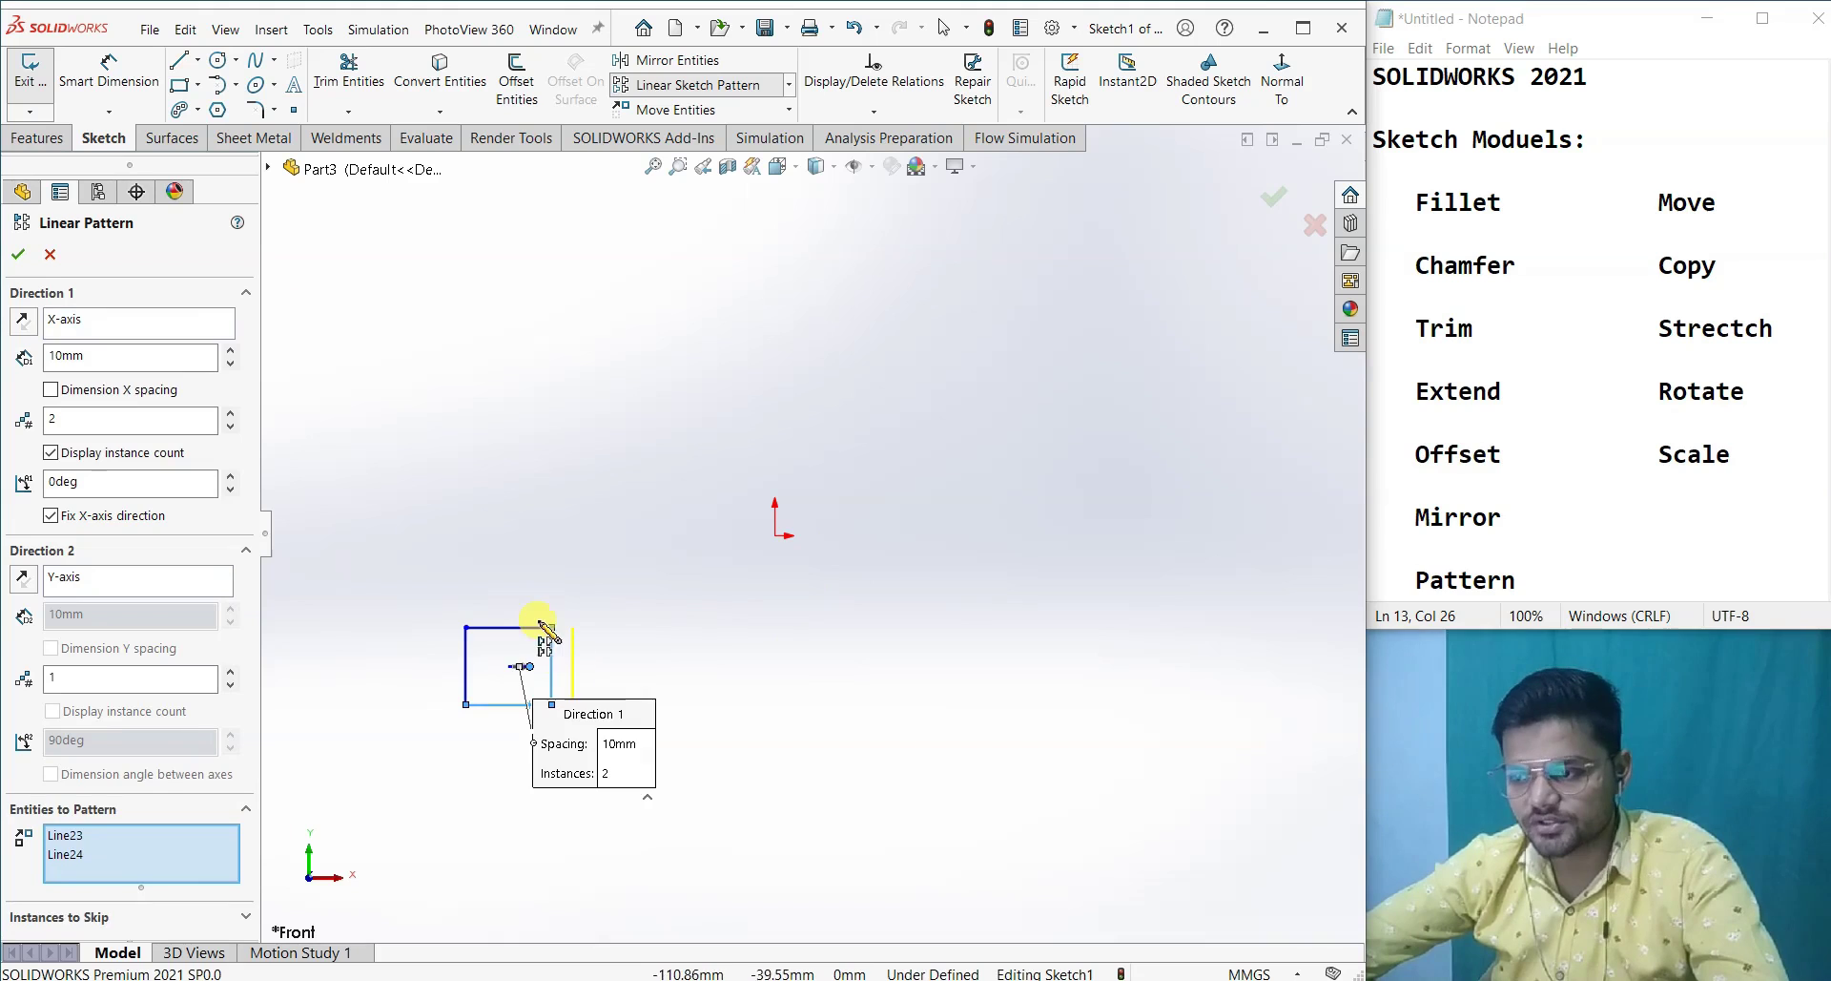
pyautogui.click(530, 627)
pyautogui.click(466, 673)
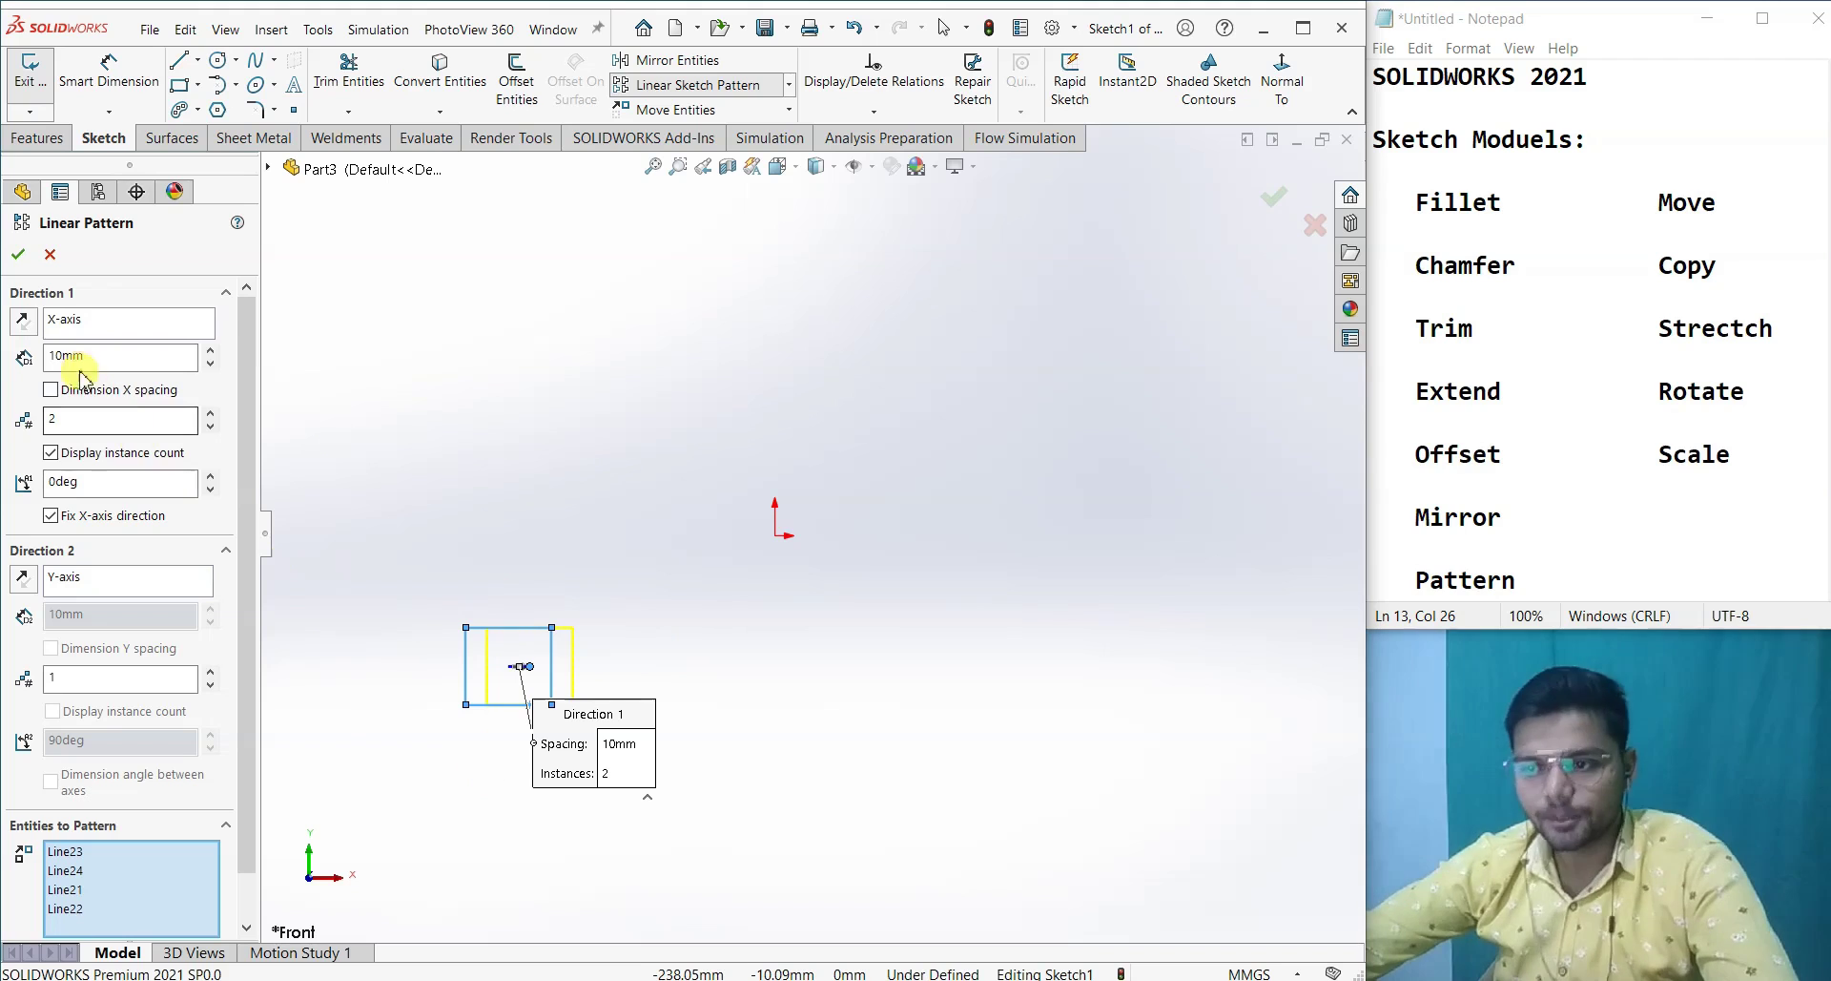
# - Set Direction 1 to 60 mm spacing with 10 instances along the X-axis
pyautogui.click(210, 349)
pyautogui.click(209, 349)
pyautogui.click(210, 349)
pyautogui.click(210, 349)
pyautogui.click(210, 349)
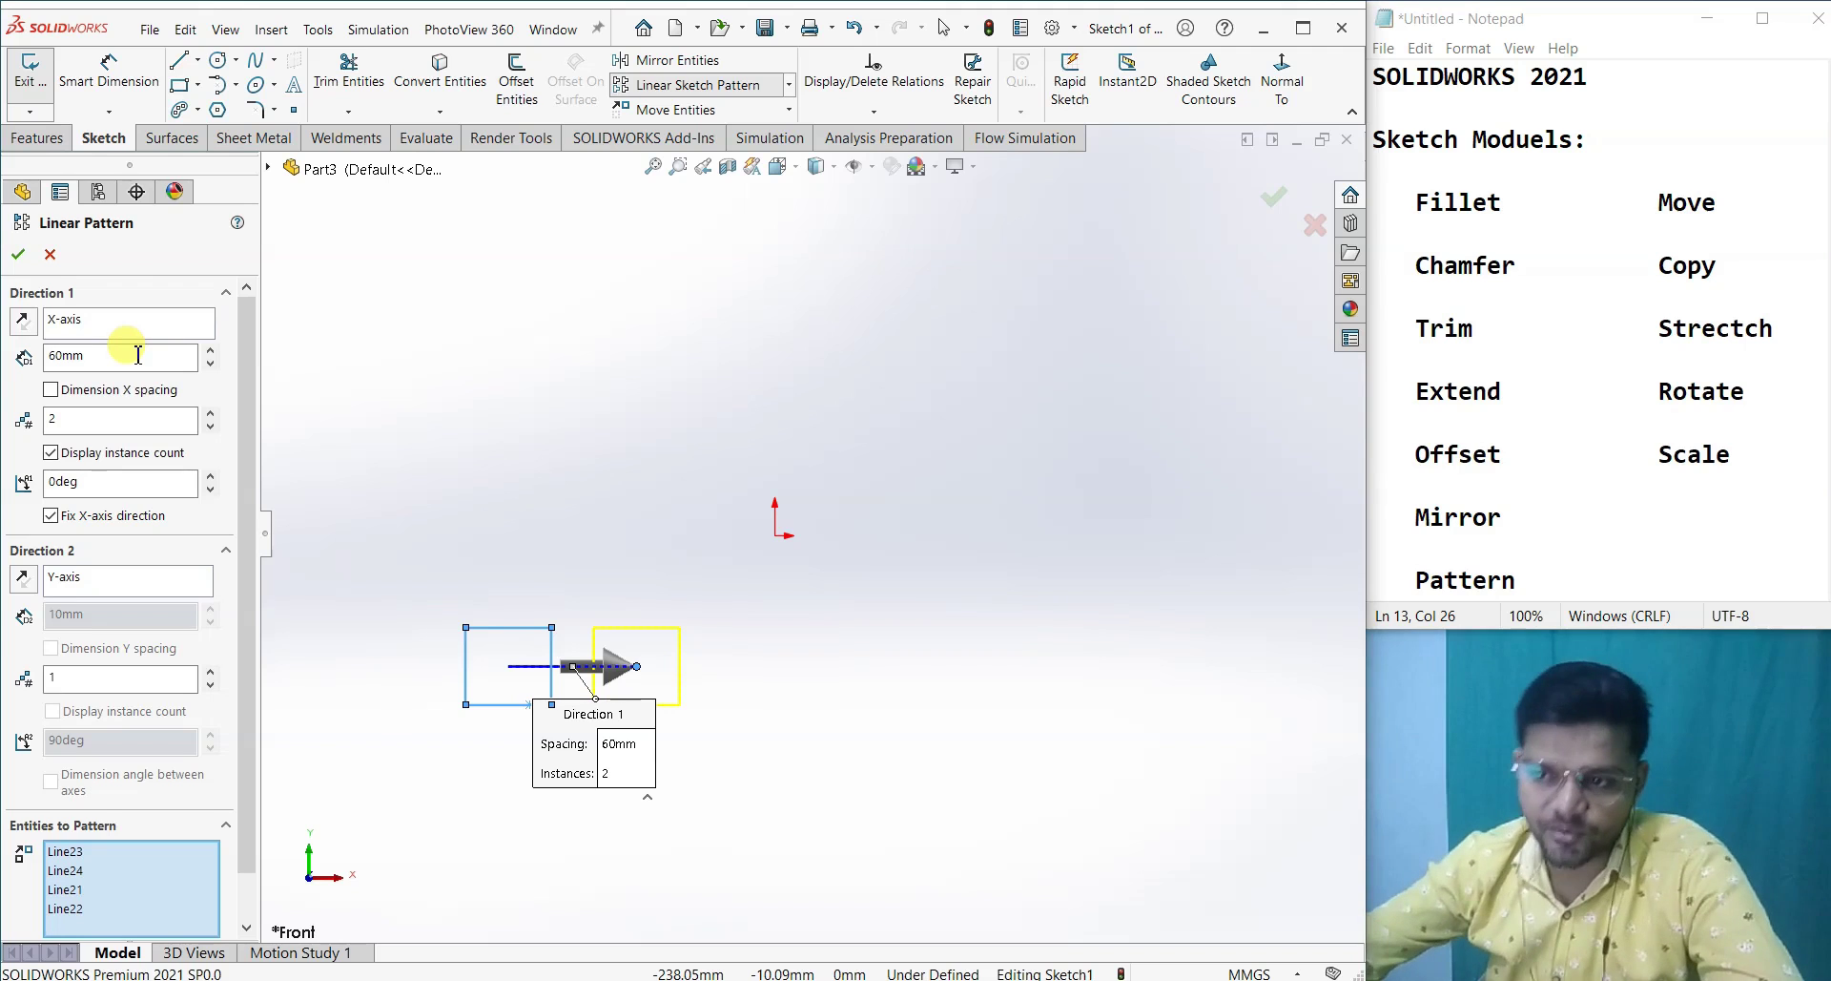
pyautogui.click(210, 413)
pyautogui.click(210, 414)
pyautogui.click(209, 414)
pyautogui.click(210, 414)
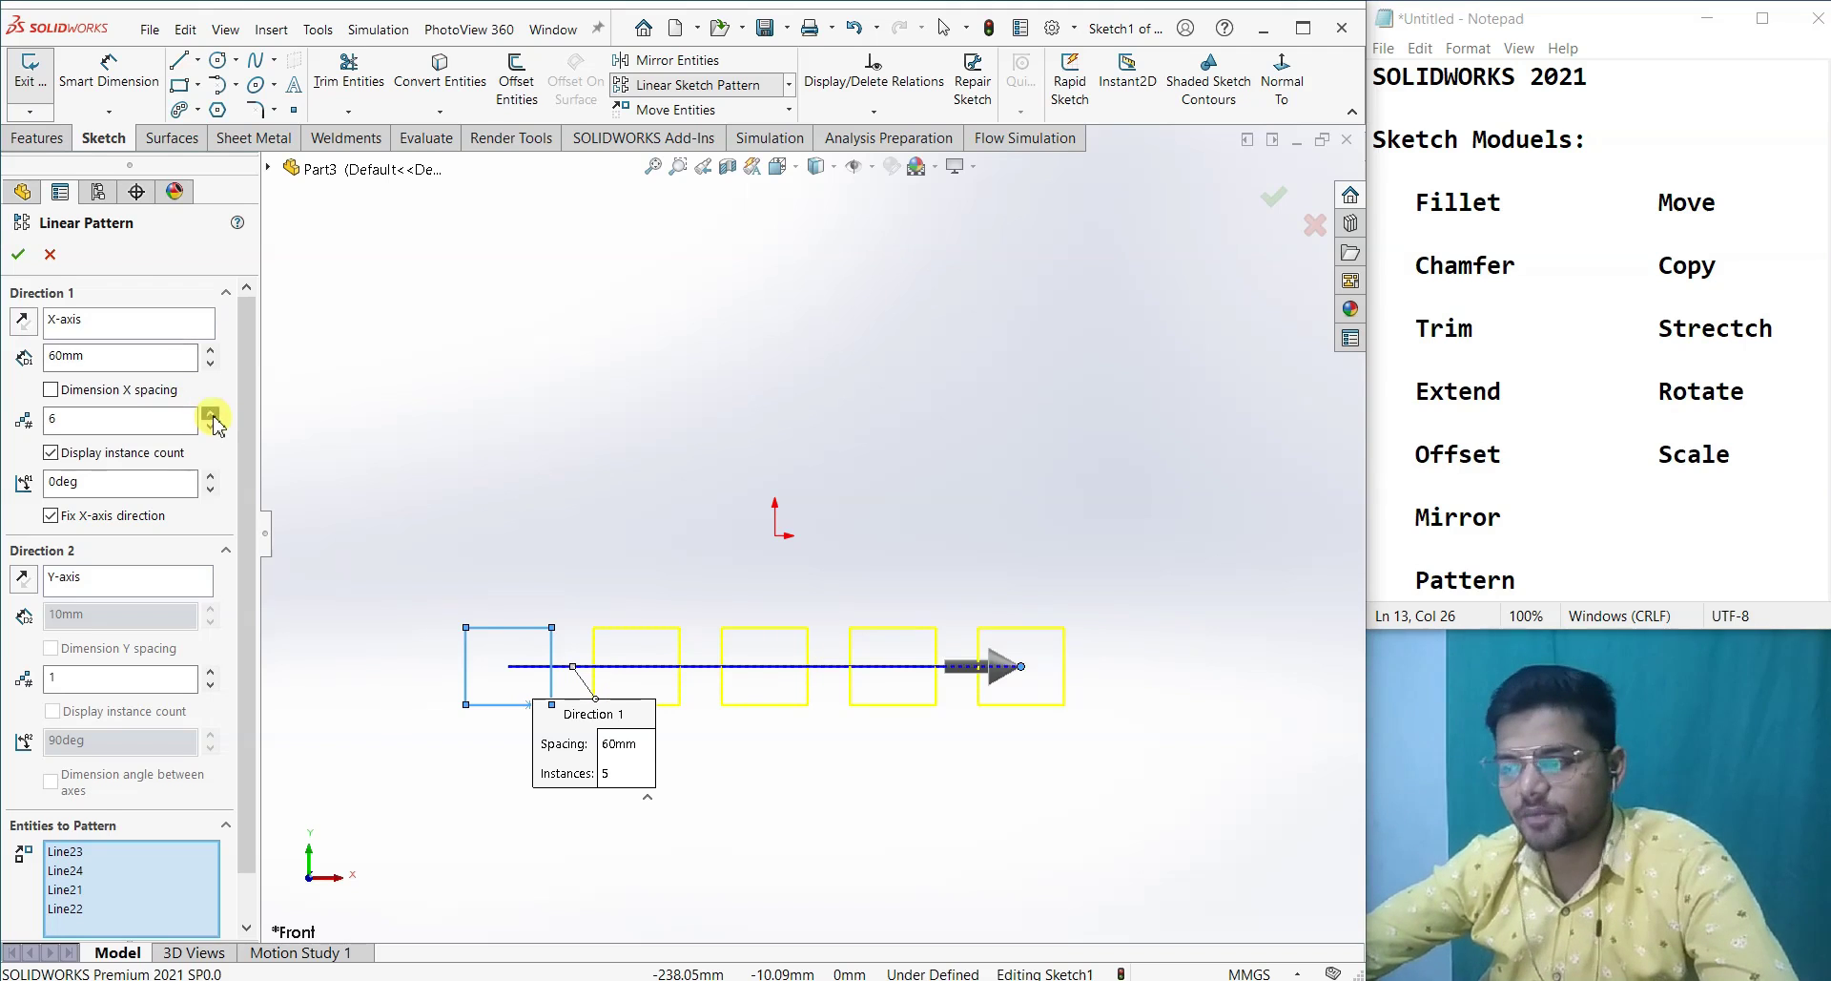
pyautogui.click(210, 414)
pyautogui.scroll(-1, 1061, 572)
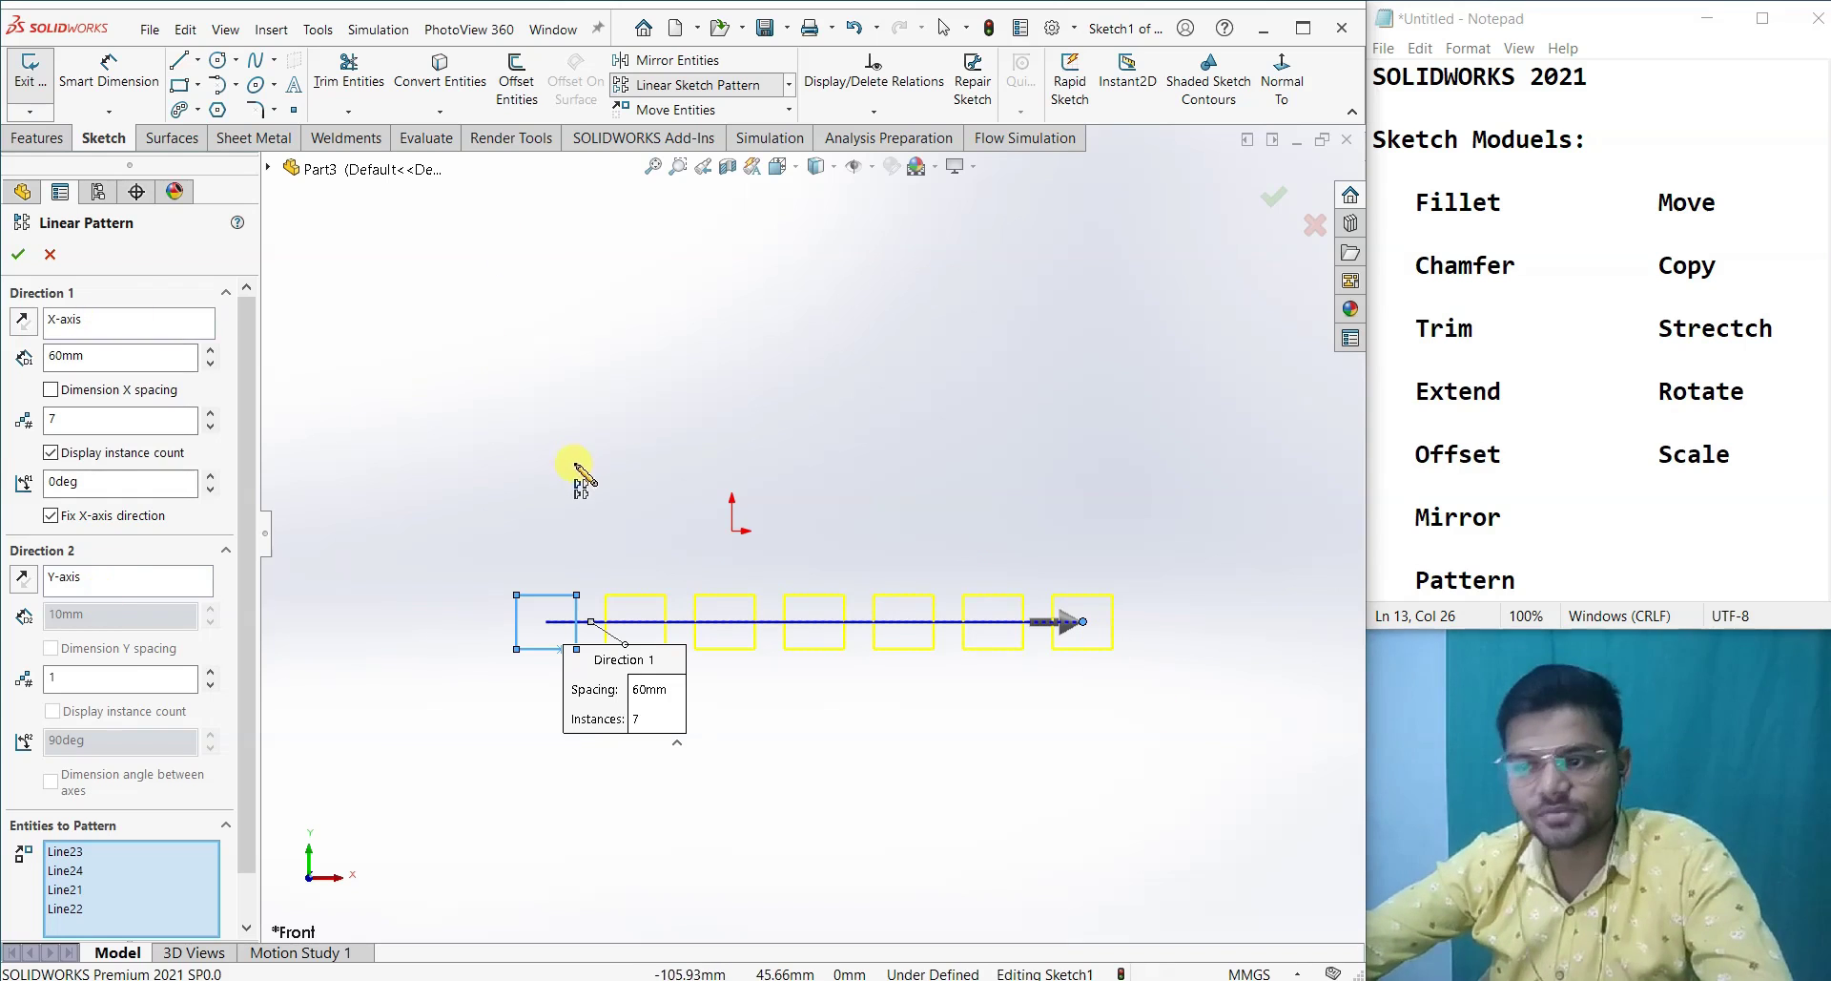
pyautogui.click(210, 414)
pyautogui.scroll(2, 756, 523)
pyautogui.scroll(-1, 964, 524)
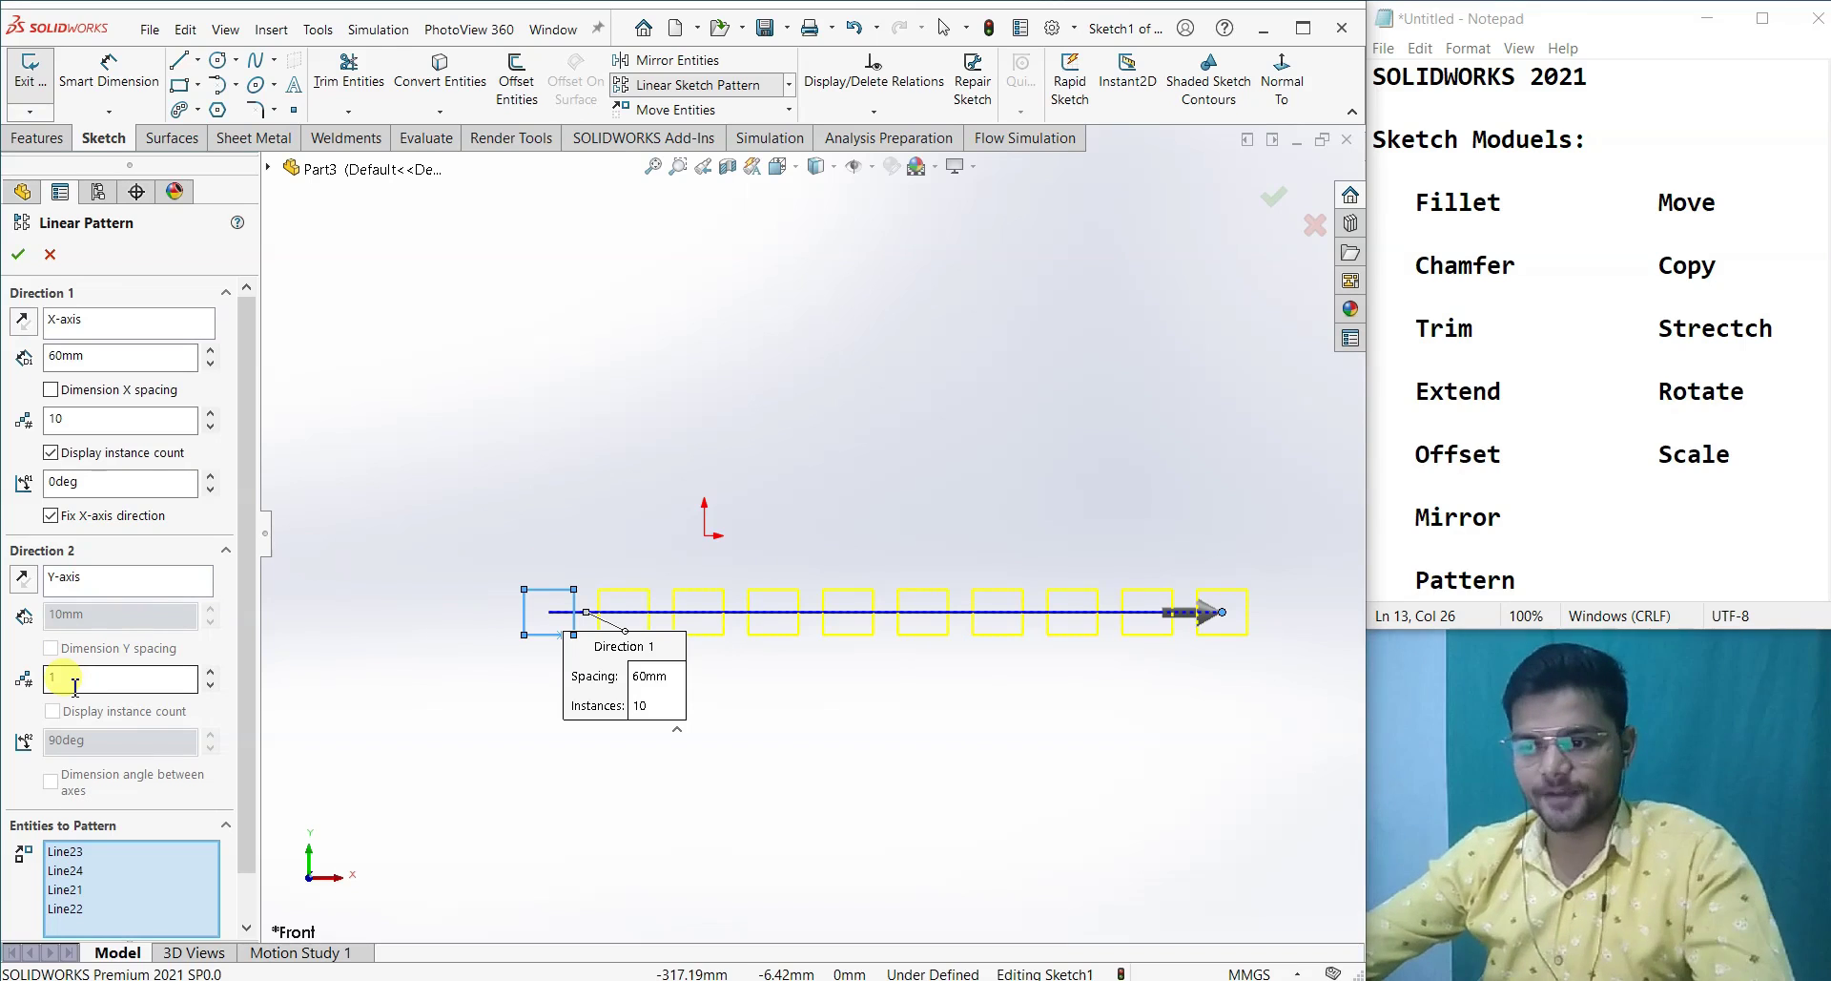
# - Give Direction 2 six instances at 60 mm spacing and zoom to fit the grid
pyautogui.click(211, 671)
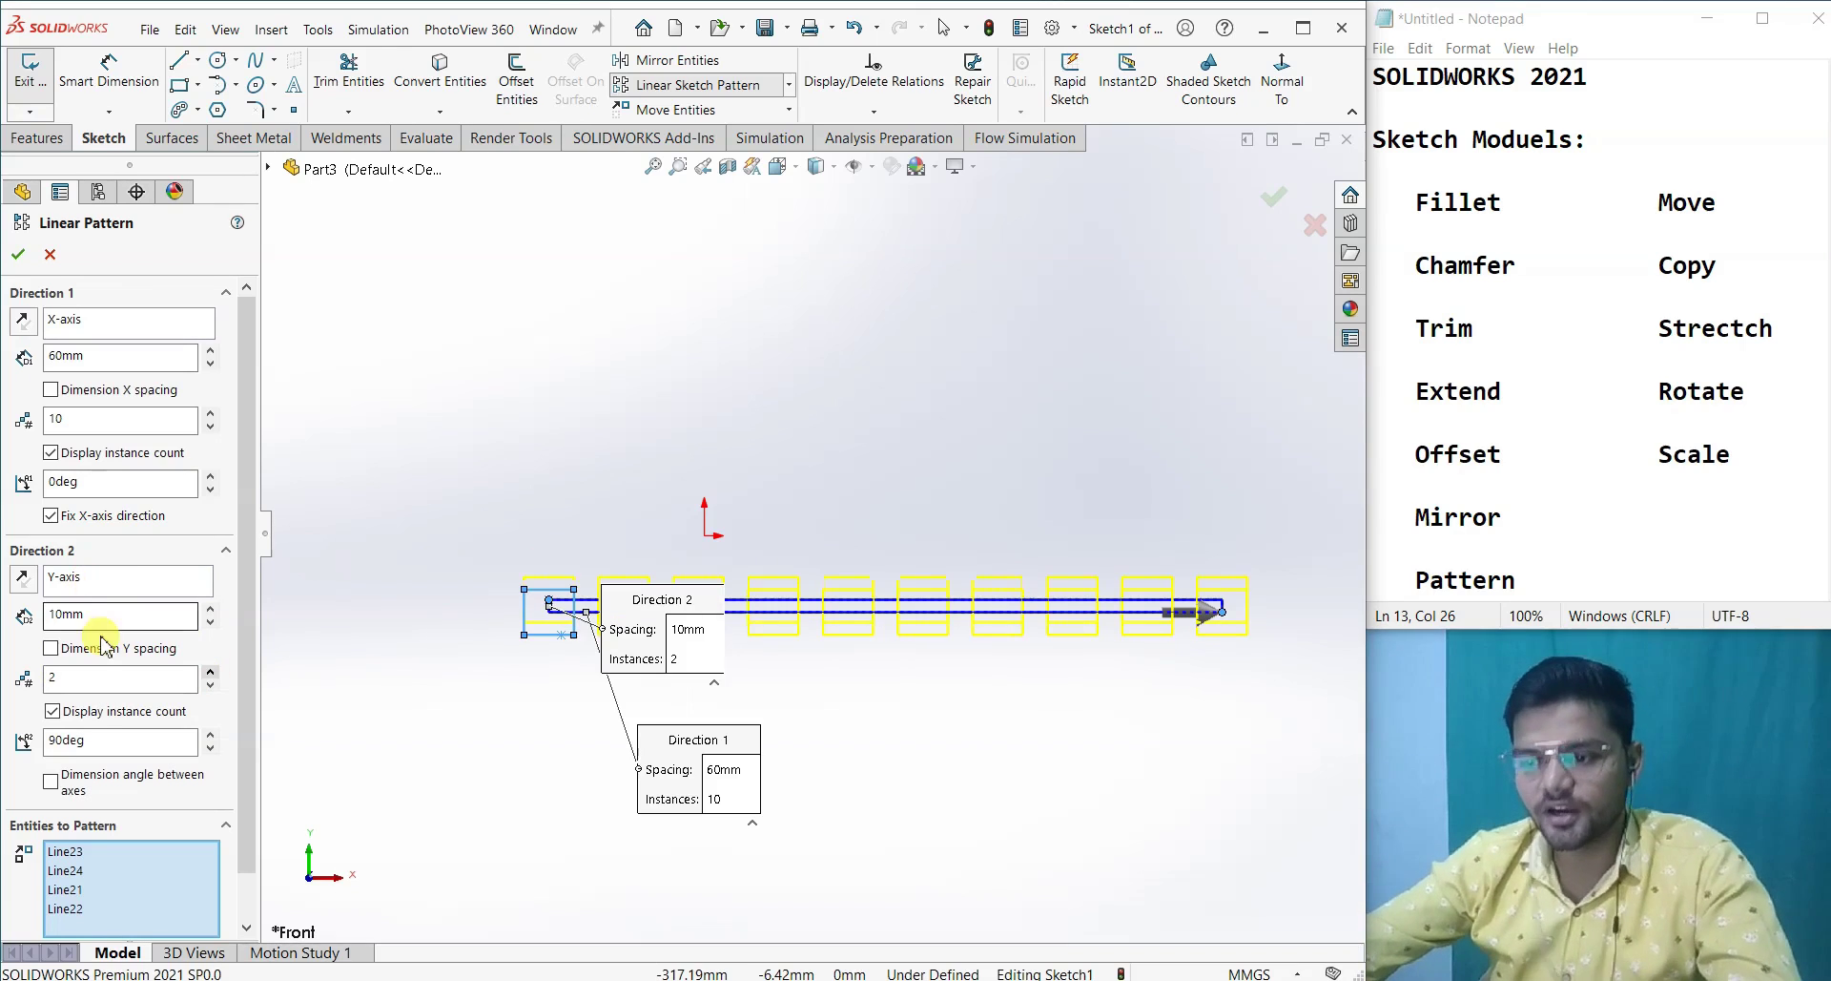
pyautogui.click(209, 606)
pyautogui.click(210, 607)
pyautogui.click(210, 607)
pyautogui.click(210, 606)
pyautogui.click(210, 606)
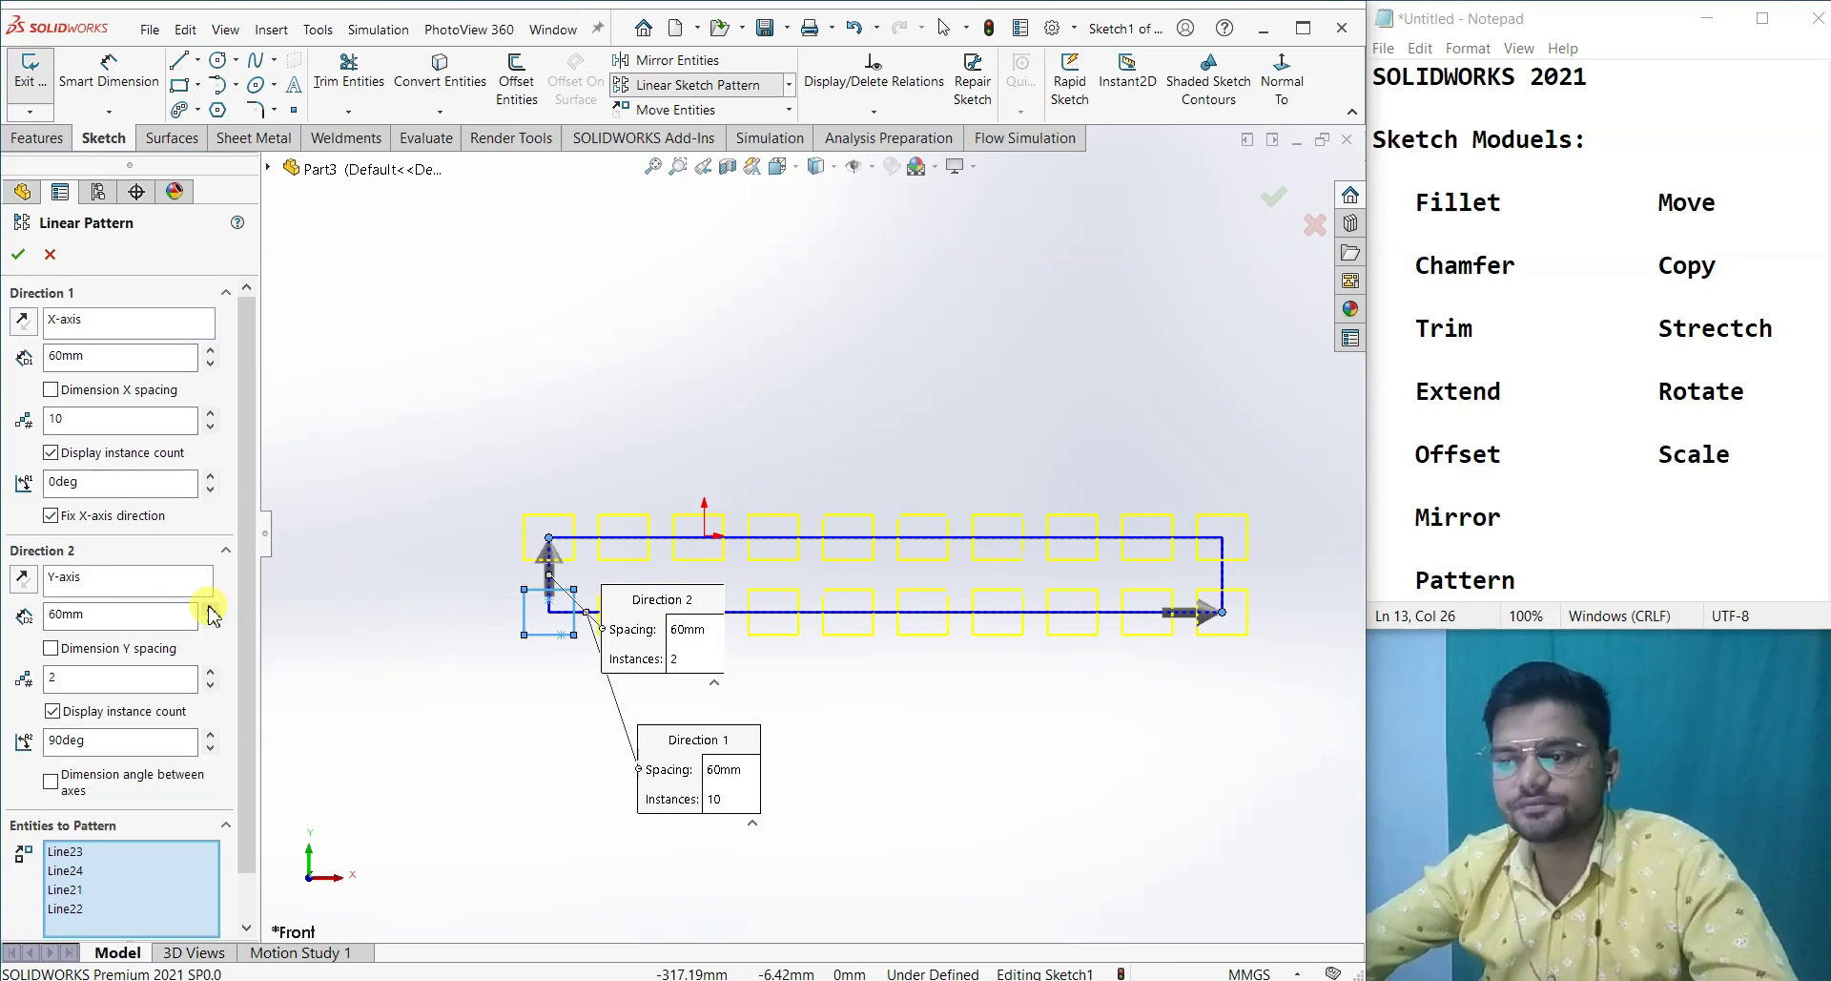
pyautogui.click(210, 672)
pyautogui.click(211, 671)
pyautogui.click(211, 672)
pyautogui.click(211, 672)
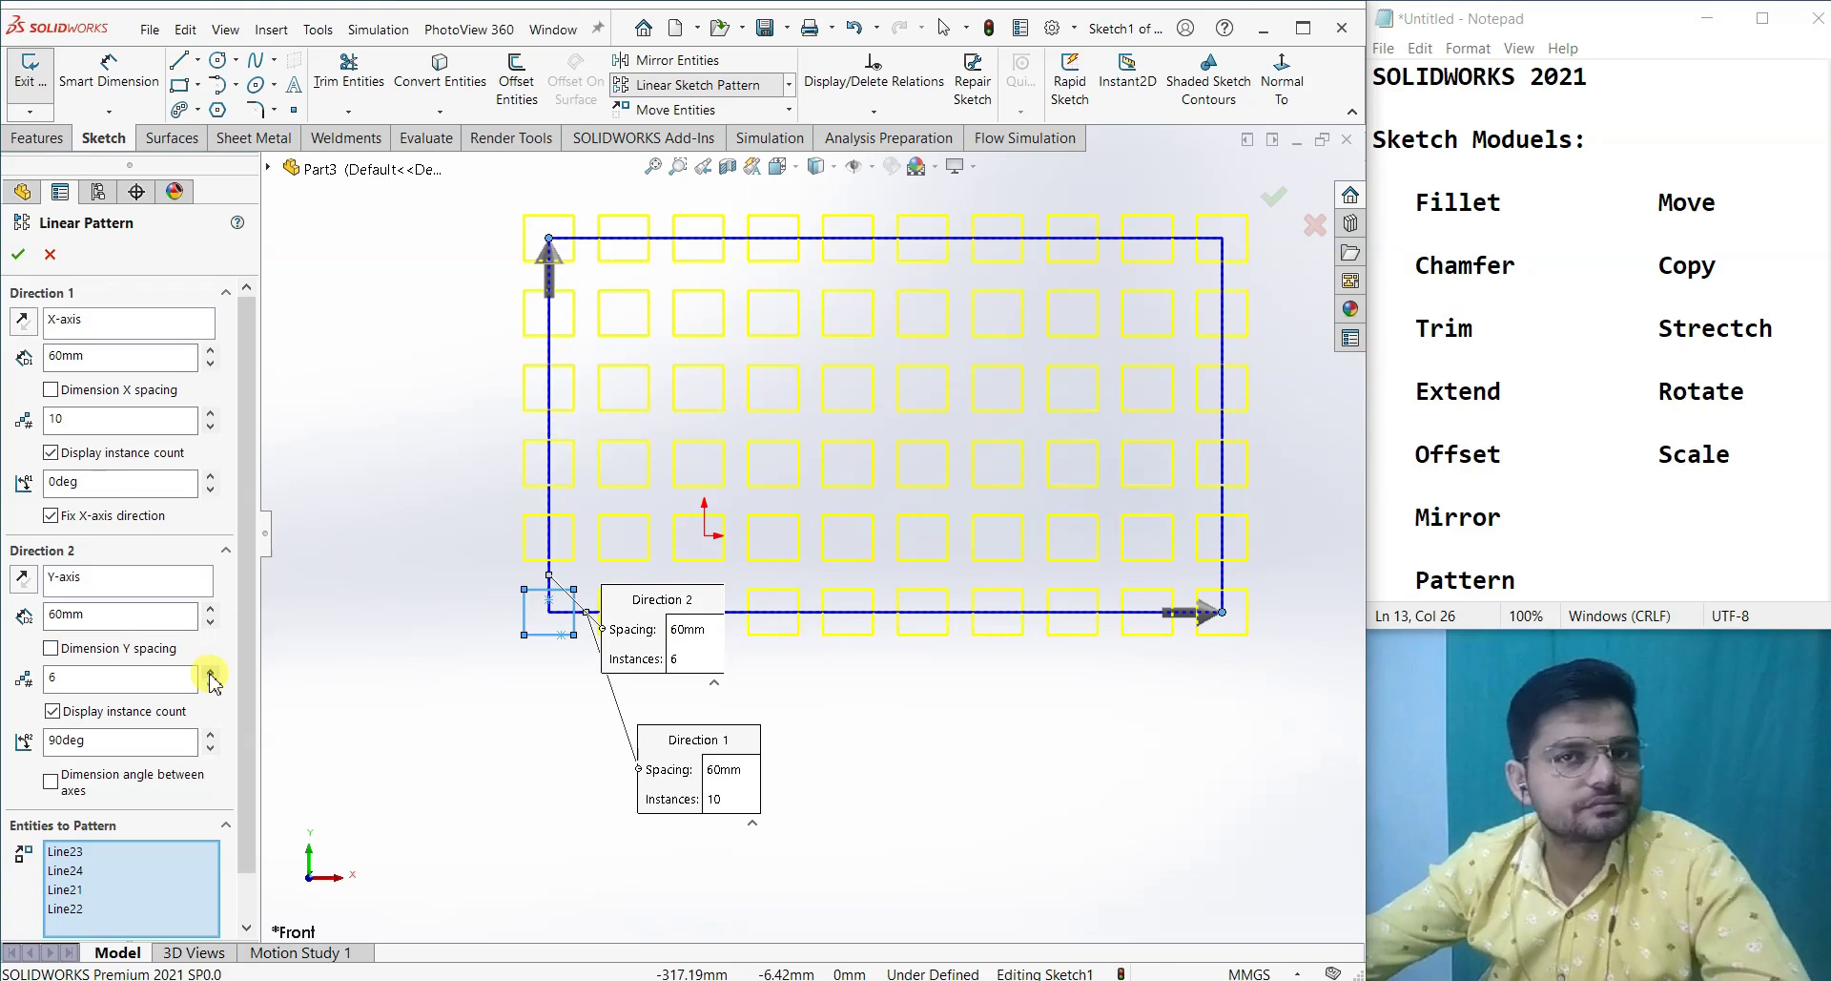
pyautogui.press('f')
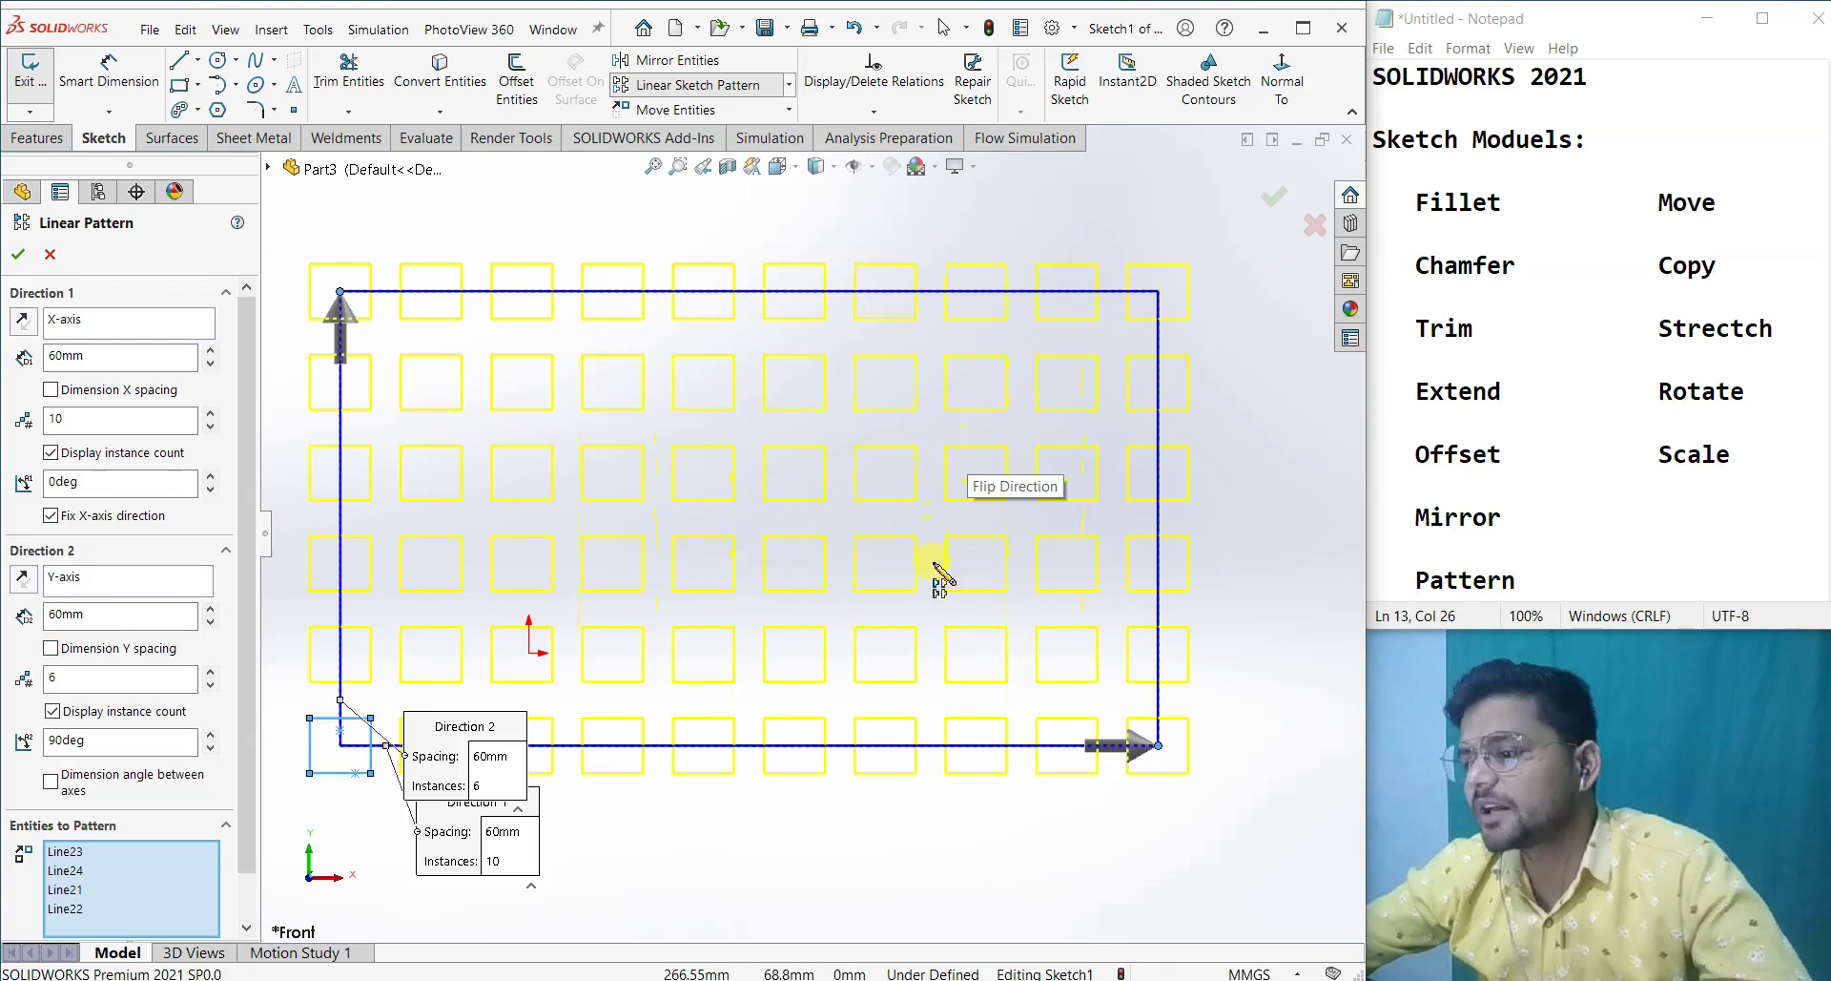
pyautogui.scroll(2, 811, 539)
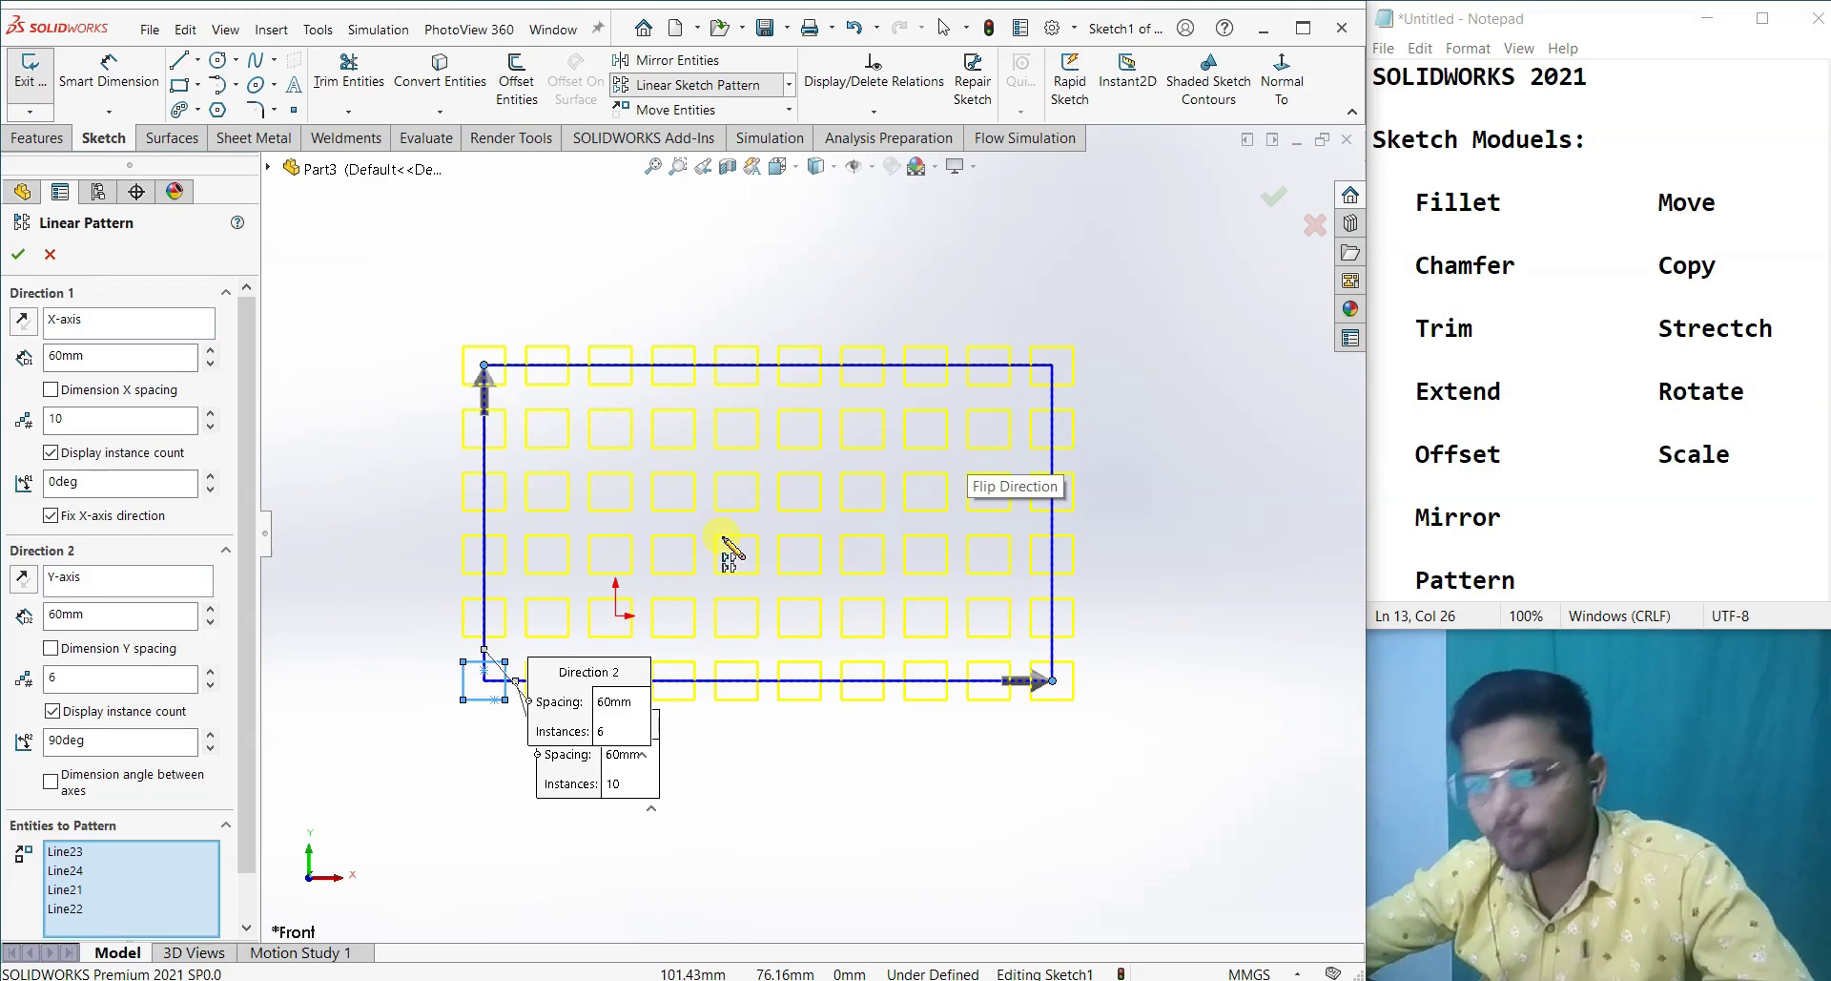
pyautogui.scroll(-1, 246, 572)
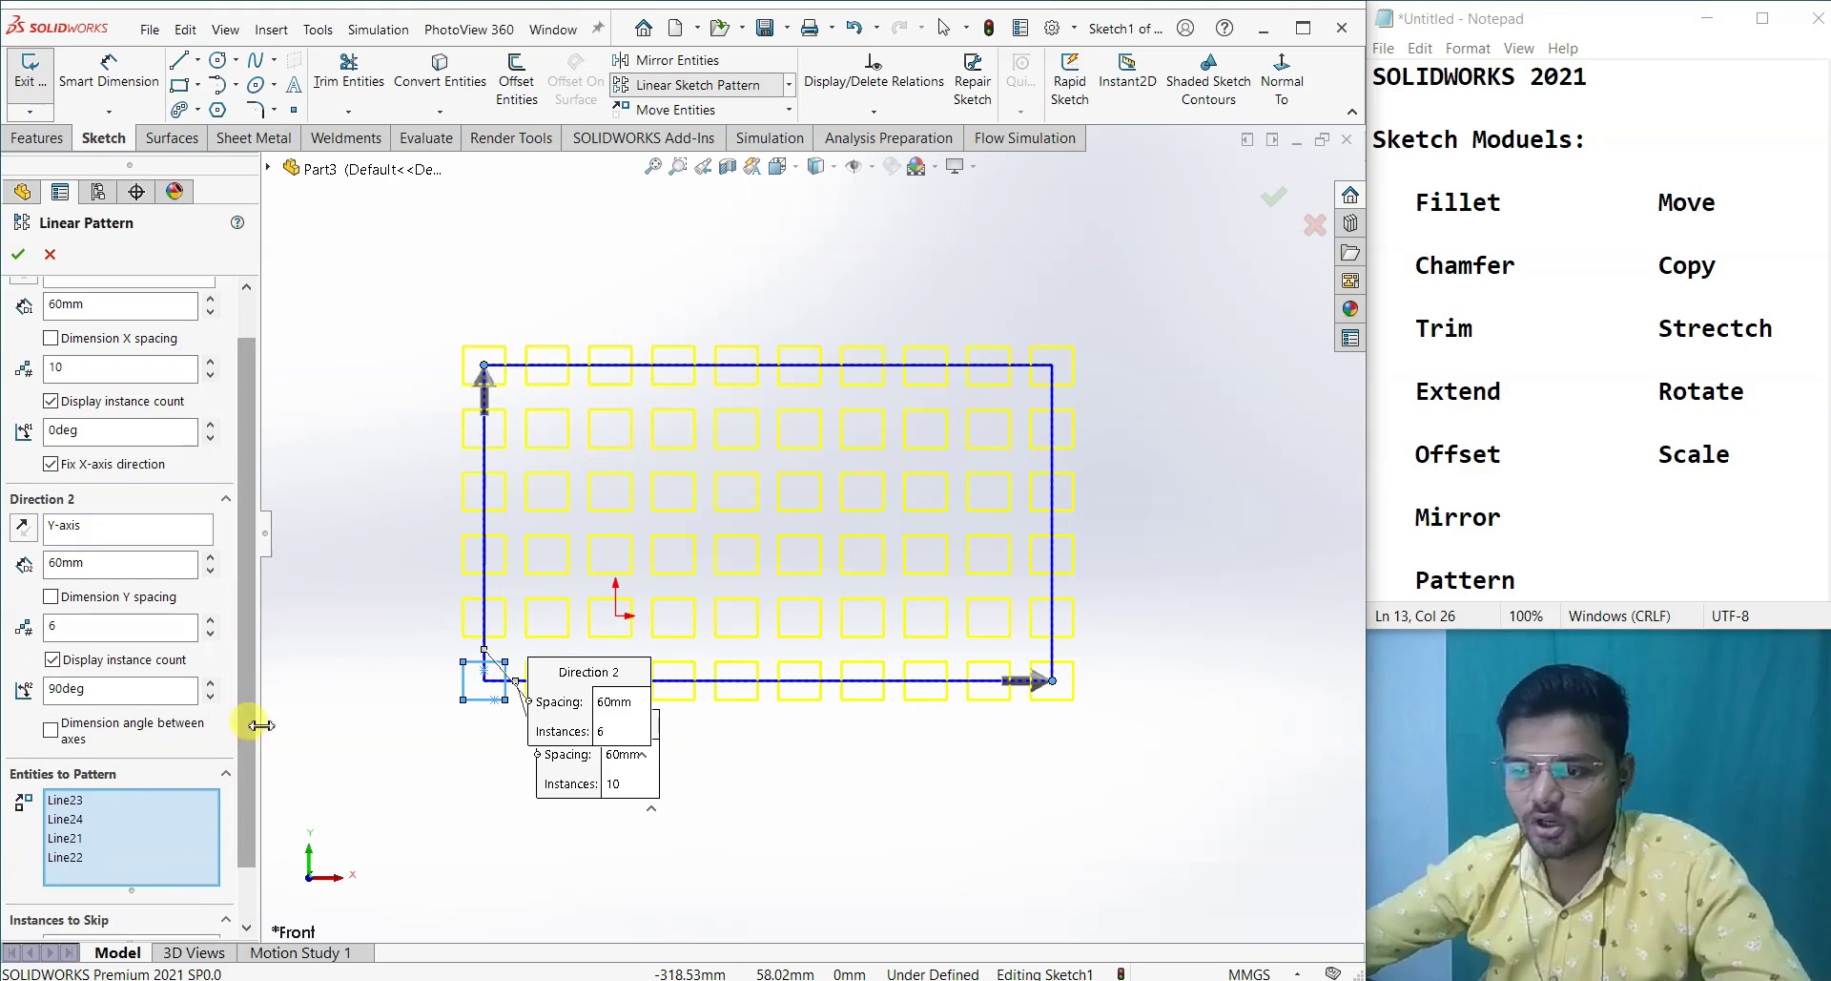
# - Skip the pattern instances at (5,4), (7,3) and (5,2), then apply the linear pattern
pyautogui.scroll(-1, 249, 711)
pyautogui.click(136, 906)
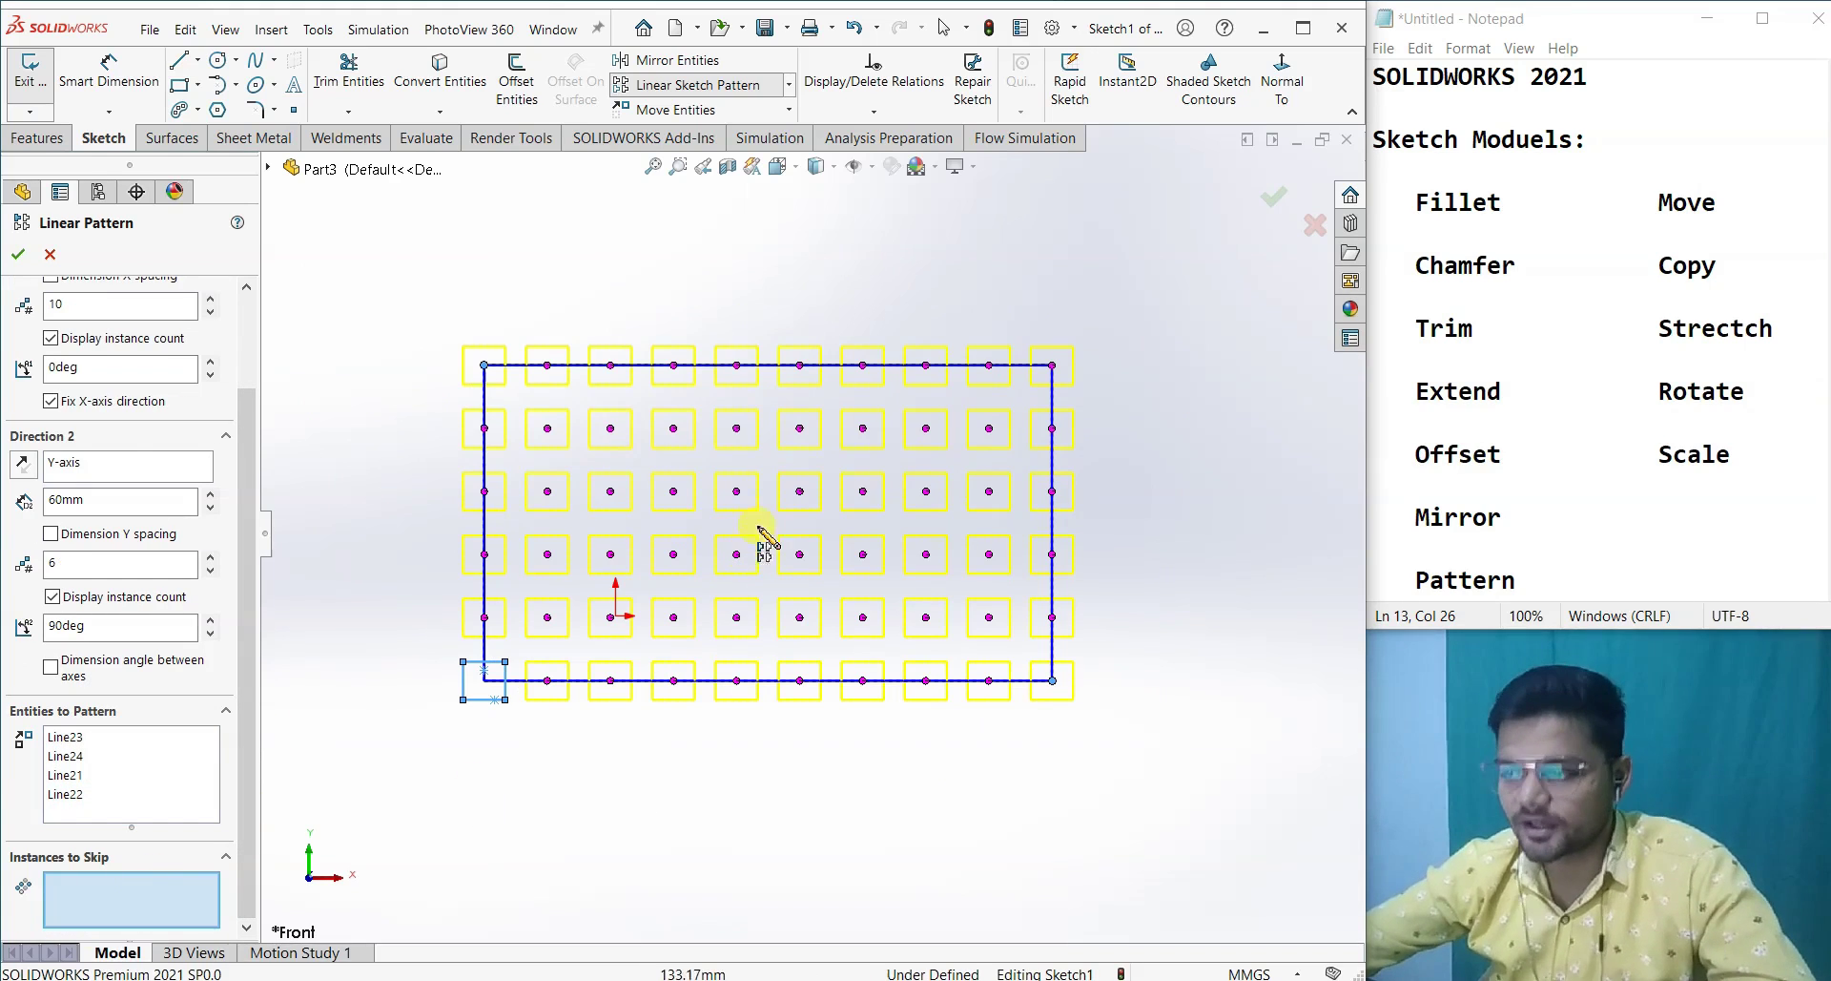
pyautogui.click(736, 491)
pyautogui.click(862, 556)
pyautogui.click(736, 617)
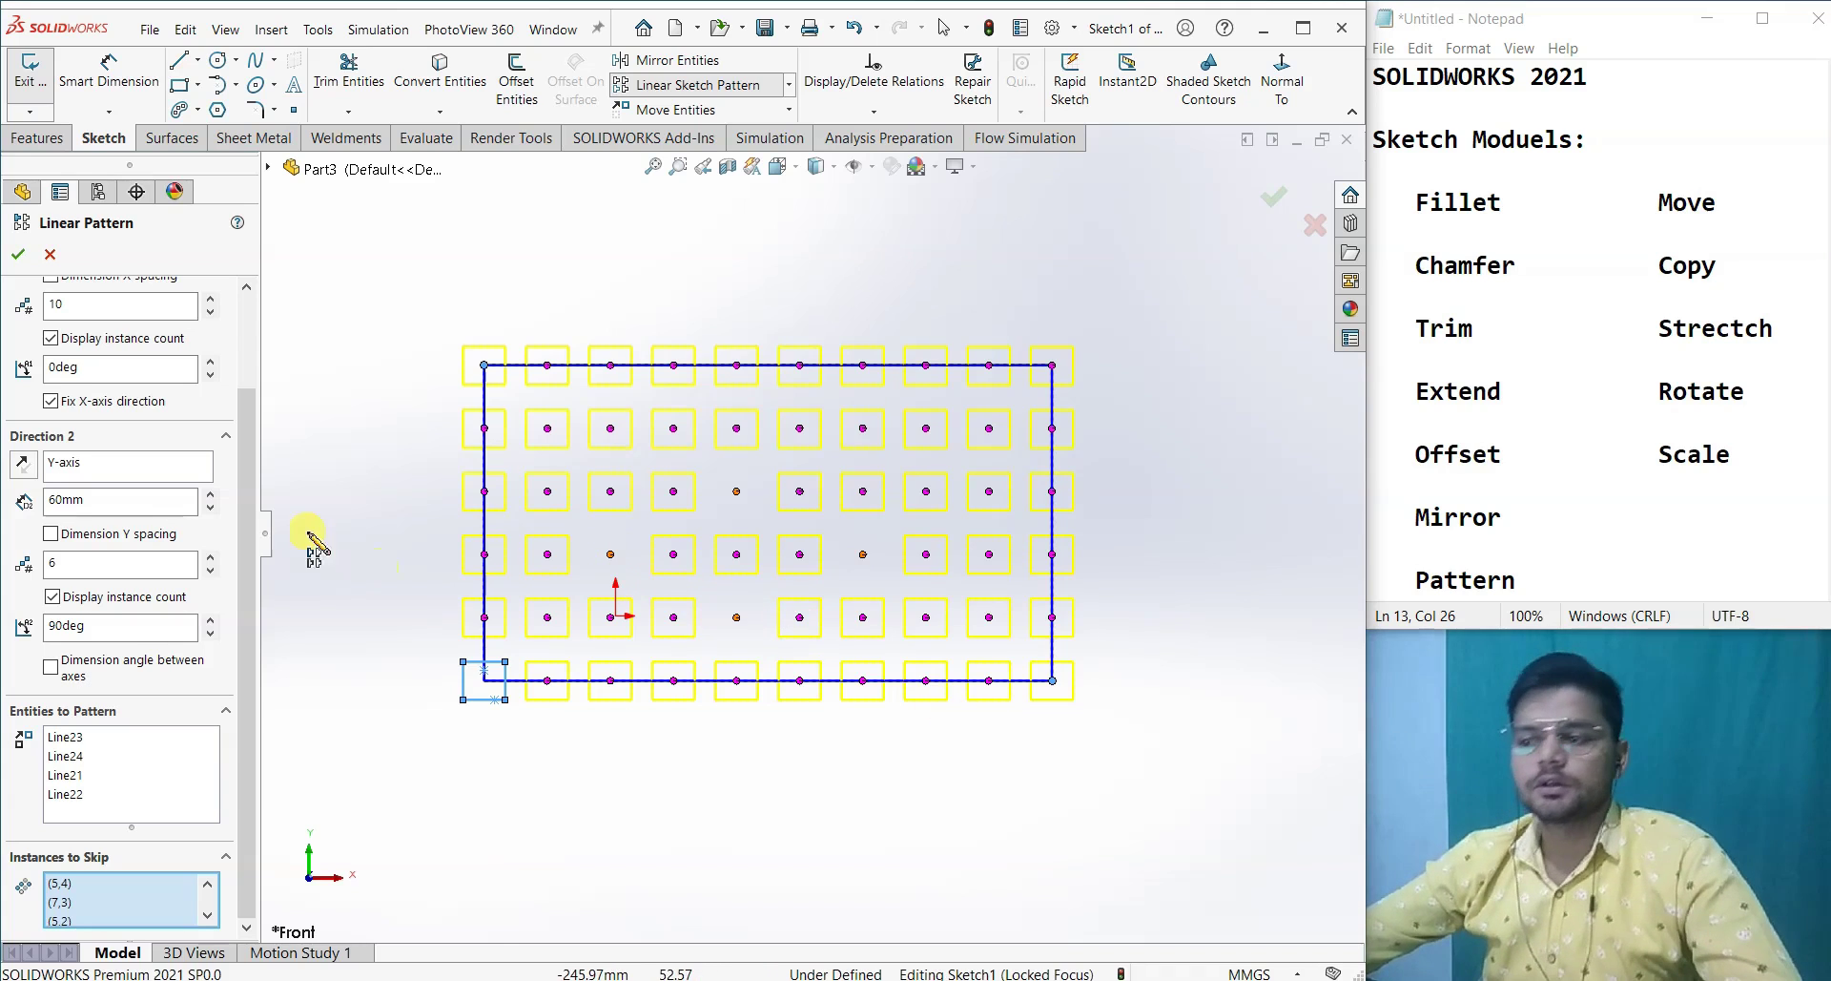
pyautogui.click(18, 254)
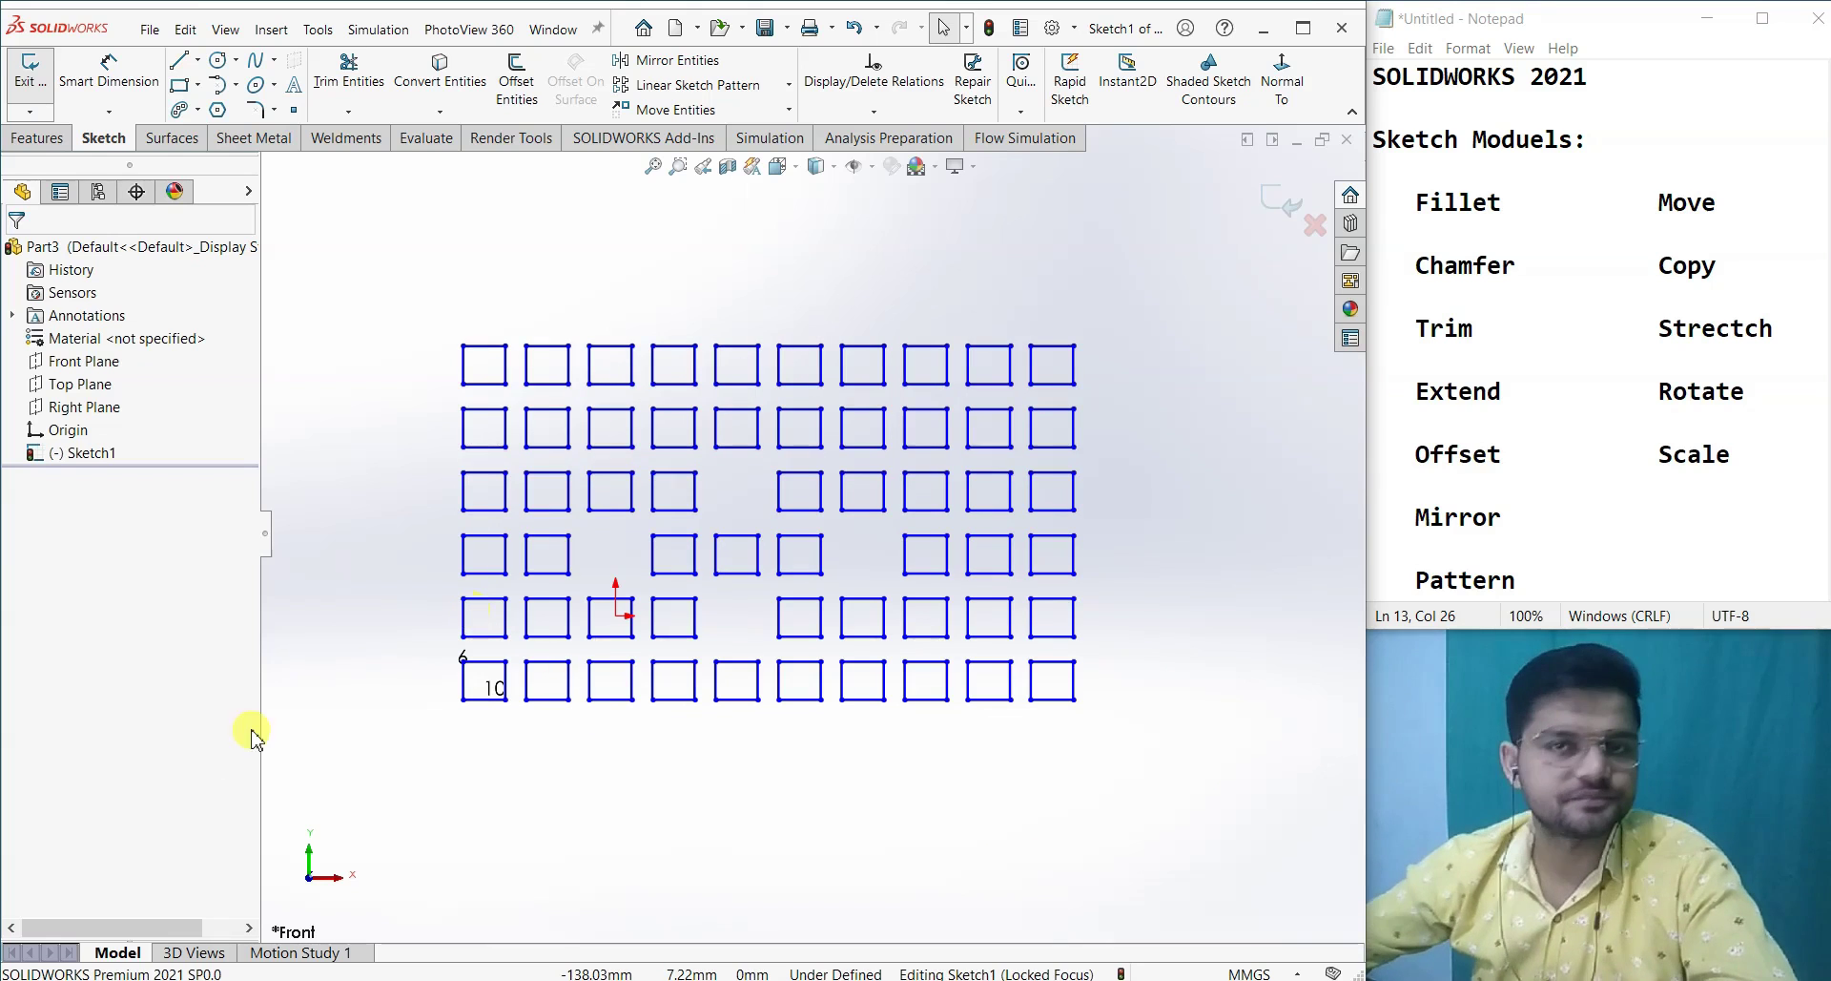
# - Undo the linear pattern and delete the remaining square
pyautogui.hotkey('ctrl', 'z')
pyautogui.press('z')
pyautogui.moveTo(858, 684); pyautogui.dragTo(581, 532)
pyautogui.press('Delete')
# - Draw a large circle centred on the origin and a smaller circle to its right
pyautogui.click(217, 60)
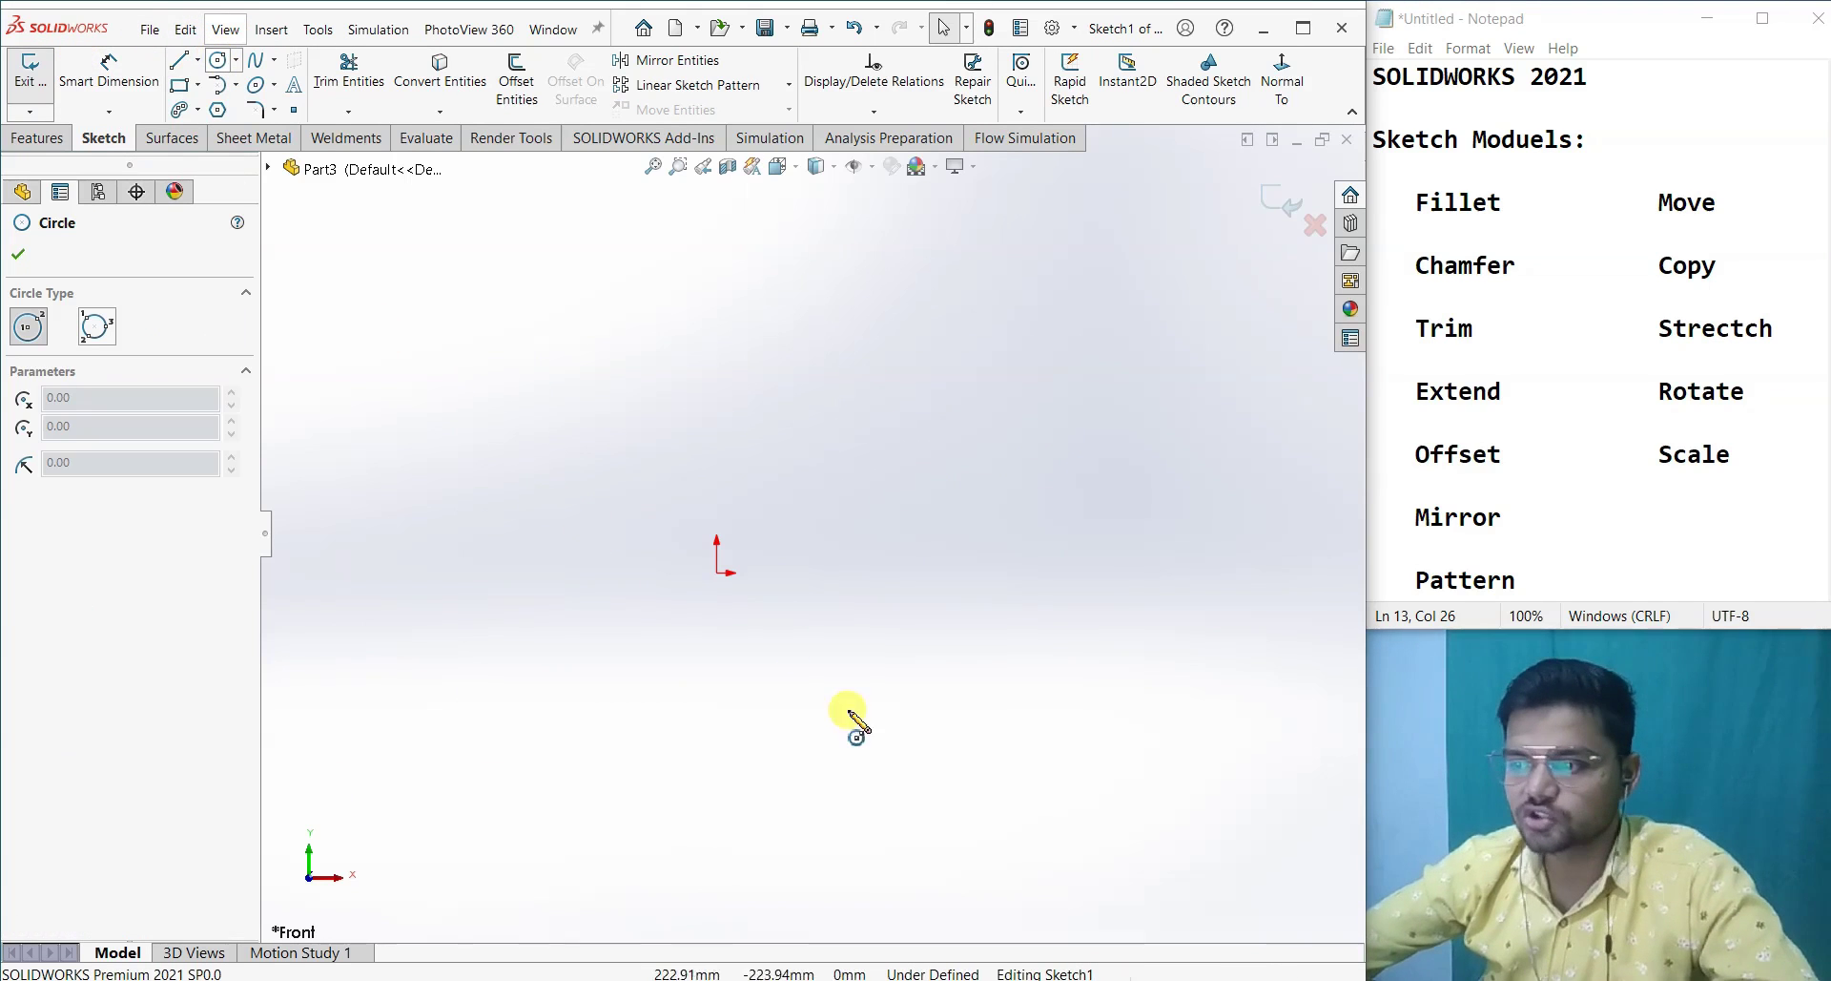
pyautogui.click(717, 572)
pyautogui.click(817, 703)
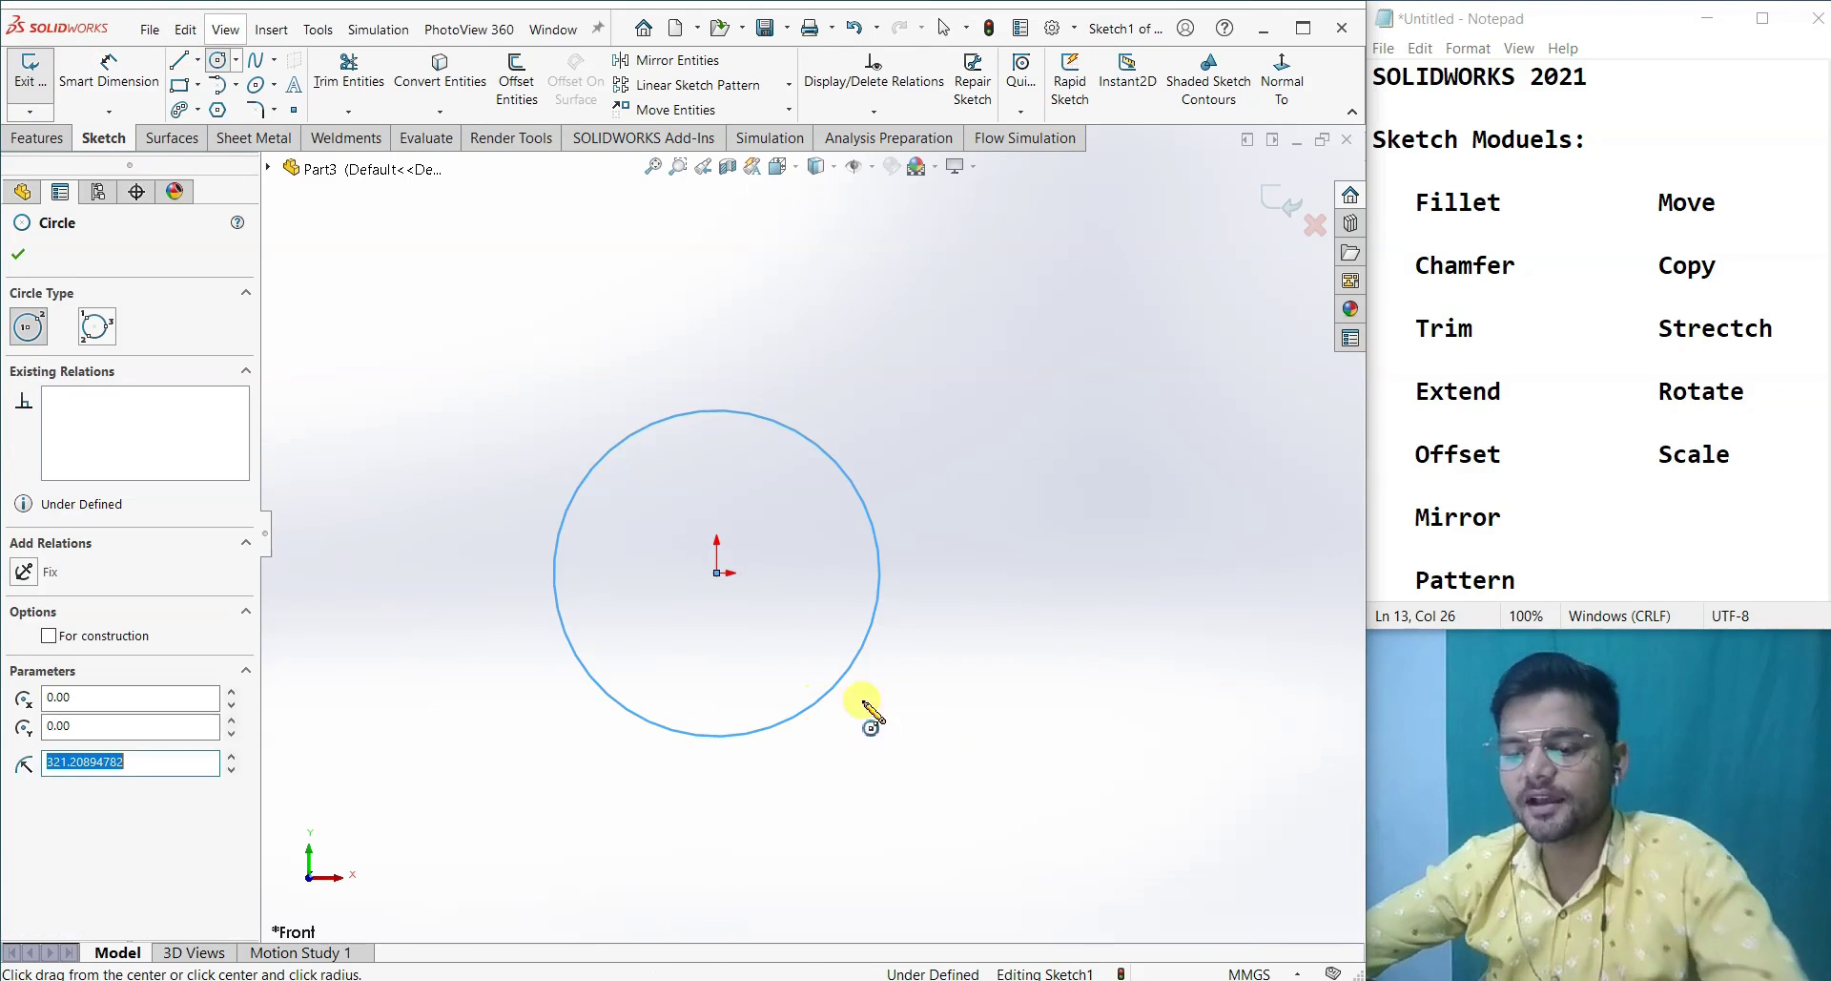
pyautogui.press('Escape')
pyautogui.click(218, 59)
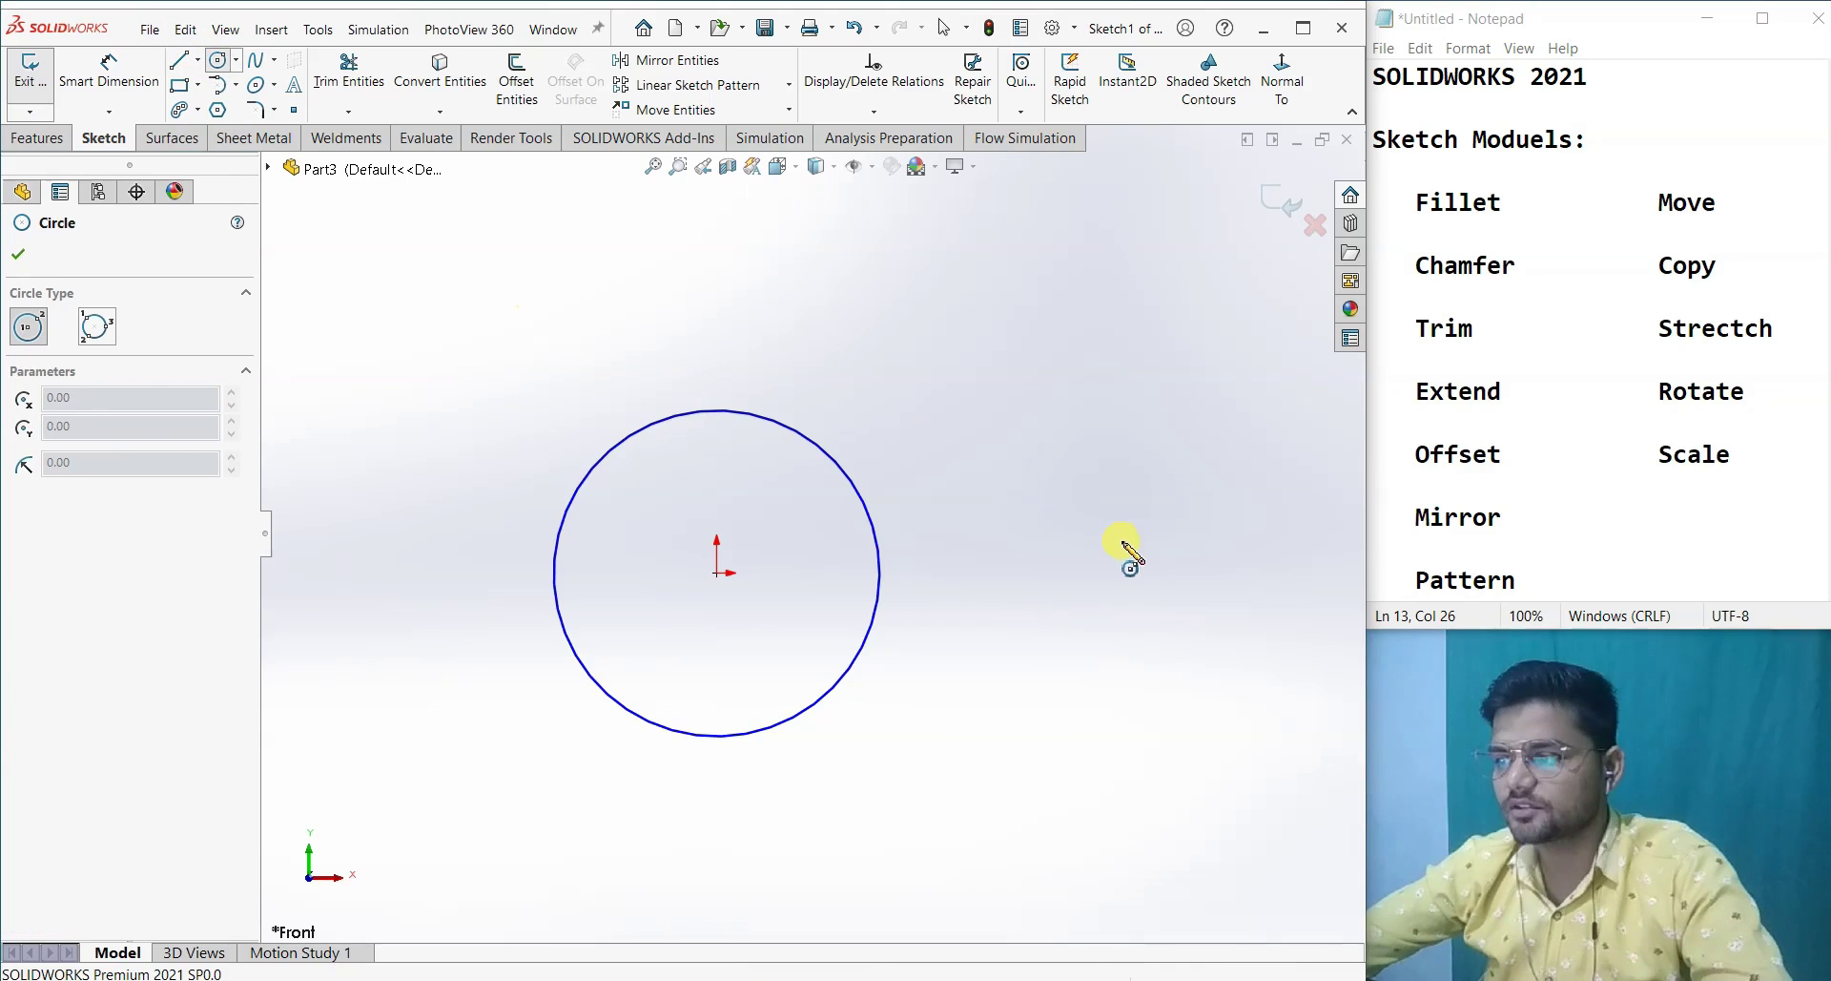
pyautogui.click(1129, 500)
pyautogui.click(1174, 593)
pyautogui.press('Escape')
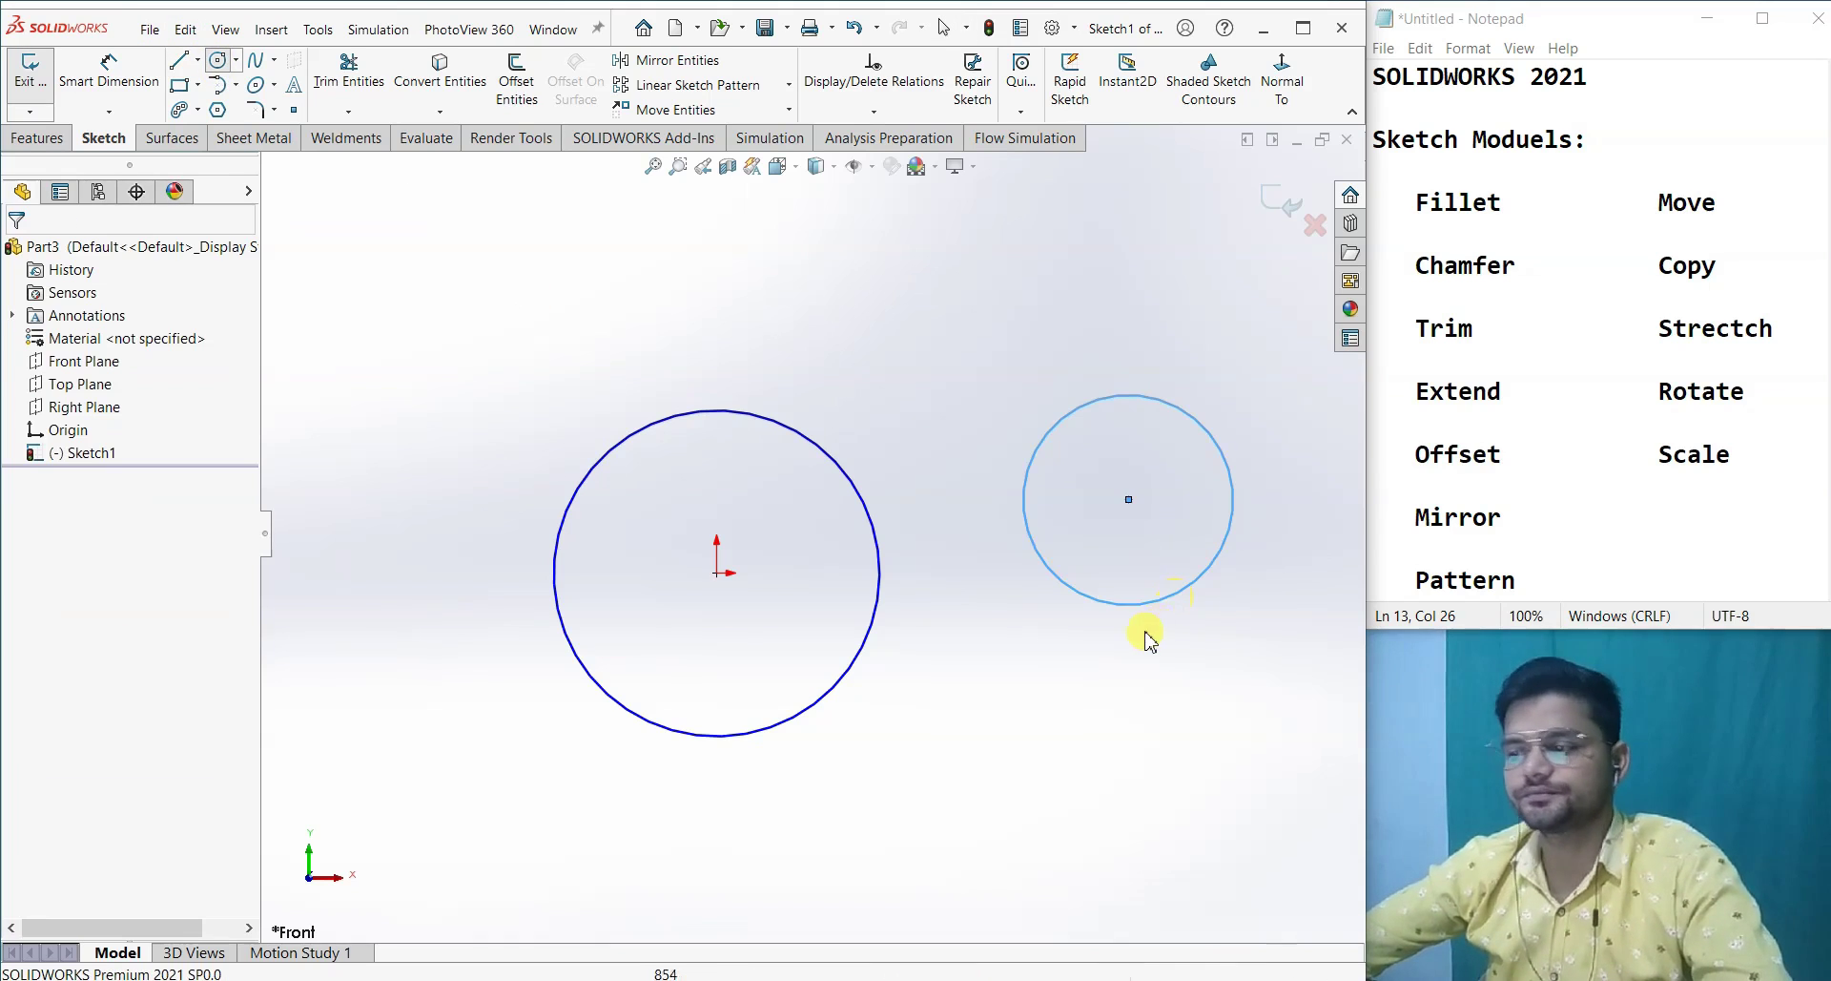
# - Draw a small rectangle between the two circles
pyautogui.click(218, 63)
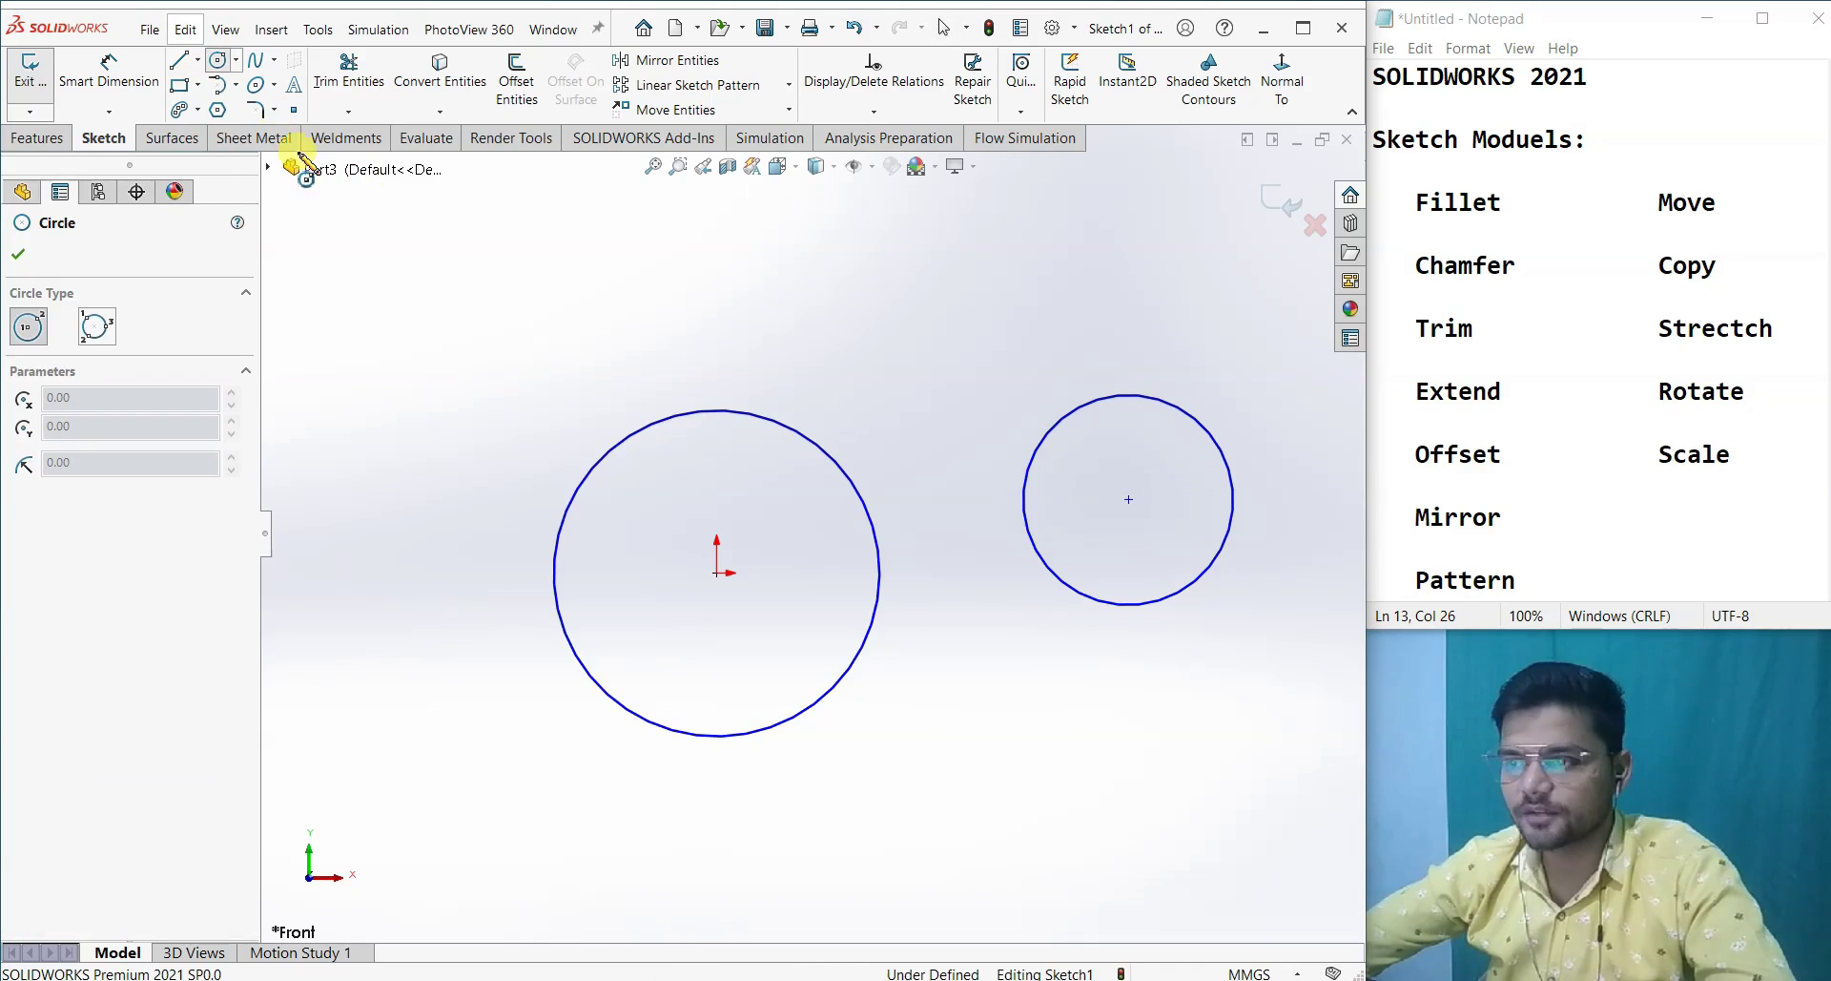
pyautogui.click(185, 88)
pyautogui.click(908, 545)
pyautogui.click(961, 582)
pyautogui.press('Escape')
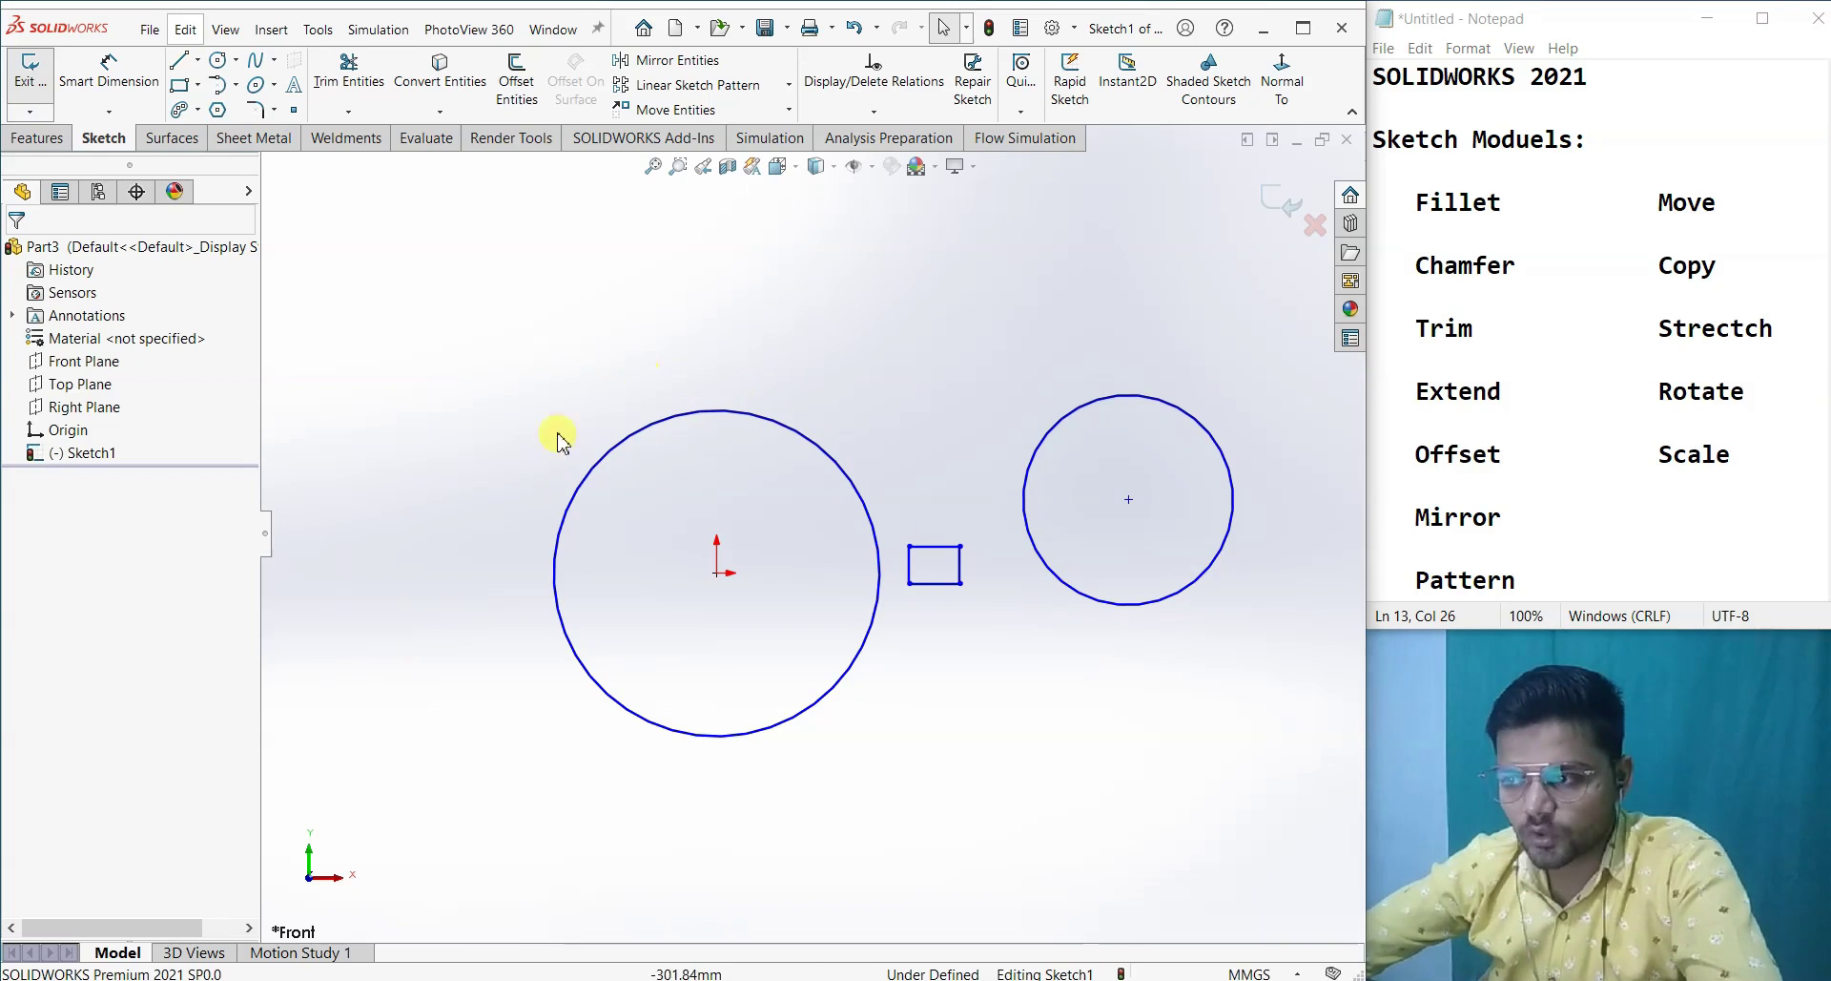
pyautogui.click(789, 85)
pyautogui.click(728, 135)
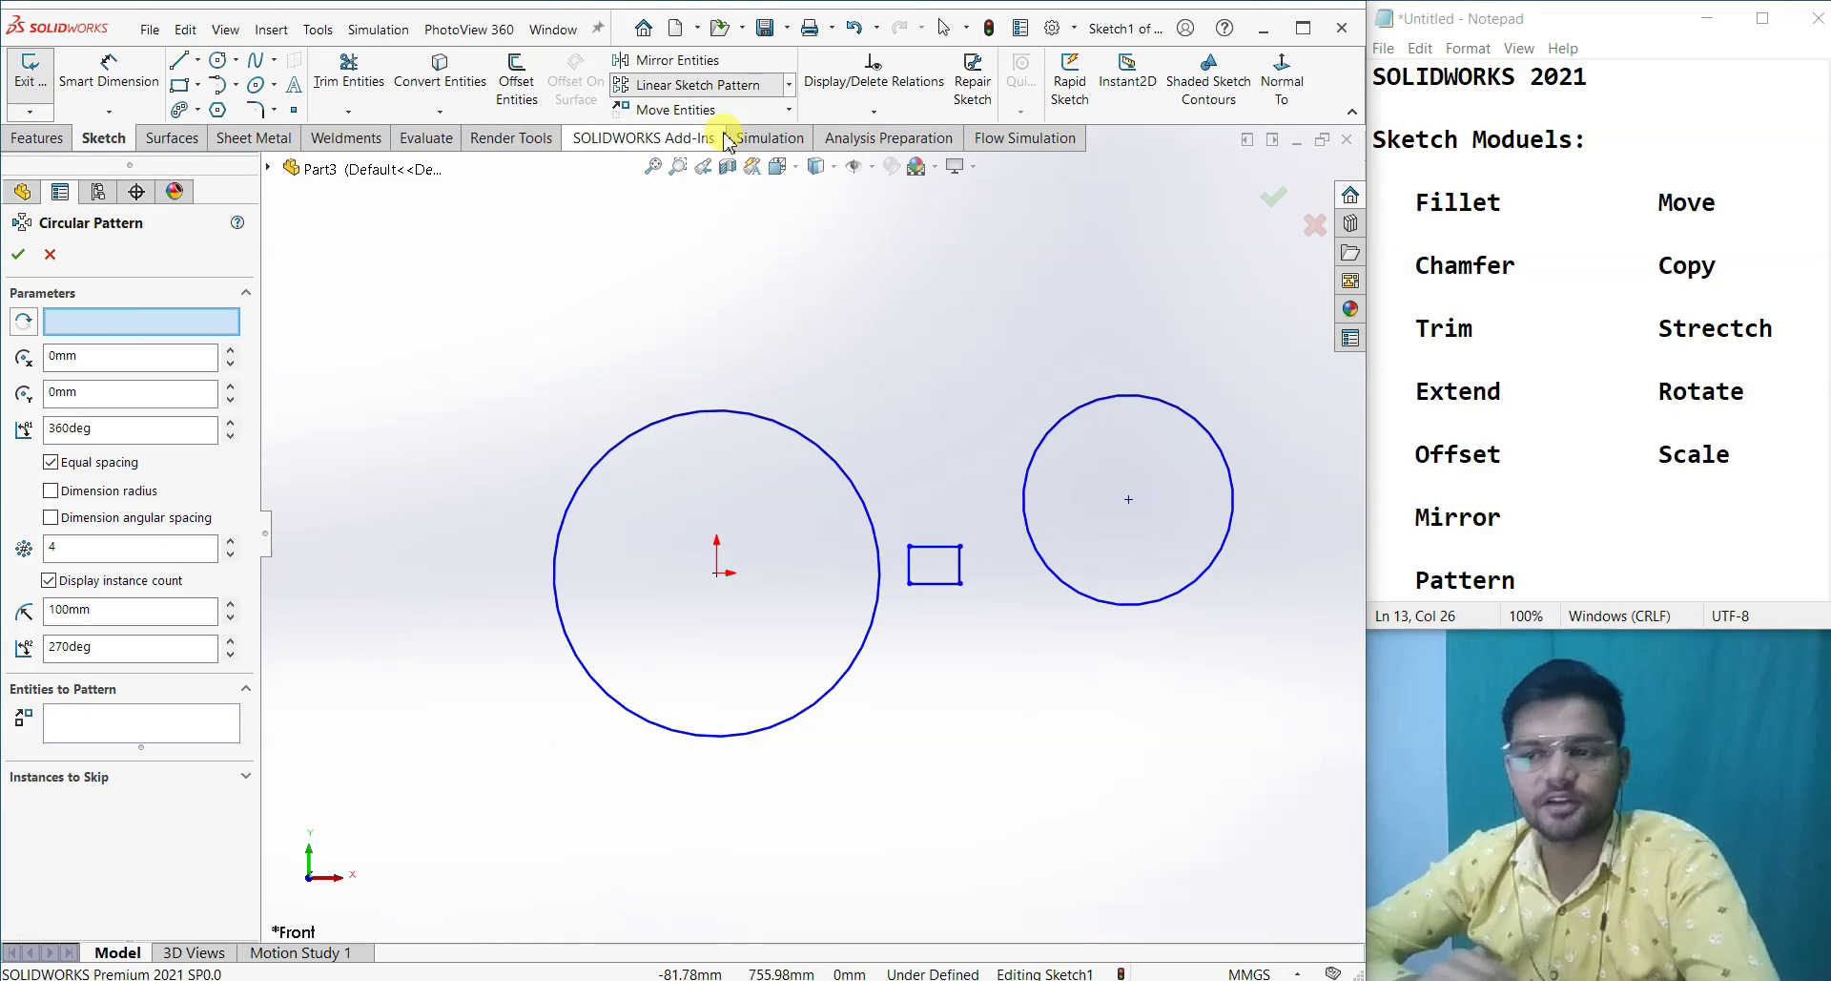
# - Select the rectangle's four edges as the entities for a circular sketch pattern
pyautogui.click(90, 723)
pyautogui.click(959, 582)
pyautogui.click(962, 567)
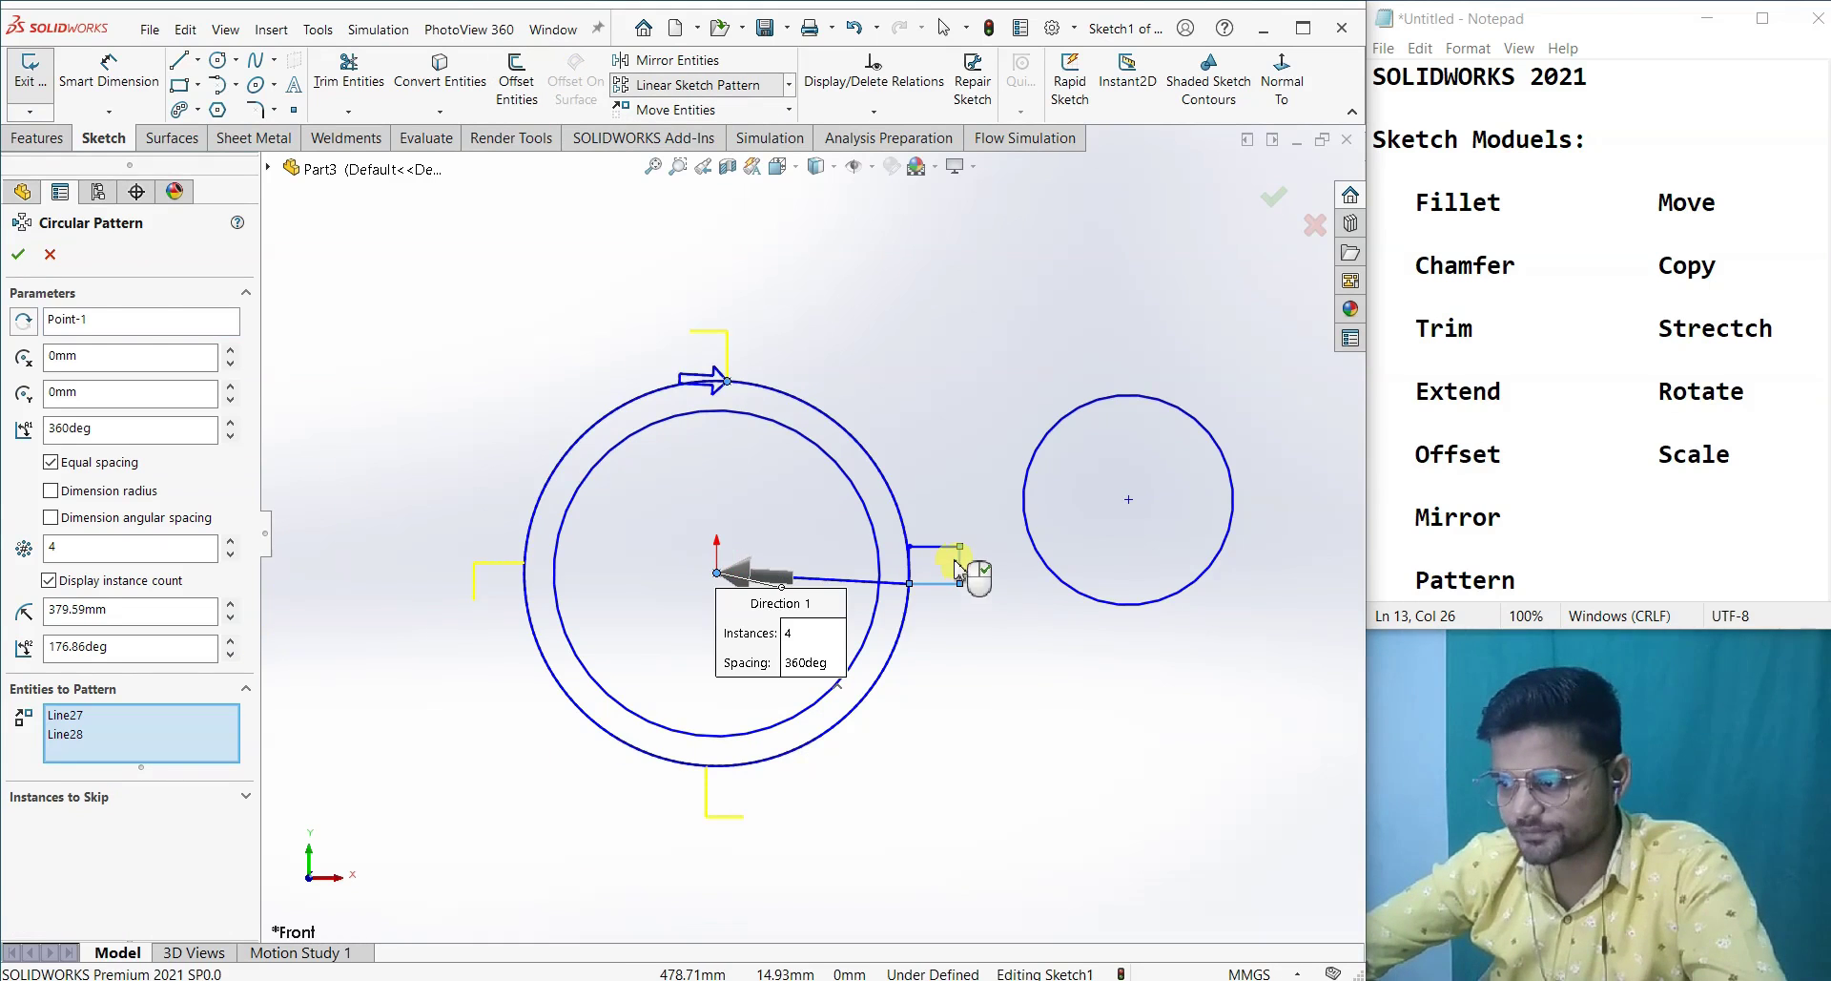
pyautogui.click(947, 548)
pyautogui.click(911, 565)
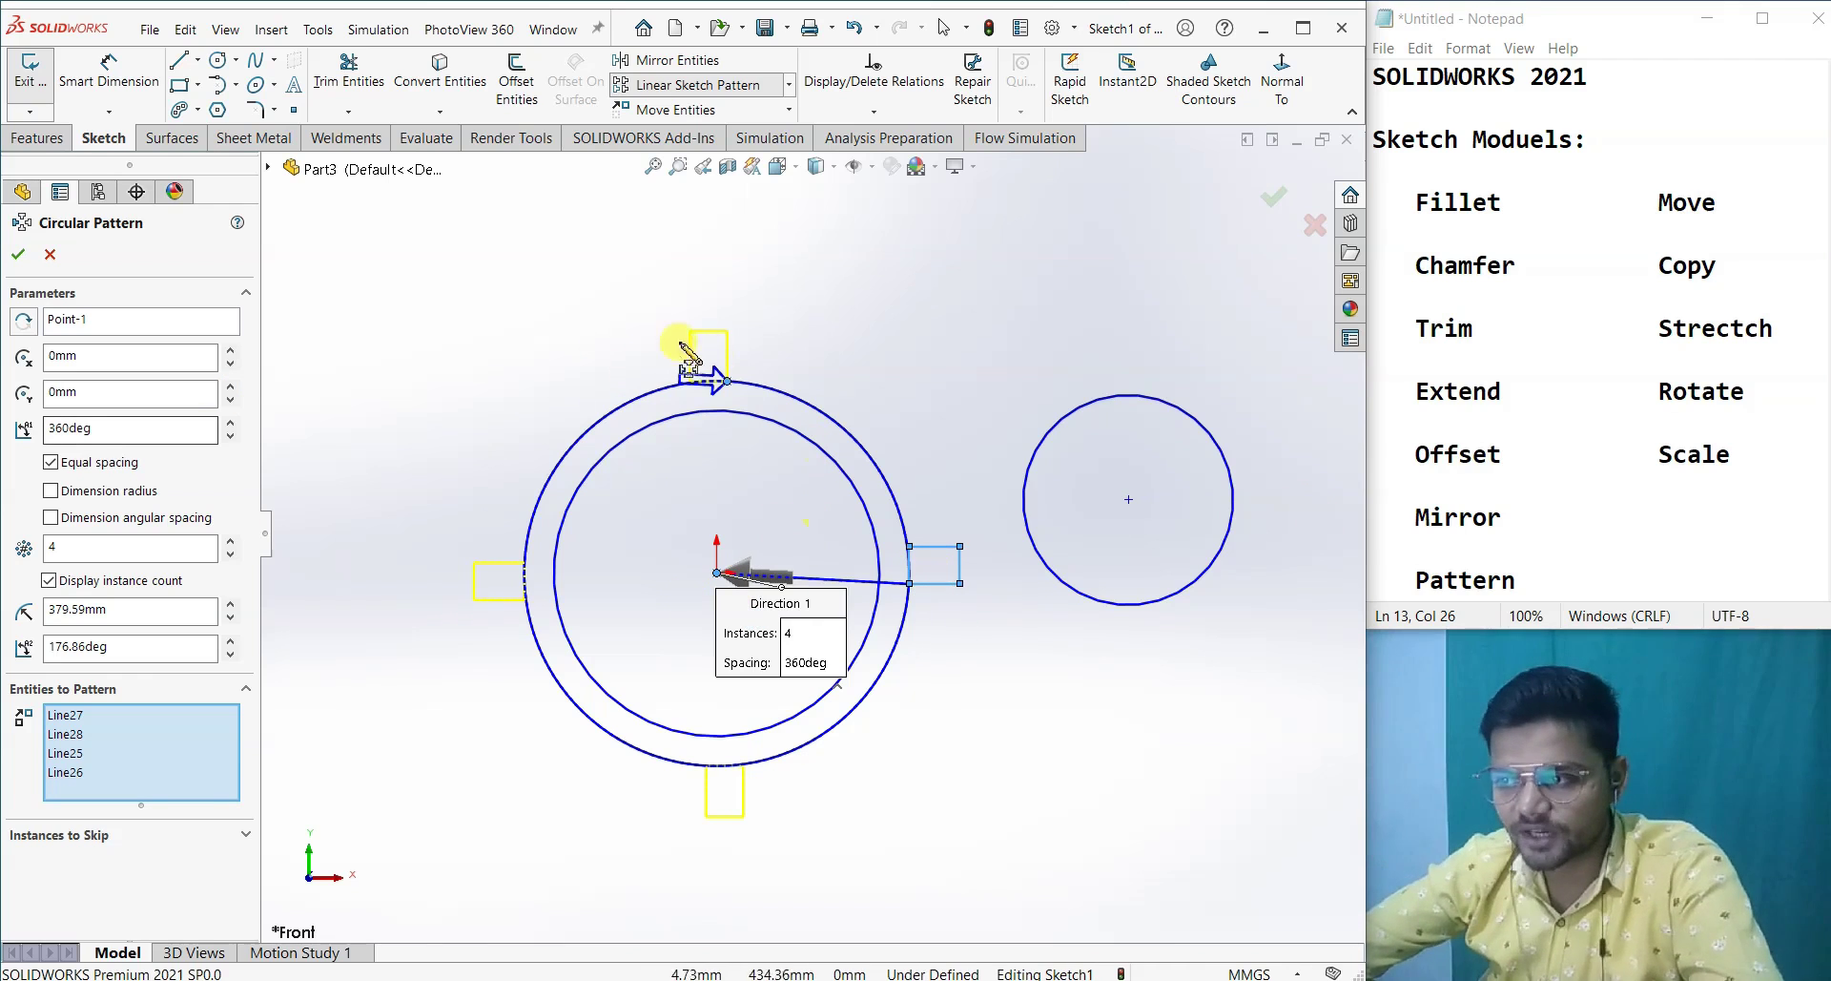
# - Raise the pattern to 10 instances, apply it, then undo it with Ctrl+Z
pyautogui.click(230, 541)
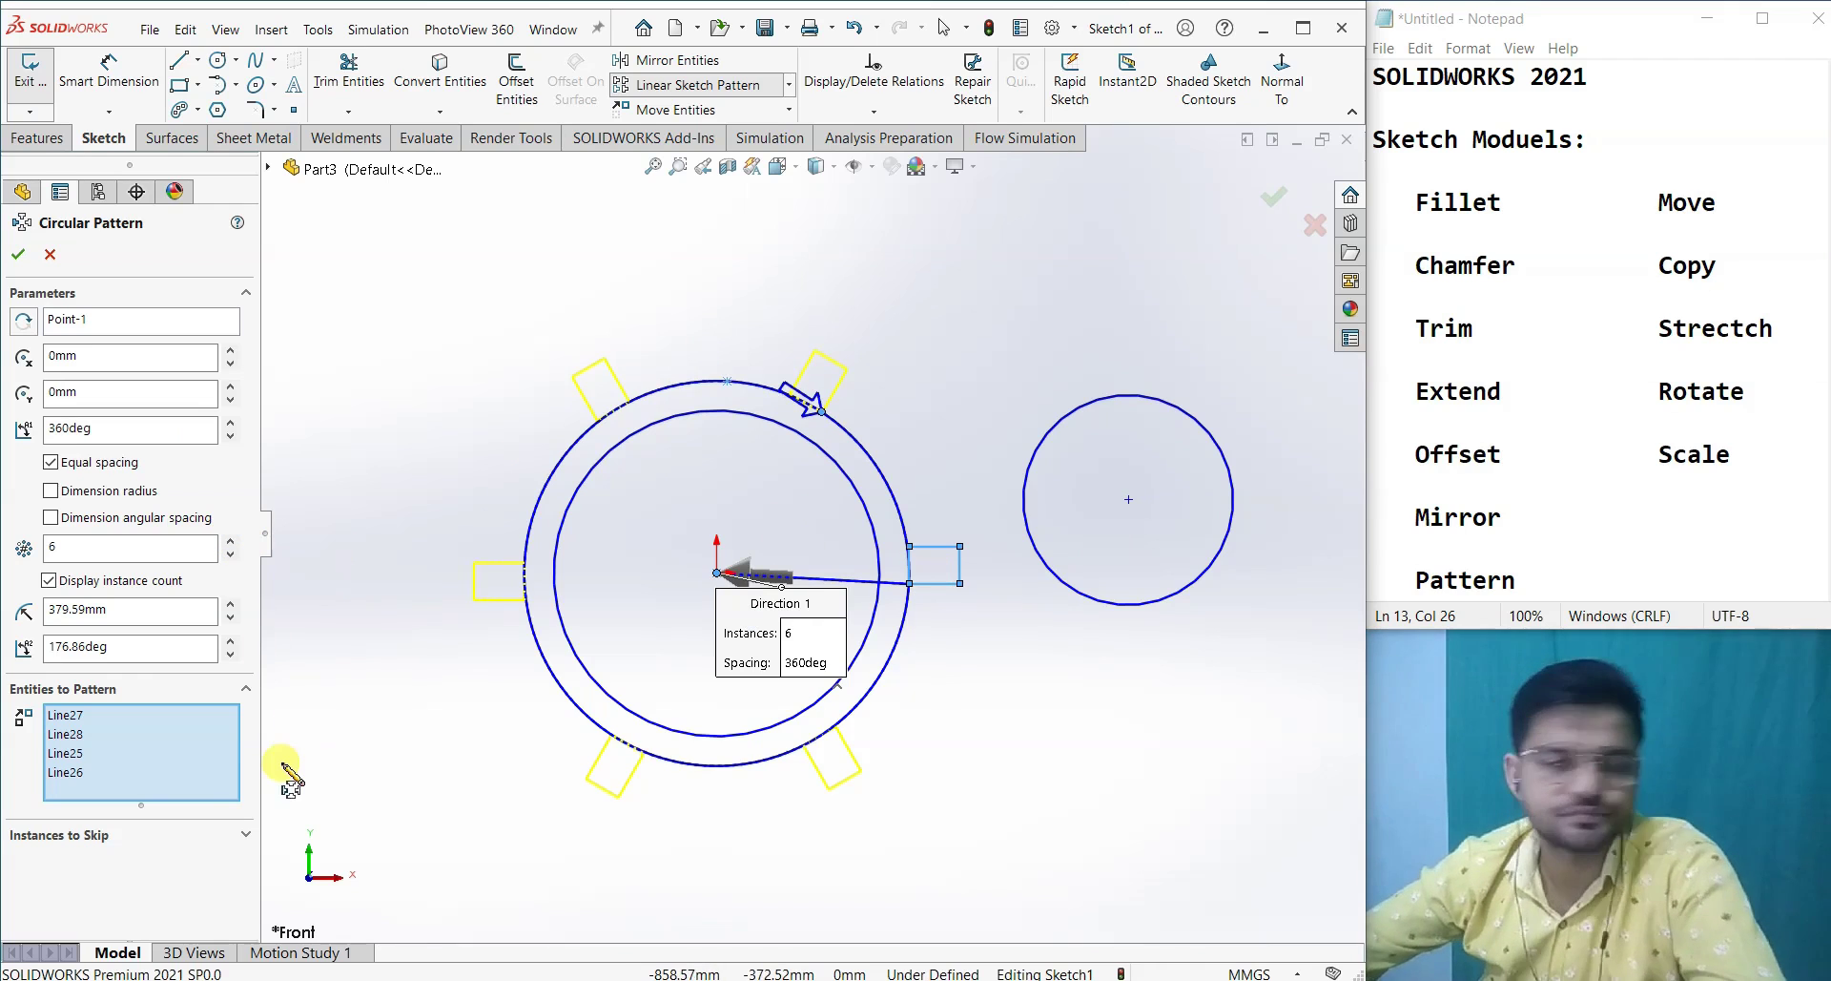
pyautogui.click(231, 541)
pyautogui.click(231, 541)
pyautogui.click(231, 541)
pyautogui.click(231, 540)
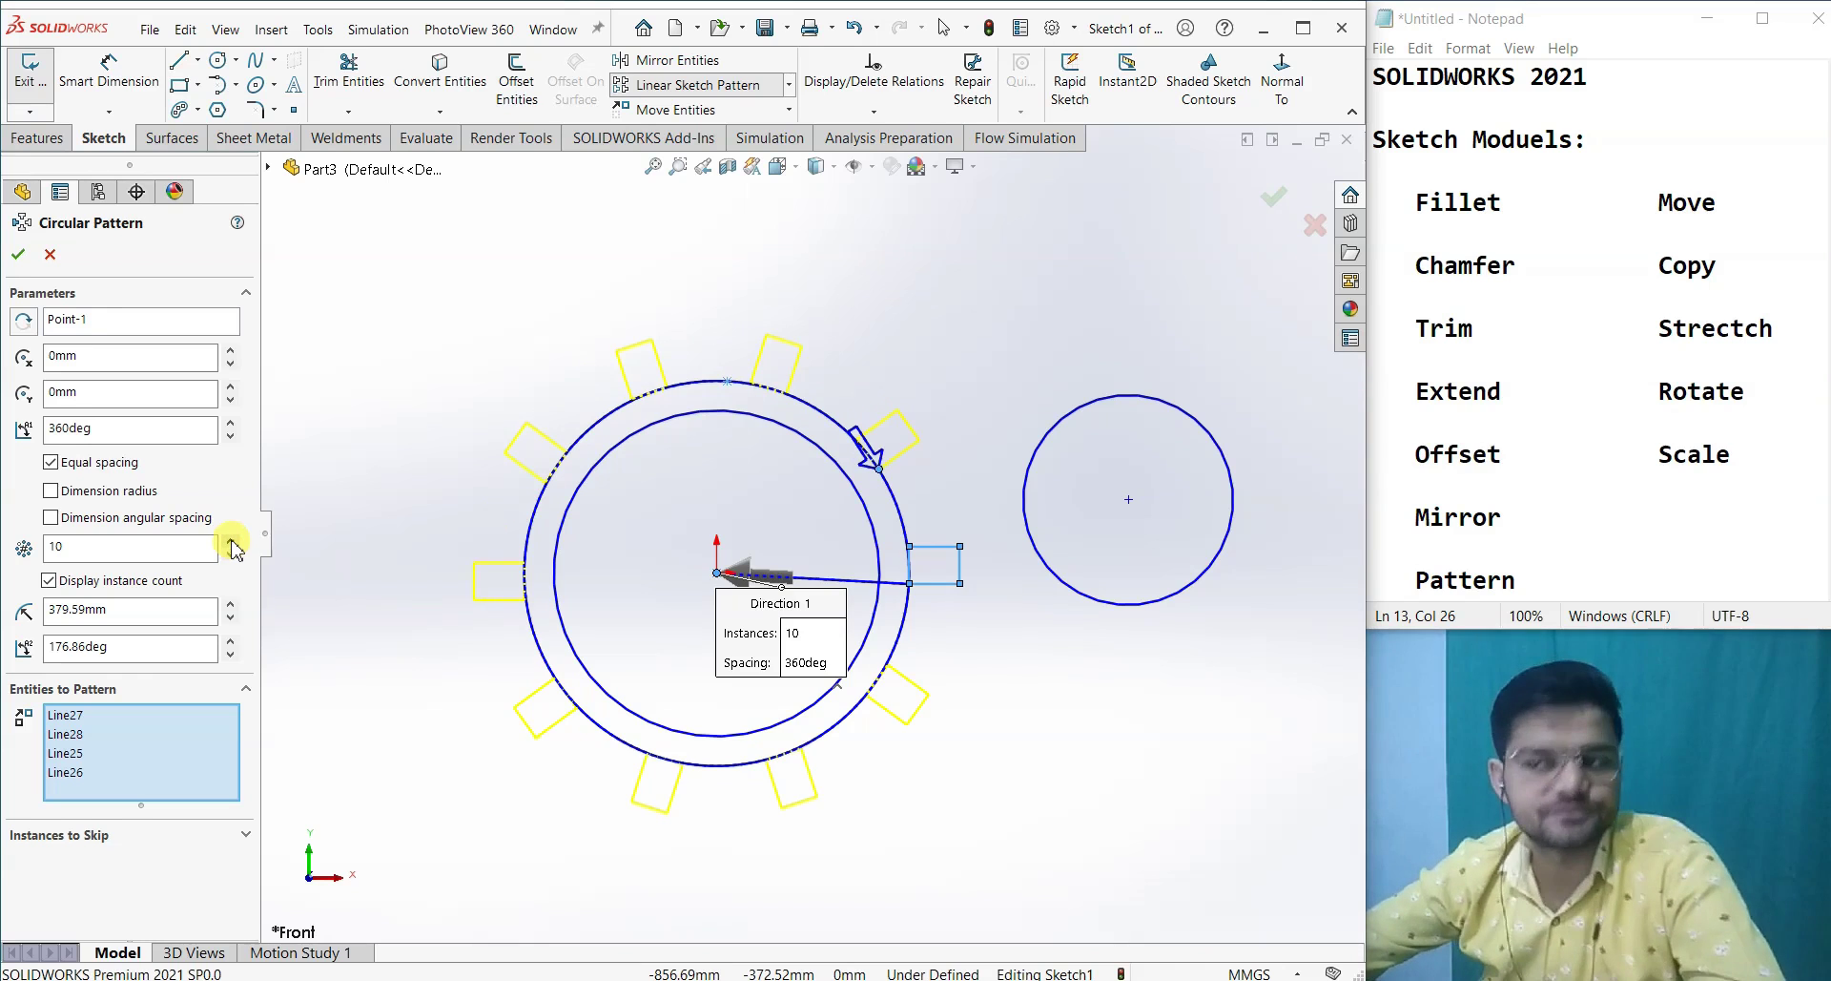
pyautogui.click(17, 254)
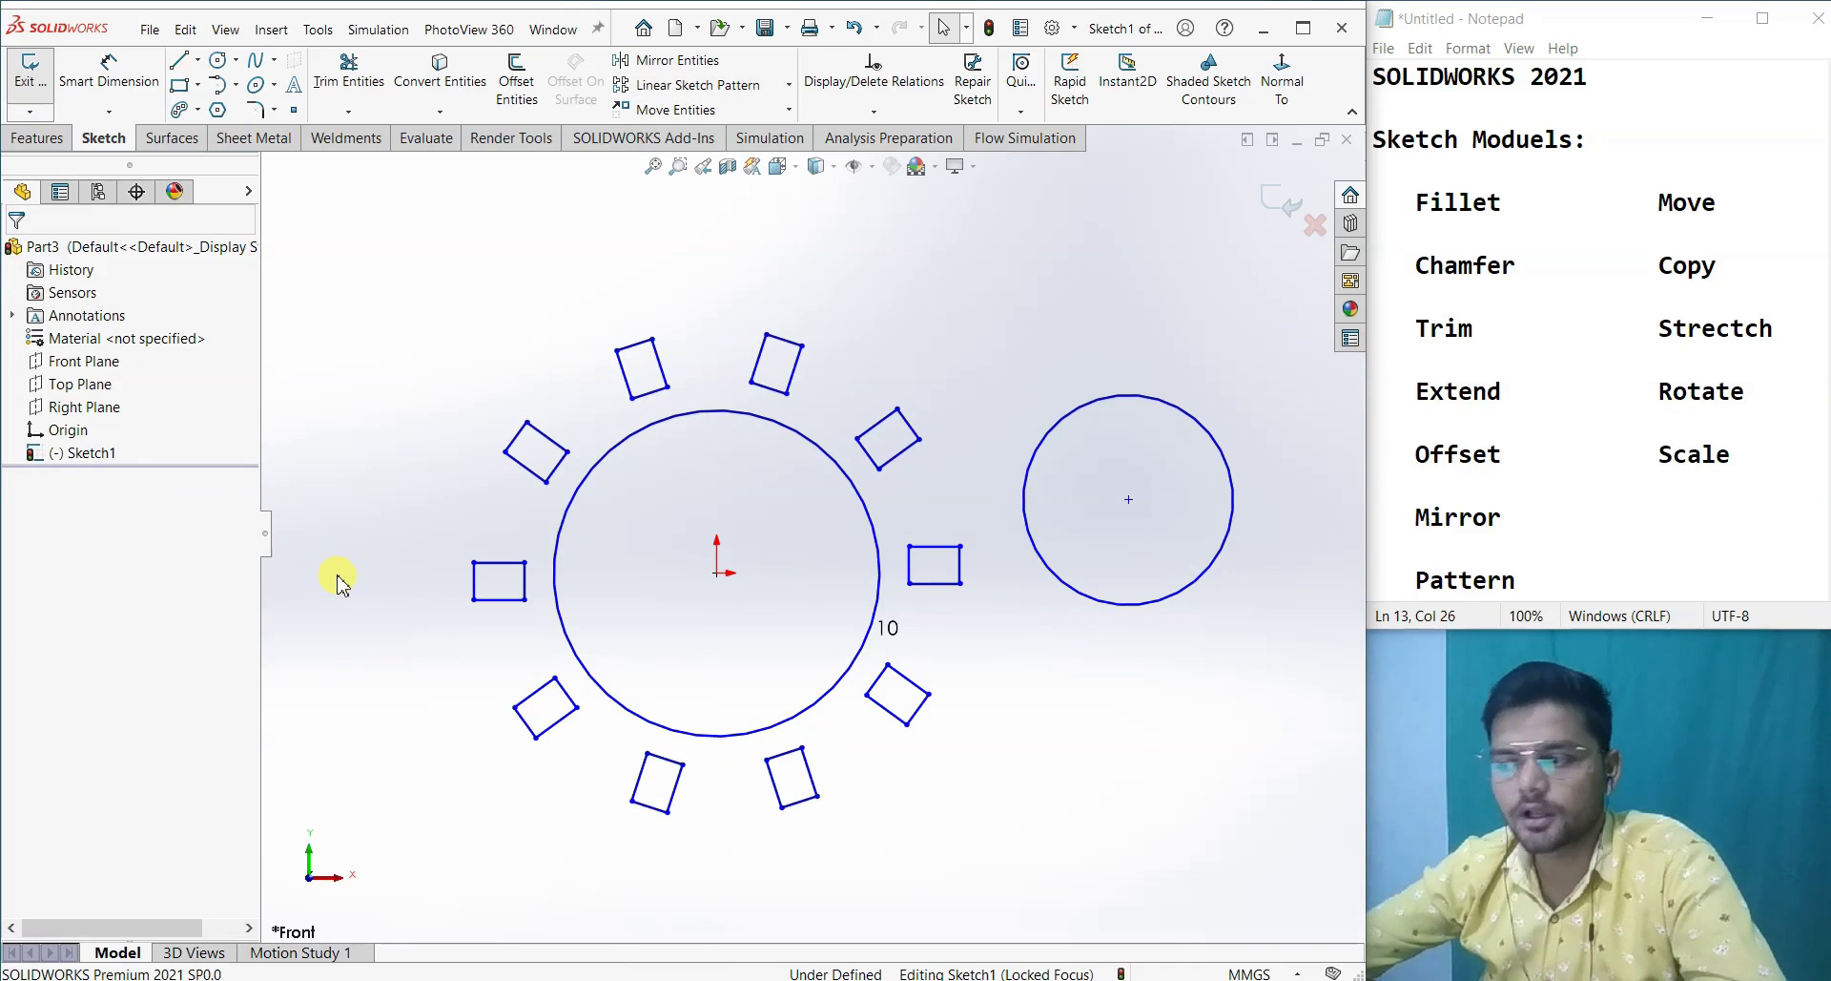
pyautogui.hotkey('ctrl', 'z')
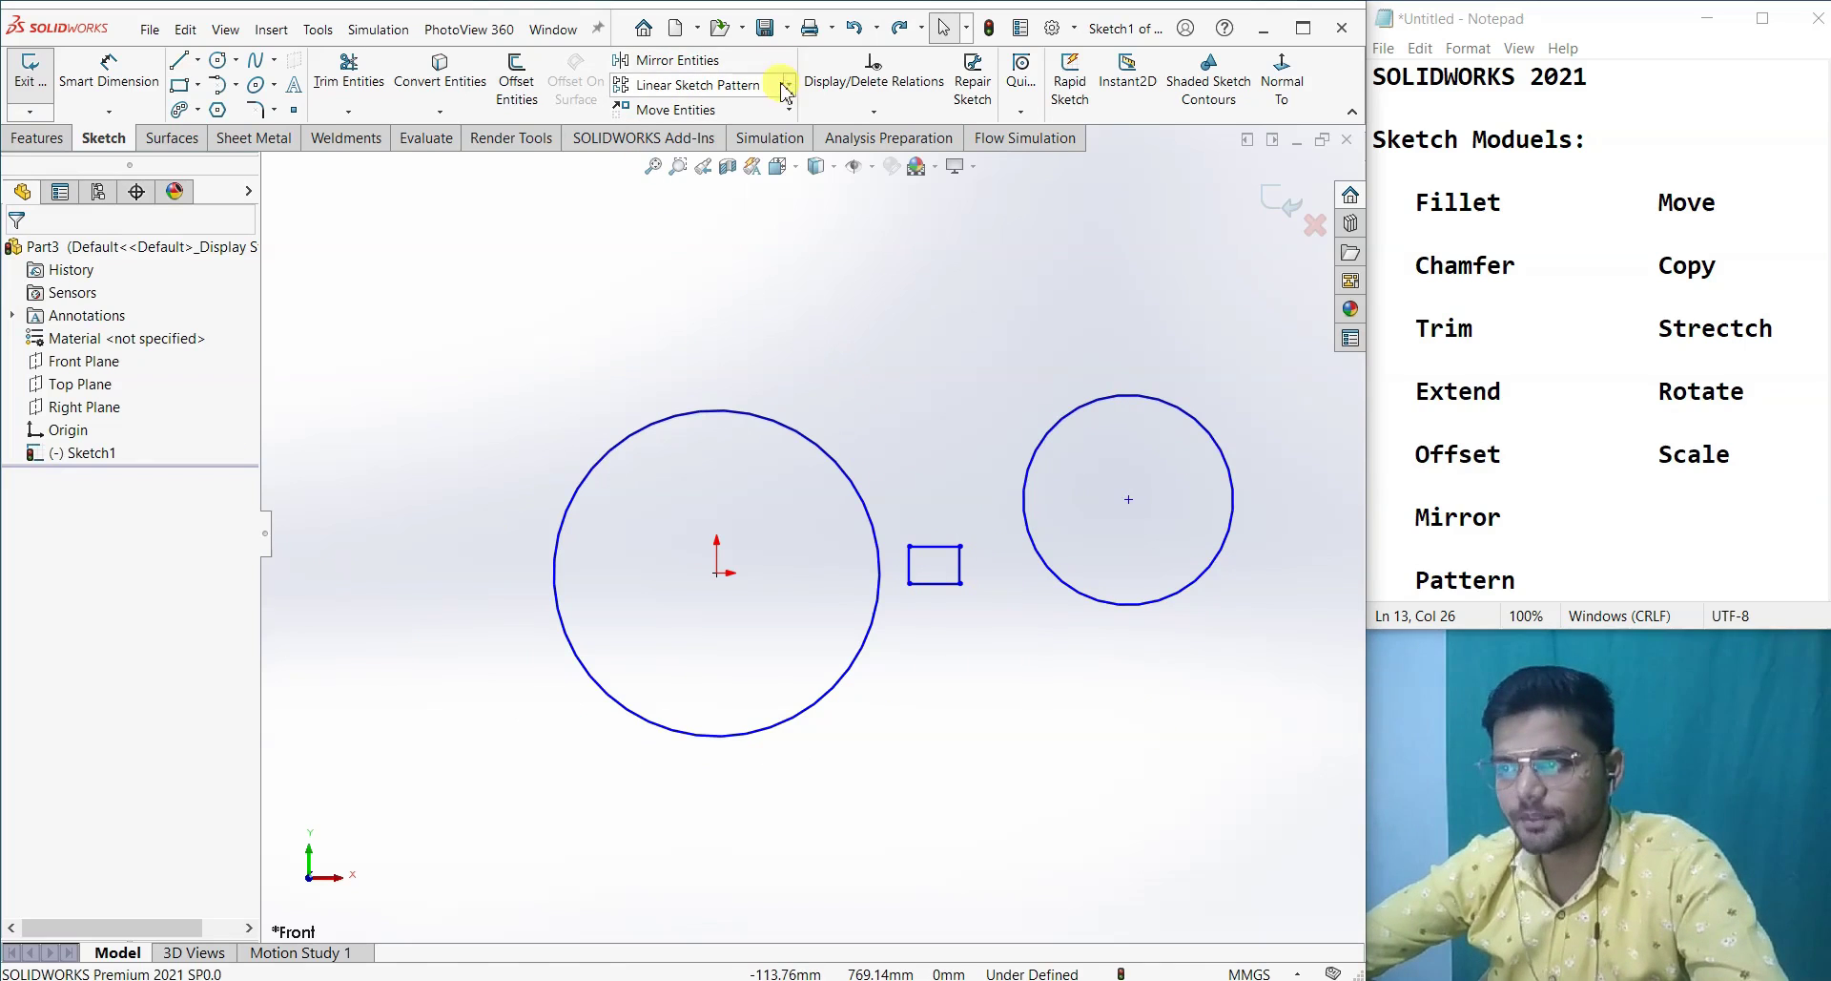
# - Start a Circular Sketch Pattern with the rectangle's four edges selected
pyautogui.click(789, 85)
pyautogui.click(734, 134)
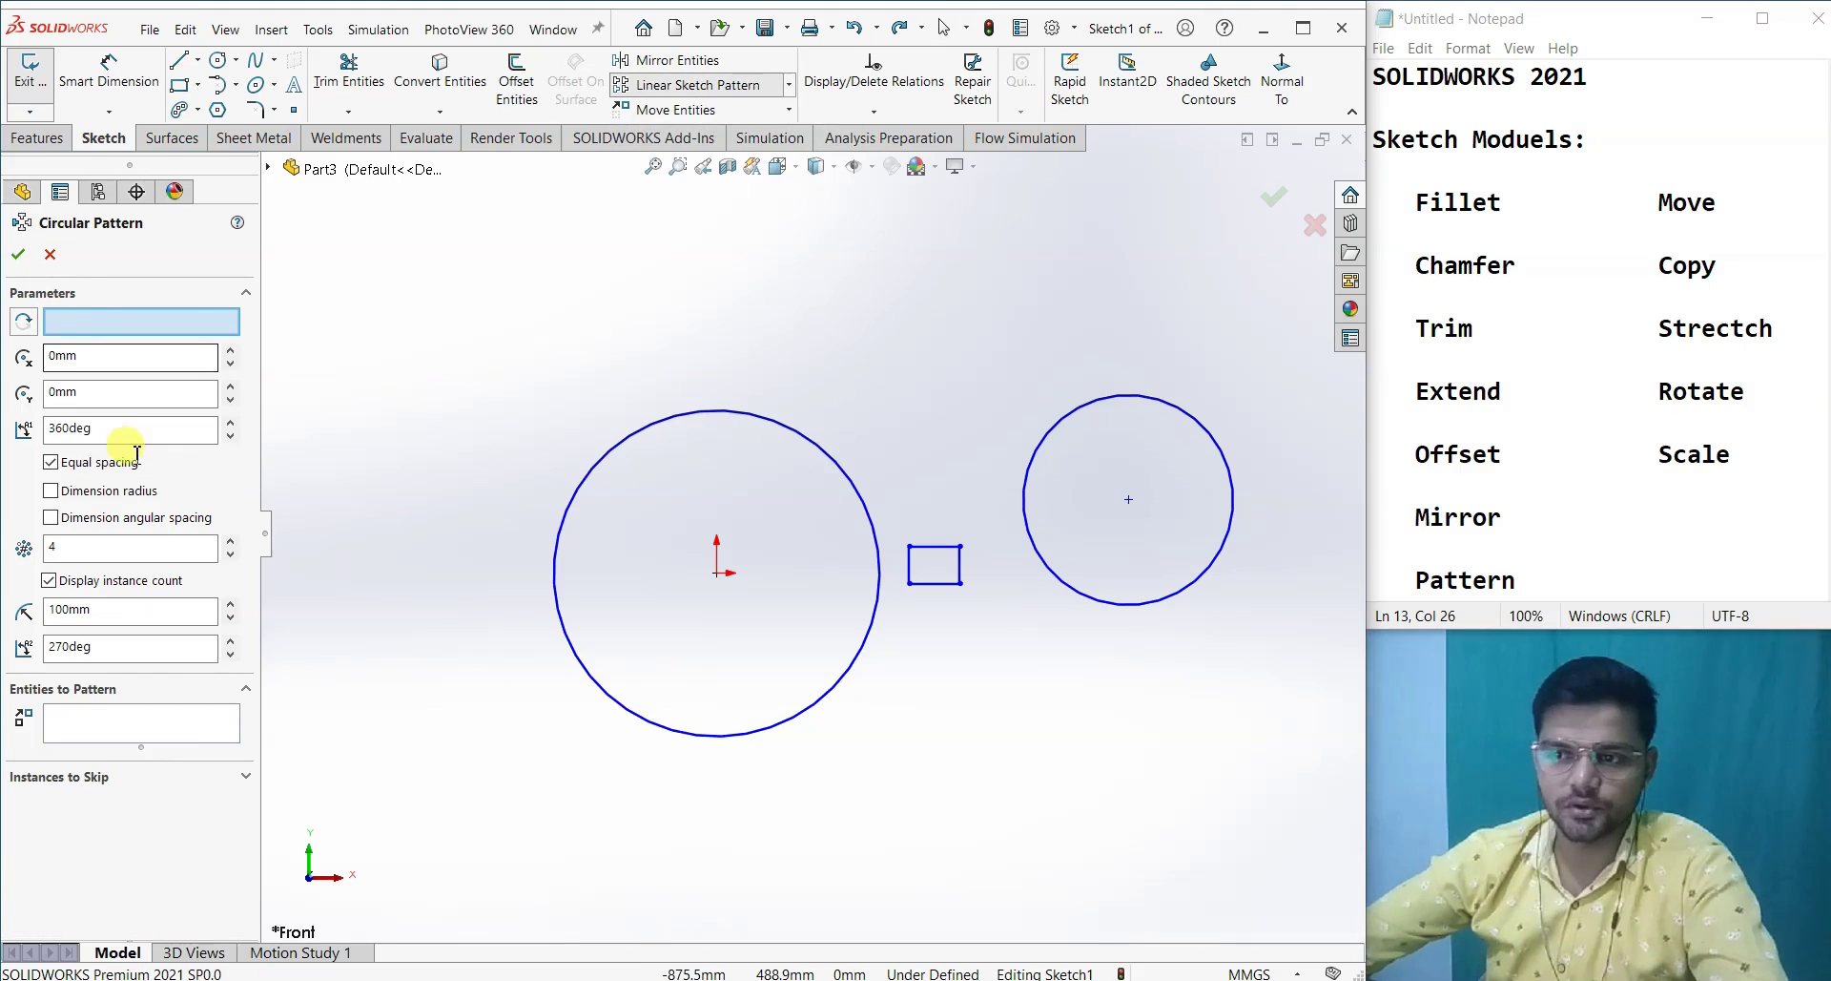
pyautogui.click(934, 548)
pyautogui.click(961, 569)
pyautogui.click(959, 582)
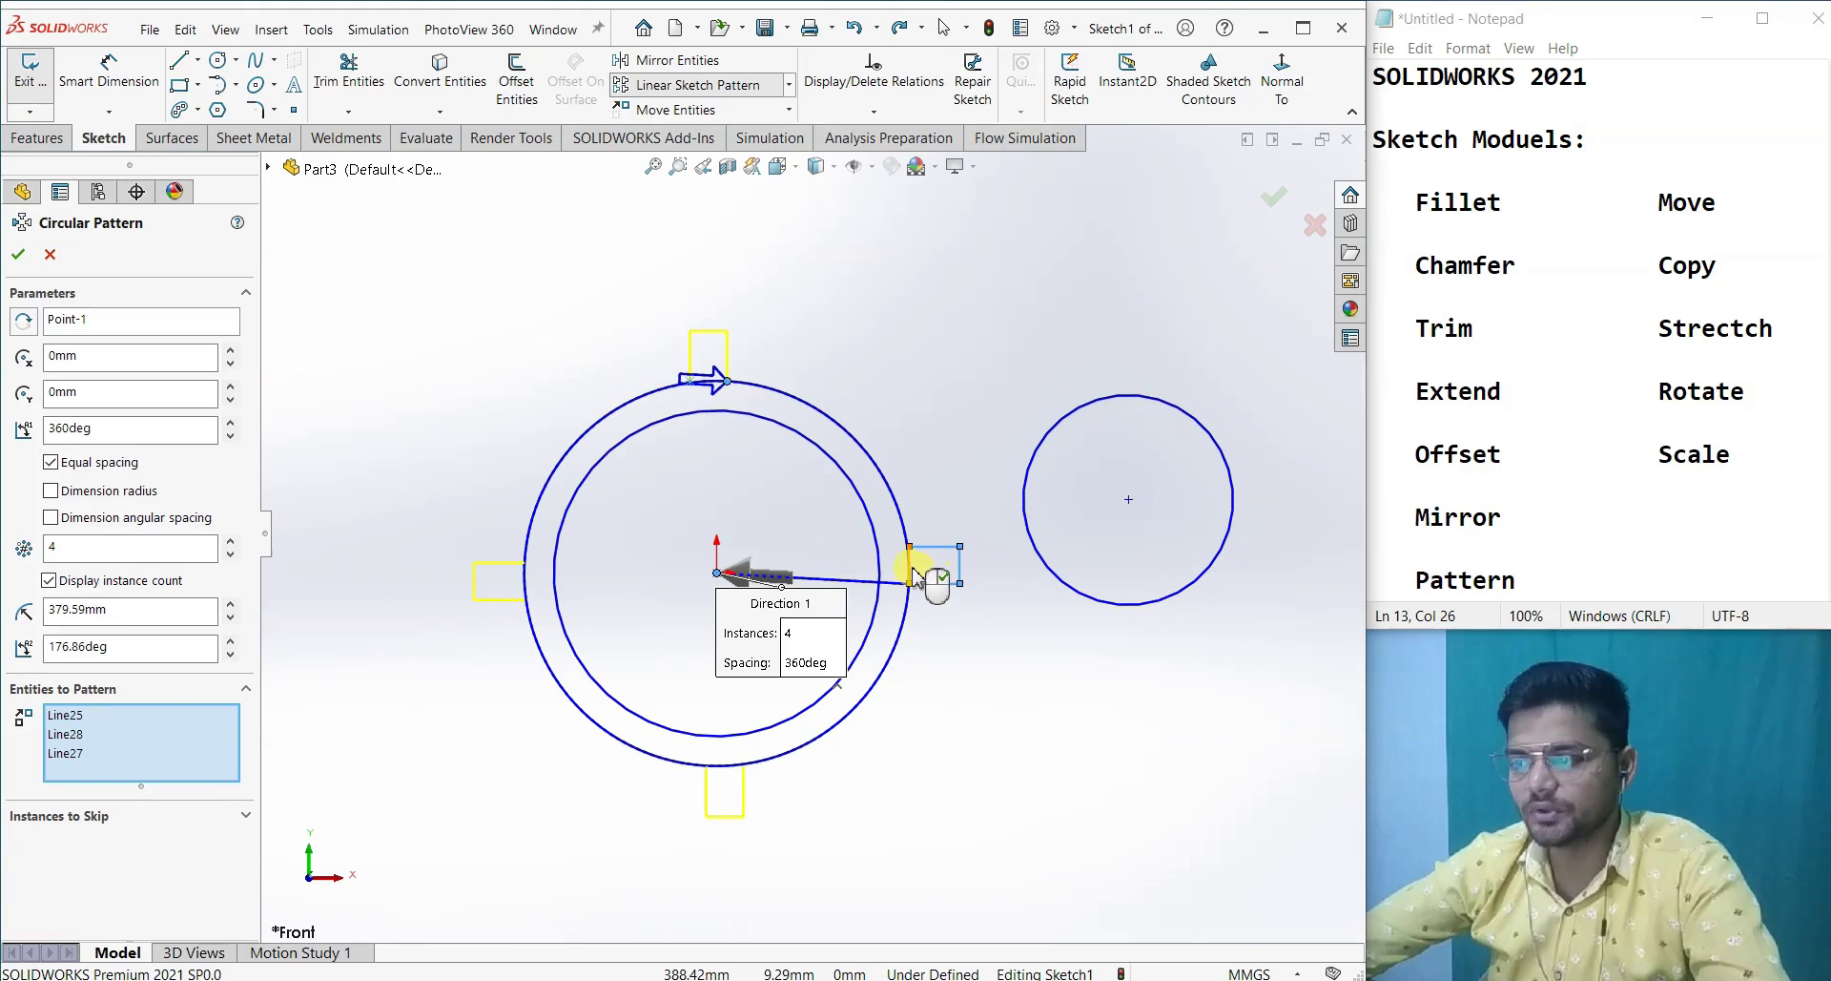
pyautogui.click(910, 572)
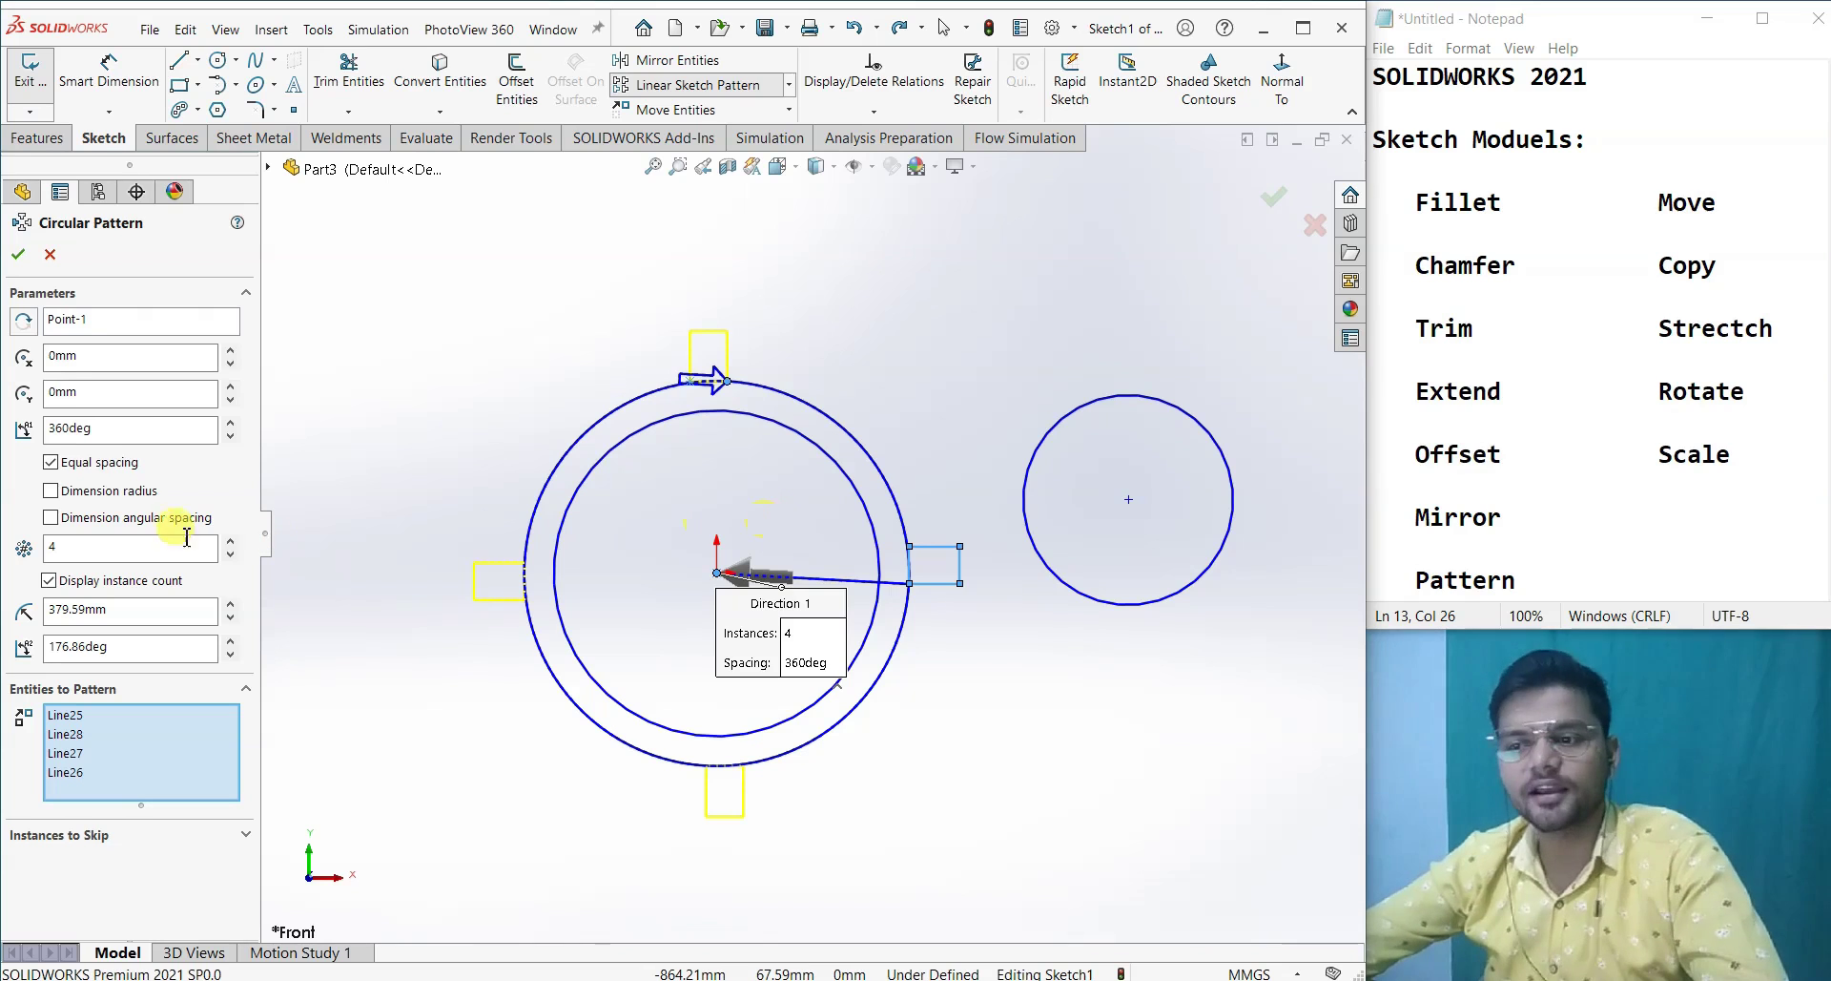
# - Replace the pattern centre Point-1 with the right-hand circle's centre point
pyautogui.click(89, 324)
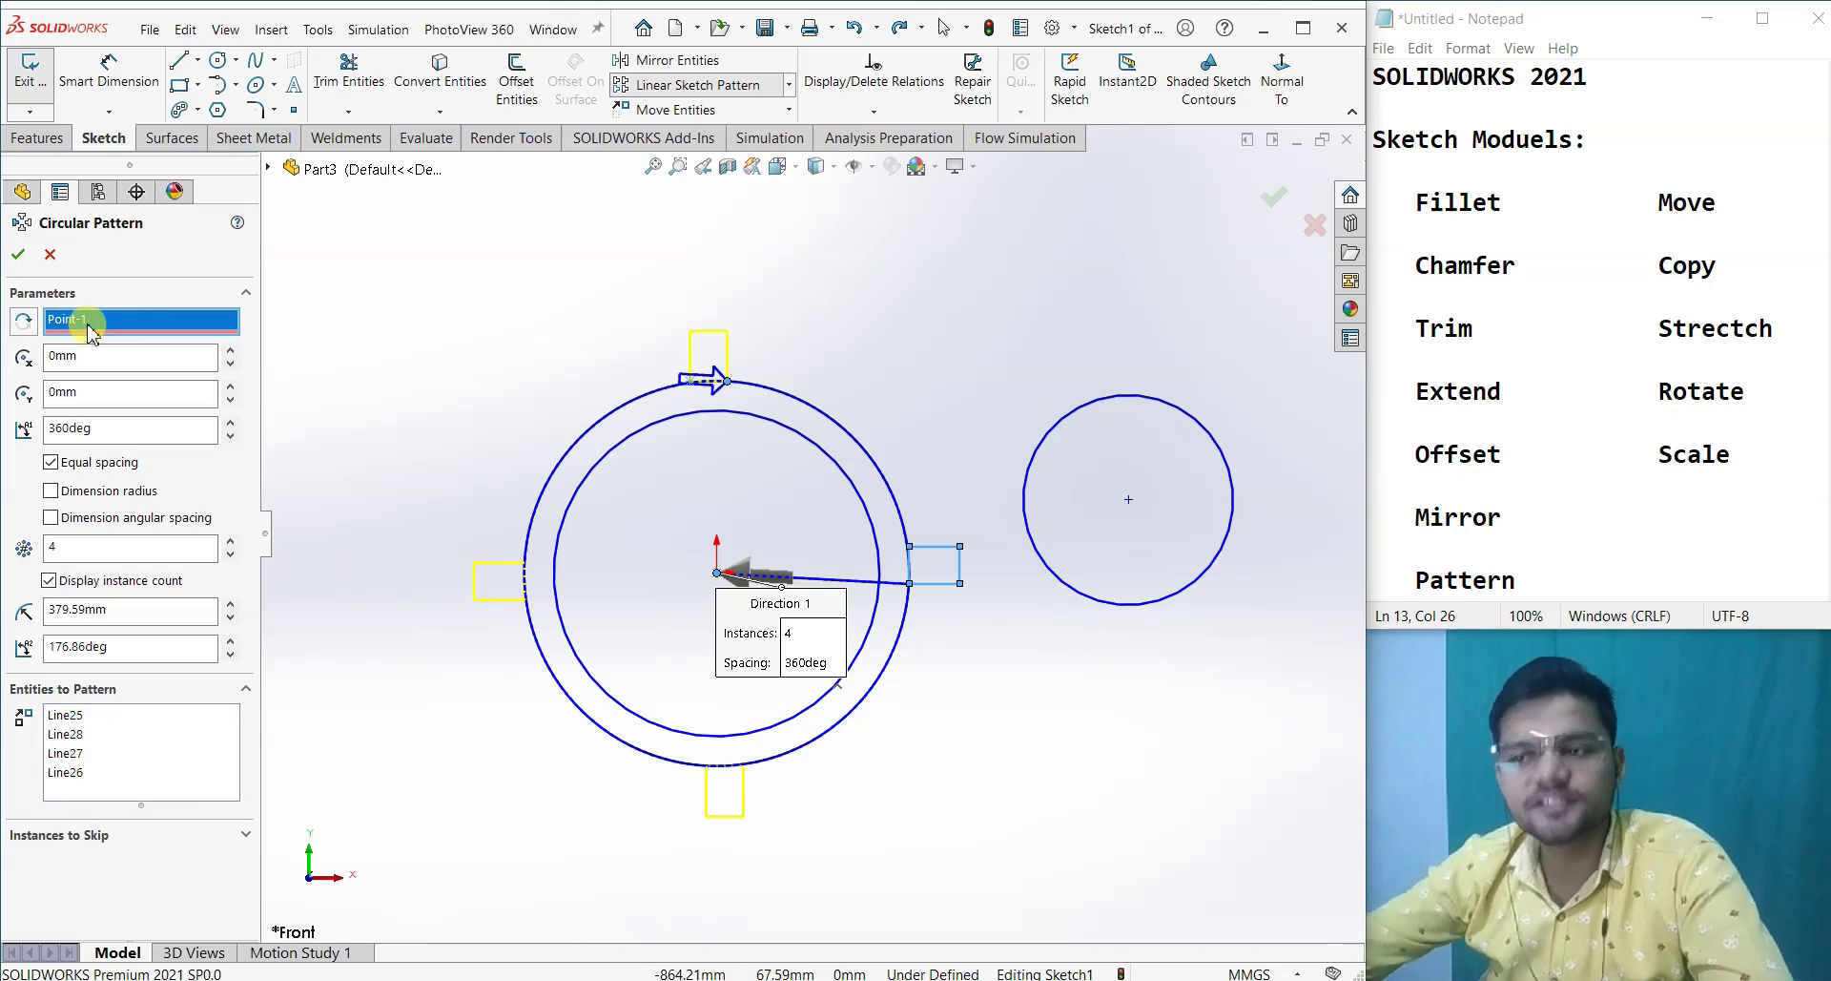
pyautogui.rightClick(181, 324)
pyautogui.click(228, 357)
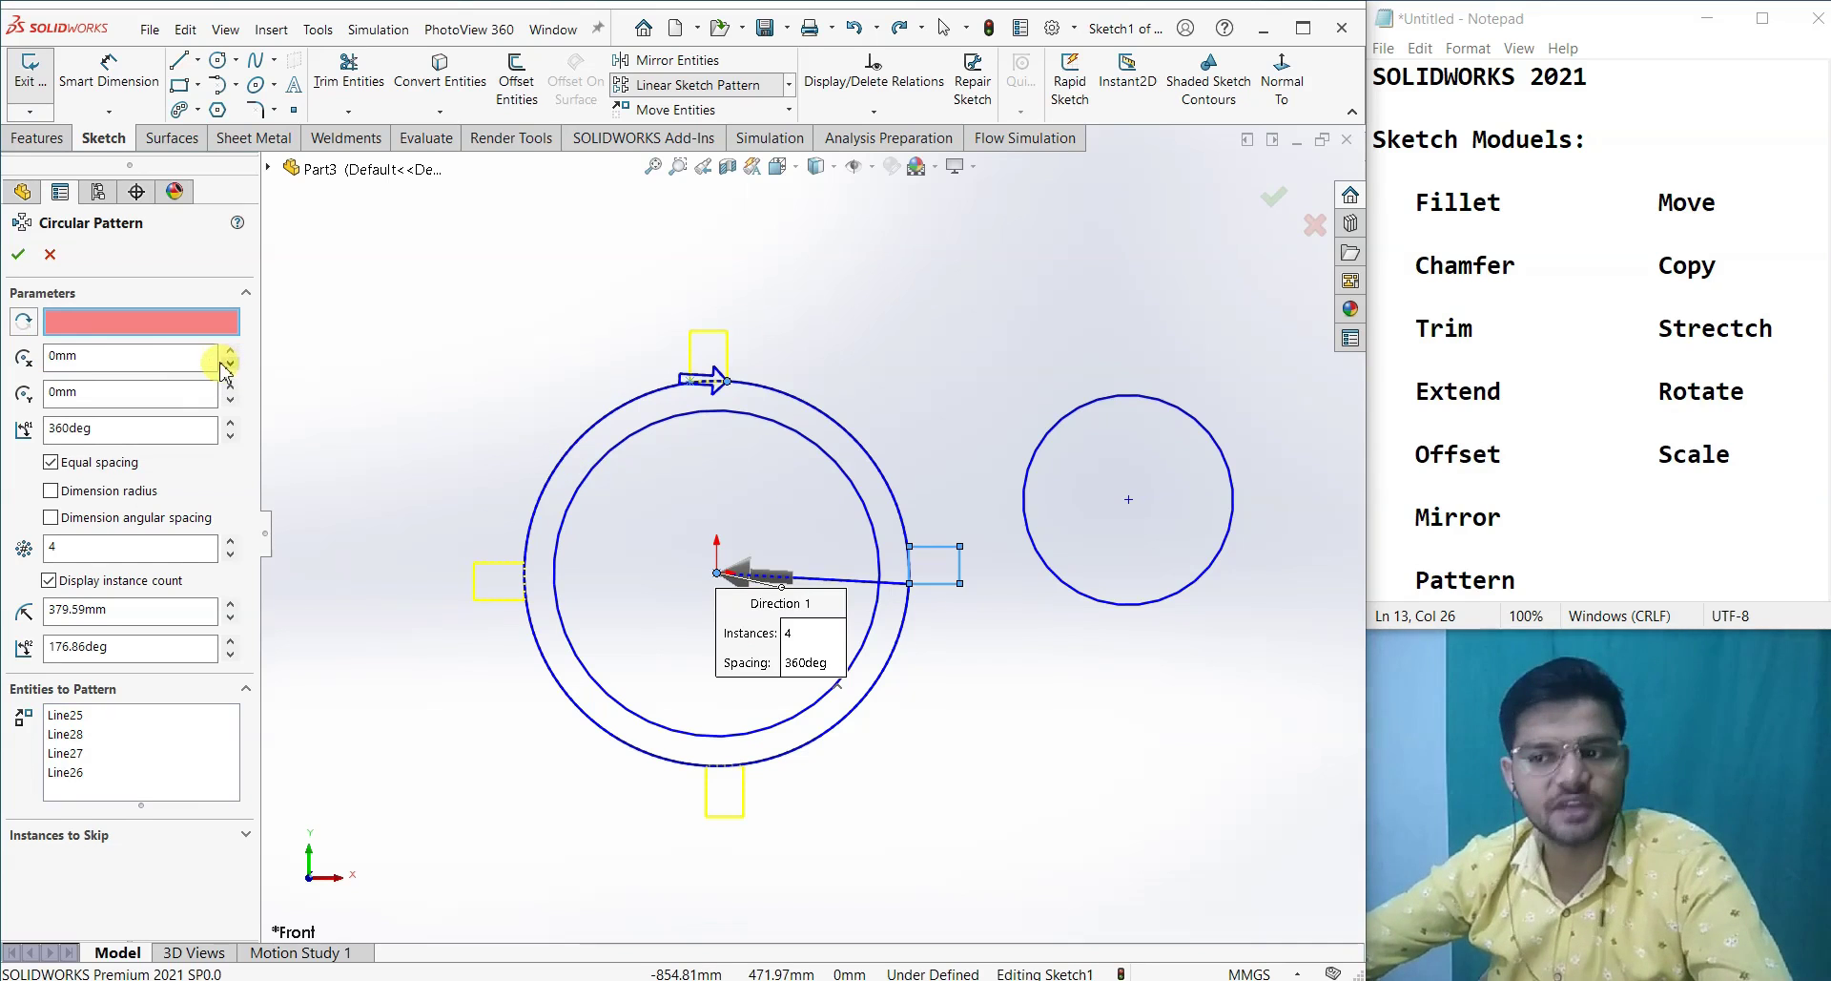
pyautogui.click(1179, 582)
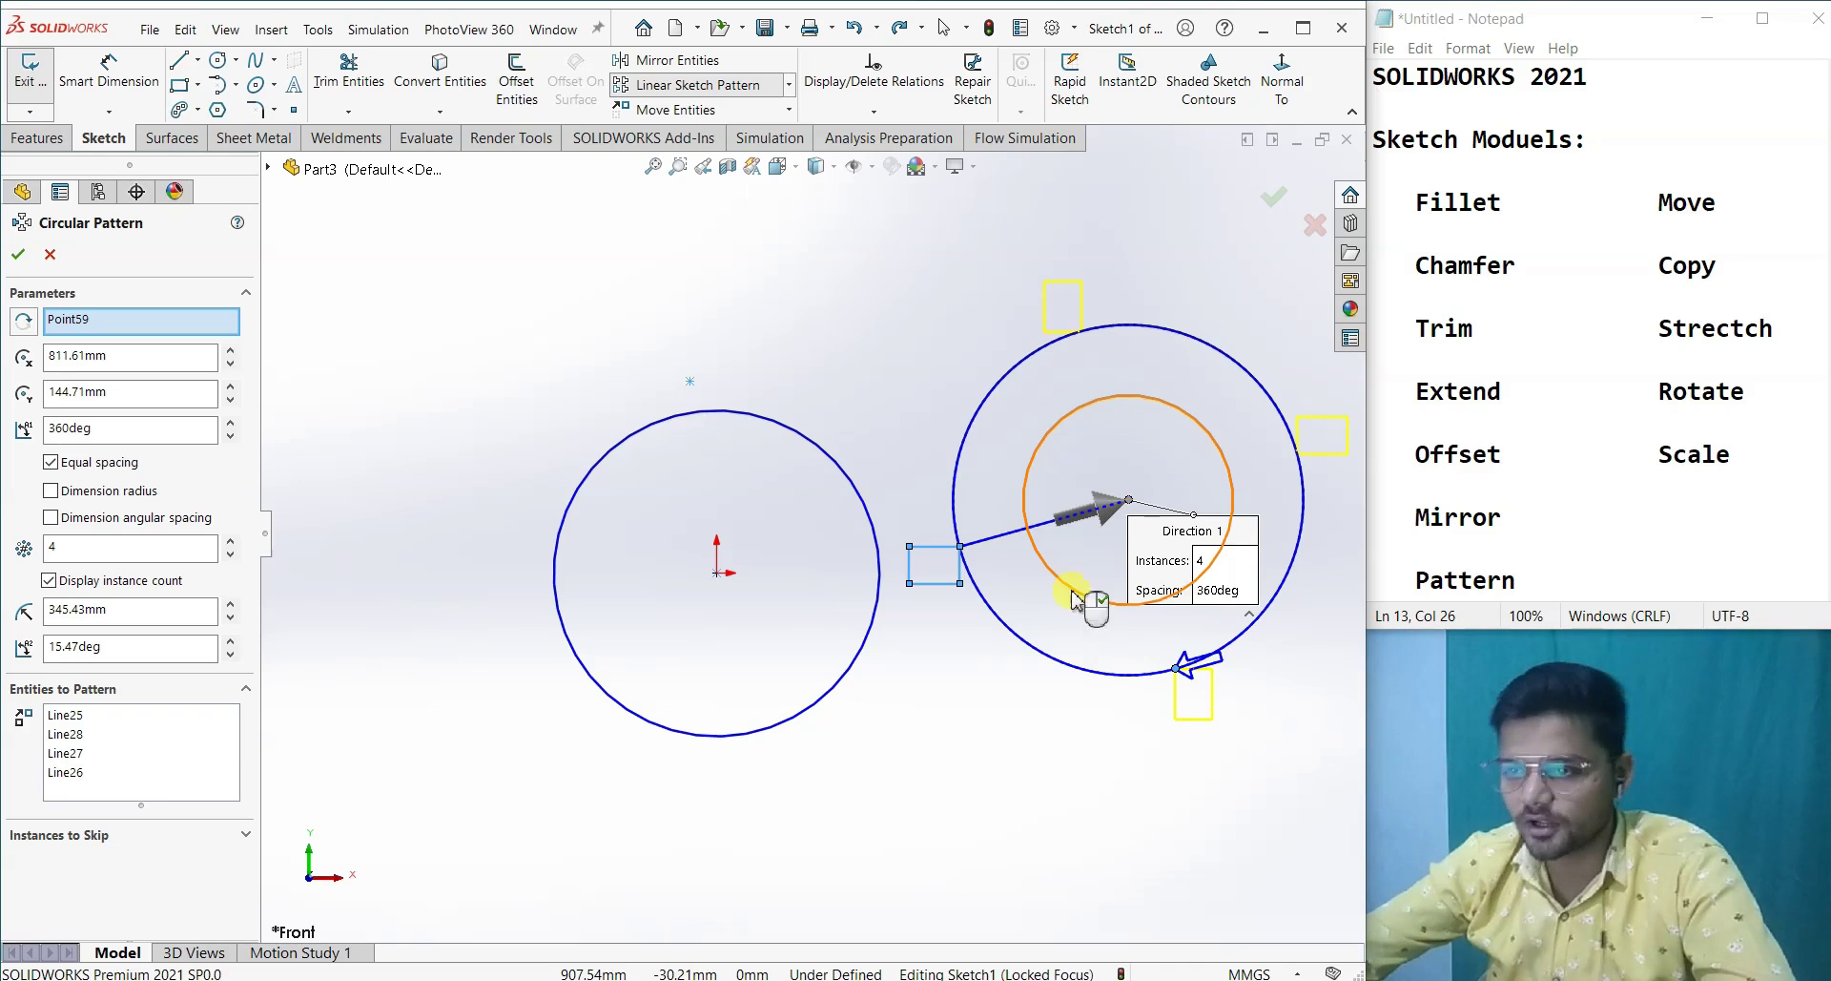
# - Set the circular pattern to 9 instances and apply it
pyautogui.click(231, 539)
pyautogui.click(232, 539)
pyautogui.click(231, 539)
pyautogui.click(232, 539)
pyautogui.click(232, 539)
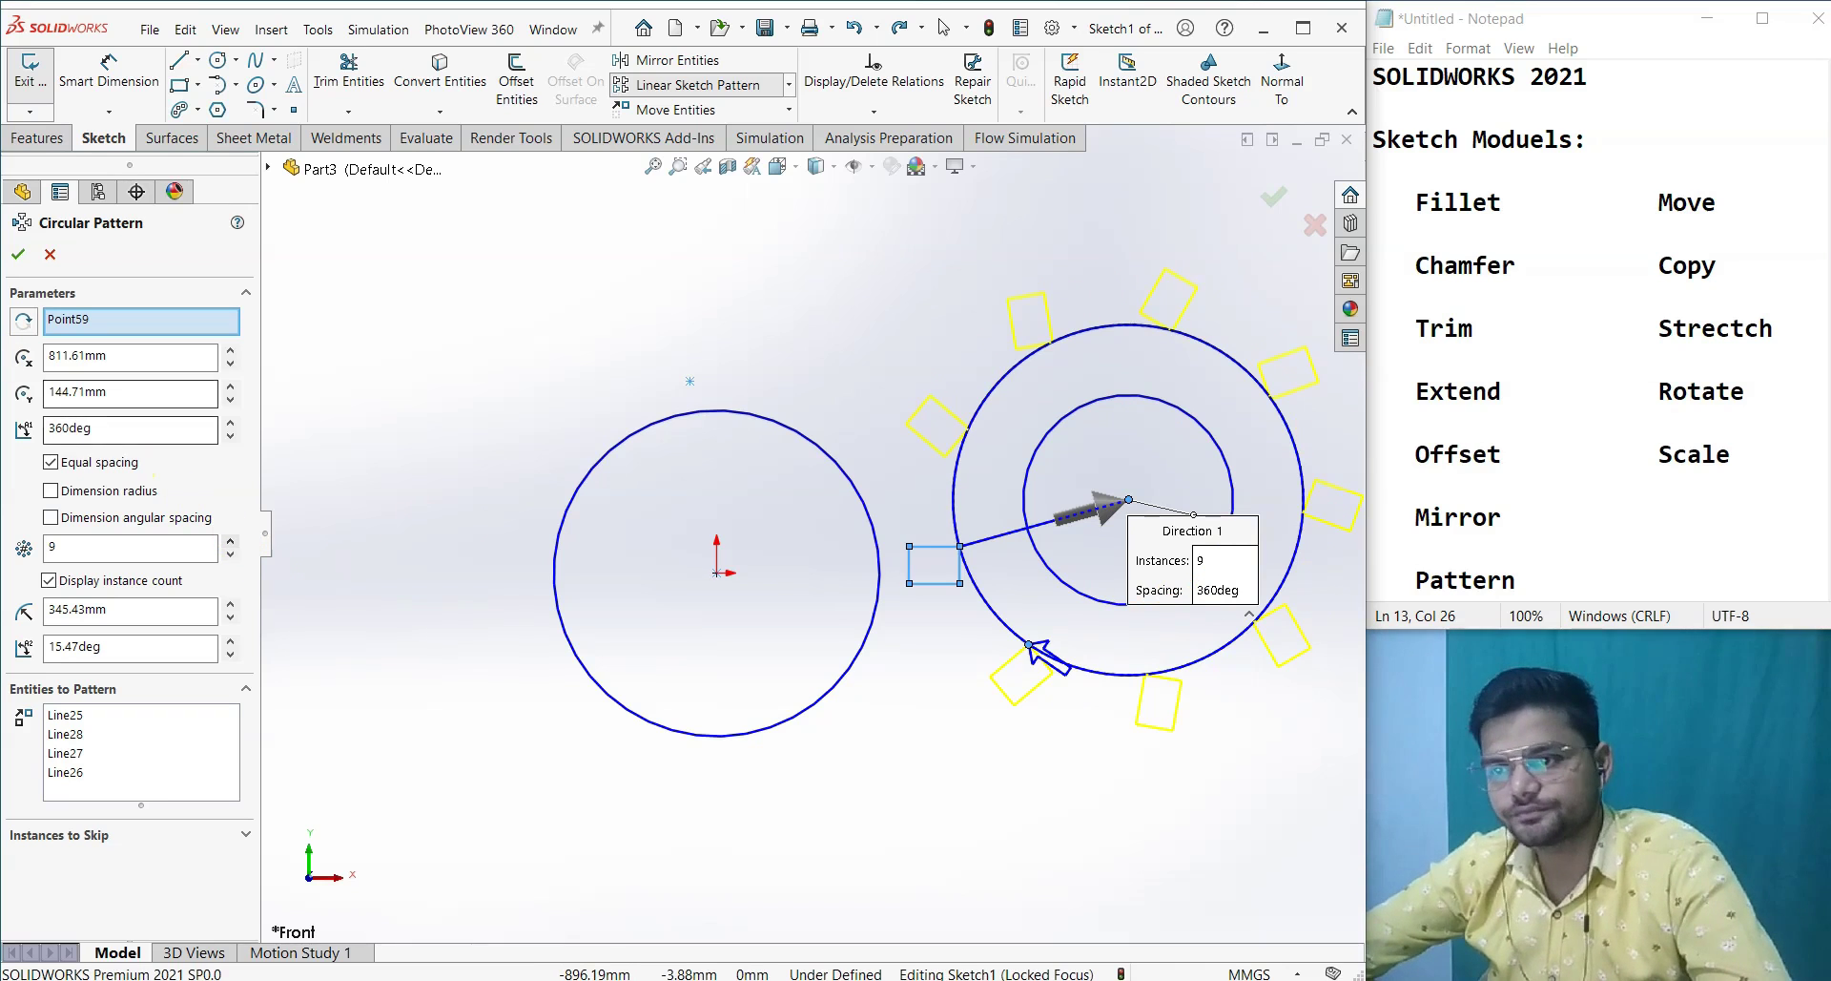
pyautogui.click(16, 256)
pyautogui.scroll(5, 1034, 605)
pyautogui.scroll(-3, 1095, 667)
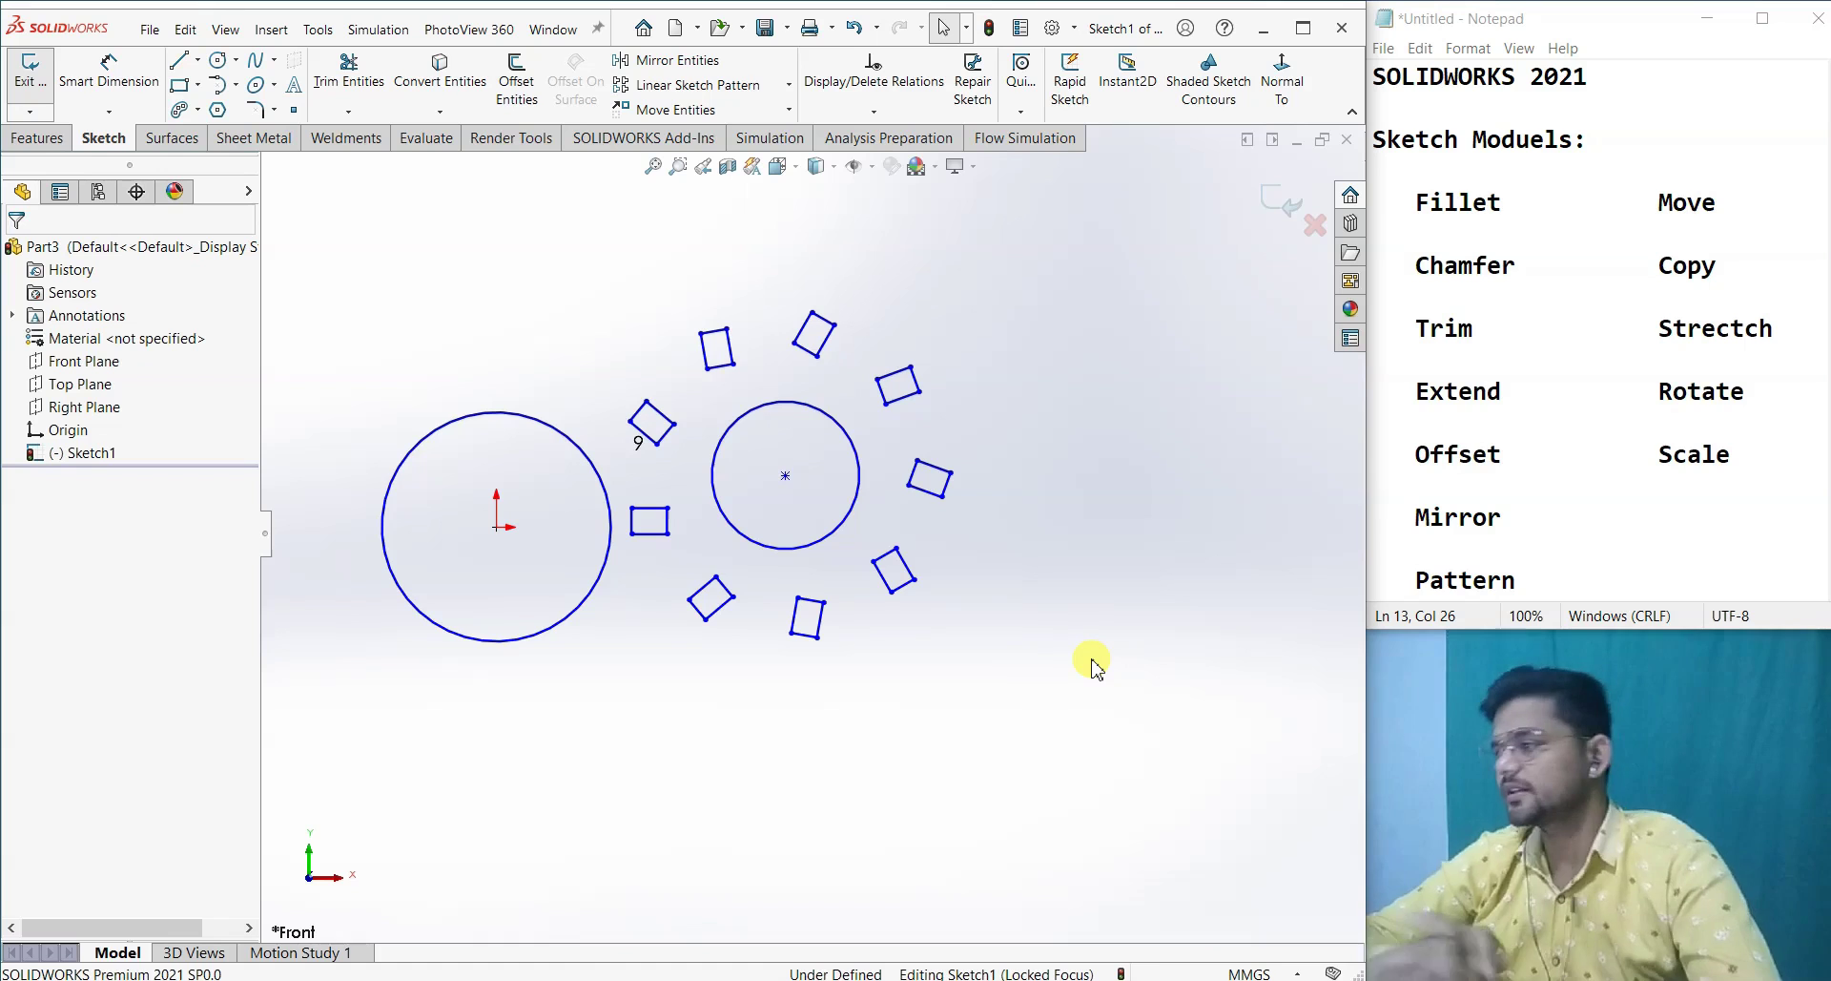
# - Delete all sketch entities with Yes to All and reopen Sketch1 for editing
pyautogui.moveTo(1107, 788); pyautogui.dragTo(381, 293)
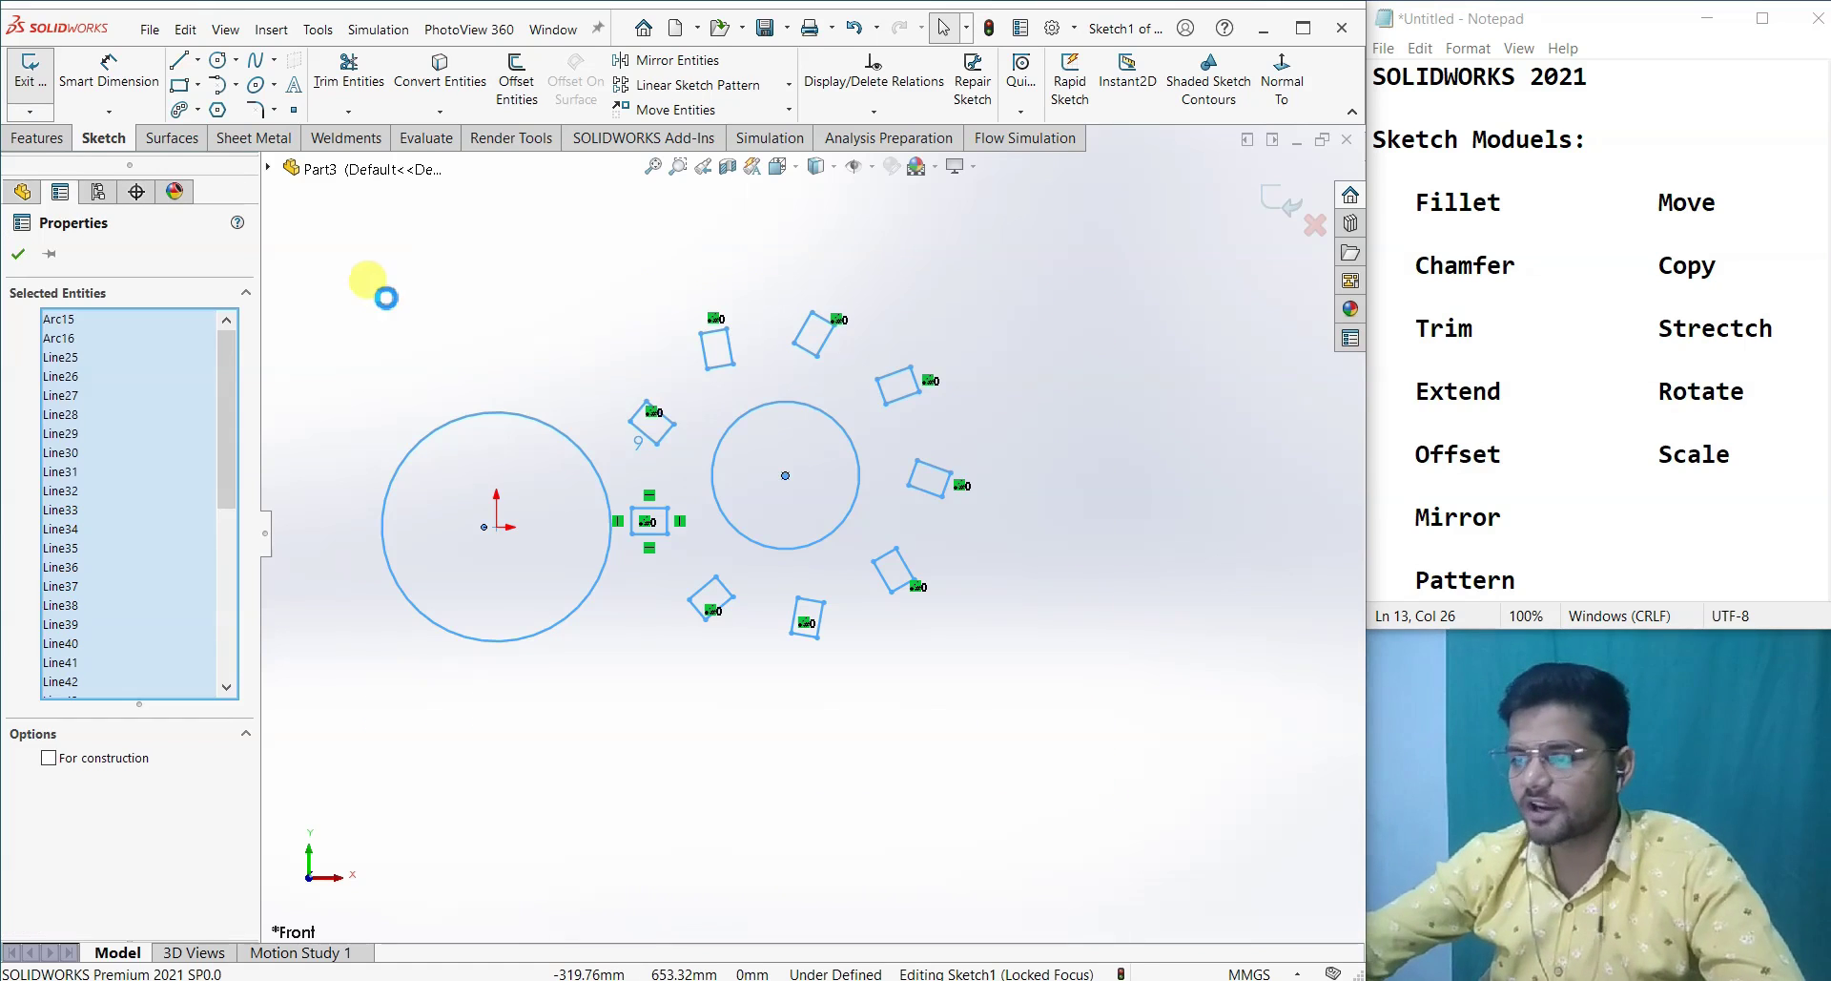
pyautogui.press('Delete')
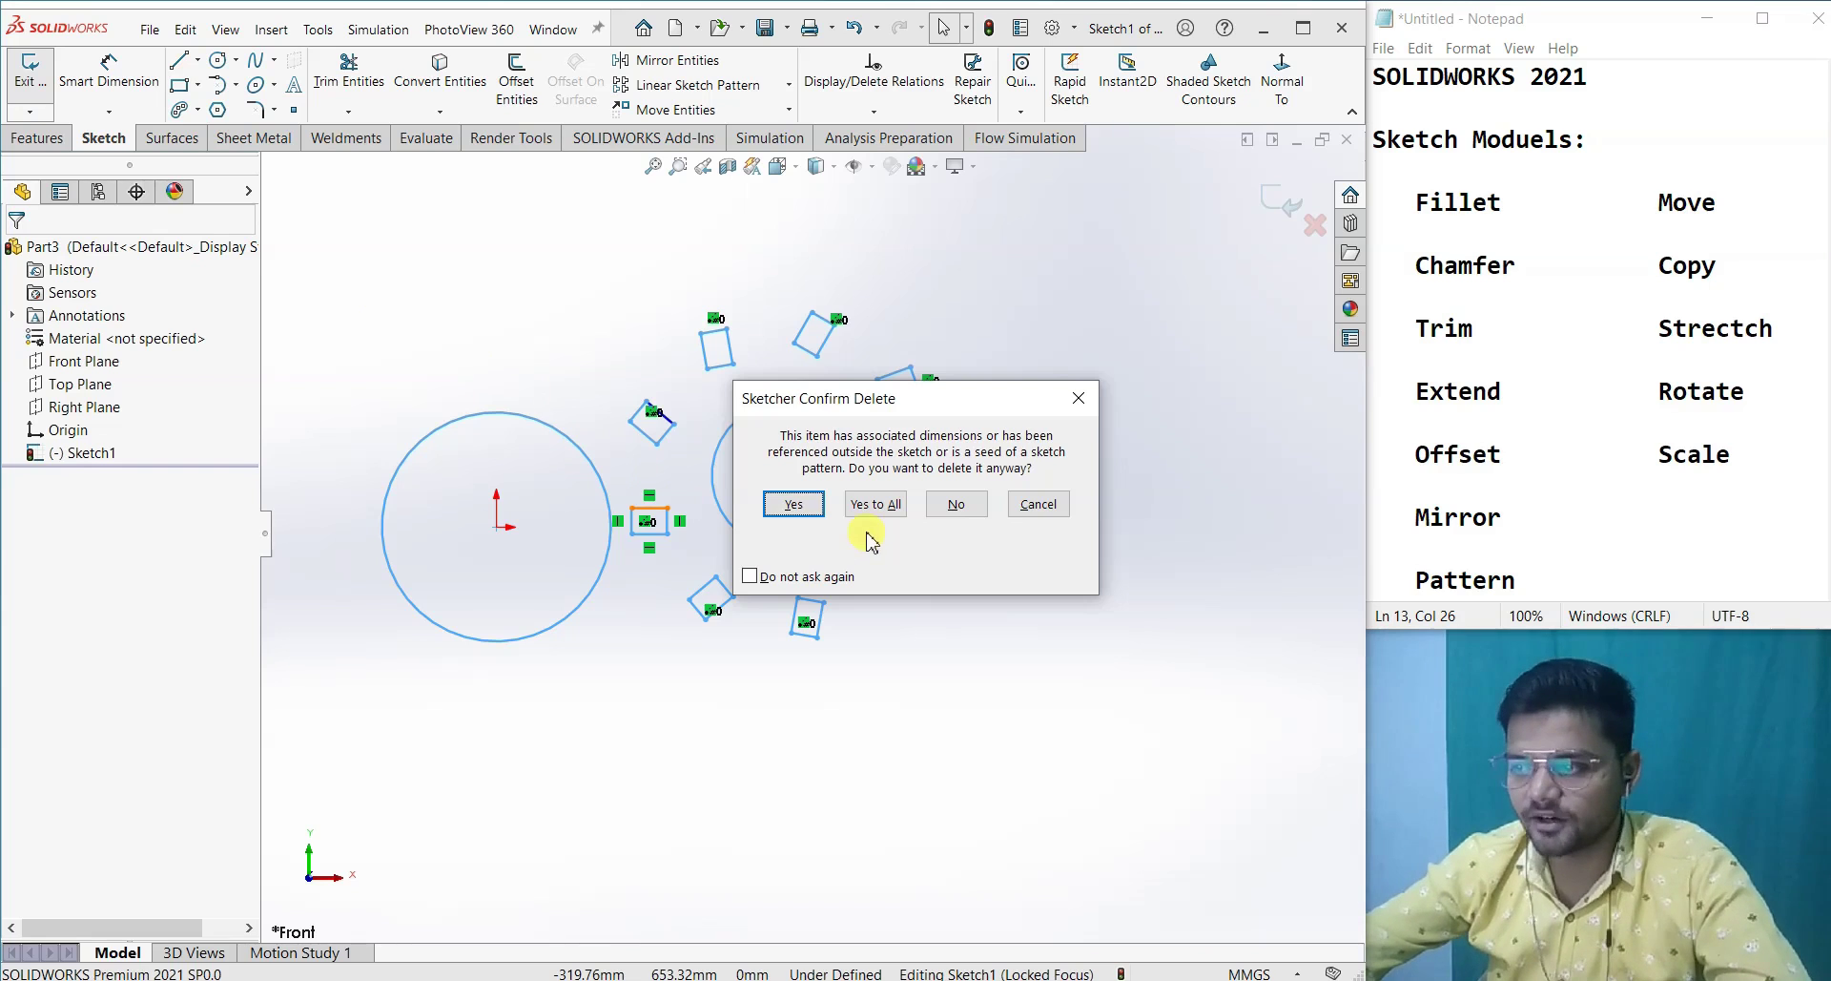
pyautogui.click(872, 505)
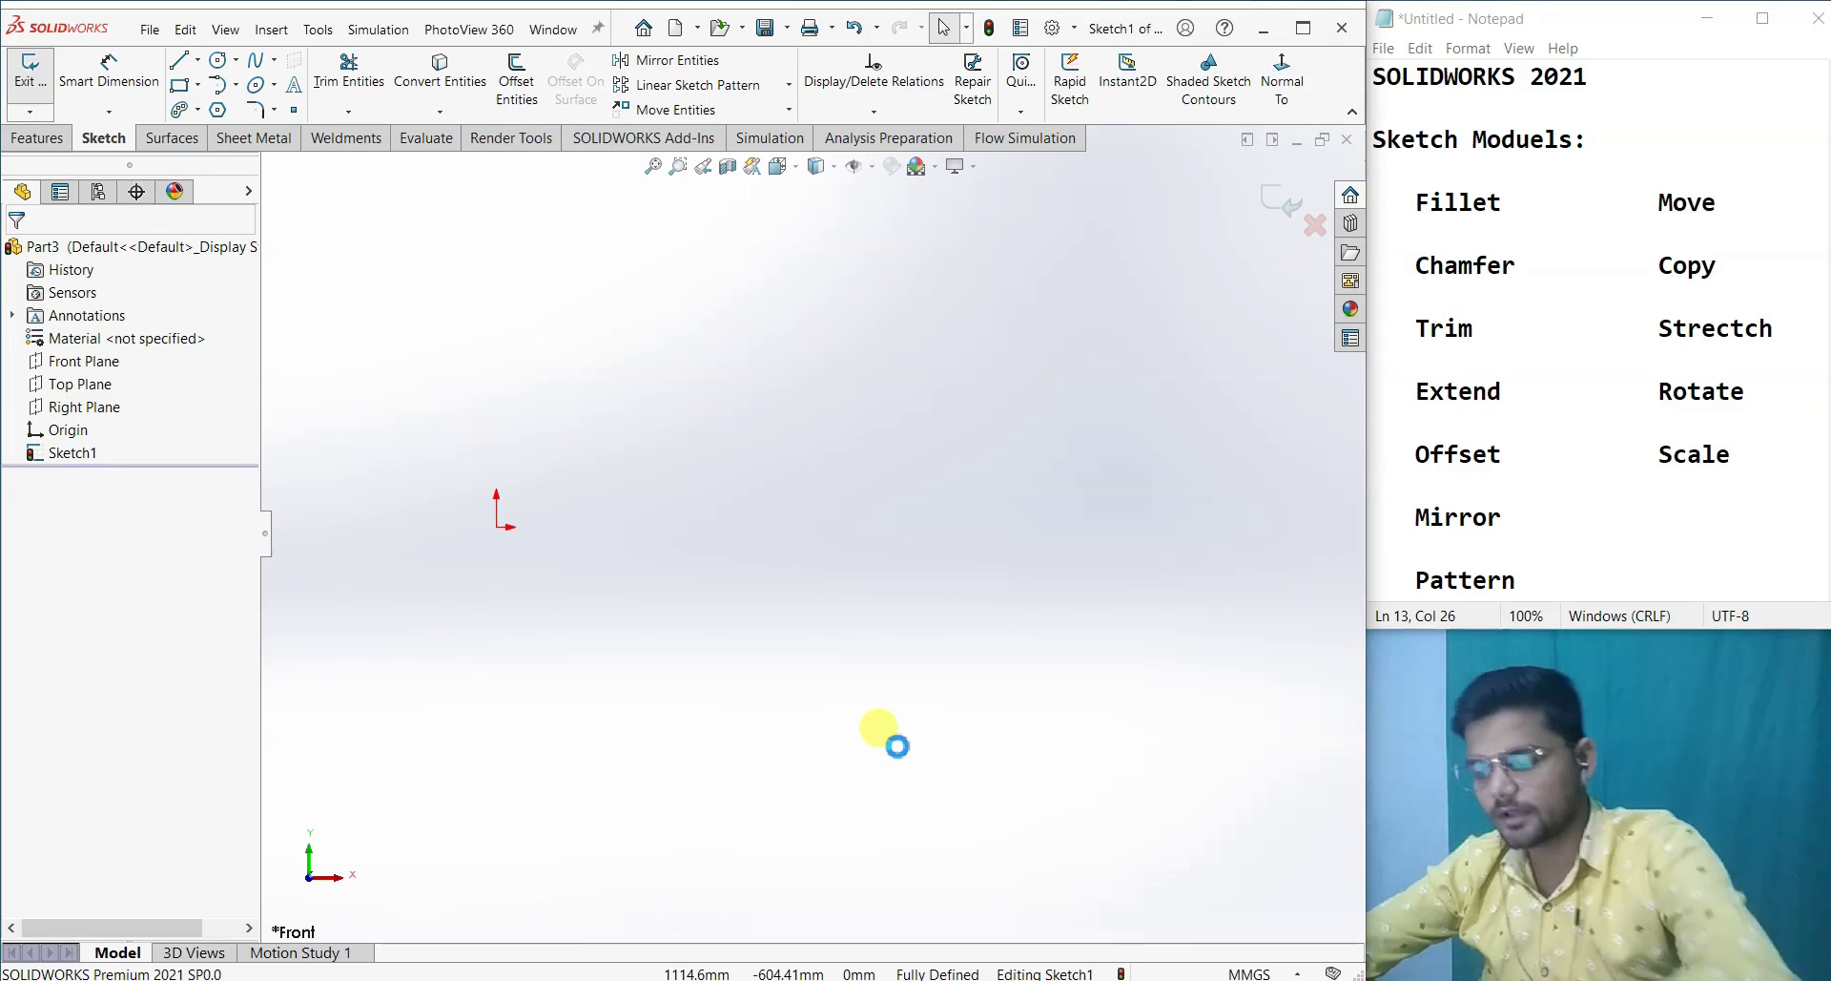
pyautogui.click(75, 452)
pyautogui.click(99, 401)
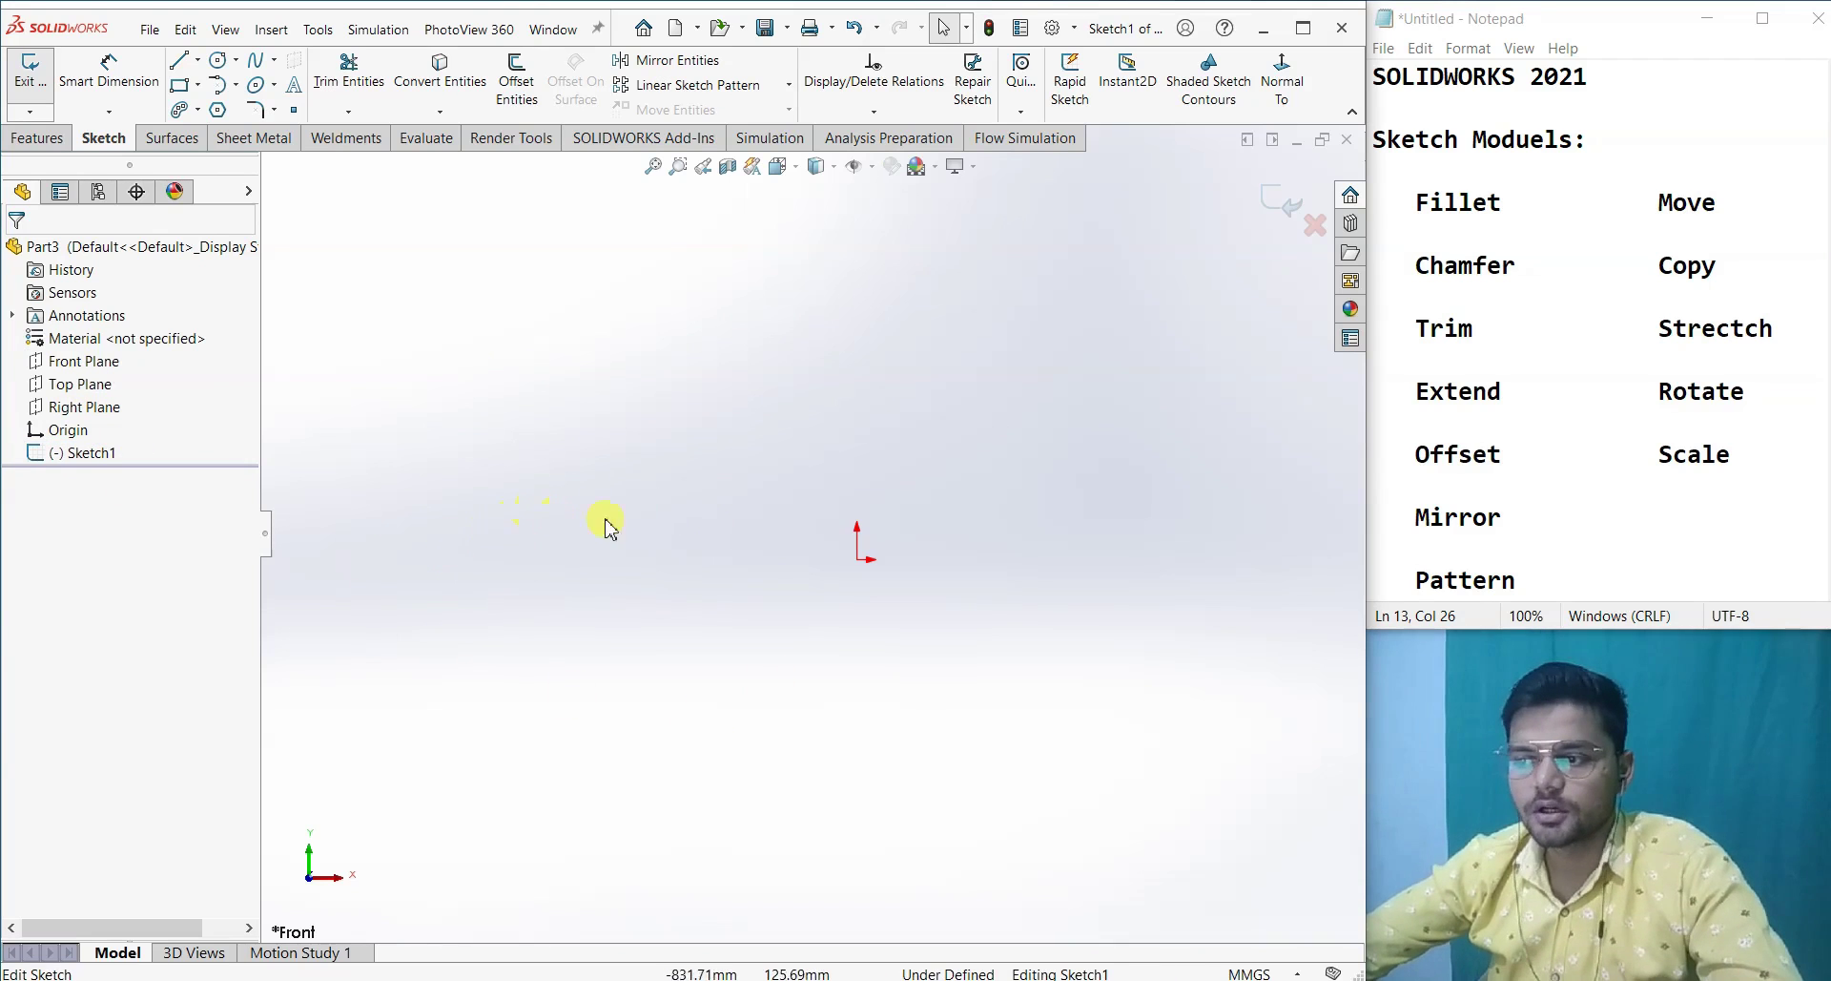
# - Draw a large rectangle around the origin and a small square to its left
pyautogui.click(194, 91)
pyautogui.click(600, 370)
pyautogui.click(1196, 774)
pyautogui.press('Escape')
pyautogui.press('Return')
pyautogui.click(423, 608)
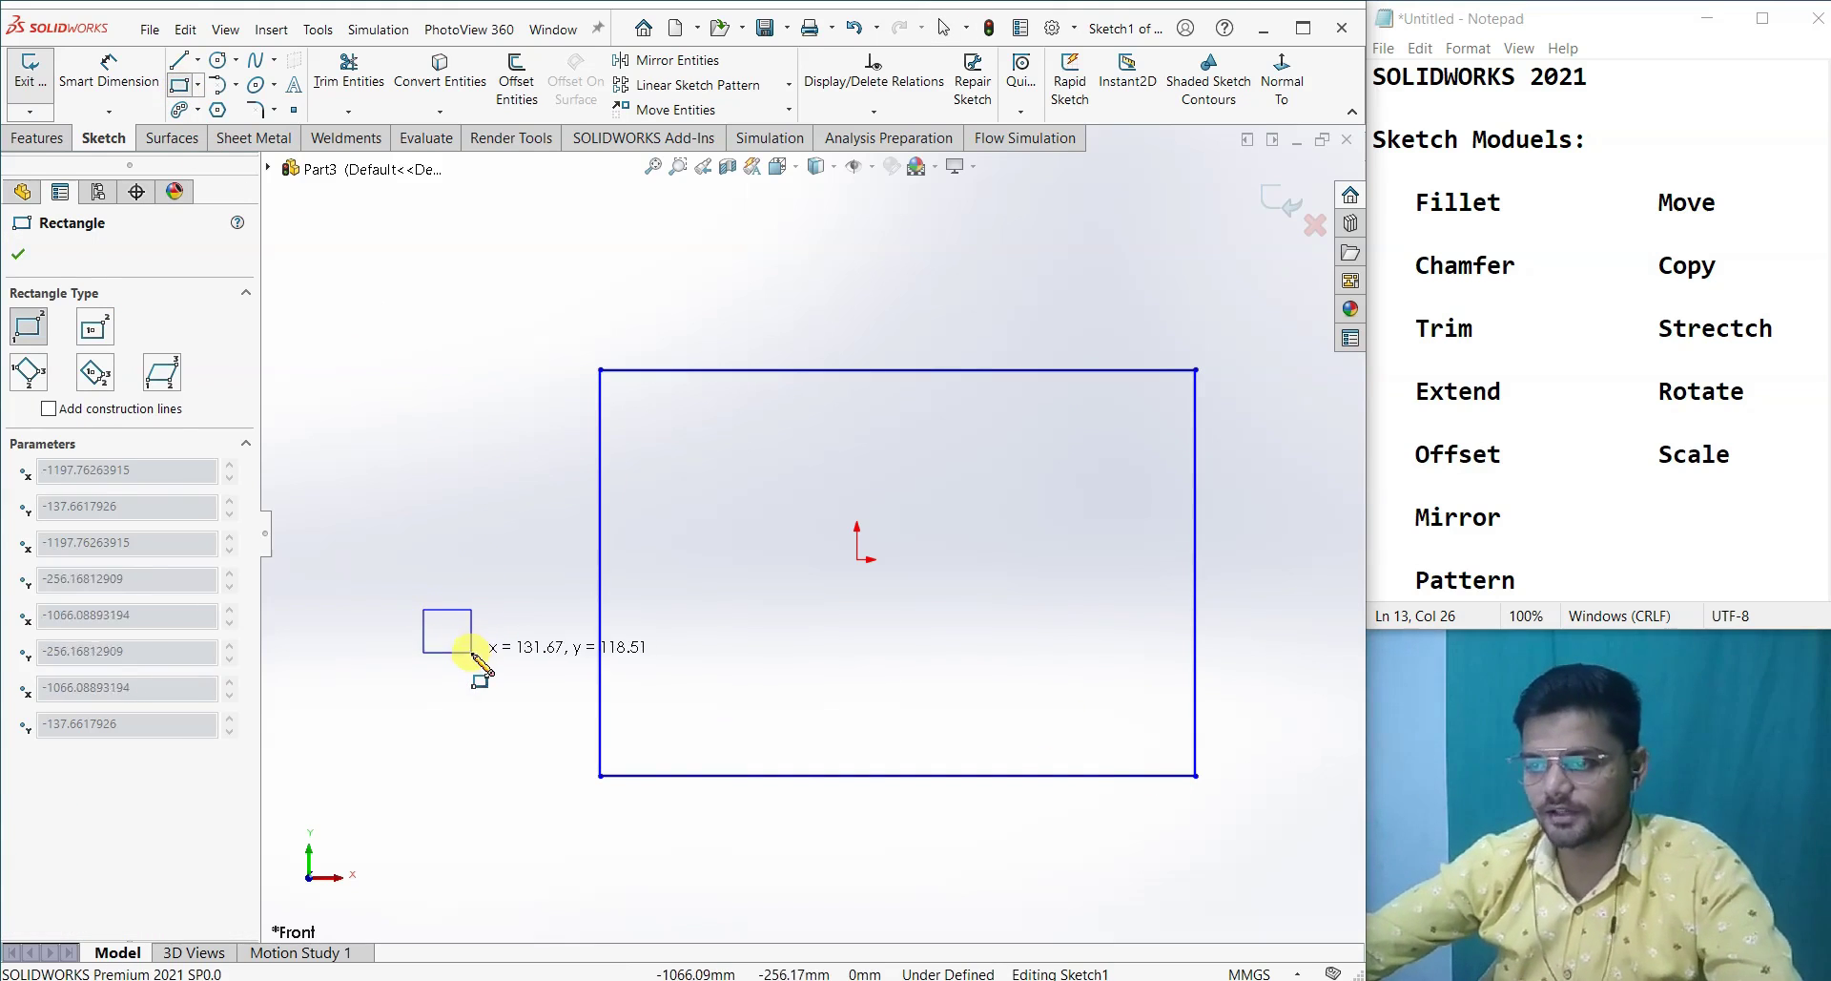
pyautogui.click(481, 658)
pyautogui.press('Escape')
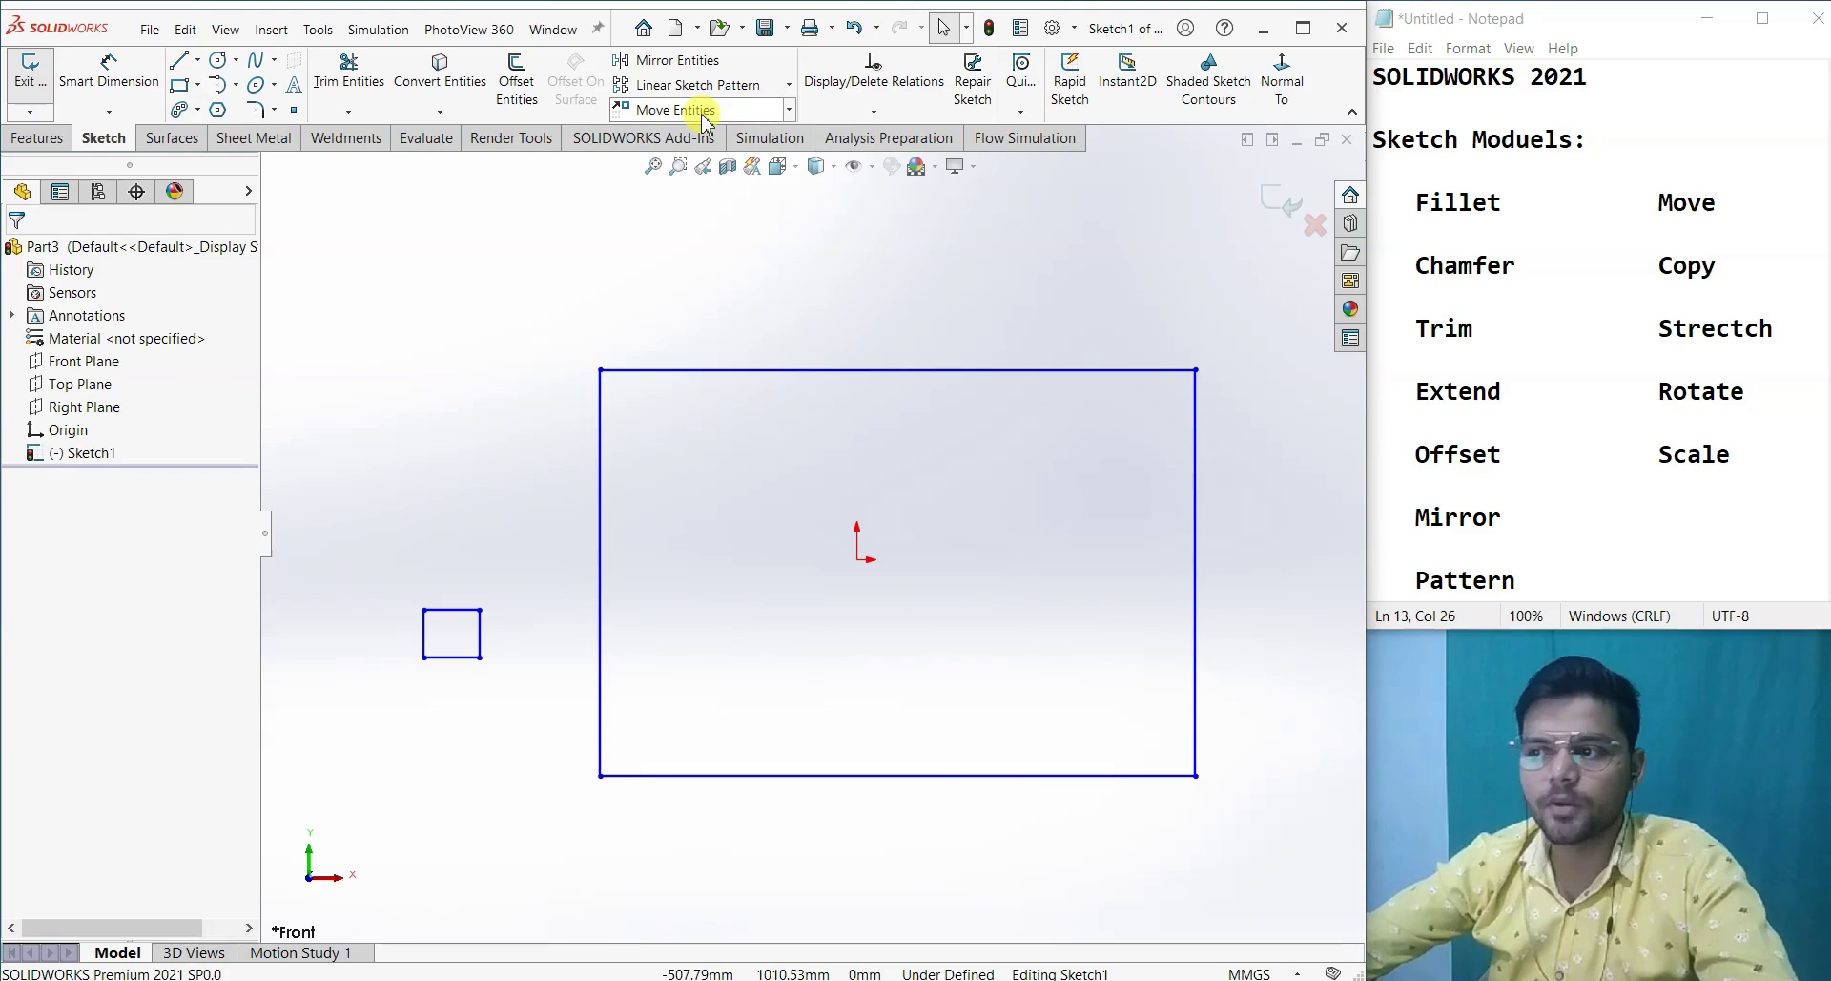
# - Move the small square so its corner snaps into the large rectangle's bottom-left corner
pyautogui.click(677, 109)
pyautogui.moveTo(524, 715); pyautogui.dragTo(395, 595)
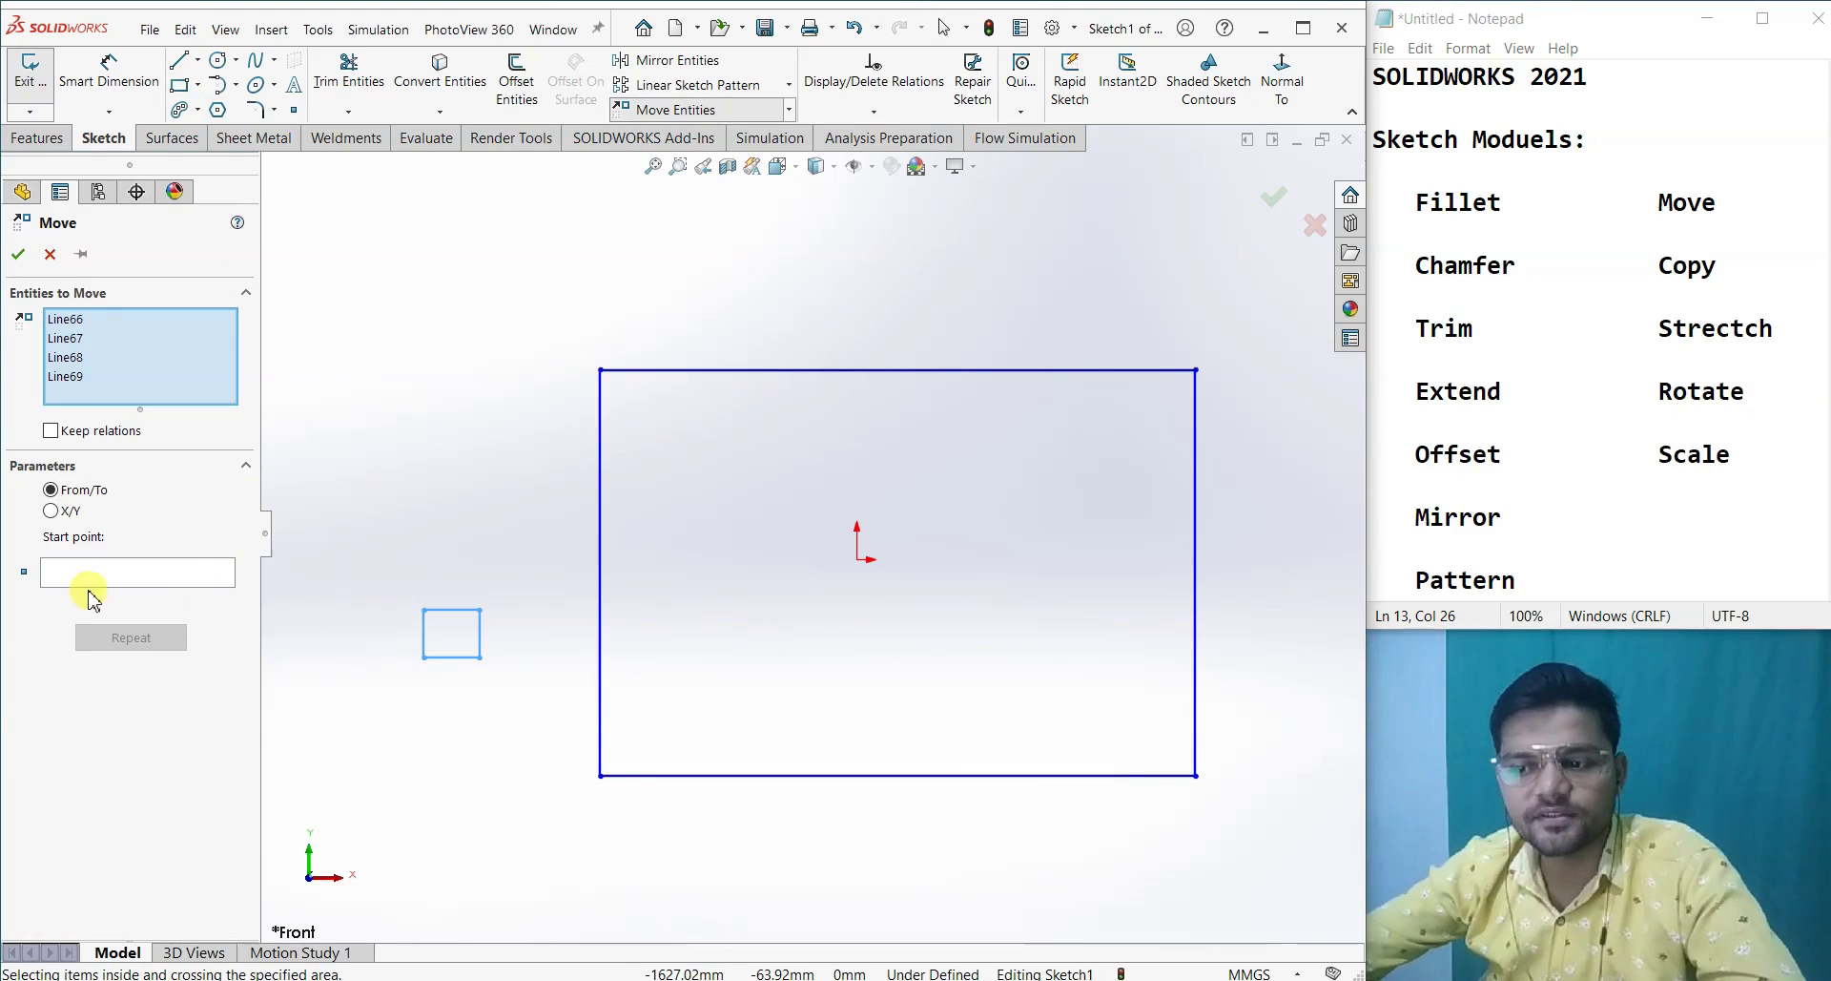
pyautogui.click(102, 577)
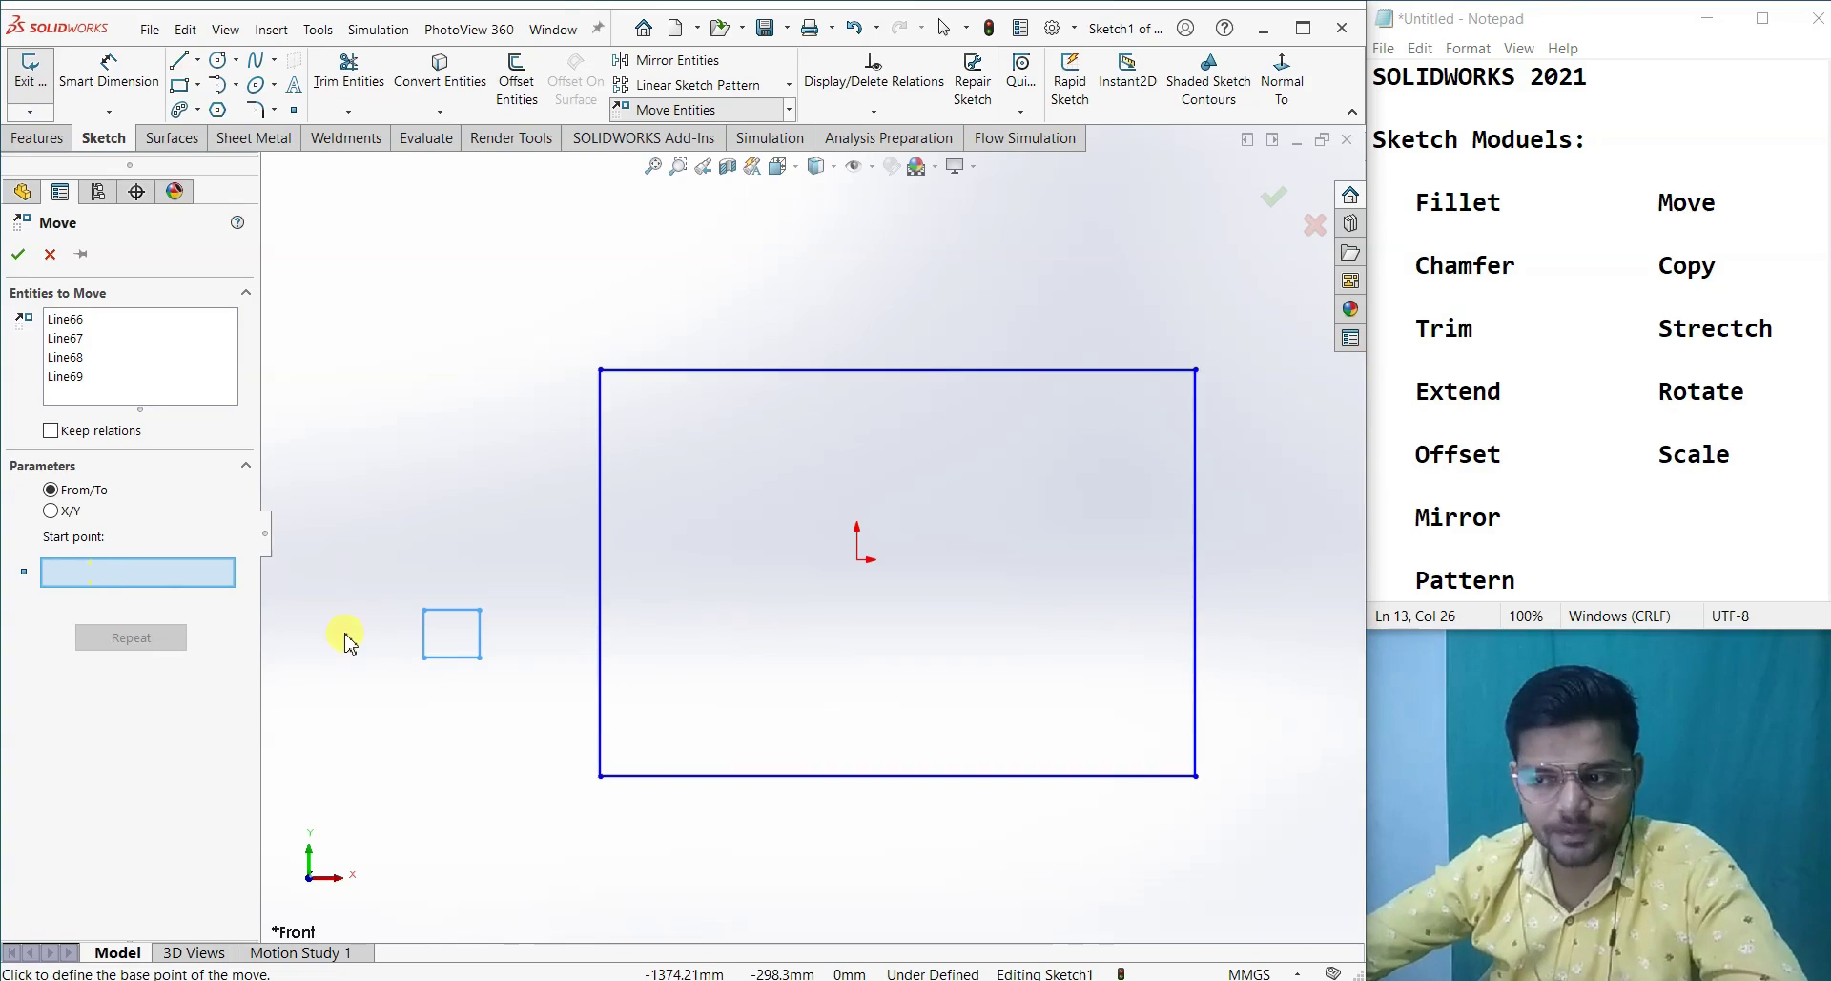
pyautogui.click(424, 657)
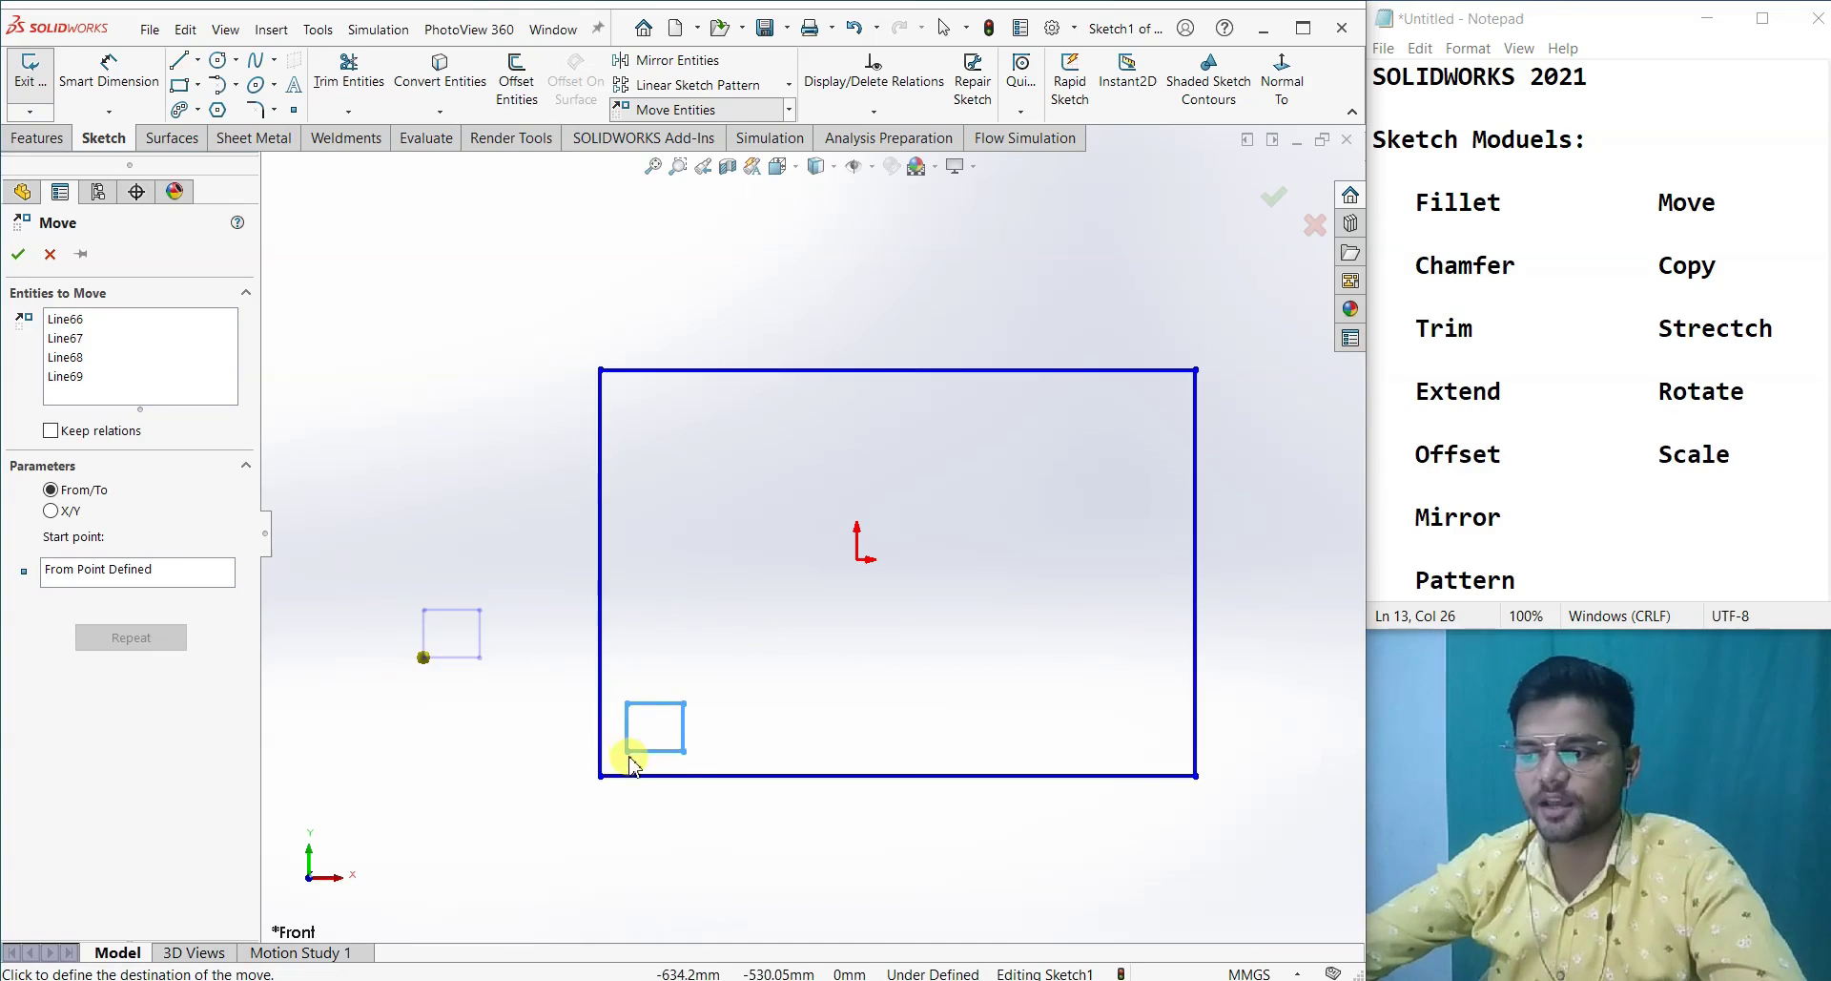
pyautogui.click(600, 775)
pyautogui.click(534, 796)
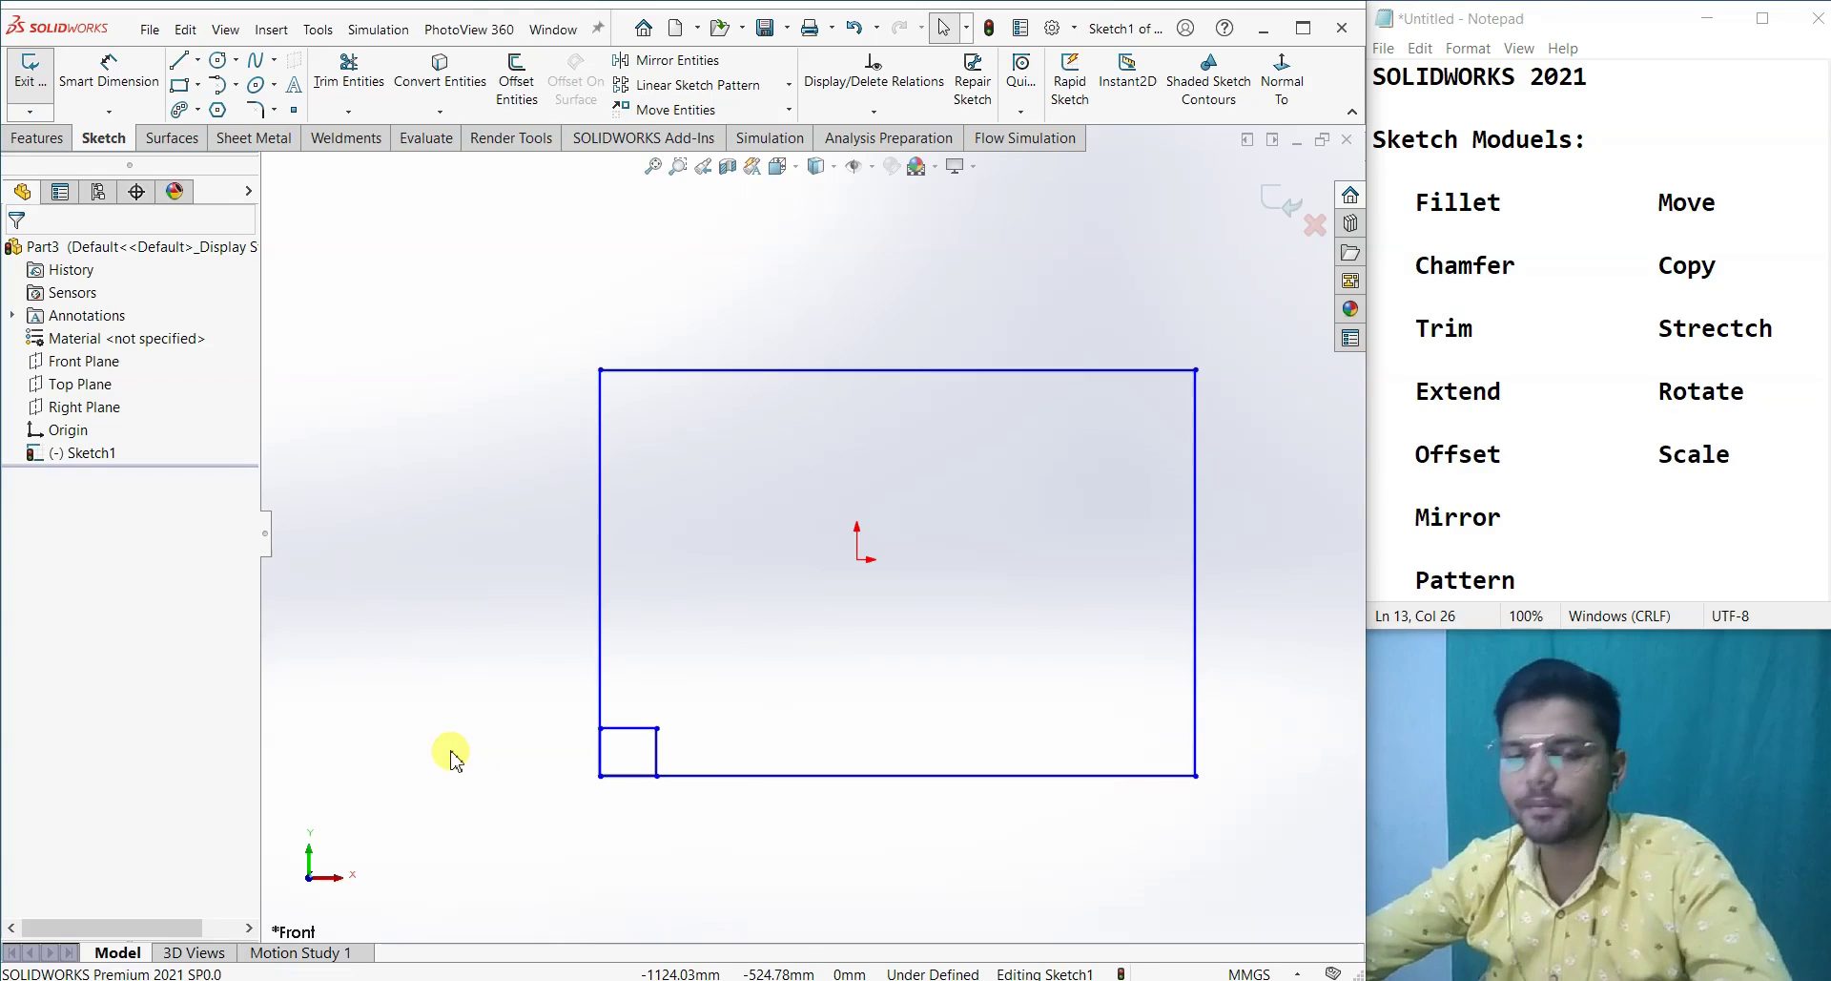
# - Copy the small square to the large rectangle's top-right corner
pyautogui.click(789, 110)
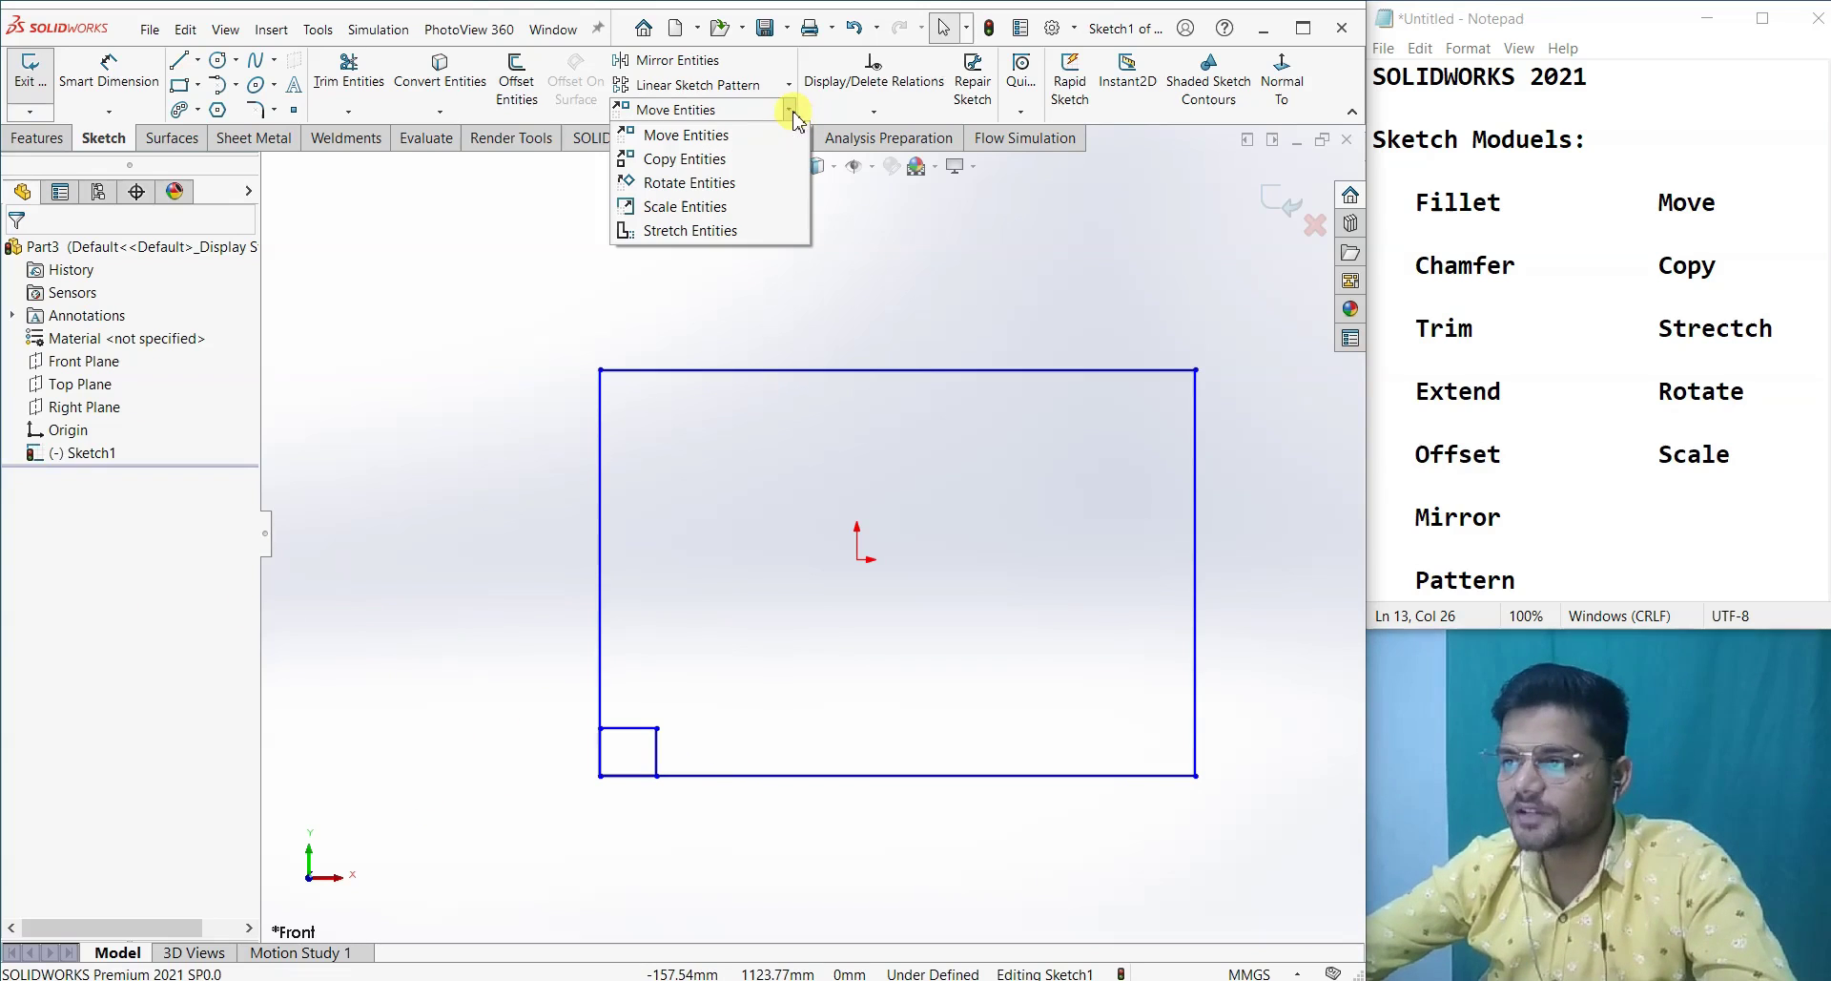
pyautogui.click(725, 156)
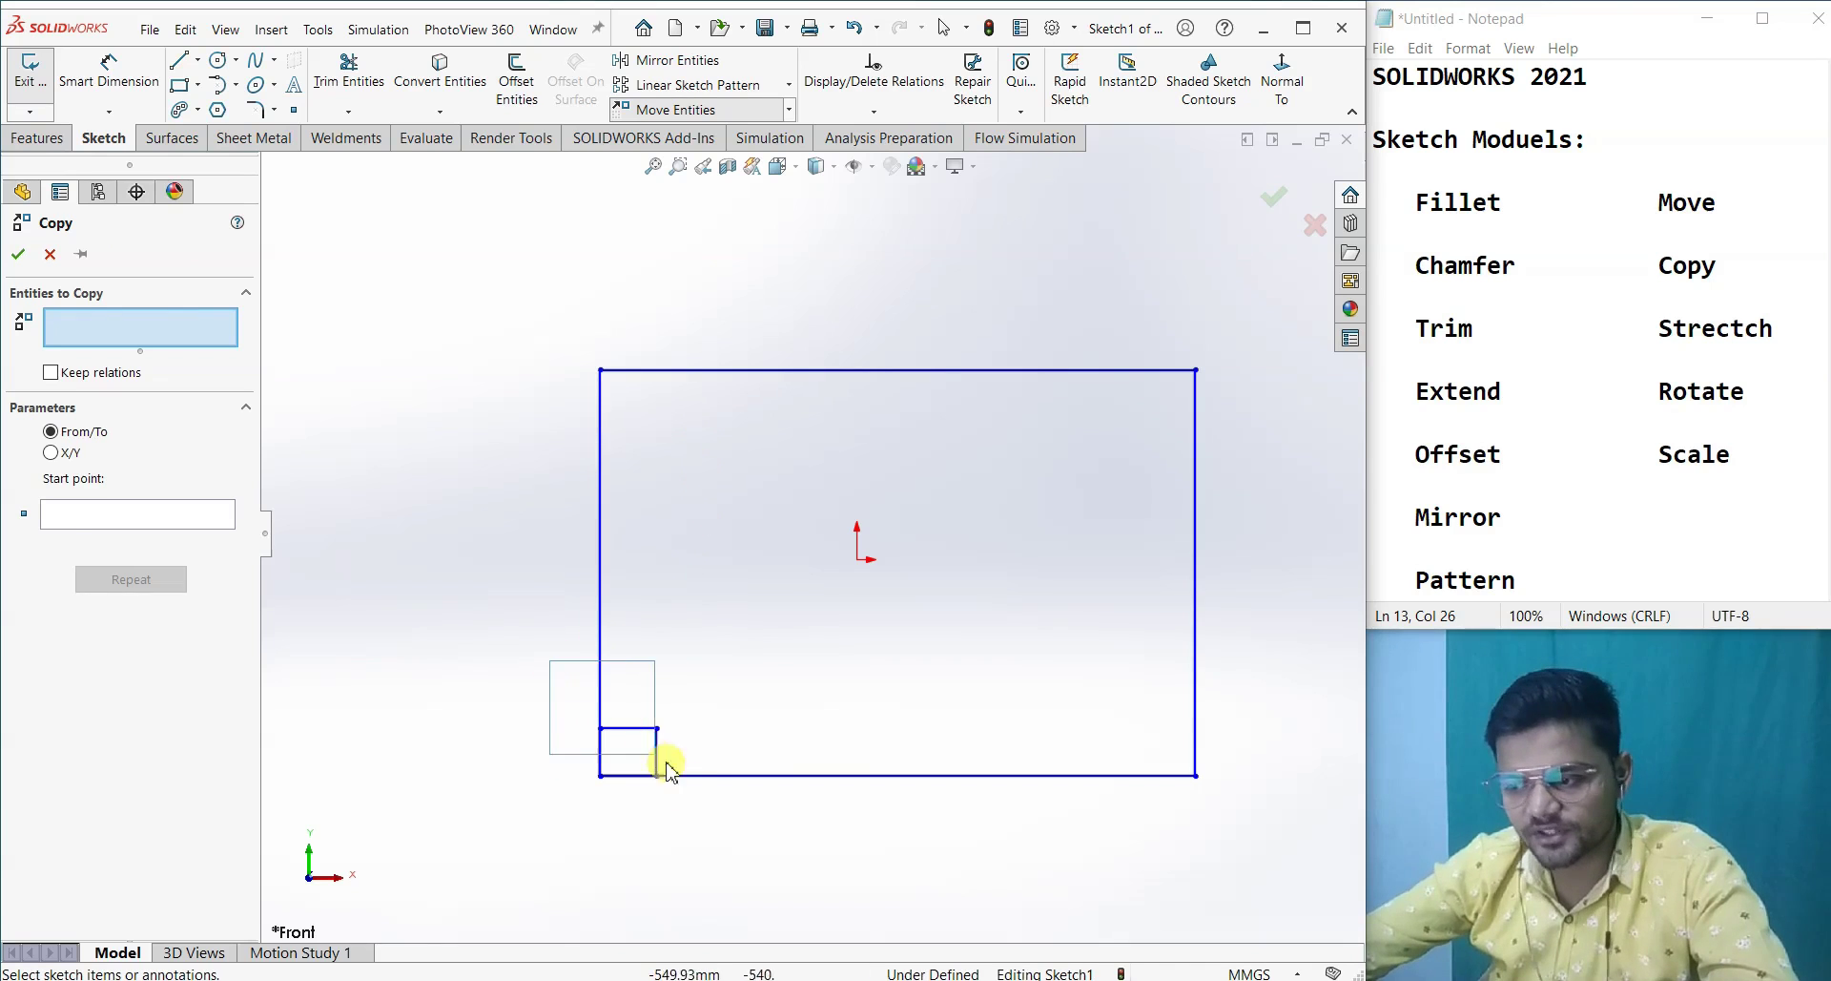
pyautogui.moveTo(551, 668); pyautogui.dragTo(740, 790)
pyautogui.click(56, 577)
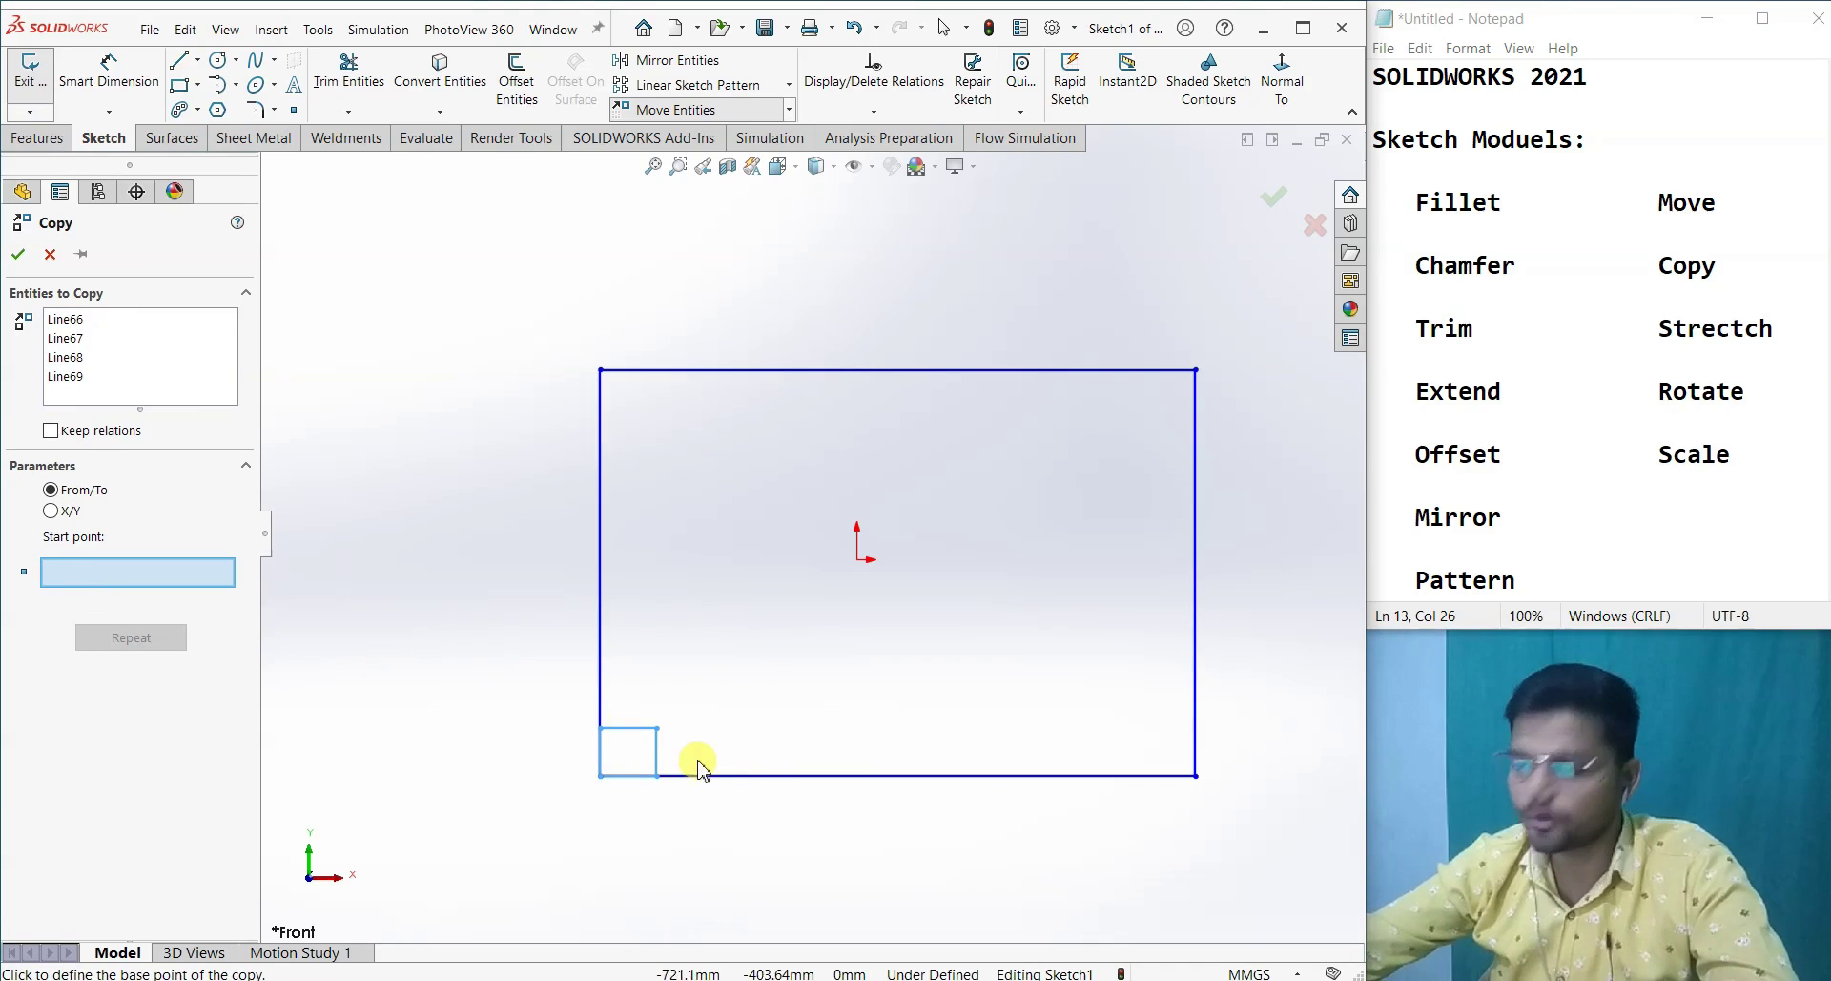
pyautogui.click(658, 729)
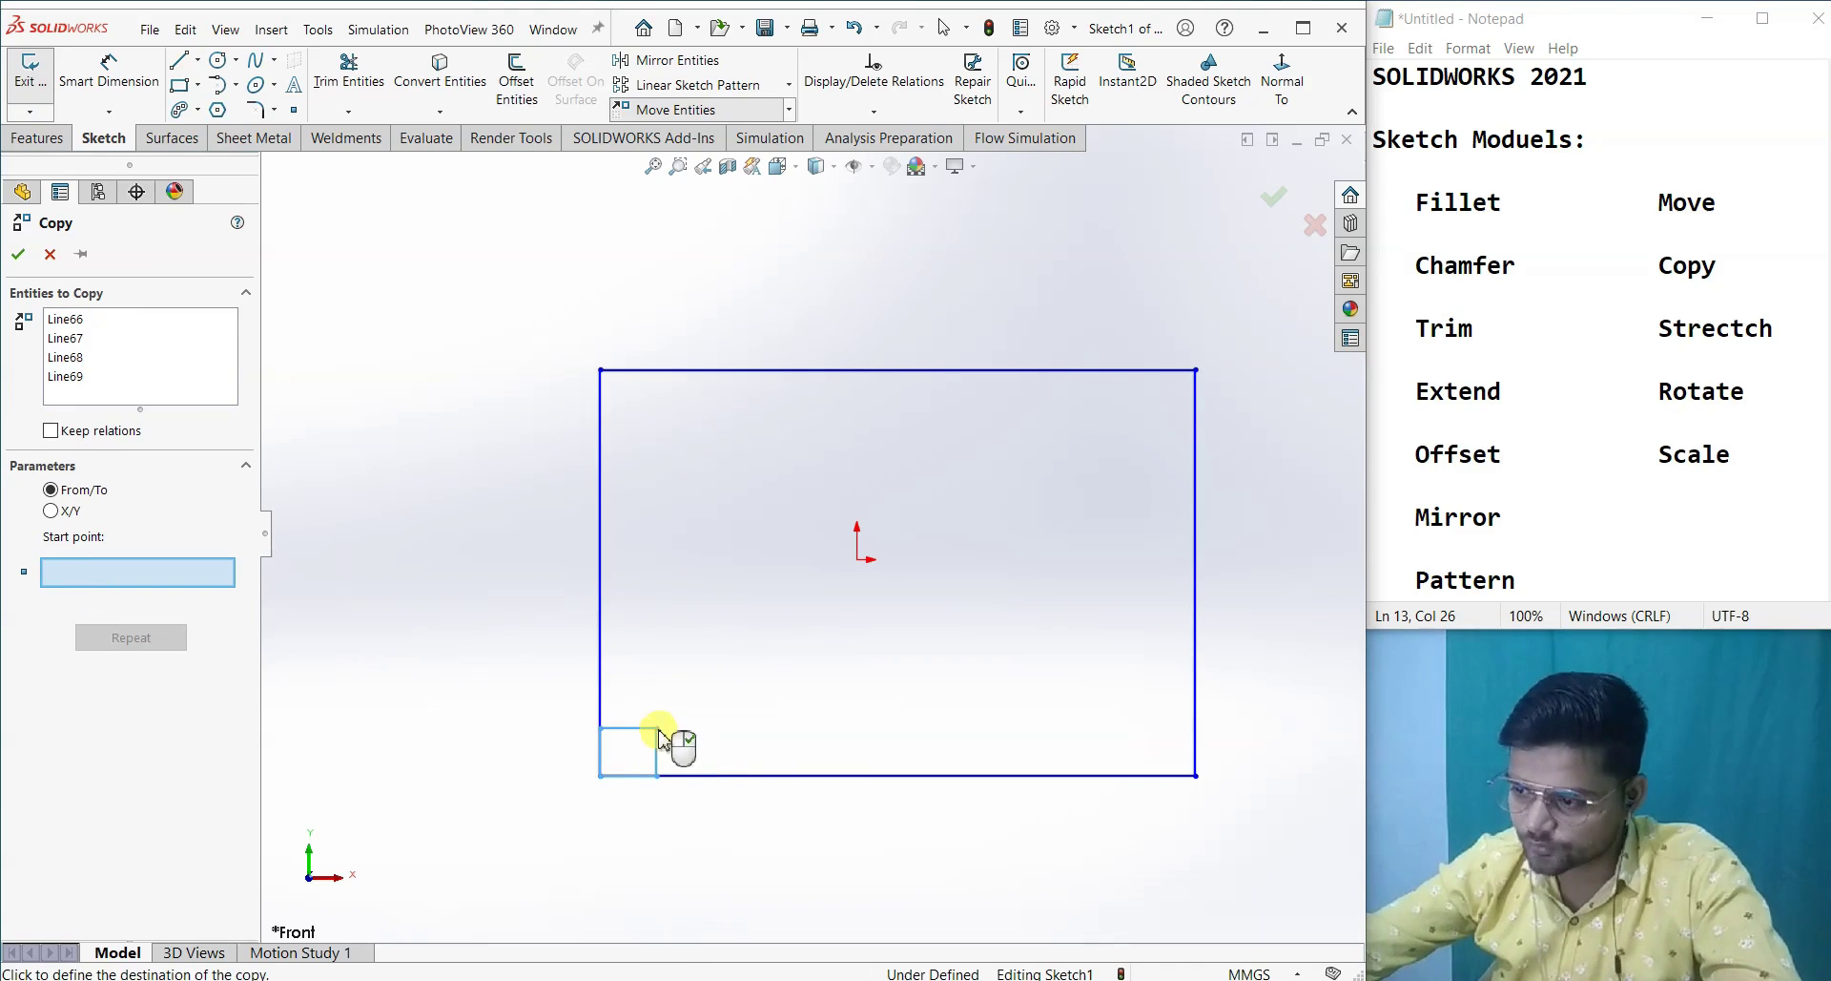
pyautogui.click(1196, 370)
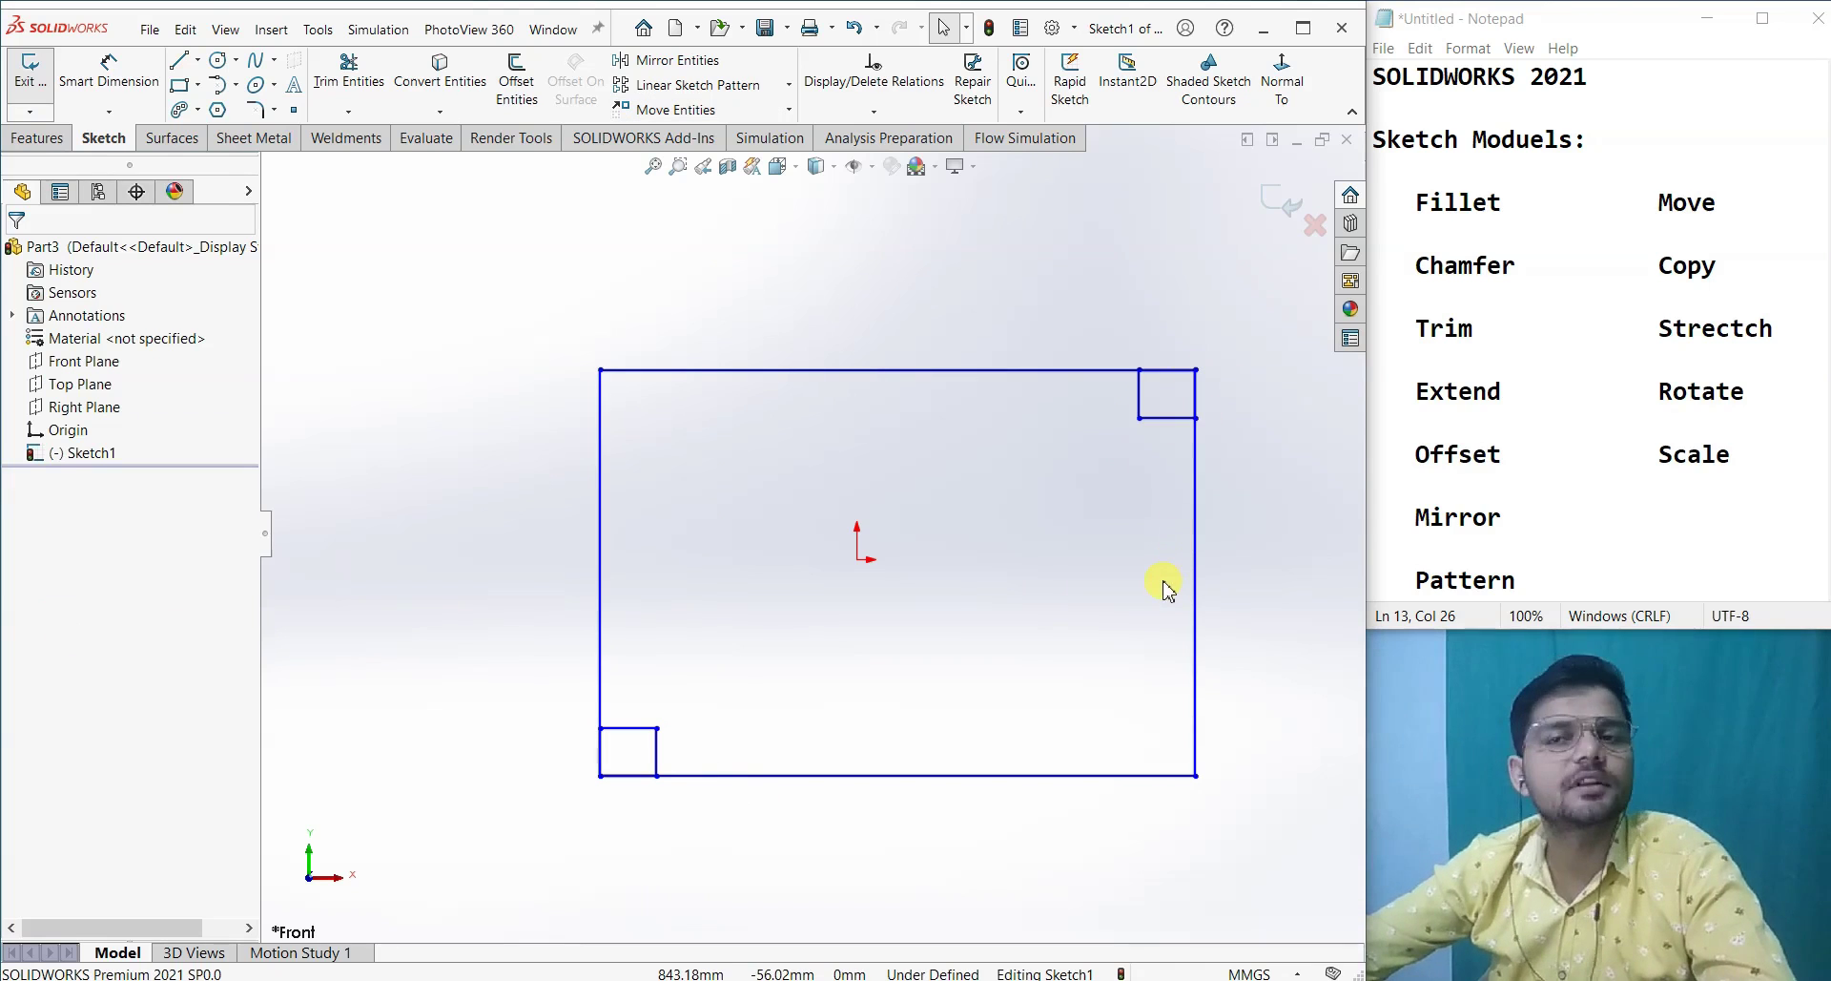
pyautogui.click(789, 110)
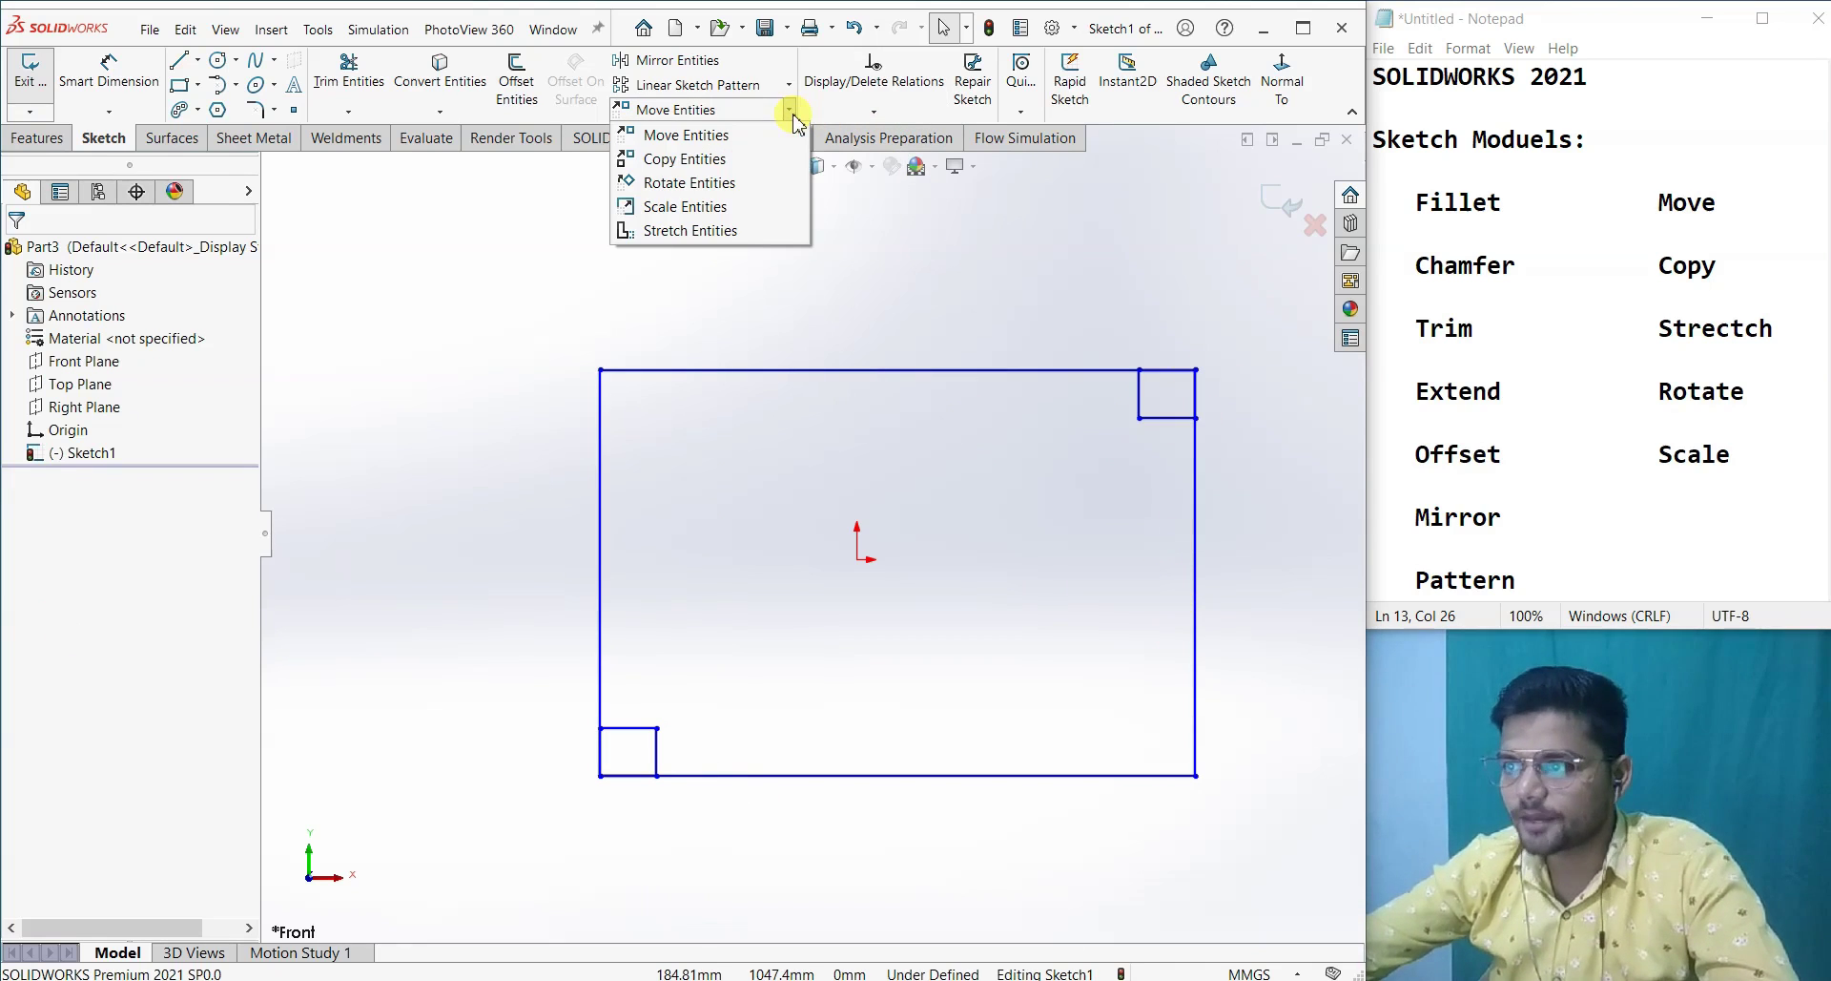
pyautogui.click(753, 183)
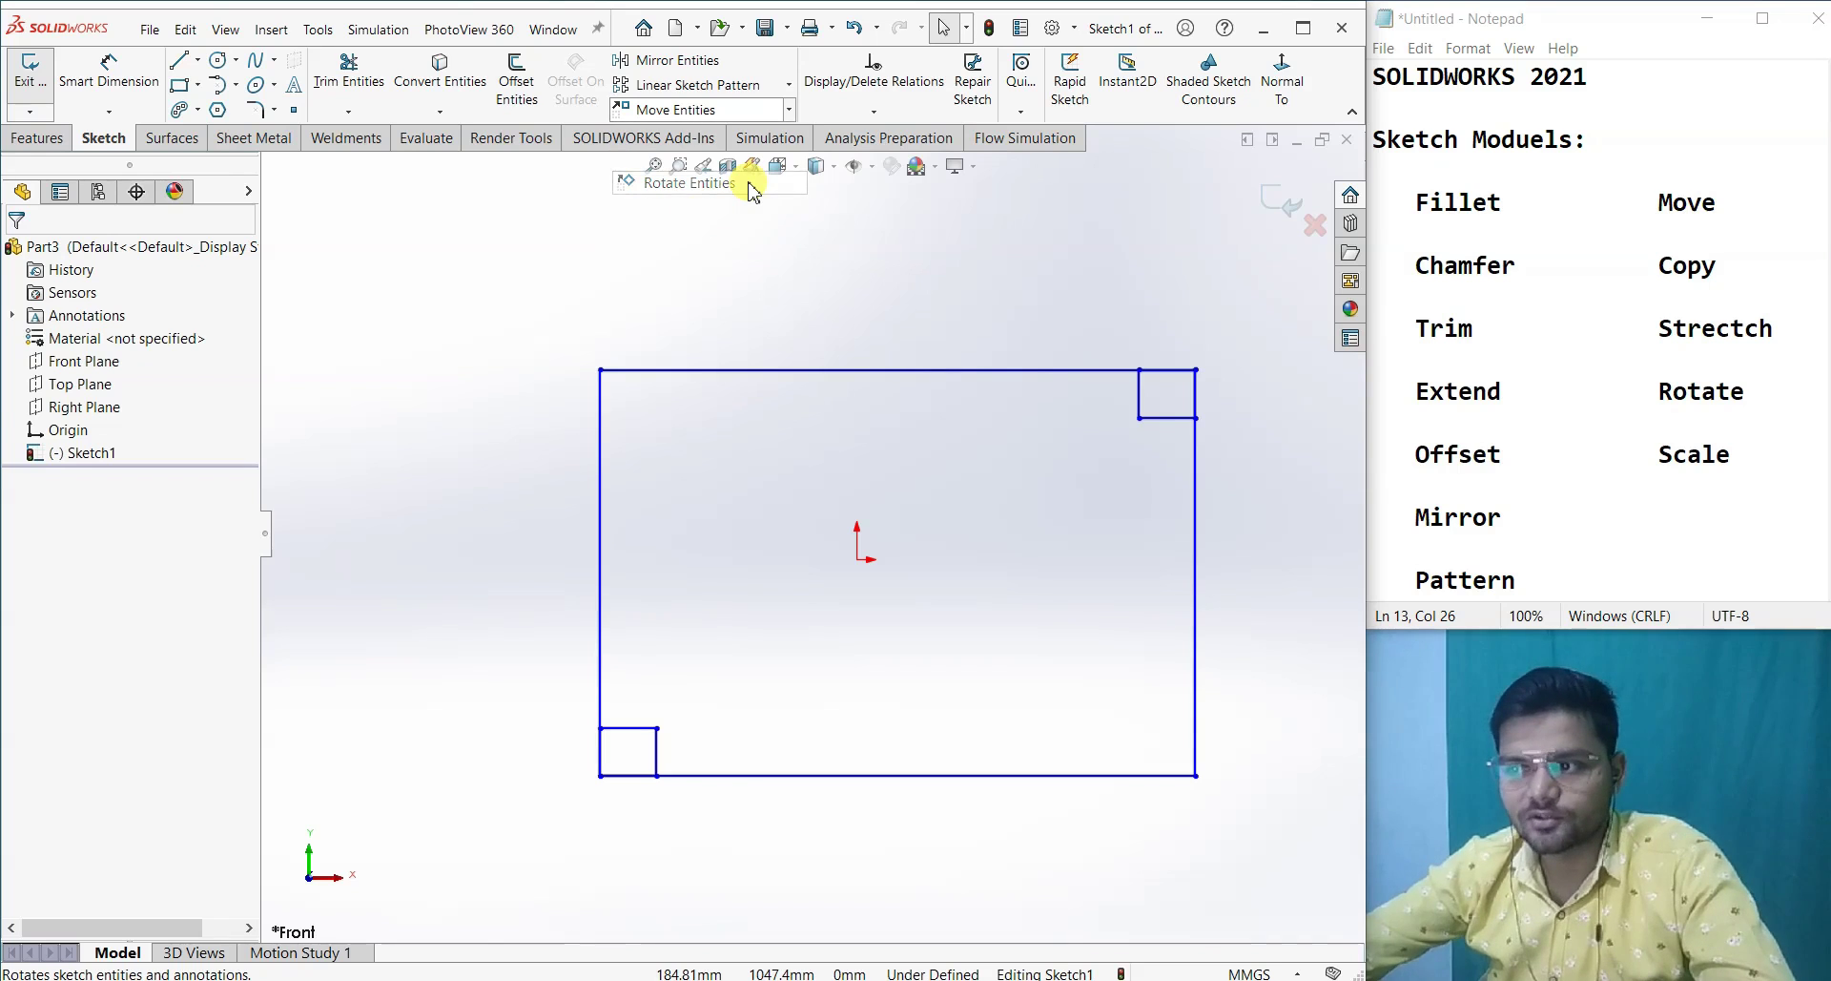
pyautogui.scroll(3, 822, 458)
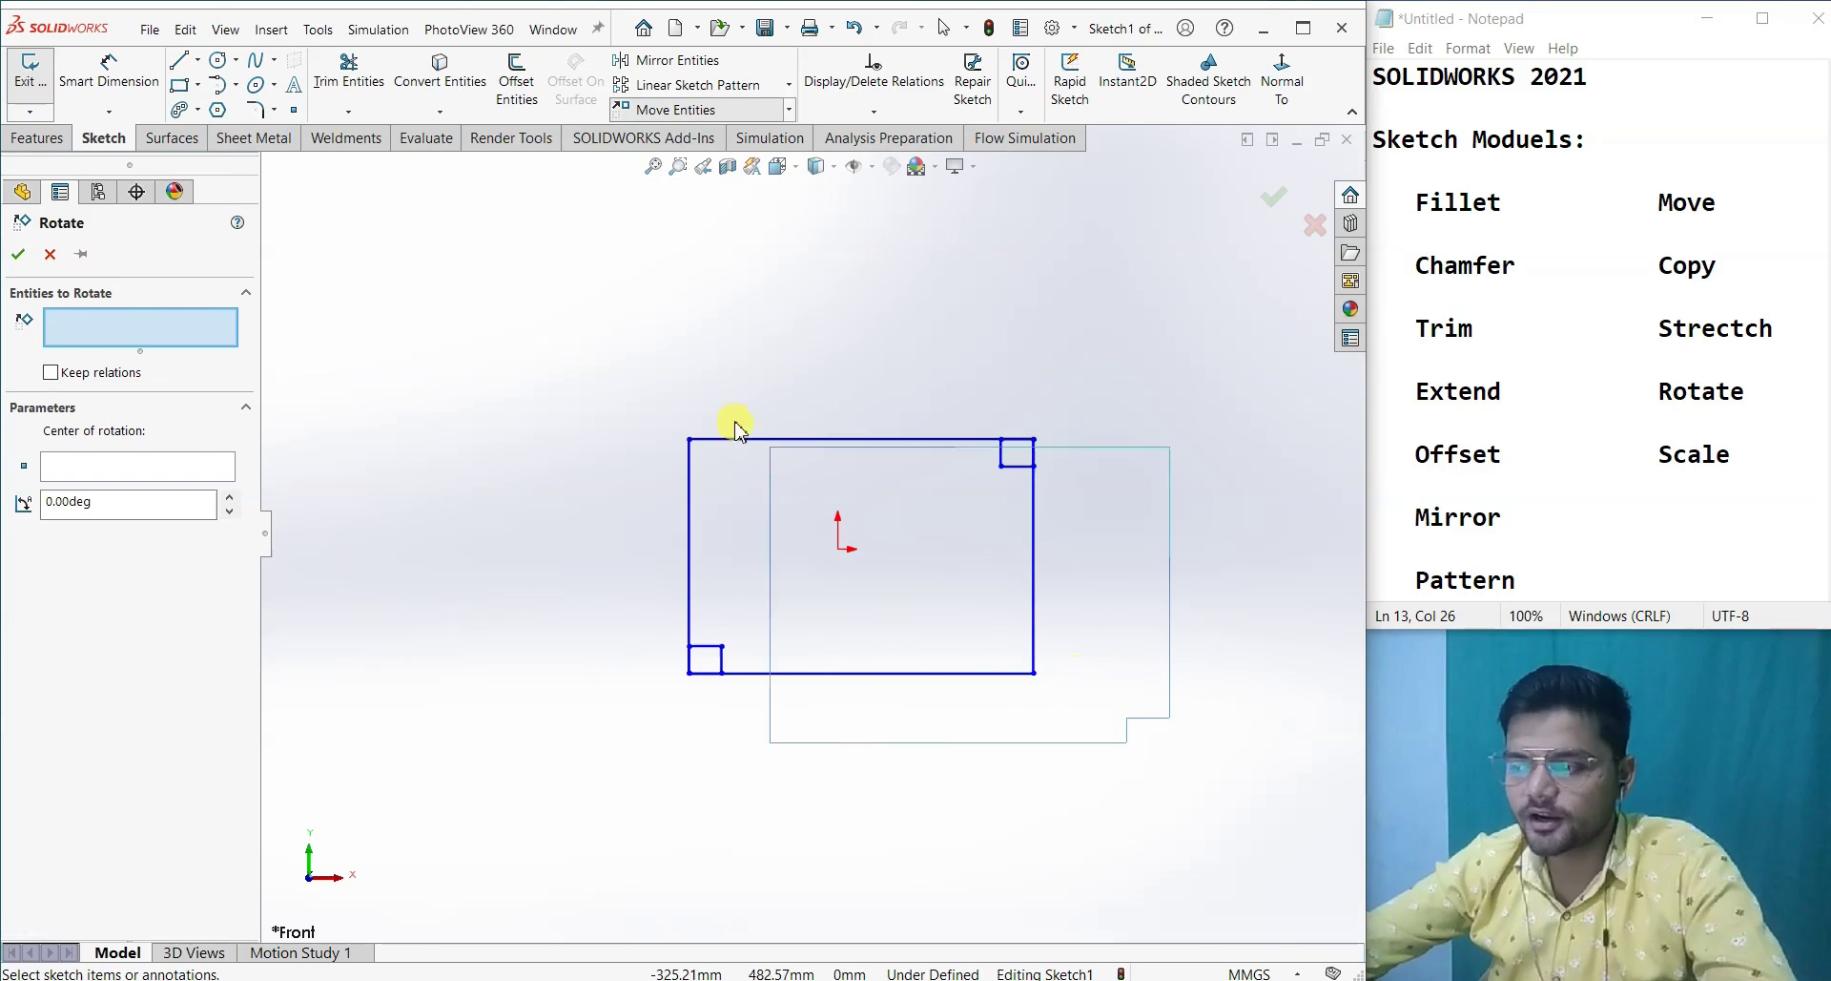
pyautogui.moveTo(1164, 749); pyautogui.dragTo(605, 331)
pyautogui.click(168, 683)
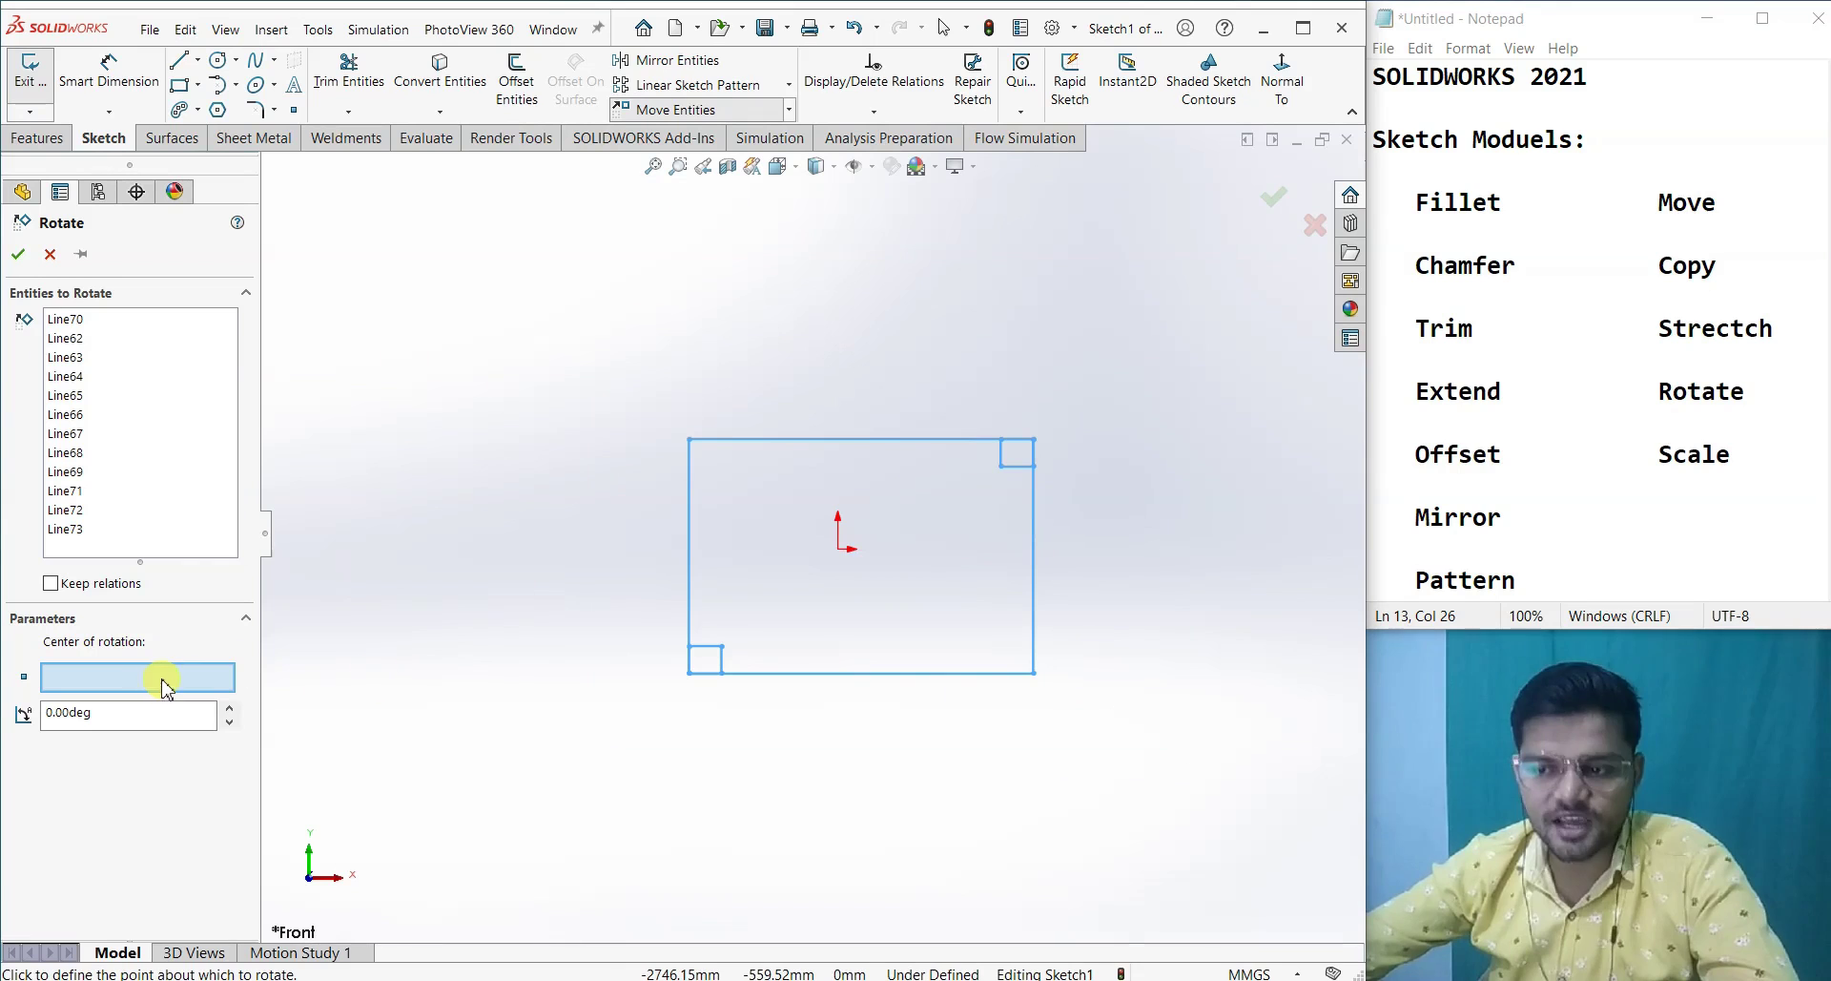
pyautogui.click(839, 551)
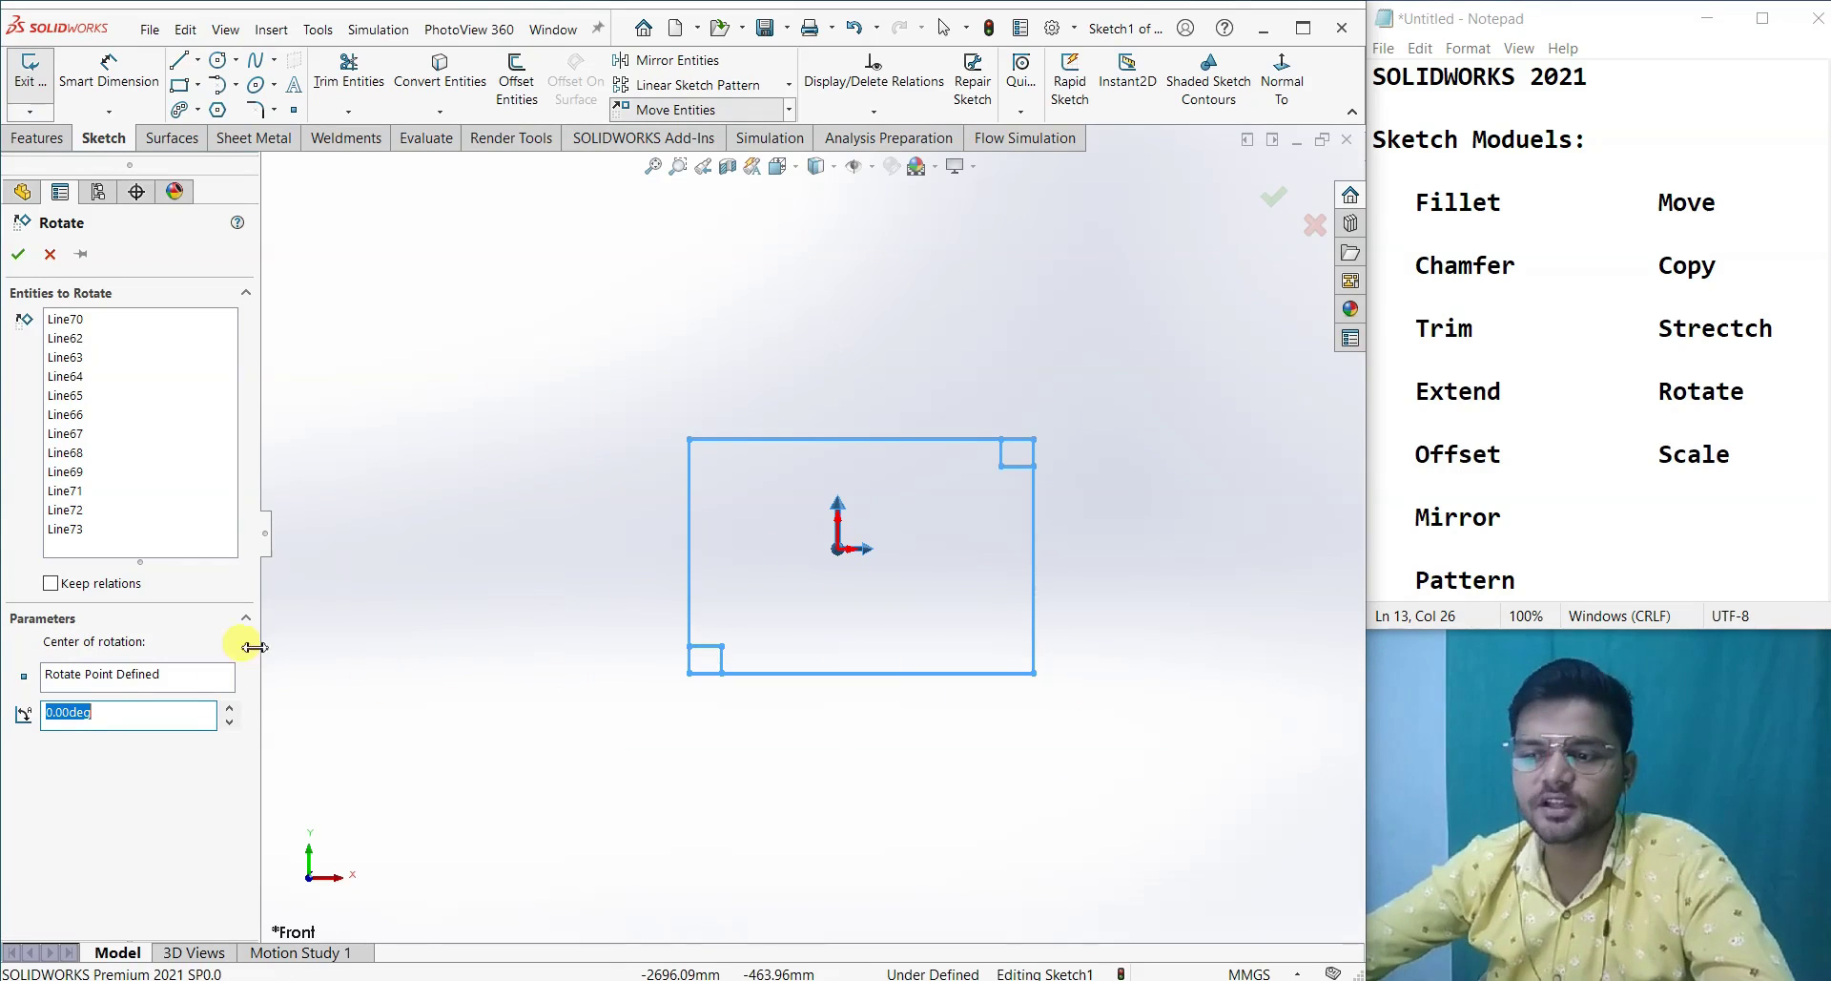
pyautogui.press('Return')
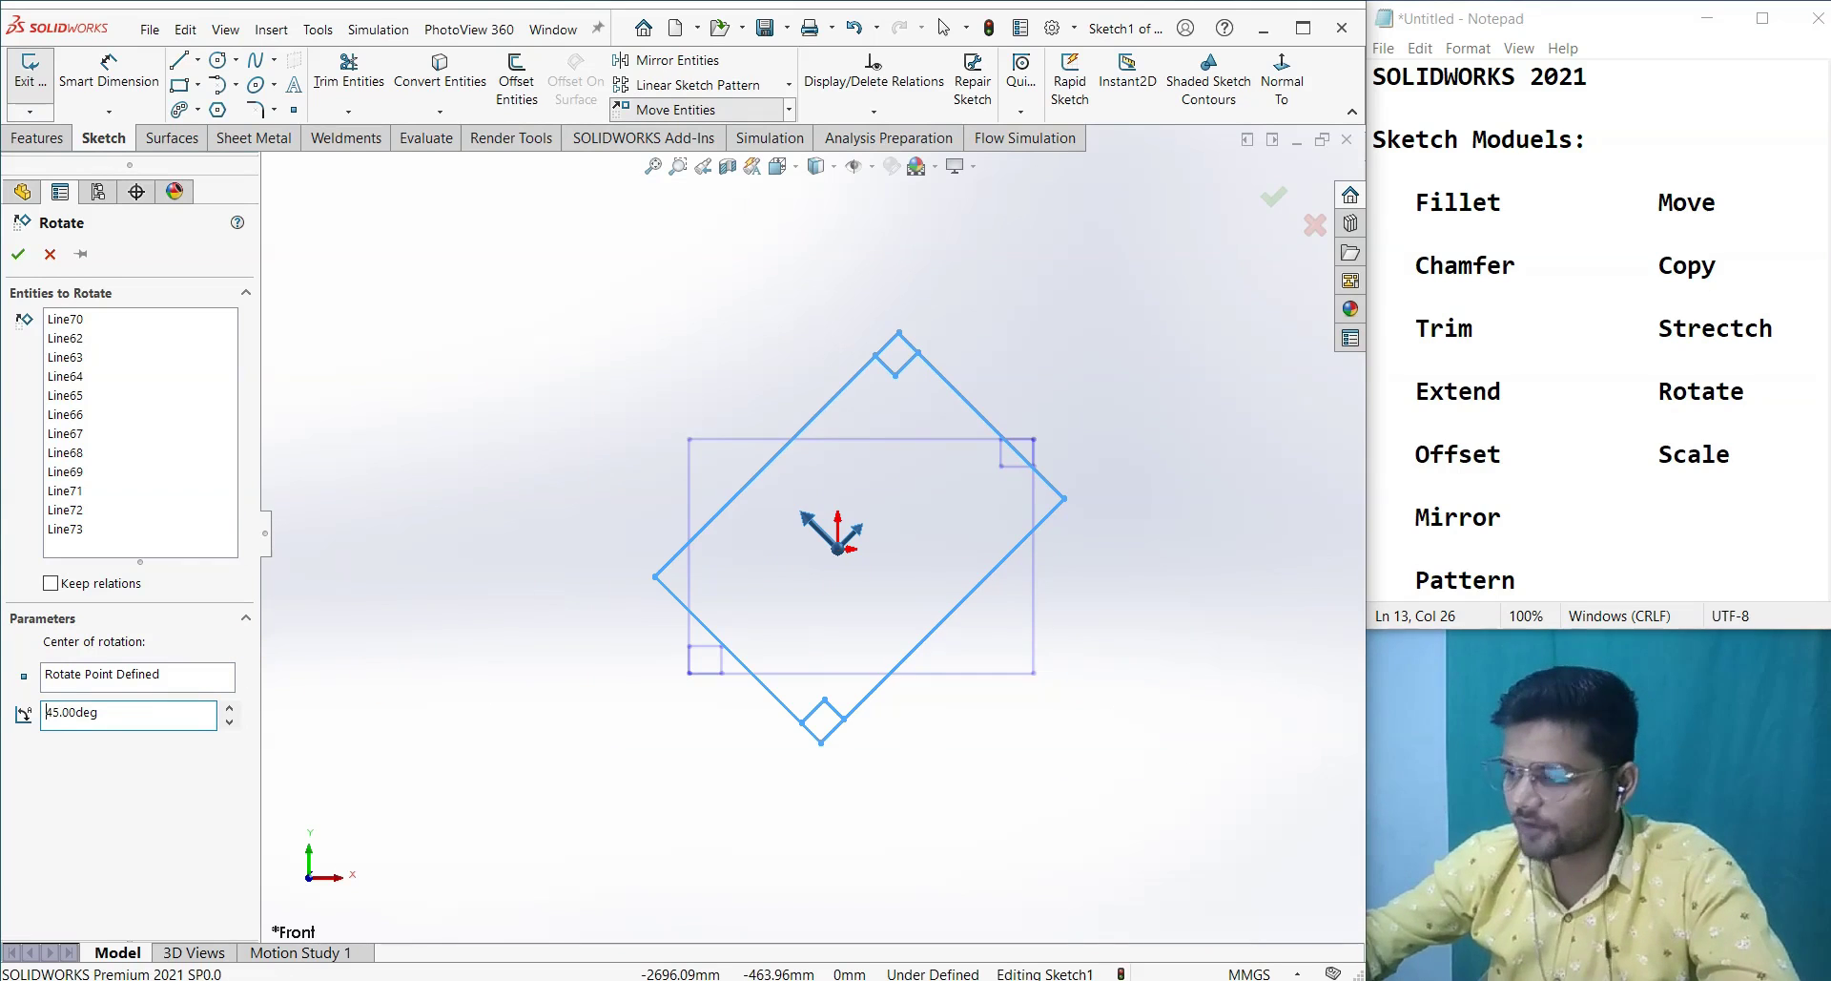
pyautogui.click(19, 253)
pyautogui.hotkey('ctrl', 'z')
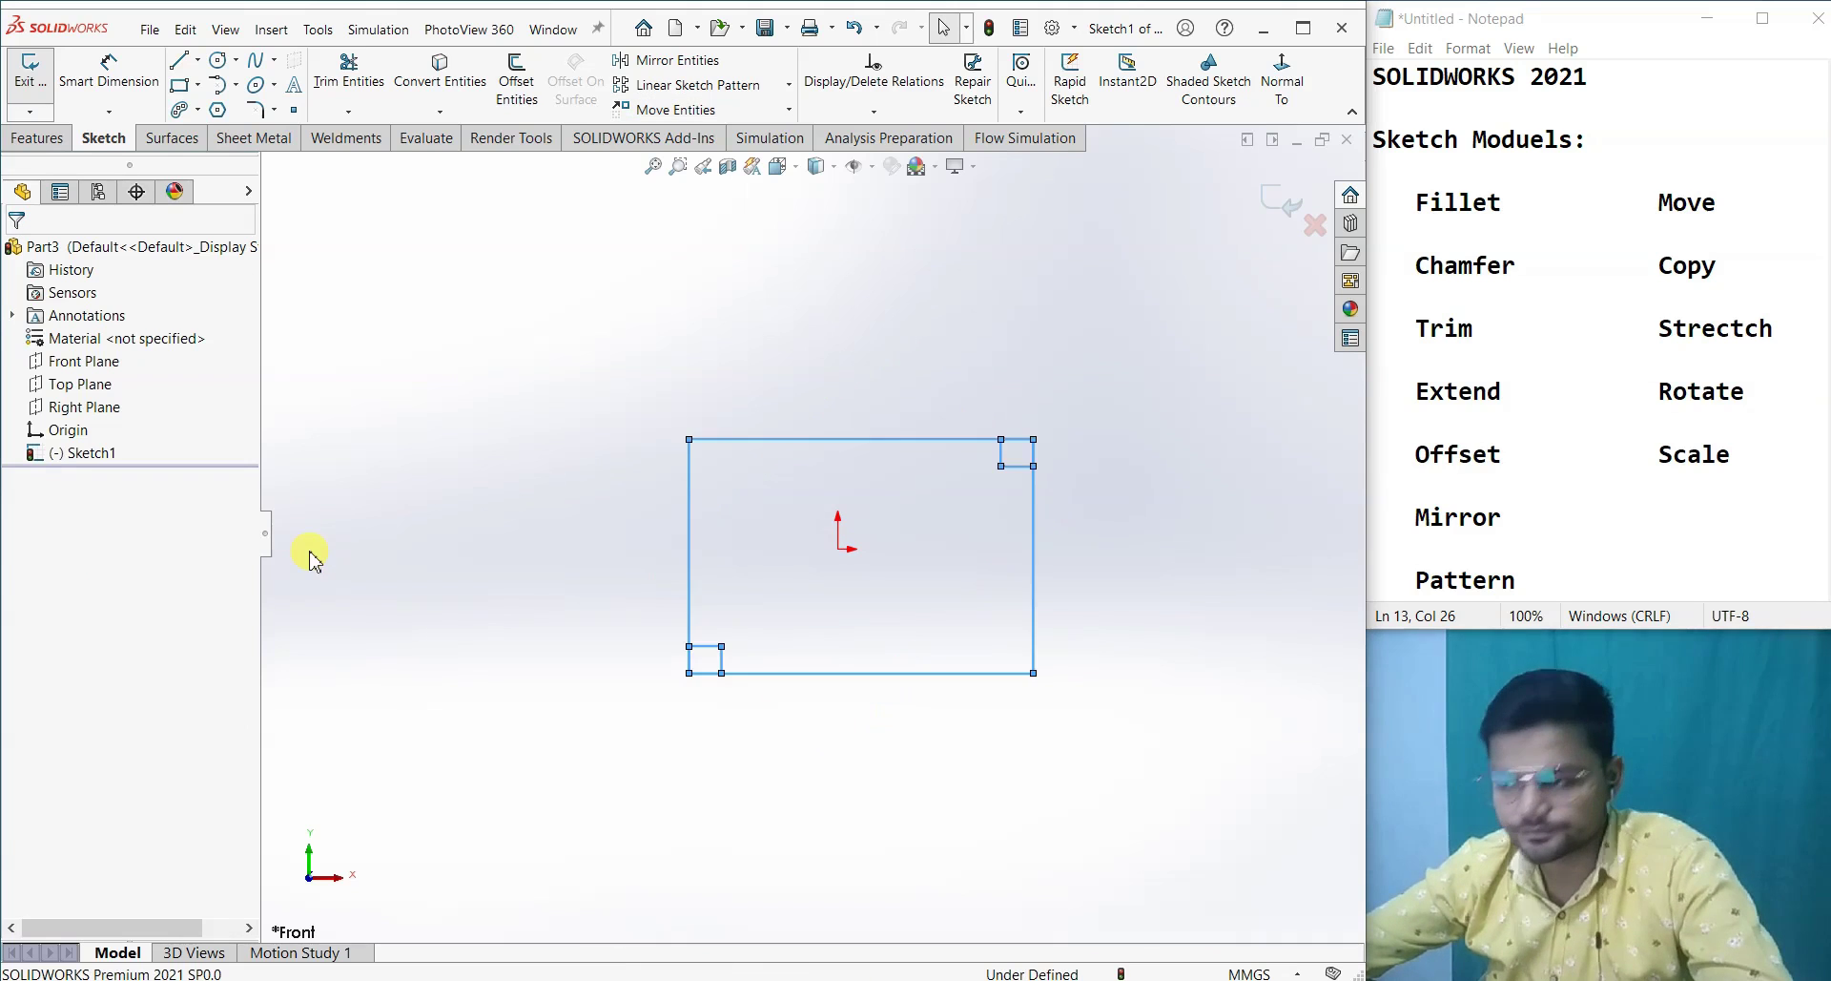
pyautogui.press('Escape')
# - Scale the rectangle and both corner squares by factor 2 about the origin
pyautogui.click(790, 111)
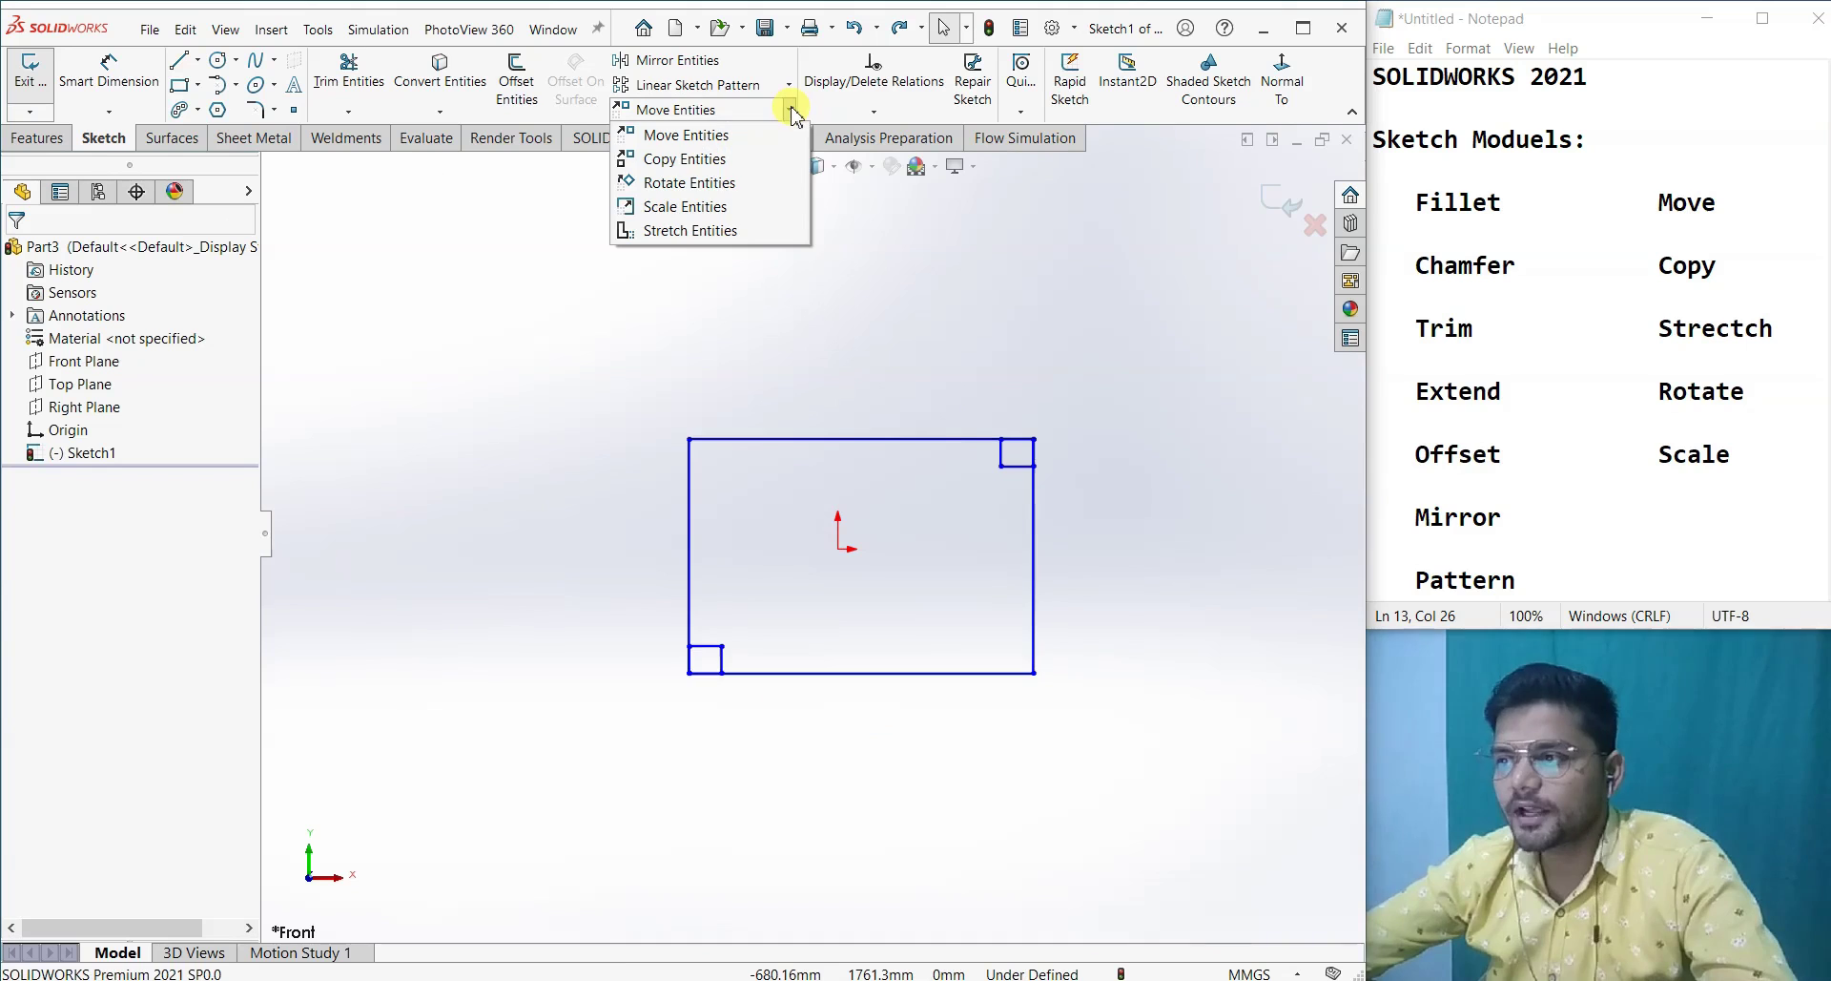
pyautogui.click(713, 206)
pyautogui.moveTo(1205, 741); pyautogui.dragTo(613, 368)
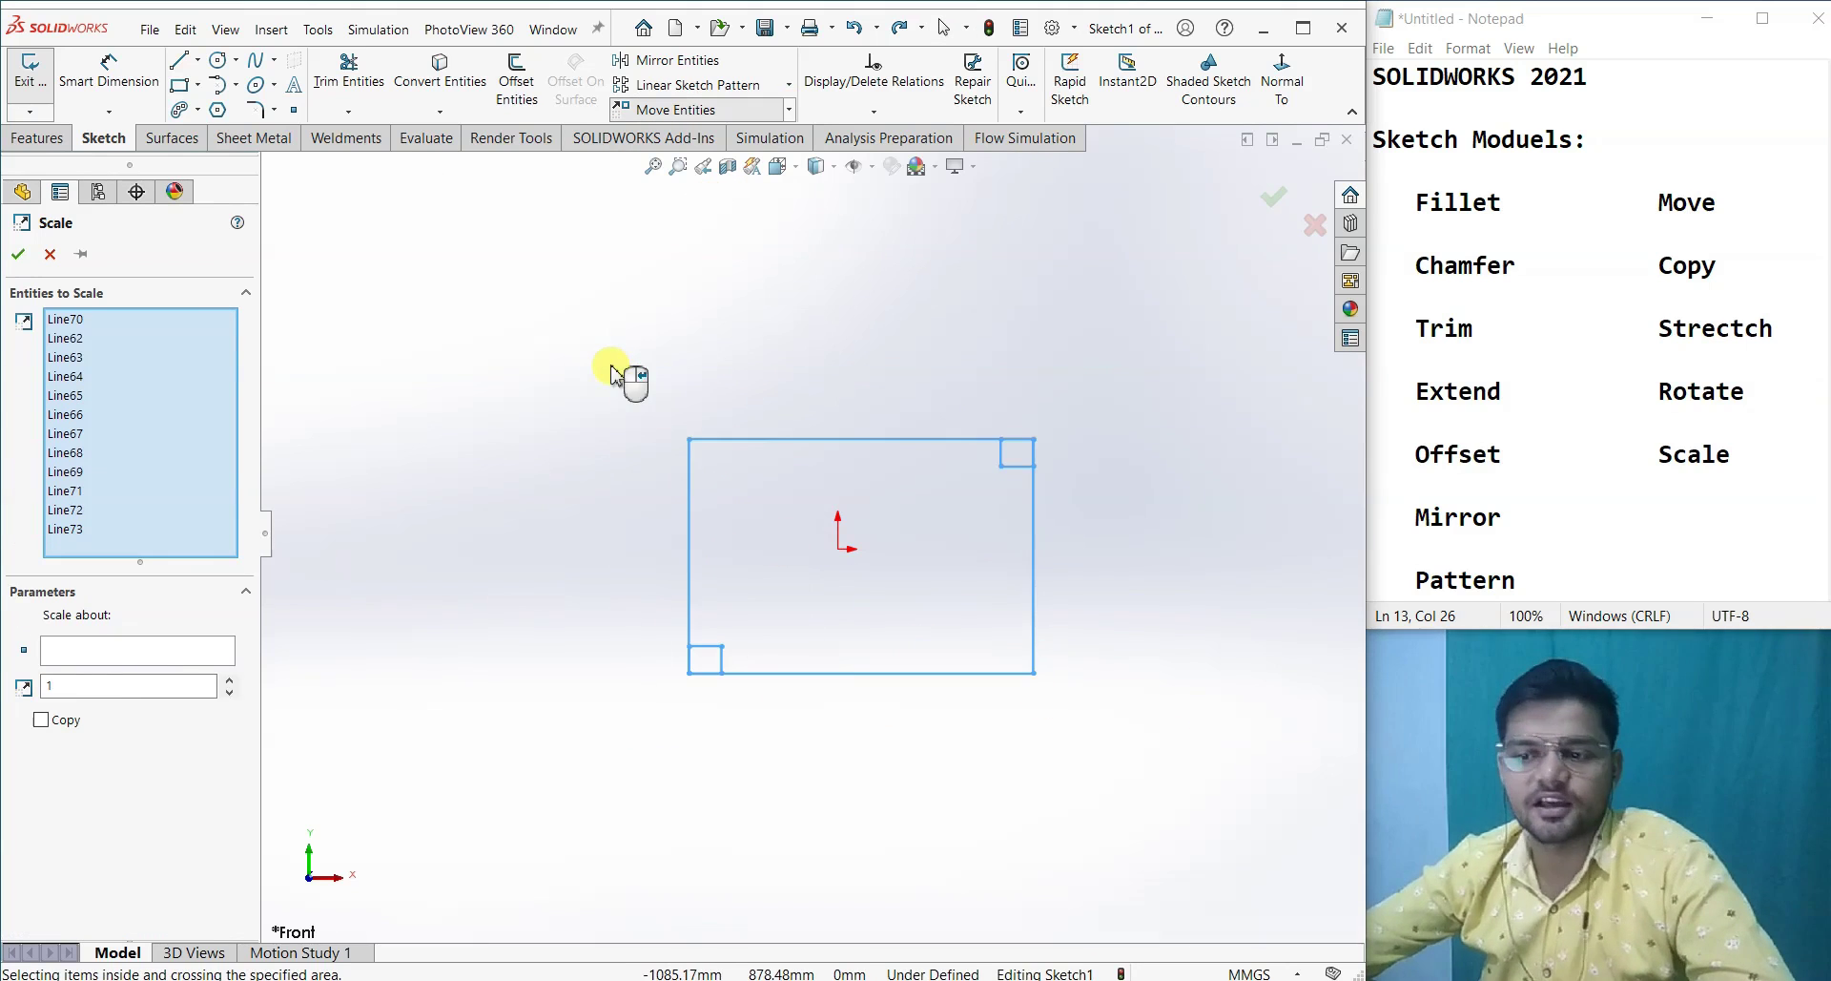
pyautogui.click(79, 653)
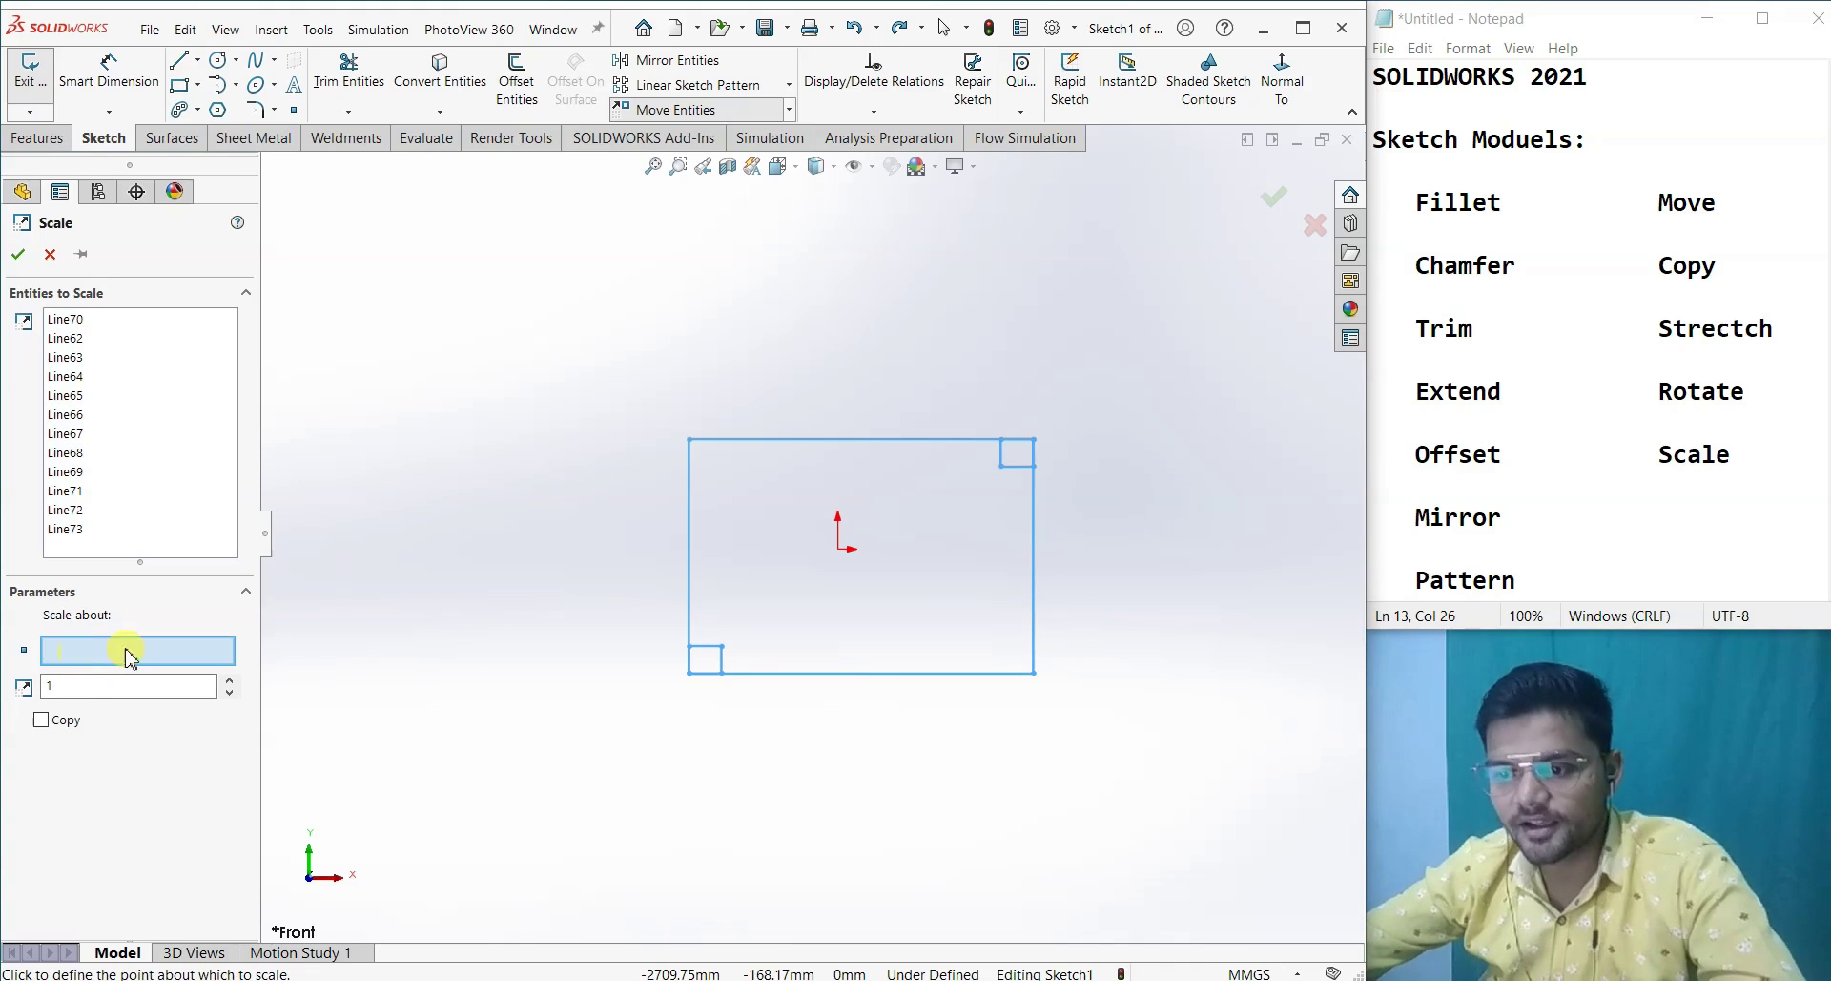
pyautogui.click(831, 651)
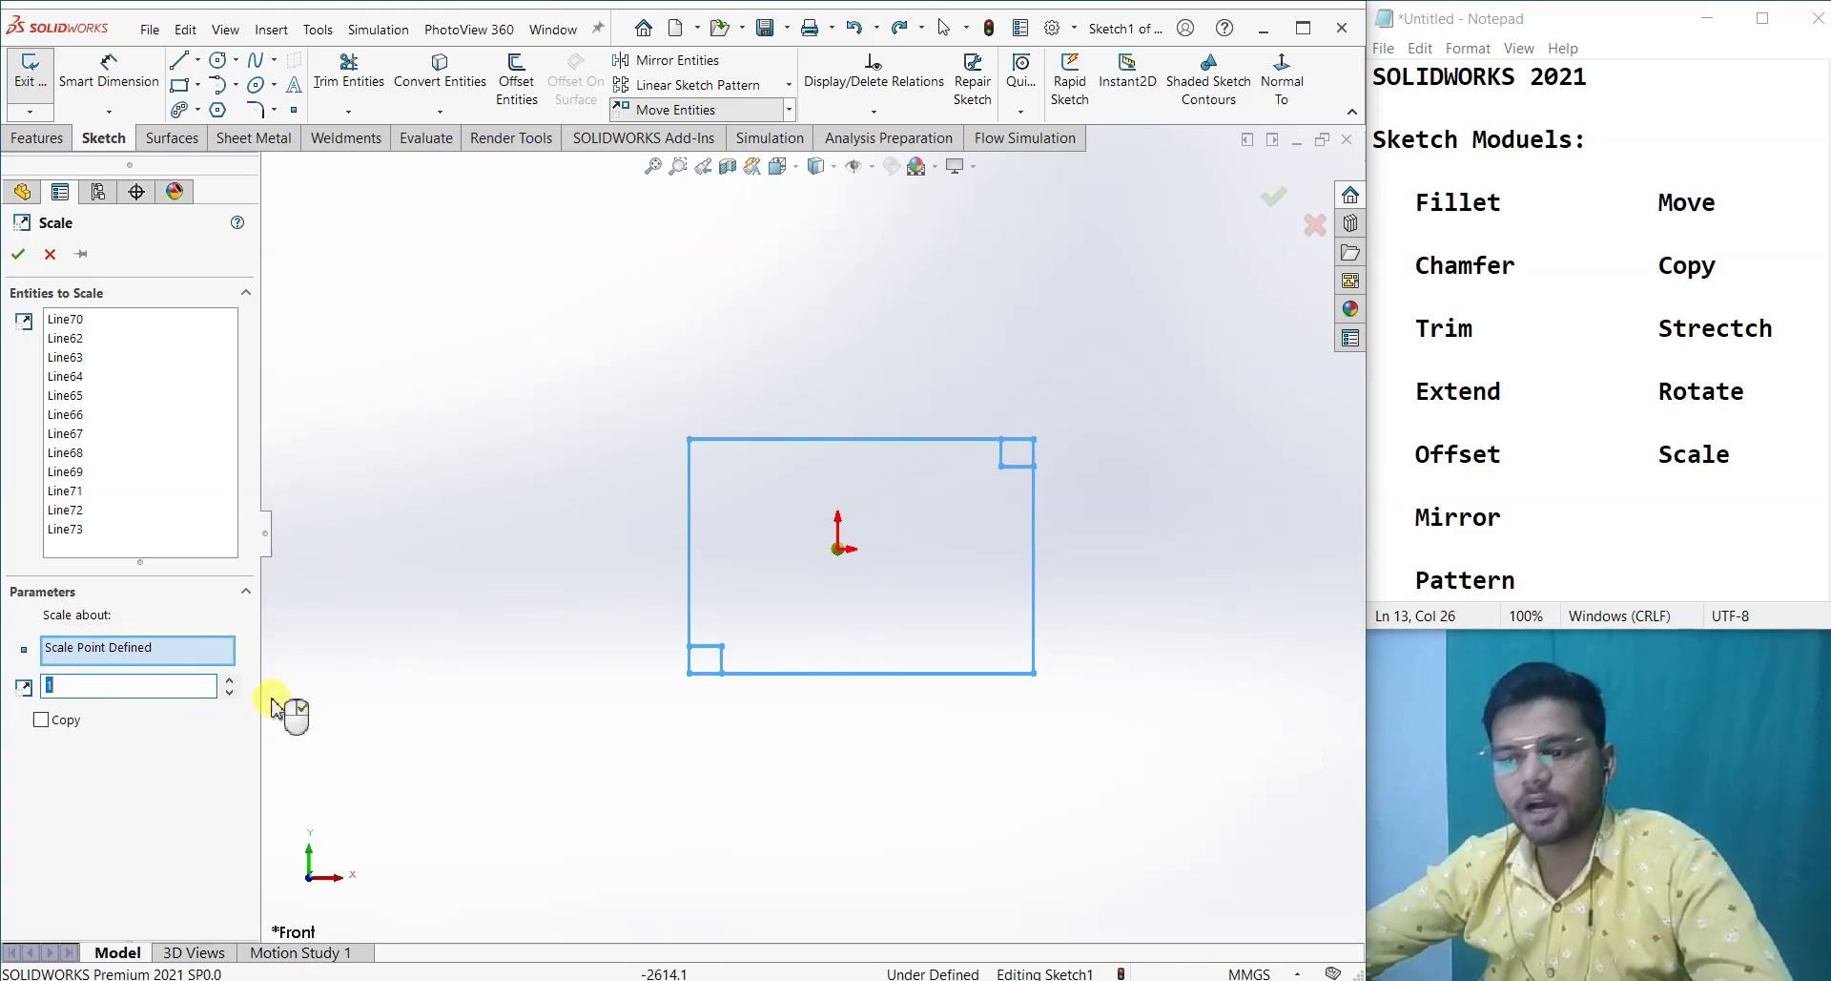
pyautogui.click(128, 686)
pyautogui.write('2')
pyautogui.click(110, 679)
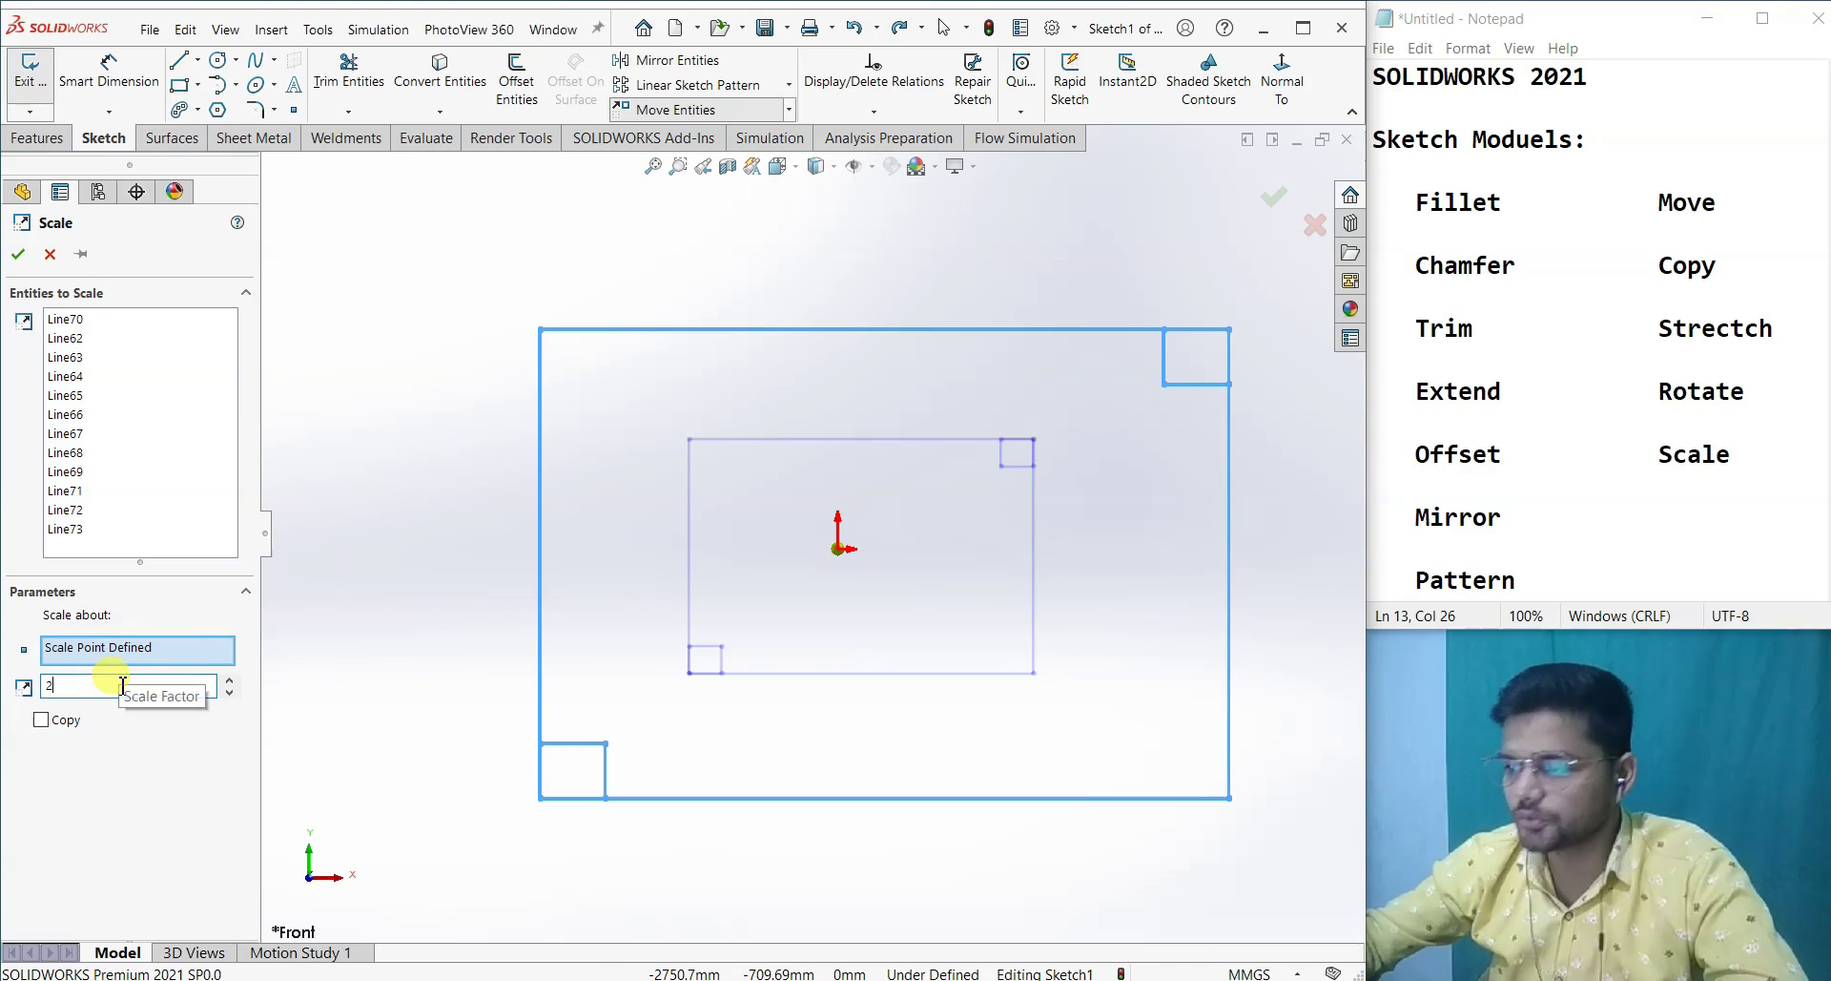
pyautogui.click(19, 254)
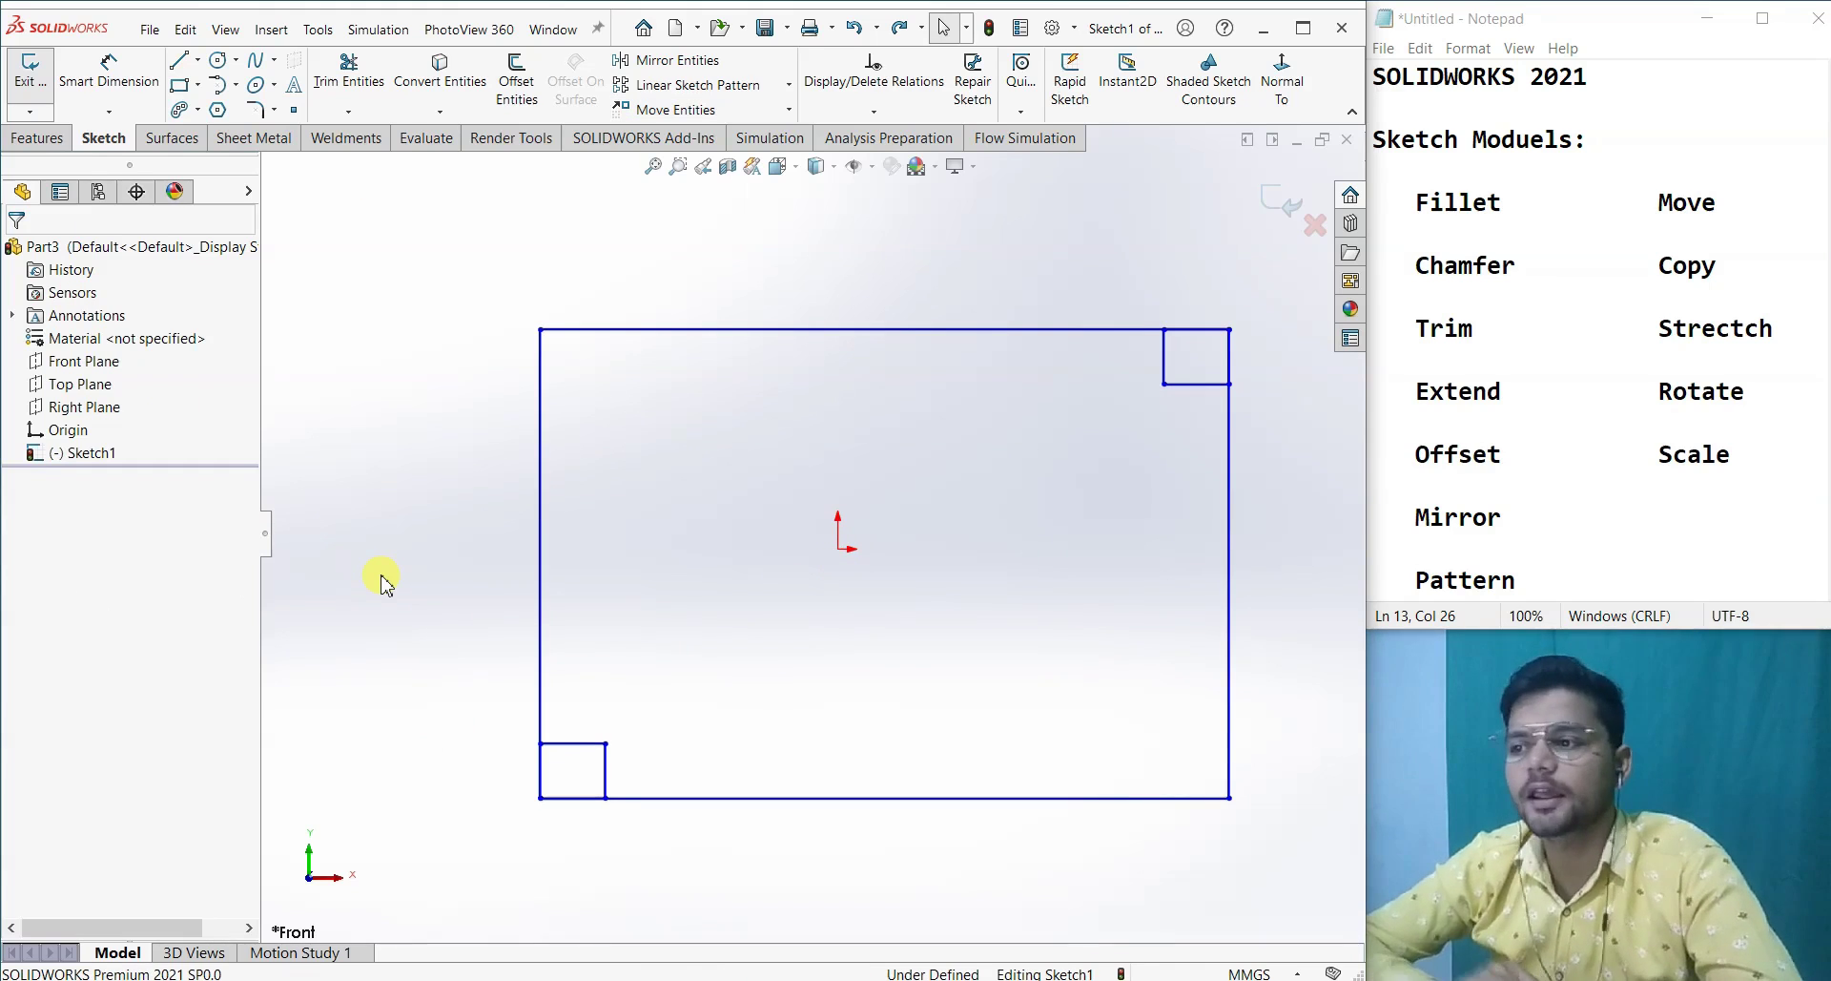
pyautogui.click(789, 84)
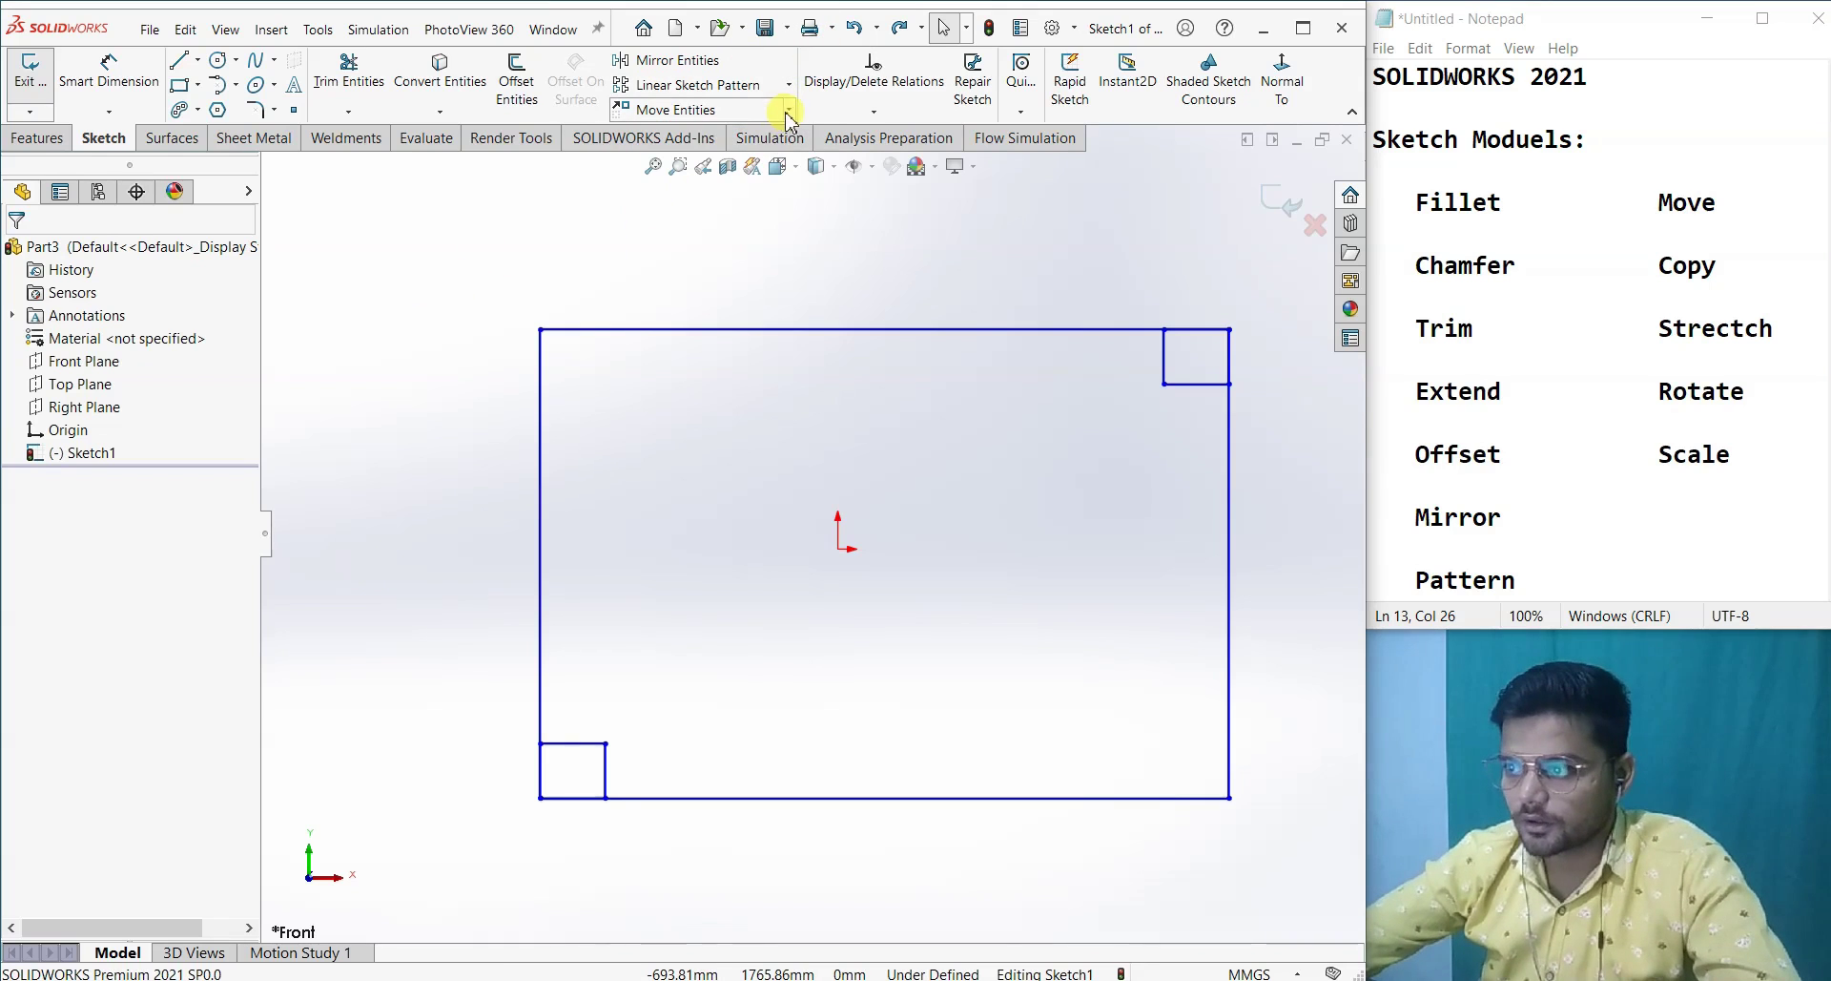
# - Stretch every line except the left edge rightward from the rectangle's bottom-right corner
pyautogui.click(788, 110)
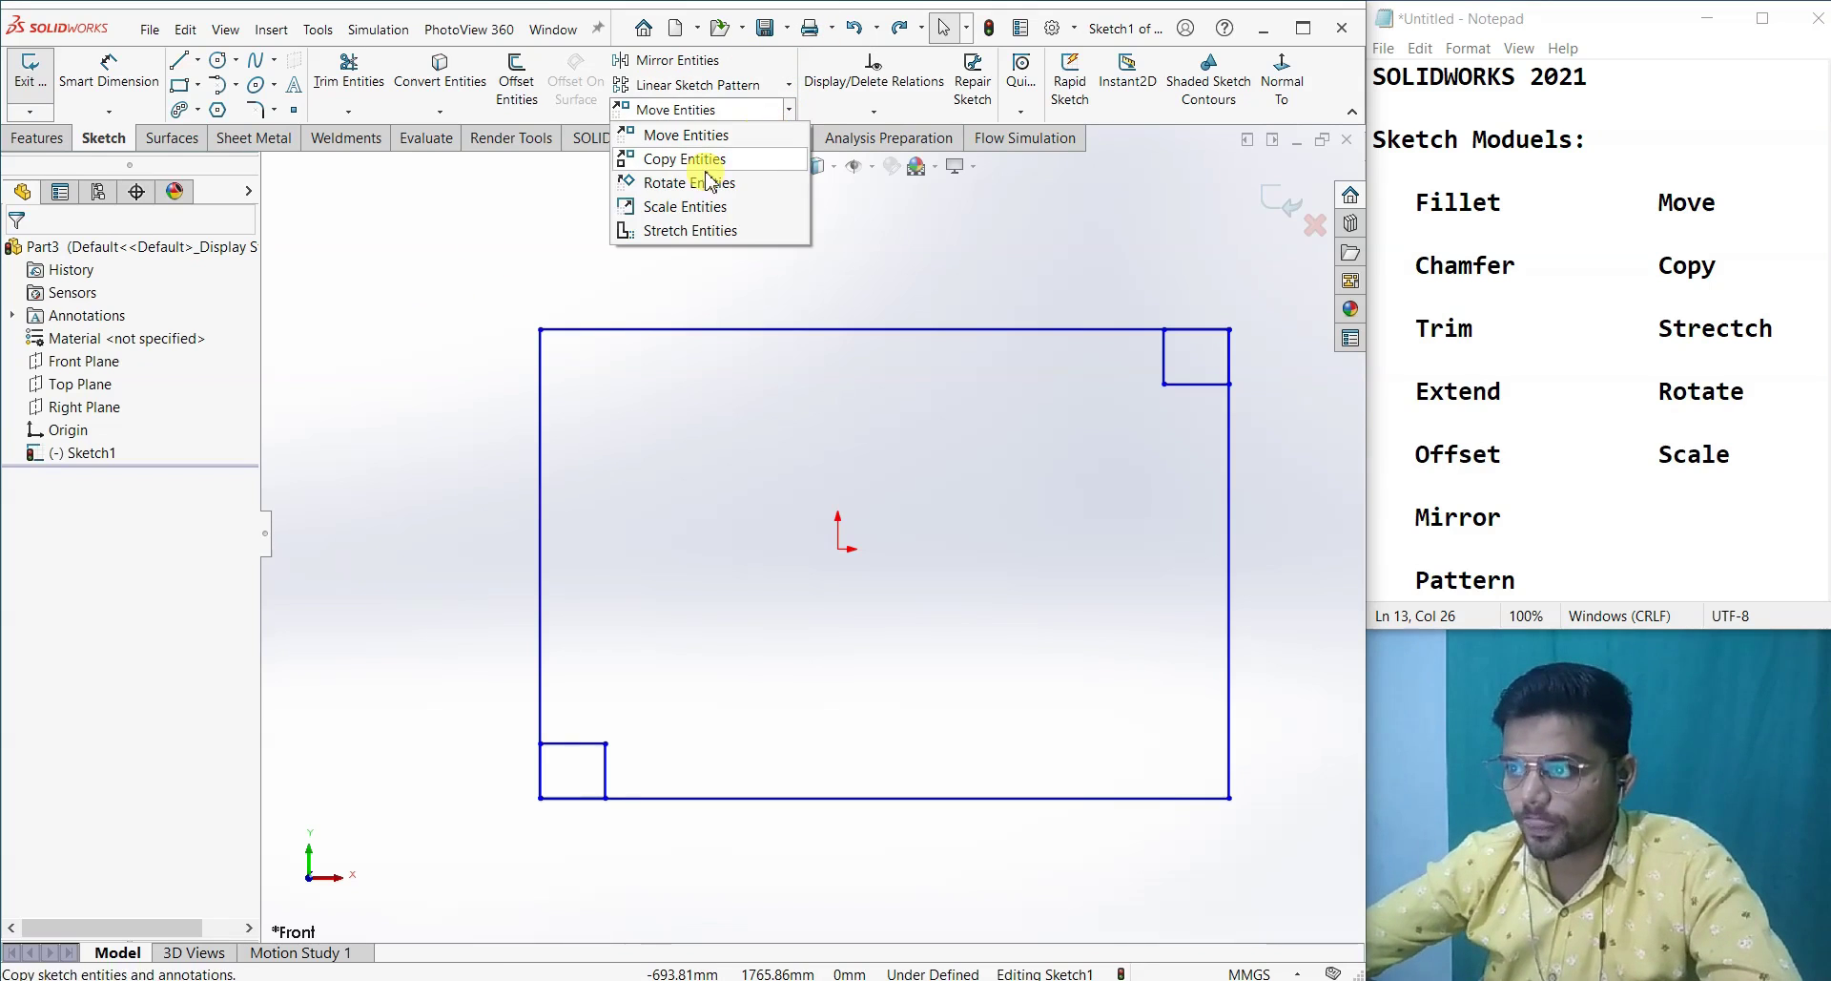
pyautogui.click(718, 231)
pyautogui.scroll(3, 907, 486)
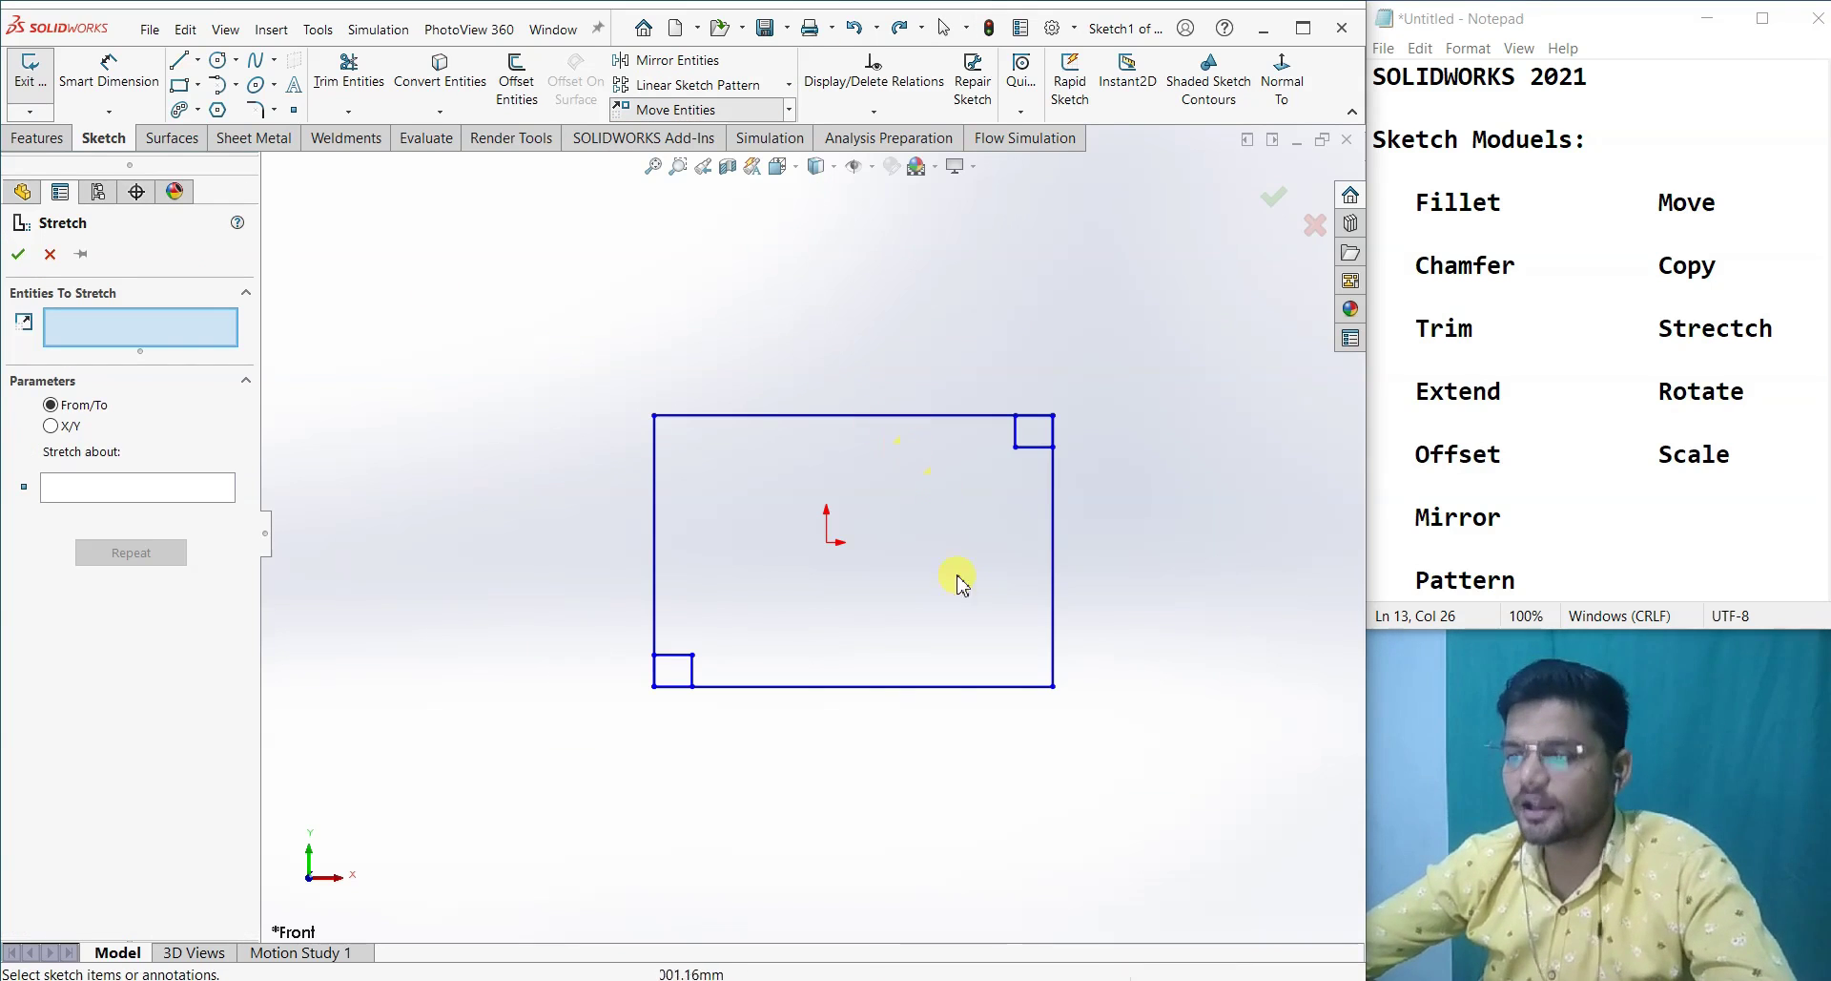
pyautogui.moveTo(1148, 740)
pyautogui.mouseDown()
pyautogui.moveTo(656, 370)
pyautogui.moveTo(675, 378)
pyautogui.mouseUp()
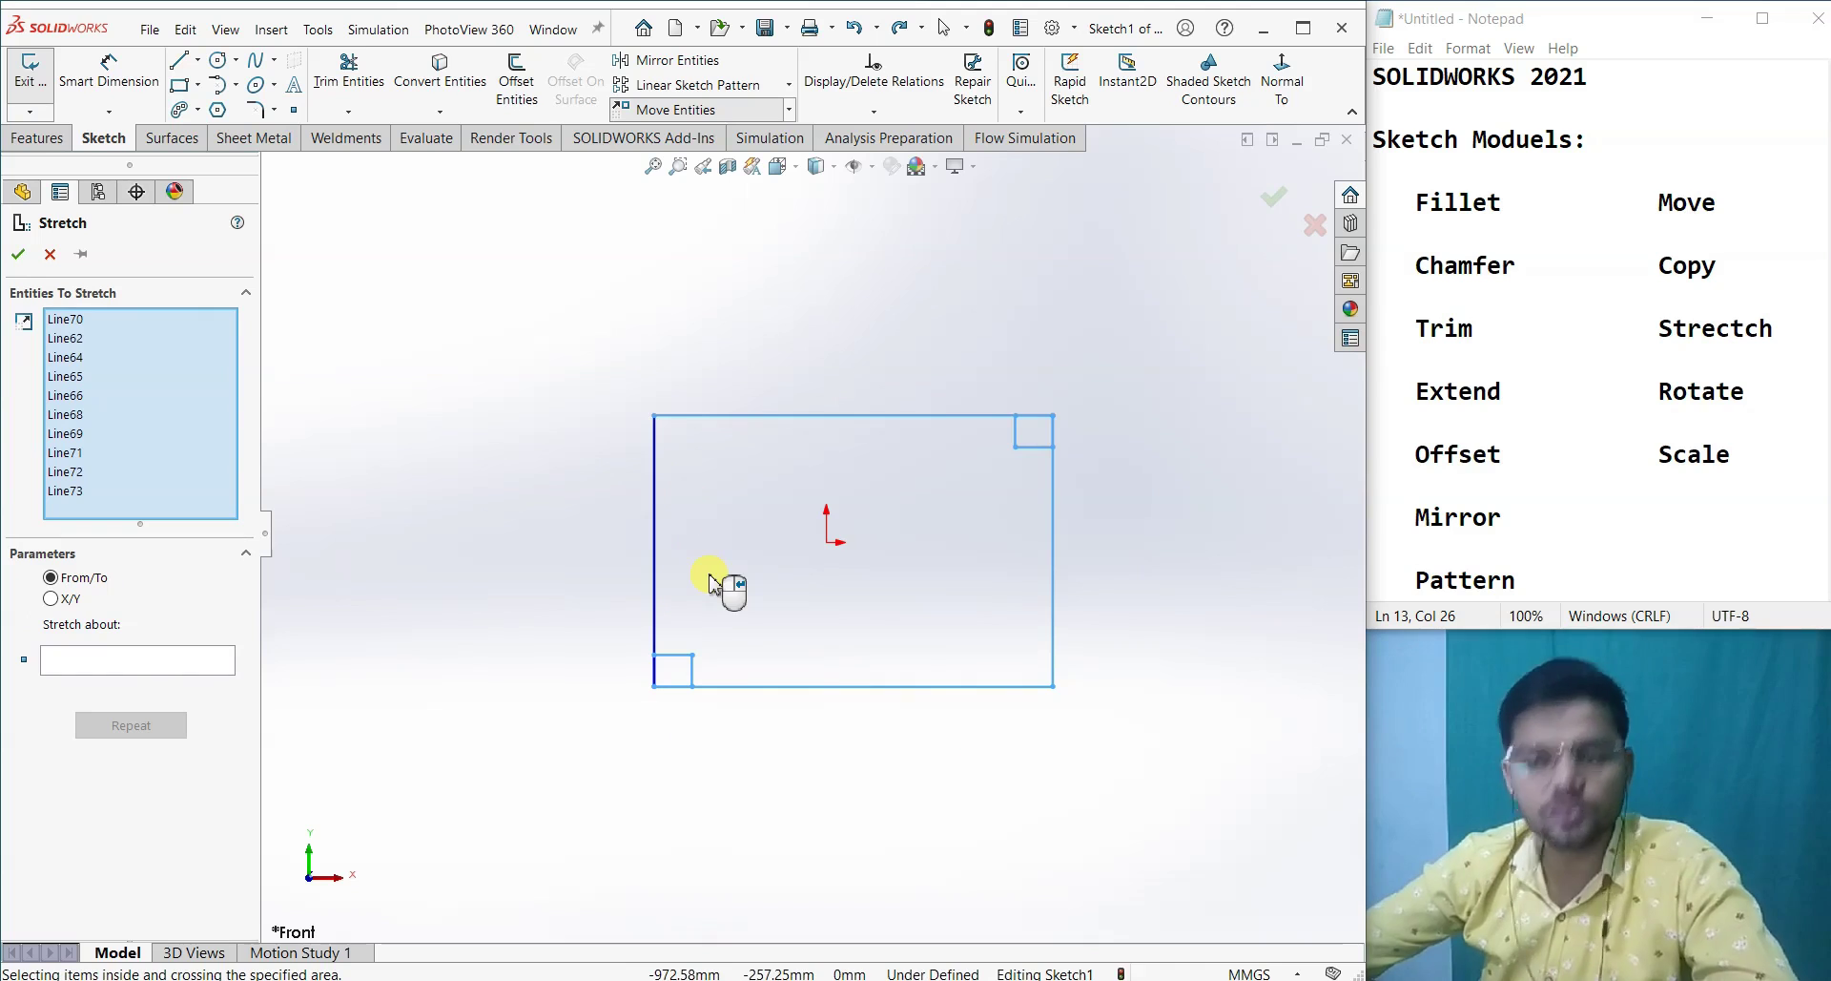
pyautogui.click(195, 663)
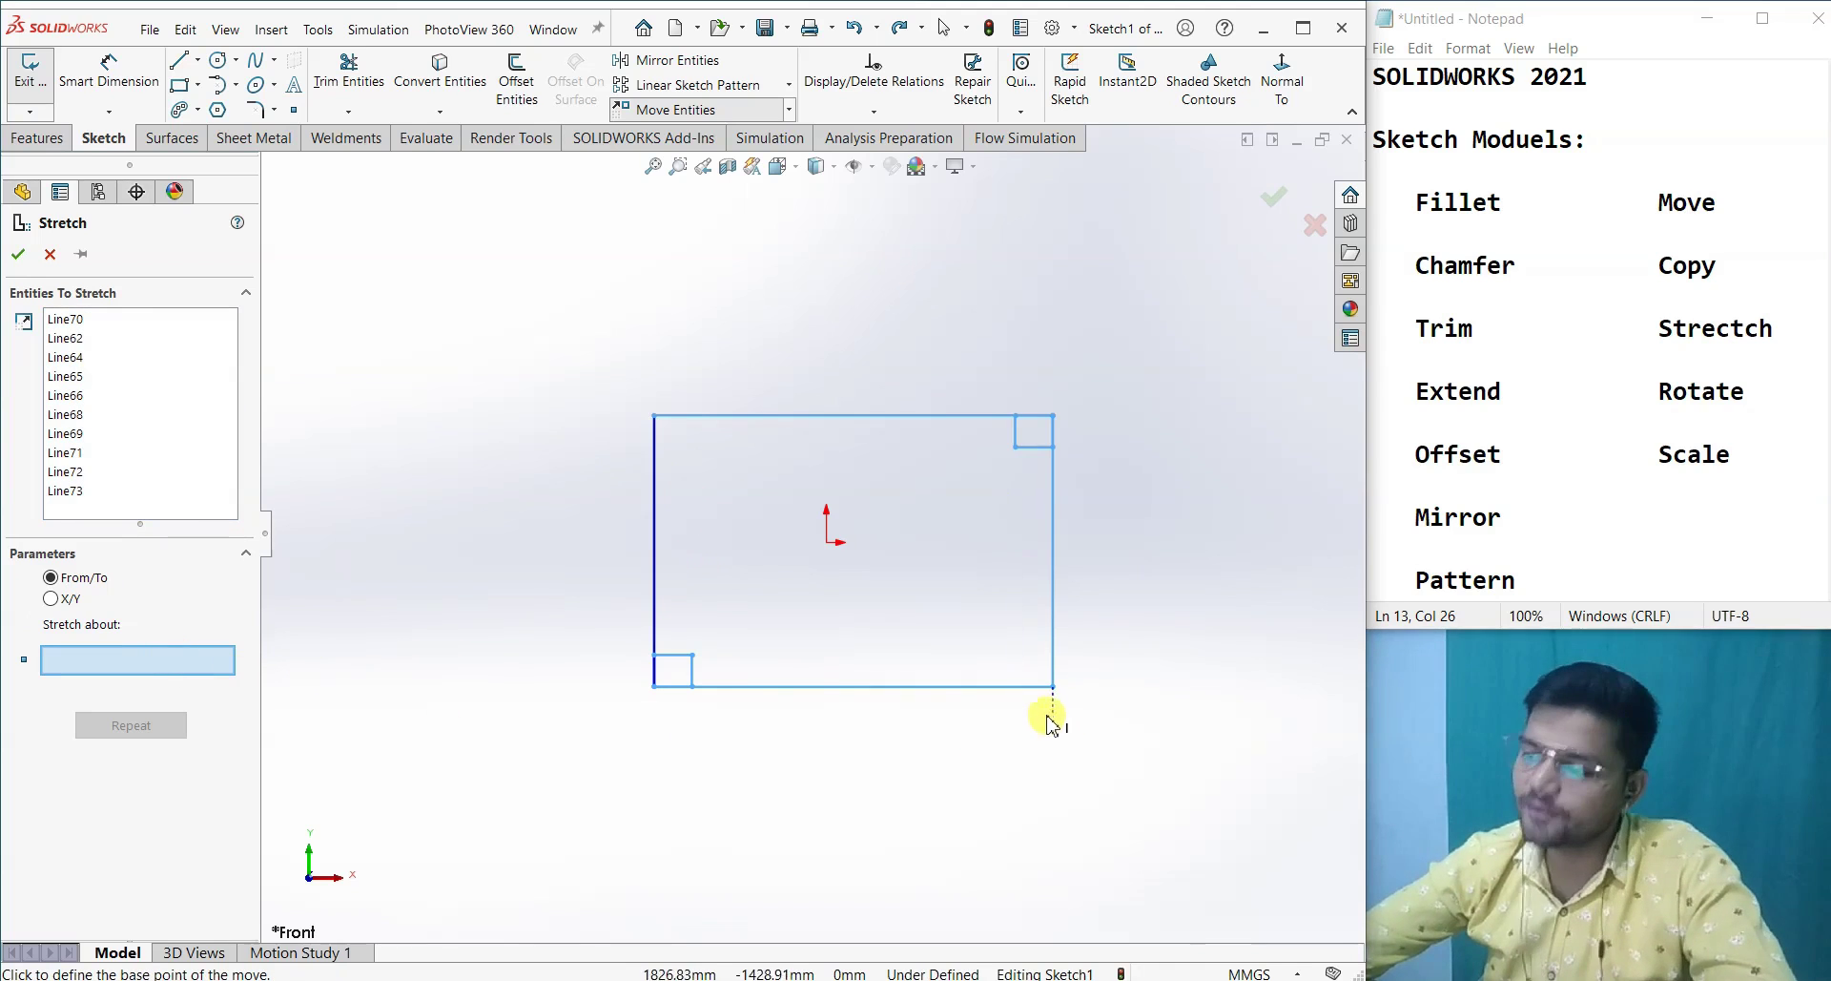
pyautogui.click(1053, 686)
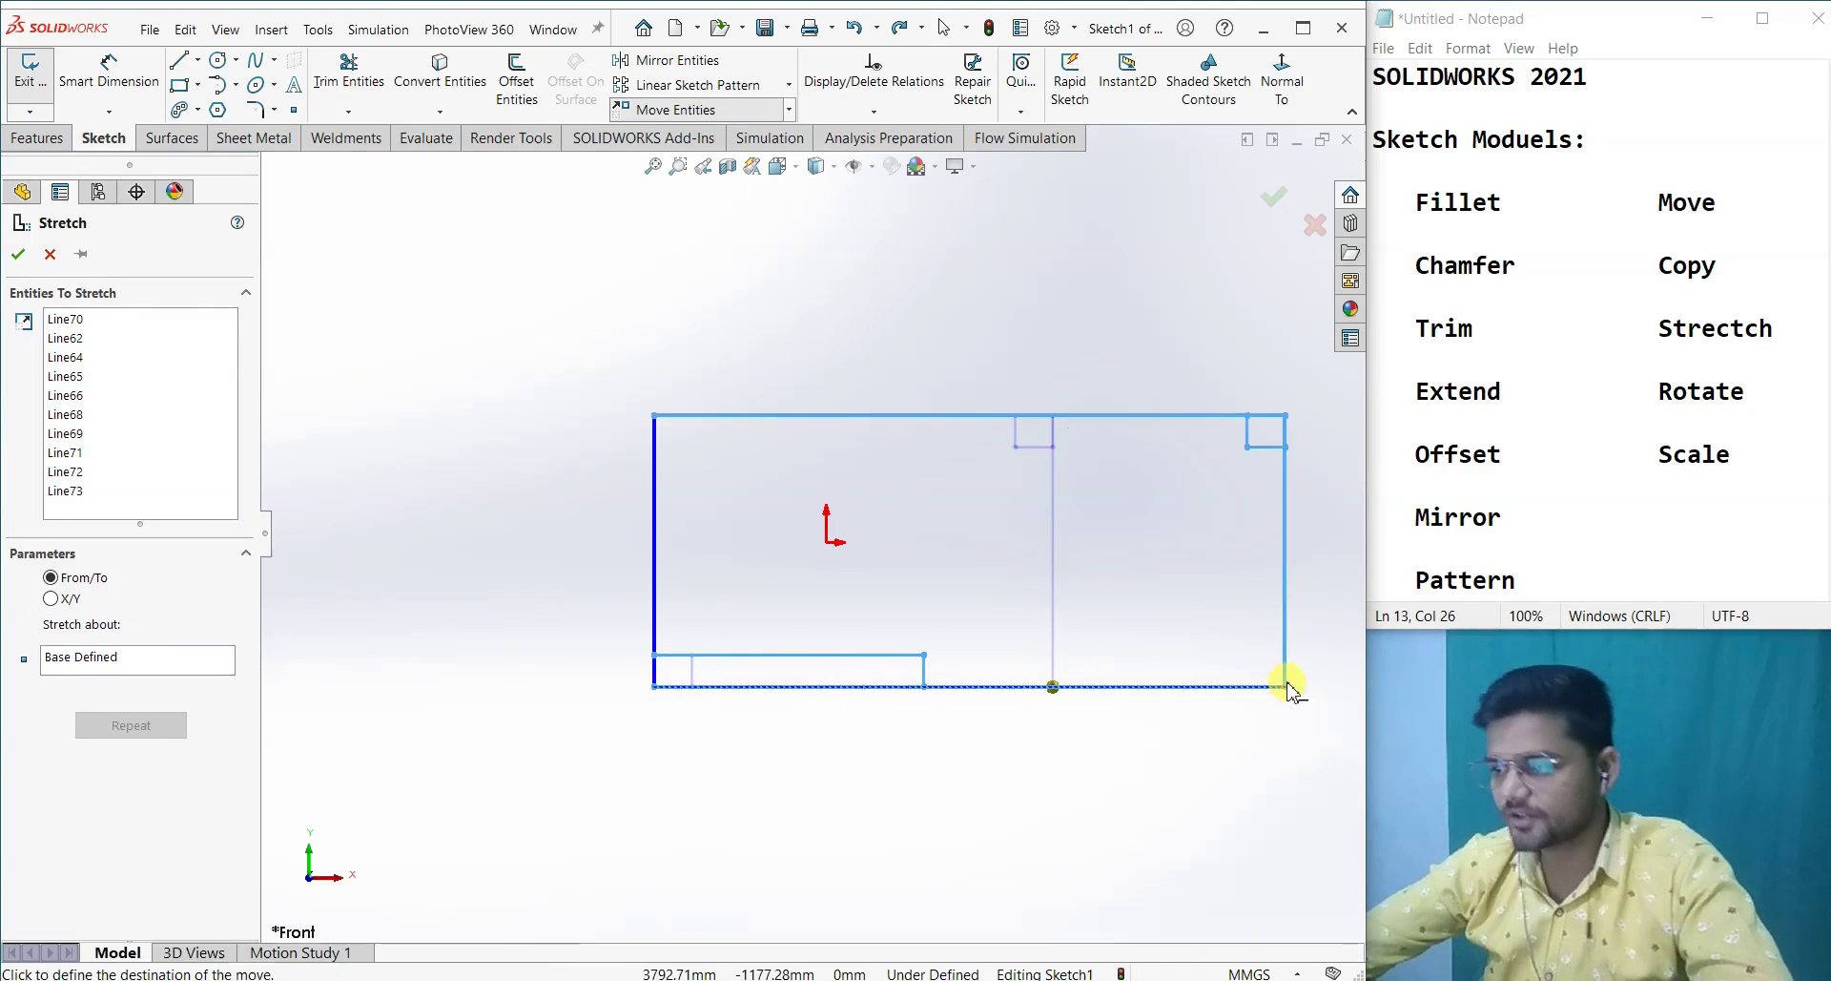
pyautogui.click(1275, 688)
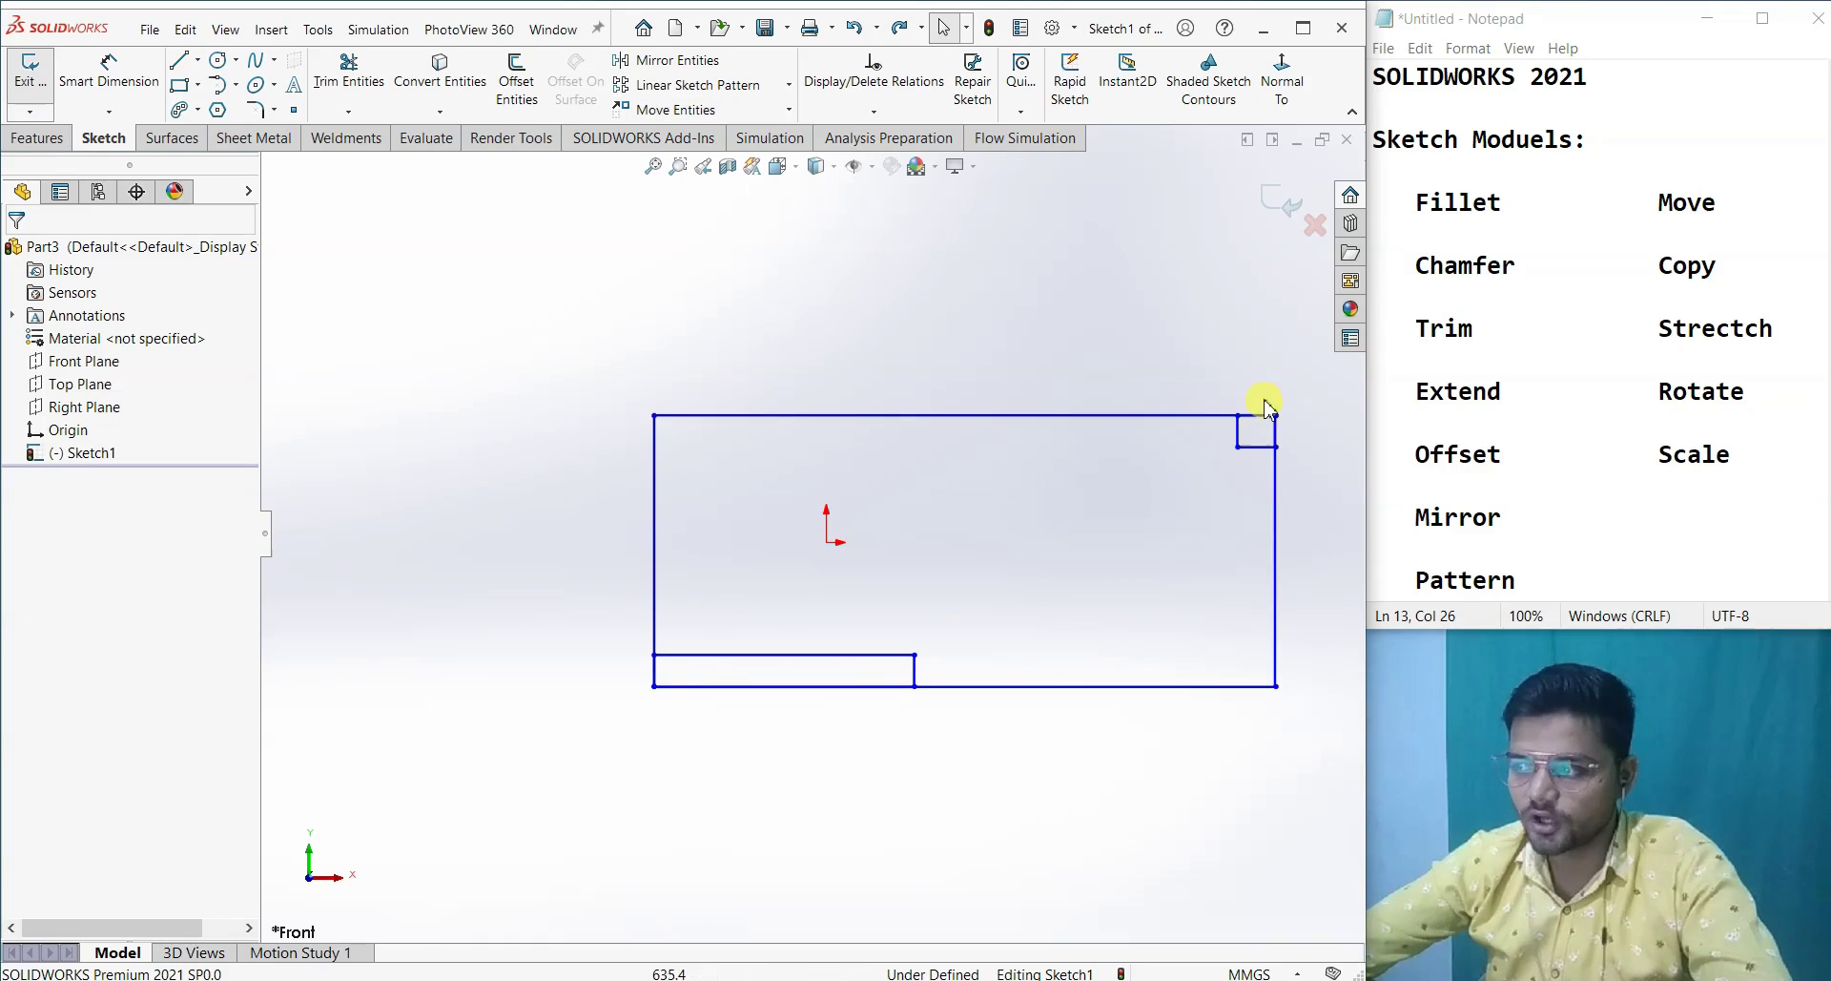
pyautogui.scroll(2, 1243, 659)
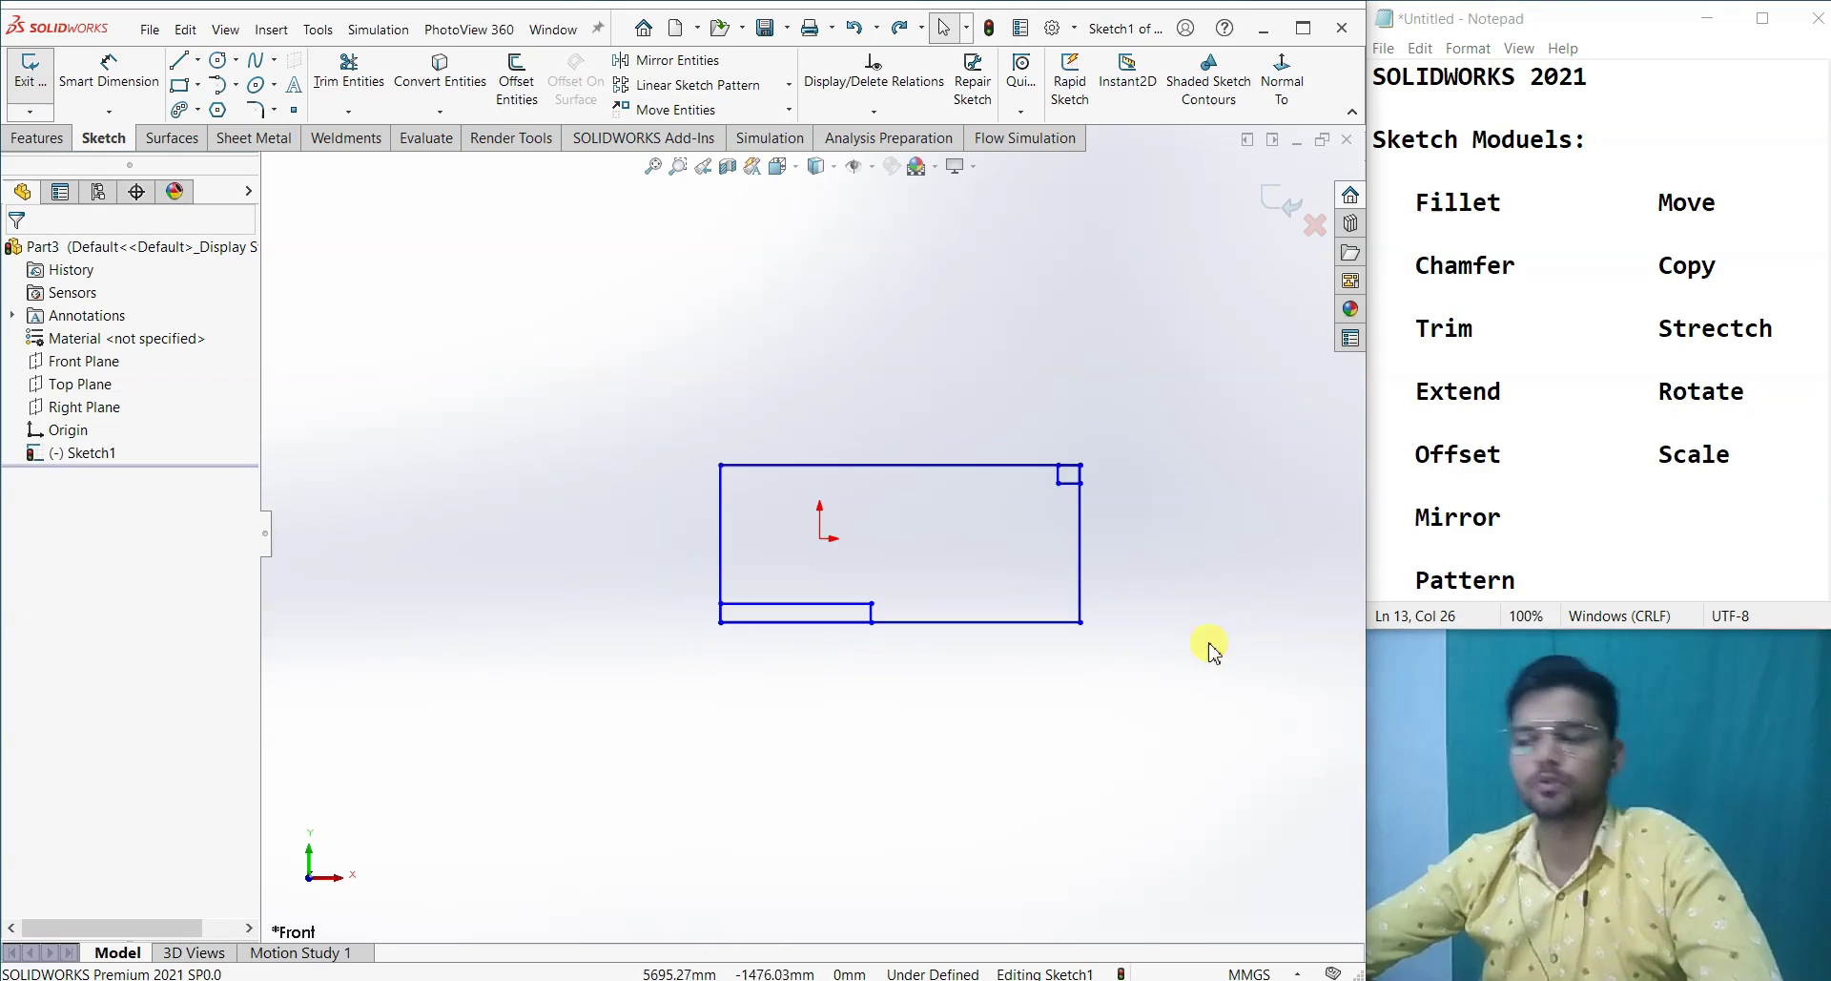
pyautogui.scroll(-1, 1211, 646)
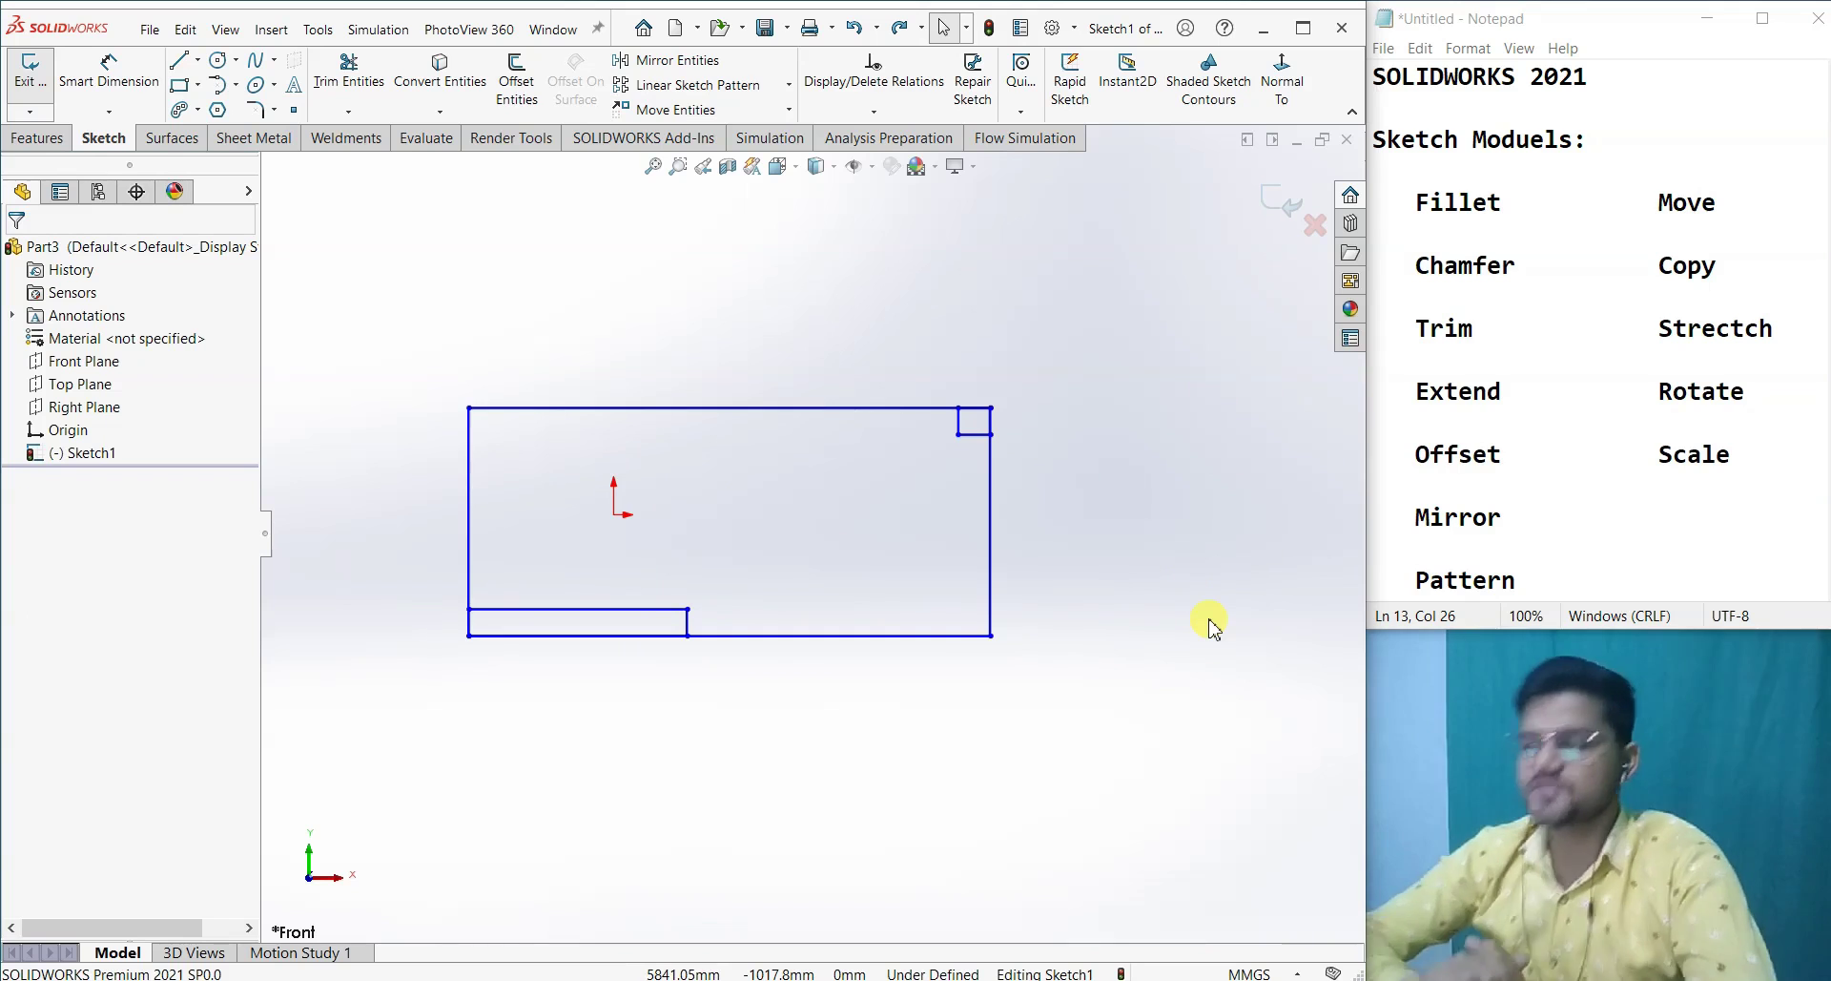